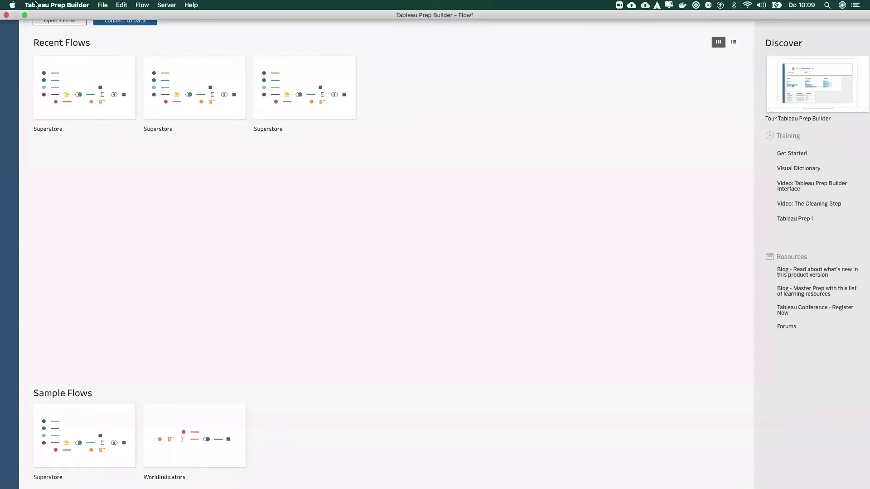
Open the data connection options and examine the available file and server connectors, including the generic JDBC and ODBC ones
click(116, 24)
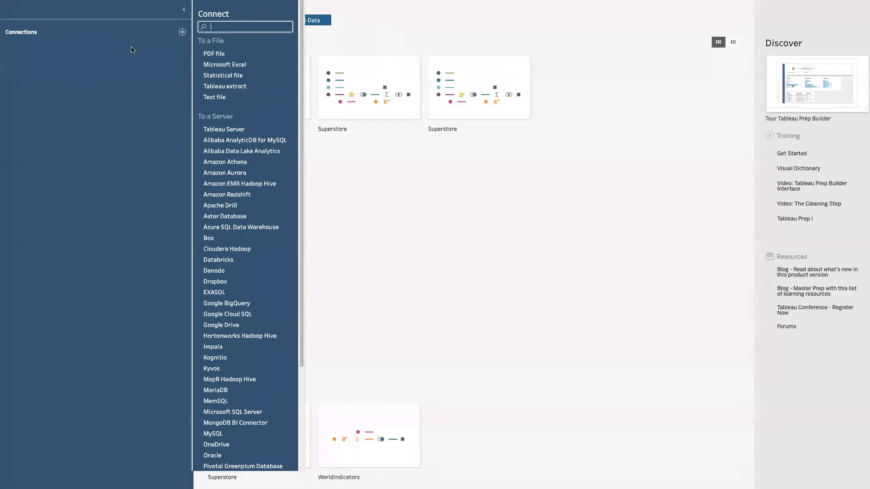
scroll(211, 163, down, 3)
scroll(211, 163, up, 3)
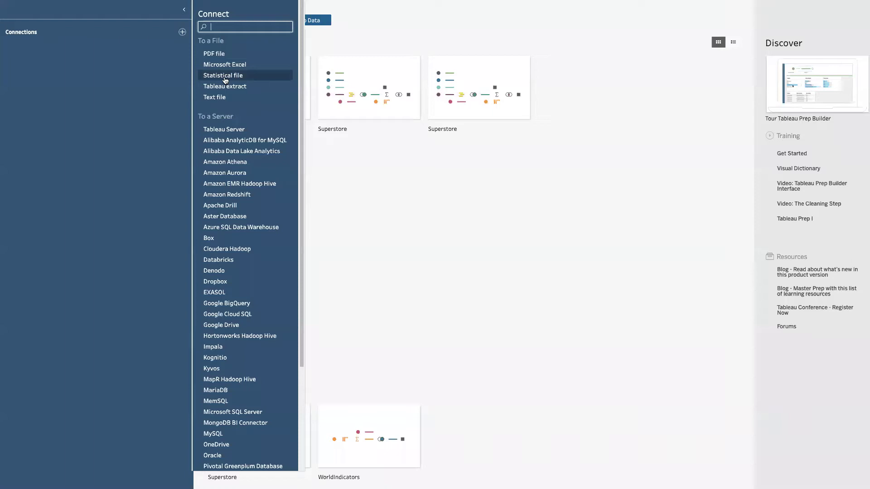
scroll(223, 195, down, 3)
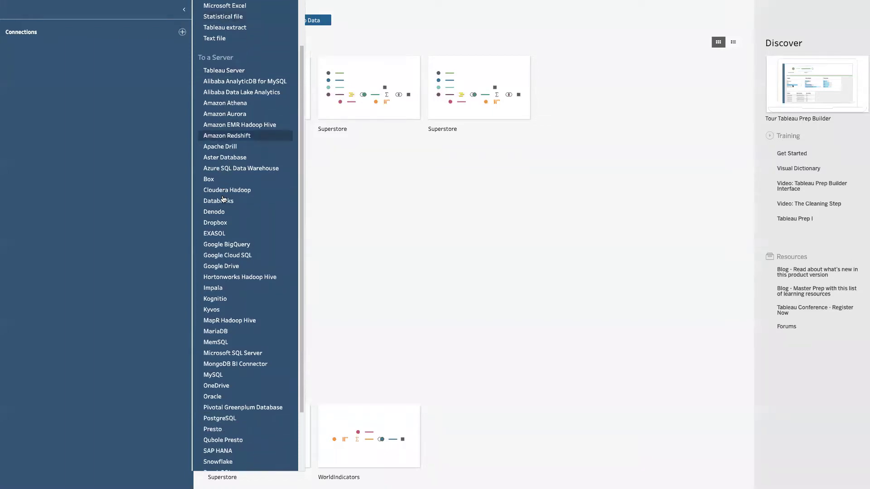
scroll(223, 198, down, 2)
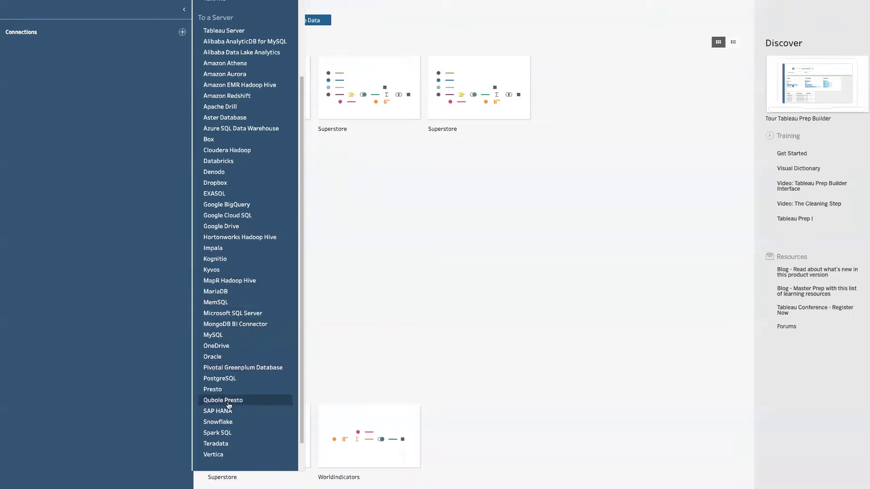
scroll(237, 439, down, 1)
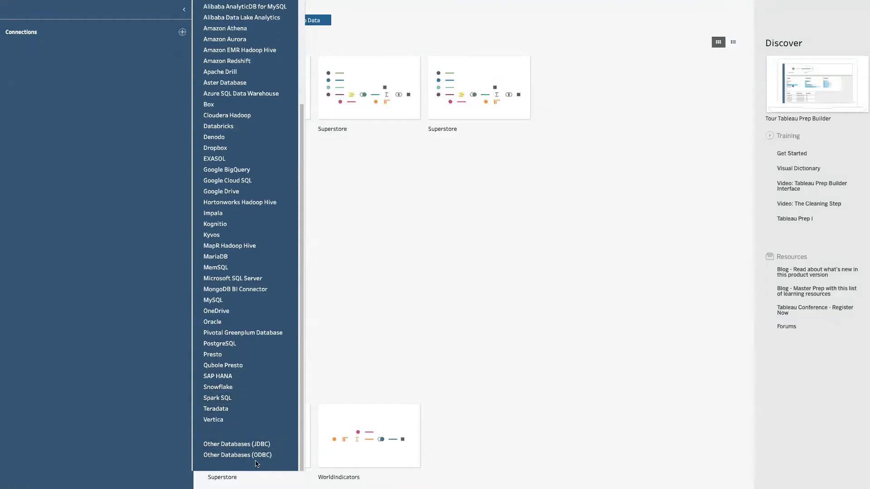
scroll(240, 371, up, 4)
scroll(238, 278, down, 4)
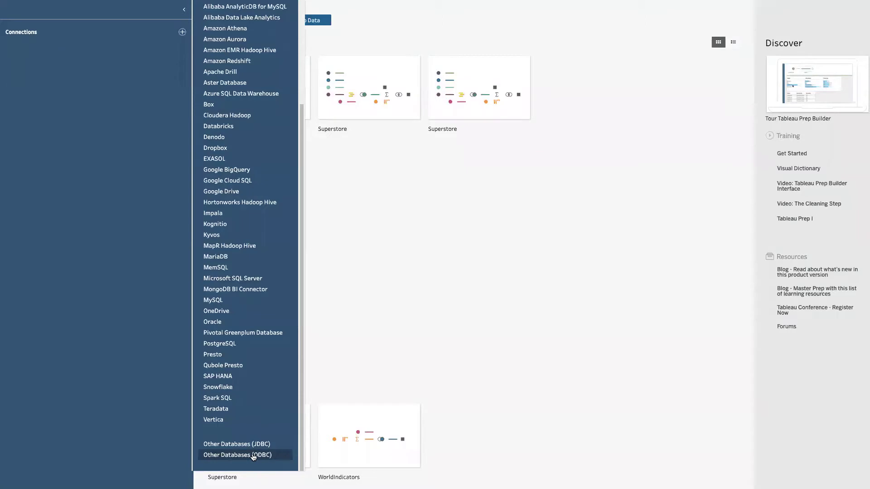
scroll(259, 355, up, 3)
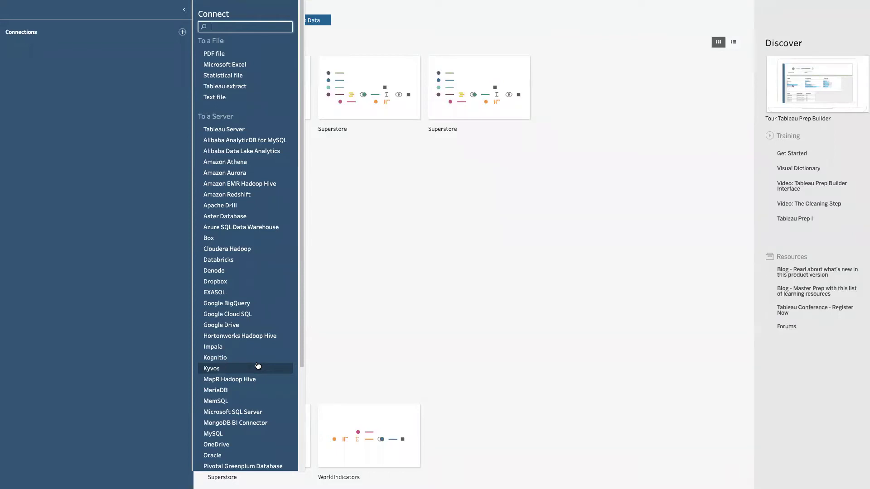
scroll(274, 285, down, 5)
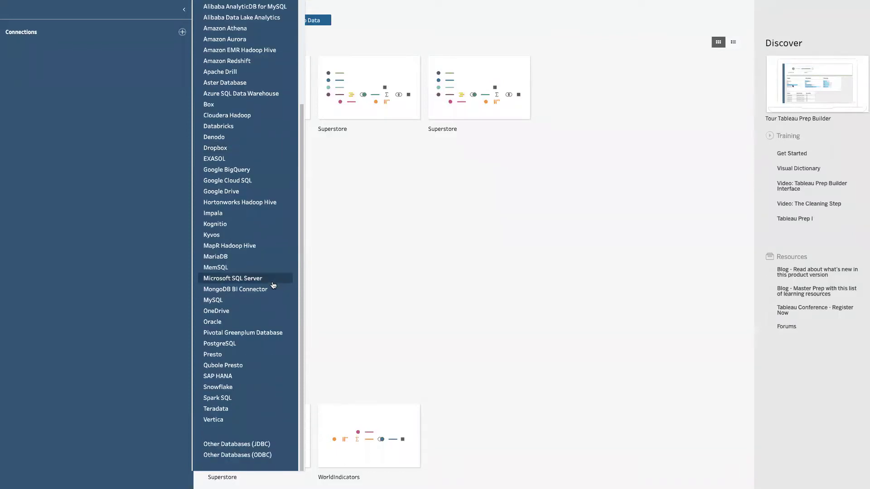
scroll(270, 280, up, 5)
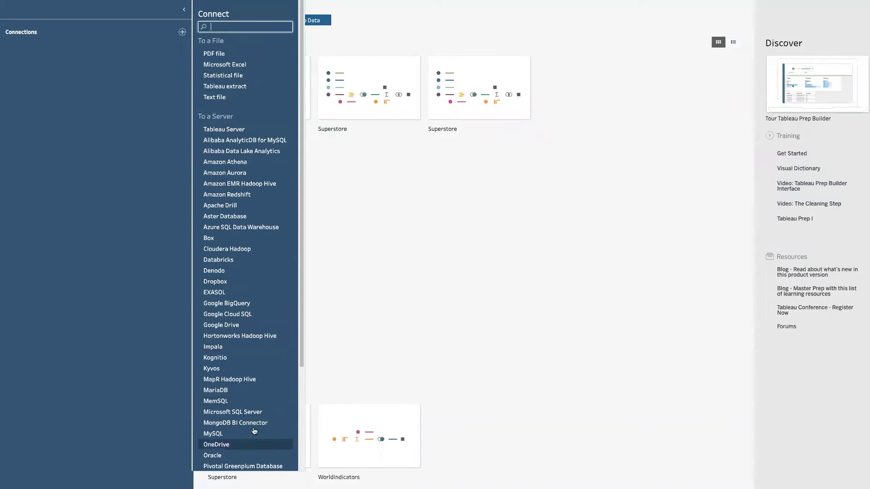
scroll(266, 248, down, 5)
scroll(266, 249, up, 5)
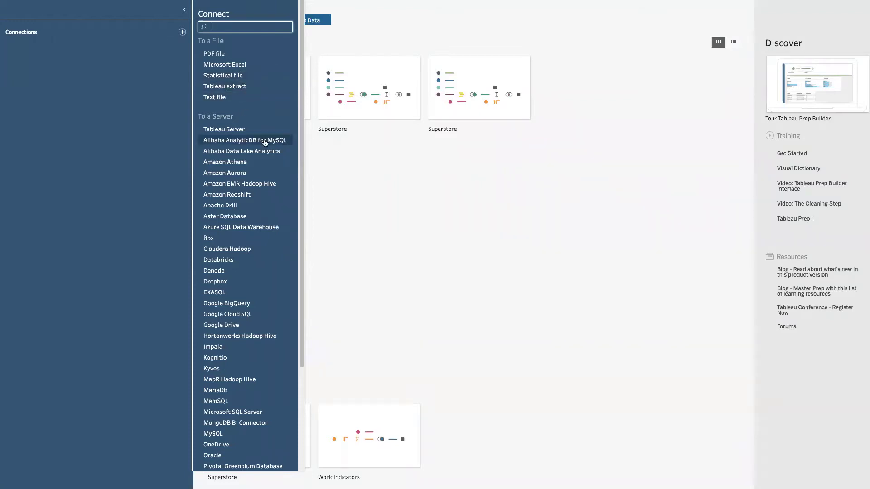
Connect to the Microsoft Excel file Export_2019-11.xlsx in the prep session folder on the desktop (Bureaublad)
click(232, 67)
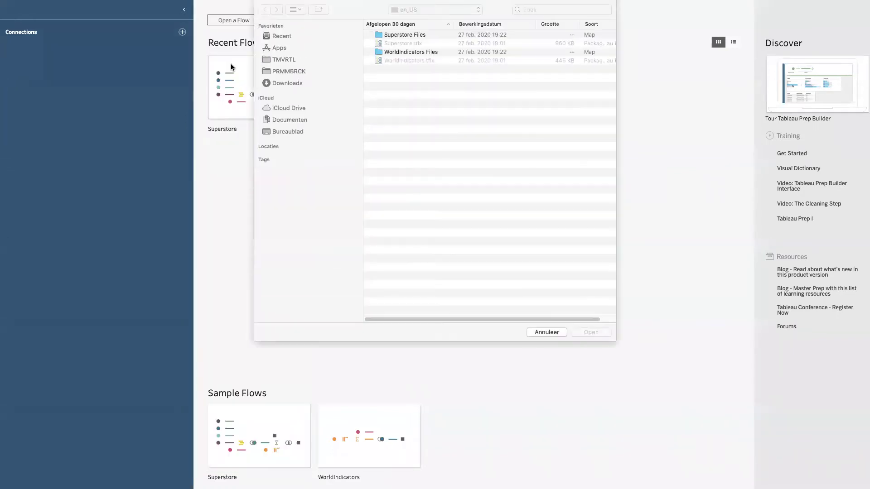
click(286, 131)
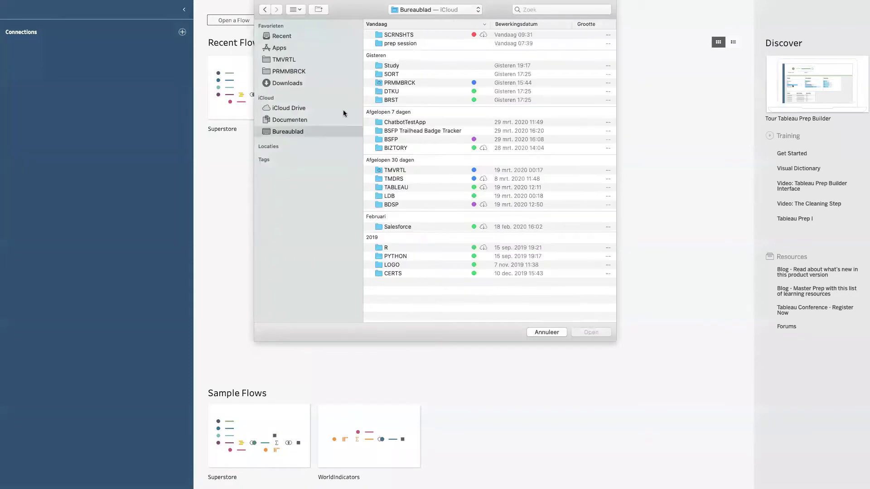
double_click(402, 44)
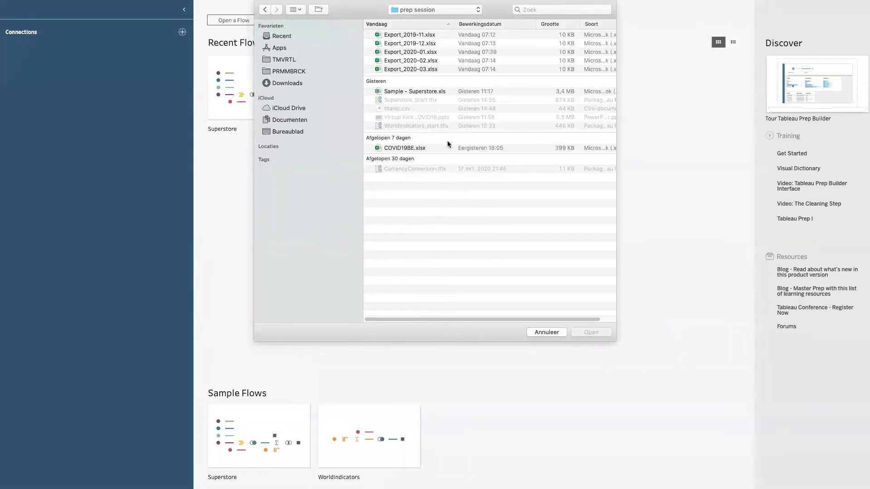
click(403, 37)
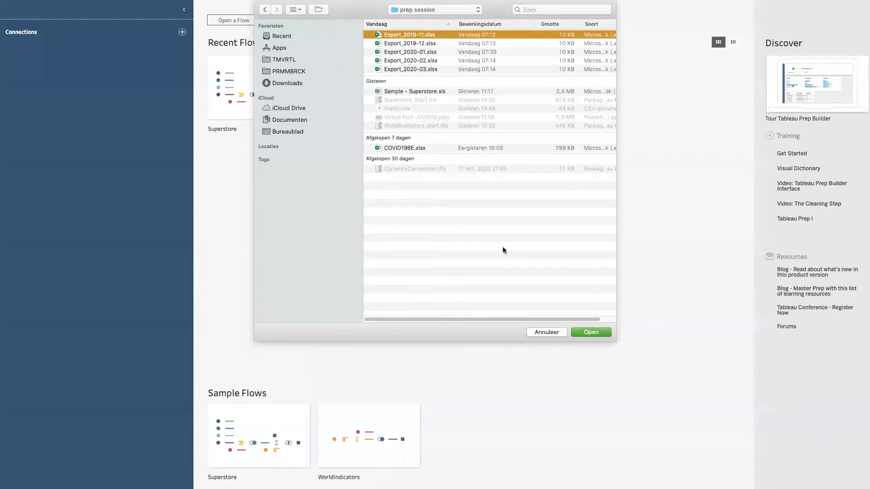
click(587, 333)
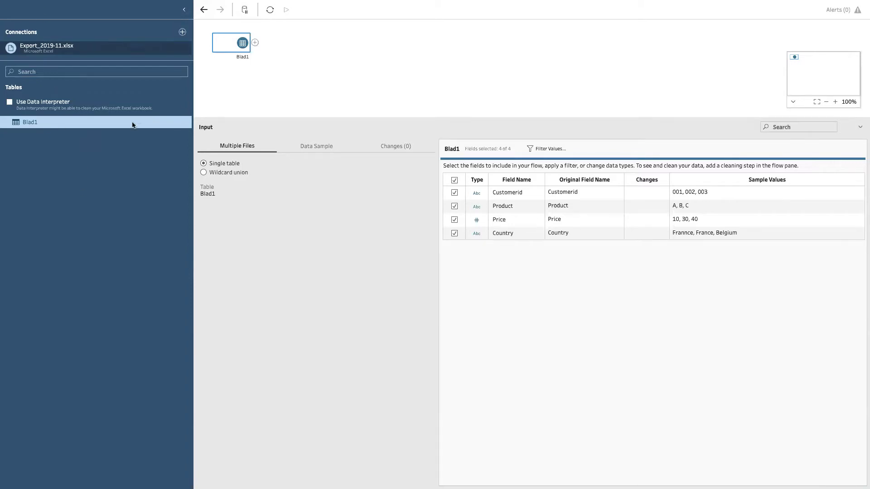
Deselect the Blad1 input, leave full screen and minimize the flow window to reveal the desktop
click(214, 88)
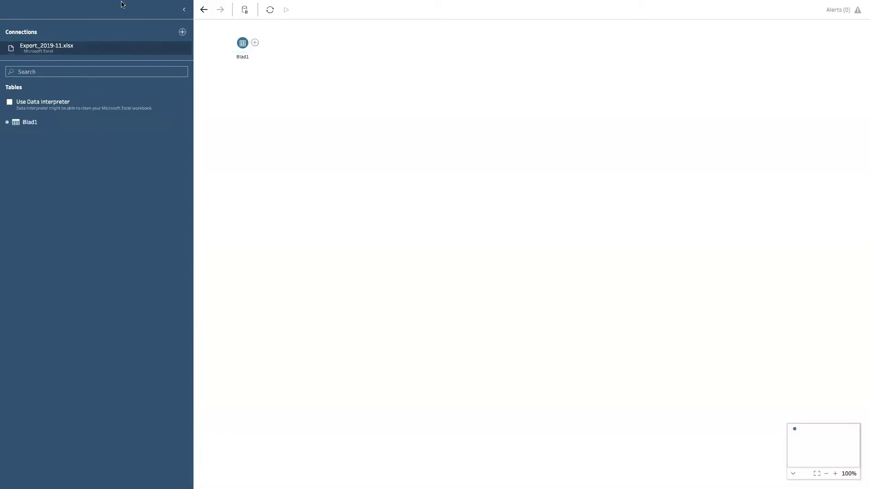
mouse_move(65, 9)
click(25, 17)
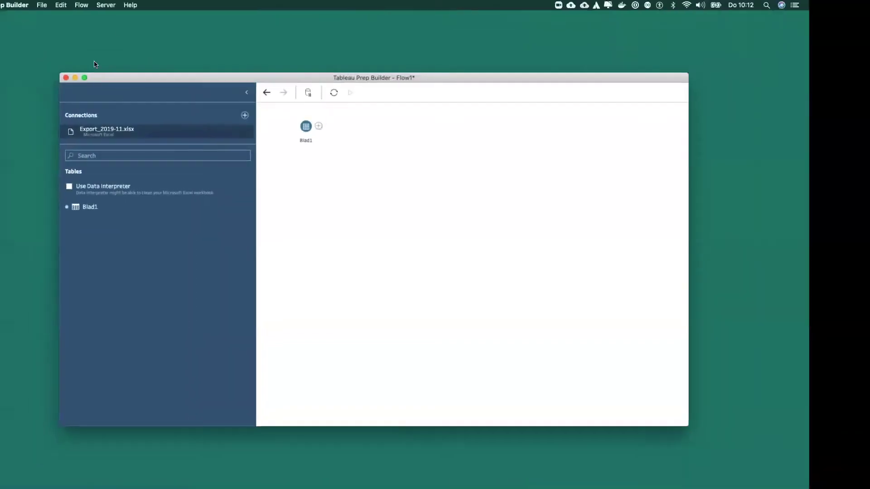
click(76, 80)
Open the prep session folder in Finder, preview the contents of Export_2019-11.xlsx and close the preview
click(381, 174)
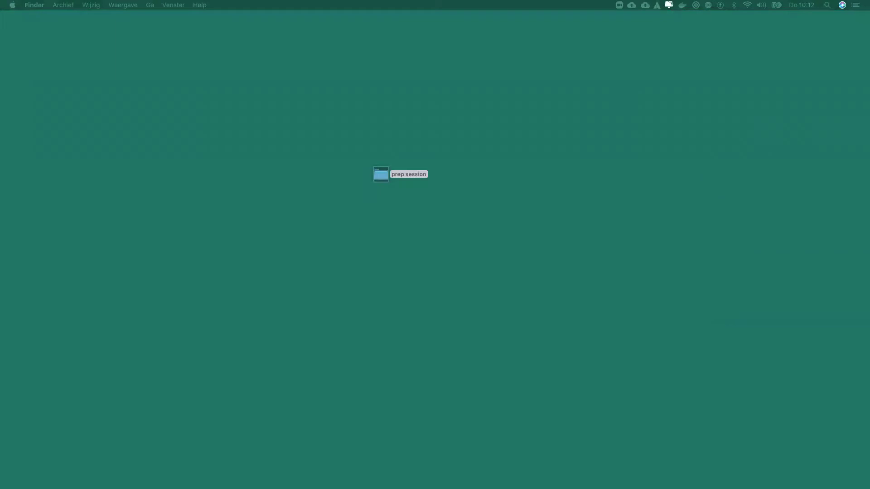
double_click(381, 174)
drag(329, 126, 391, 126)
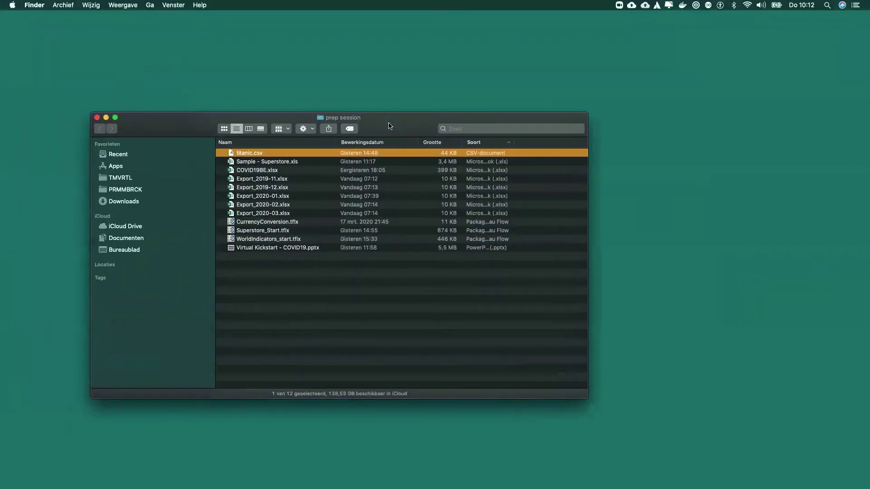
click(284, 181)
key(space)
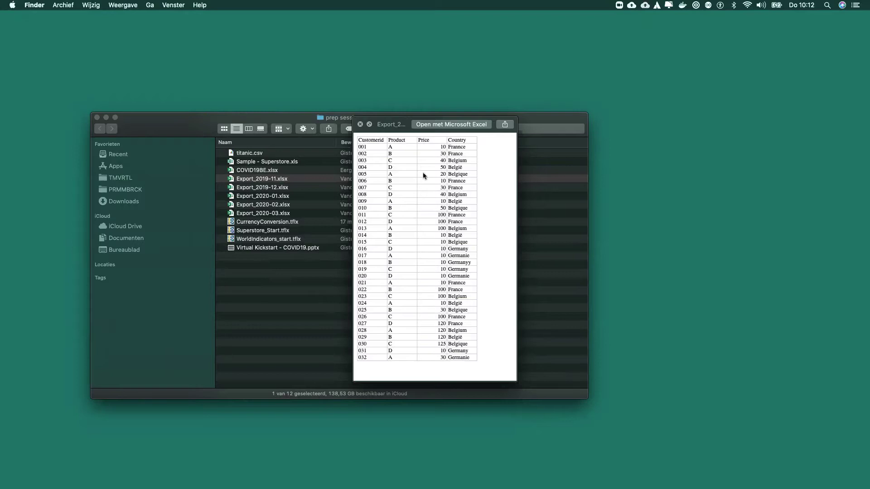
click(360, 125)
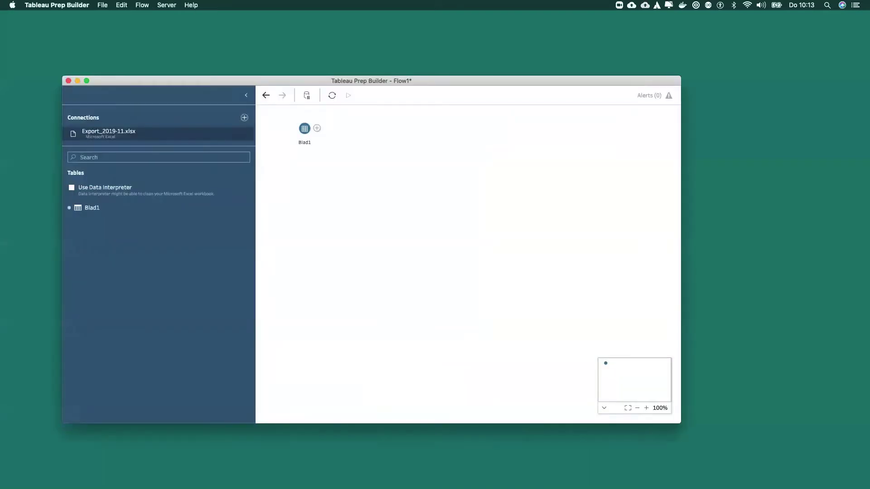
Switch back to Tableau Prep Builder in full screen and open the Blad1 input's settings
click(87, 81)
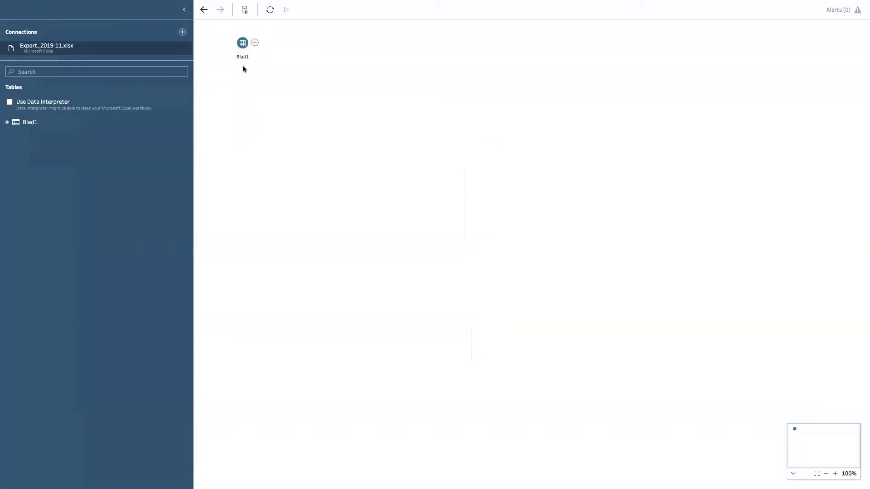
click(241, 43)
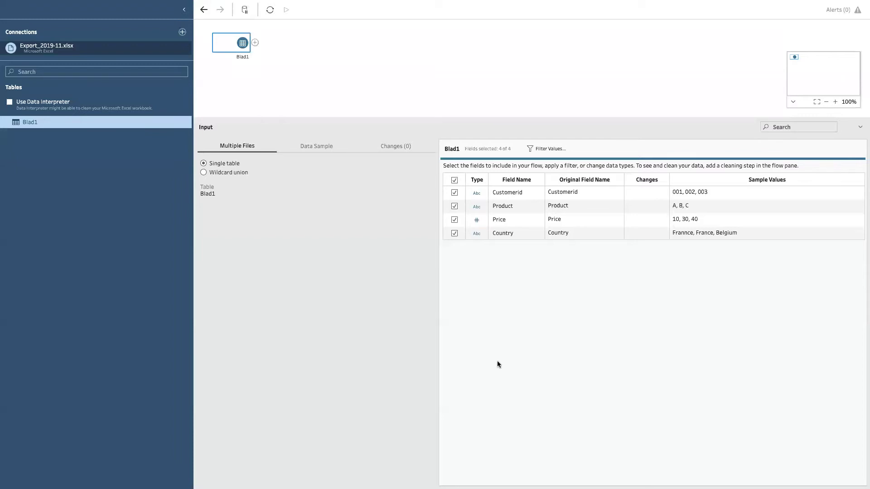
Examine the data type options for Customerid and the editable names of the Customerid, Product, Price and Country fields
click(477, 194)
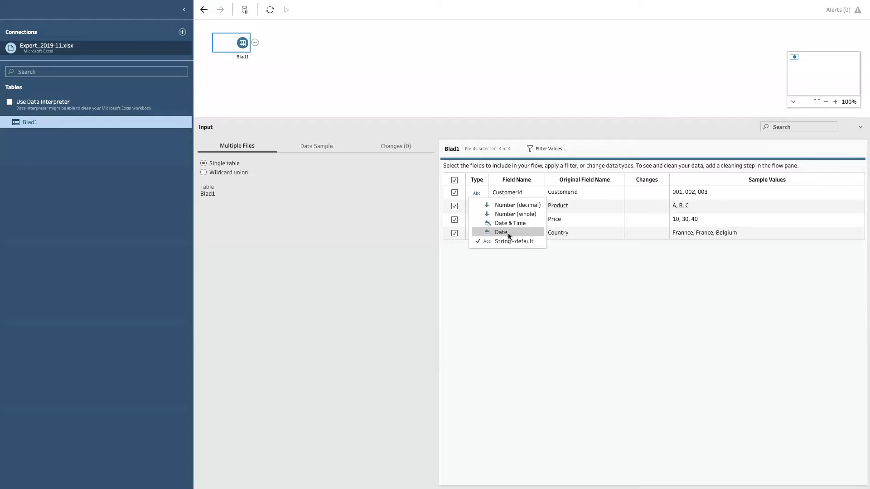
click(510, 208)
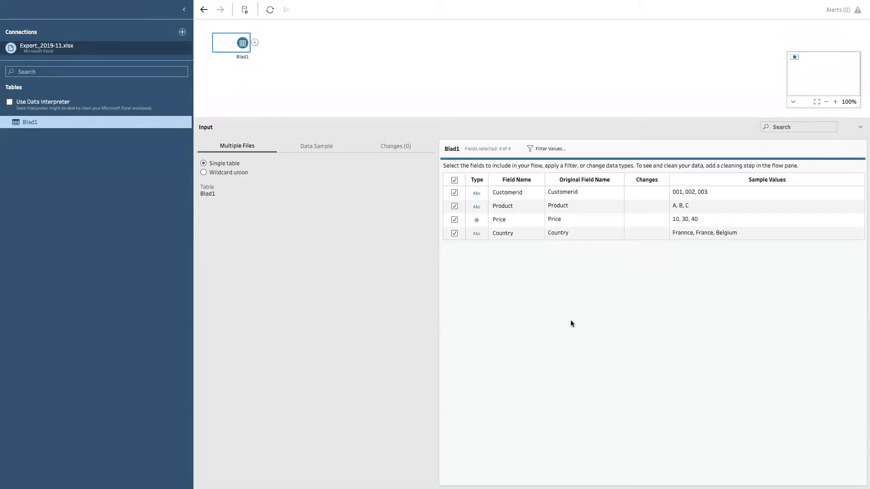
double_click(507, 192)
double_click(510, 206)
double_click(509, 219)
double_click(510, 234)
click(515, 282)
click(522, 230)
Create a filter on the Blad1 input with the calculation [Product]="A"
click(542, 149)
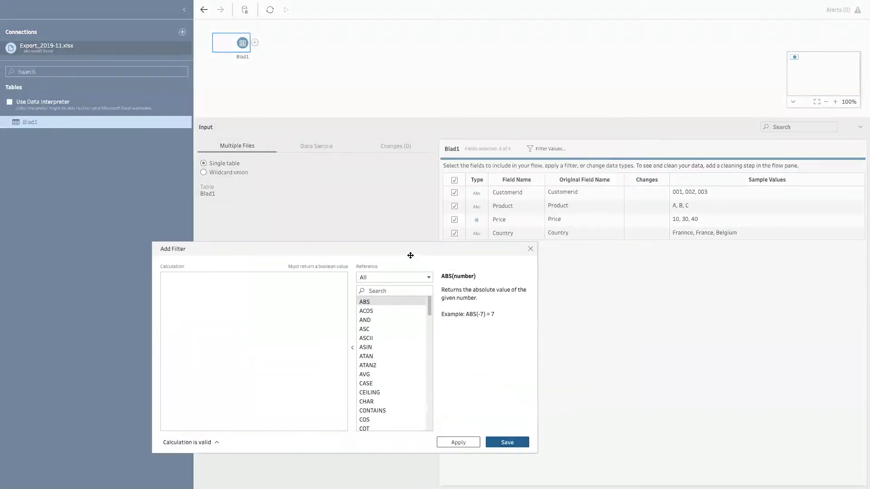
click(418, 334)
drag(399, 238, 406, 262)
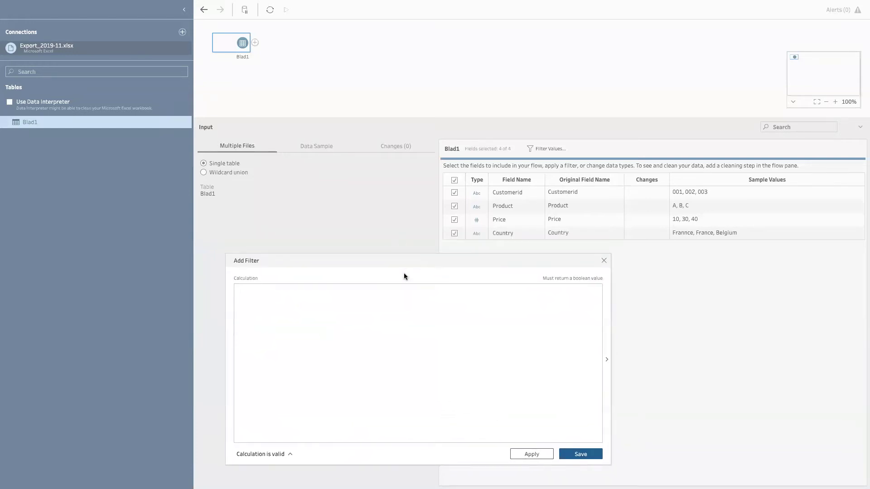
click(398, 295)
text(pr)
key(Down)
key(Return)
text(="A")
drag(336, 258, 345, 236)
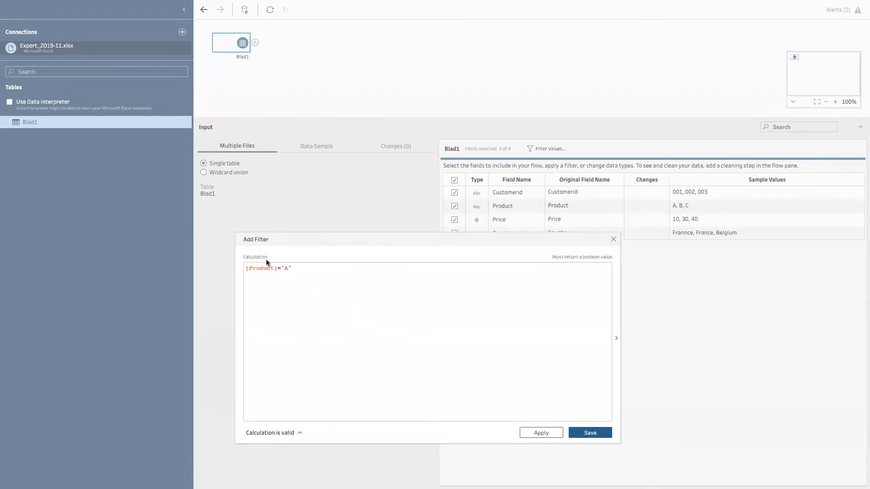
drag(379, 254, 368, 264)
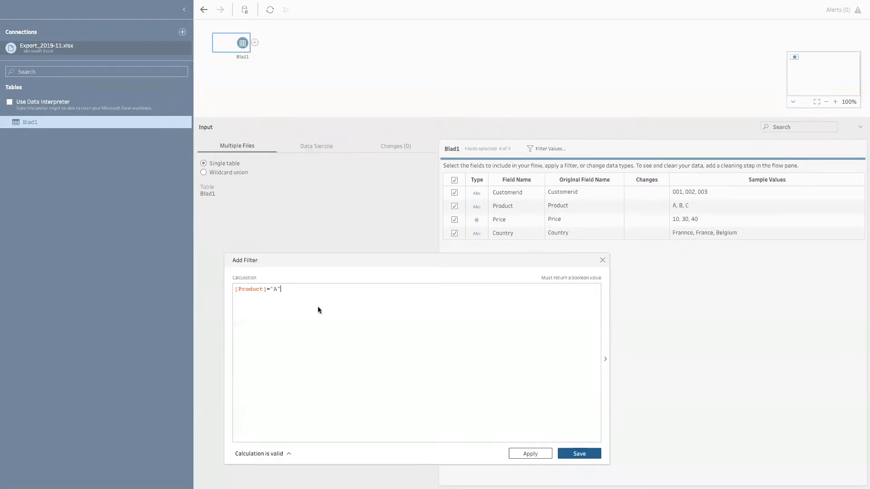
Apply the product A filter to the Blad1 input and save it
triple_click(239, 291)
drag(371, 260, 374, 254)
click(356, 303)
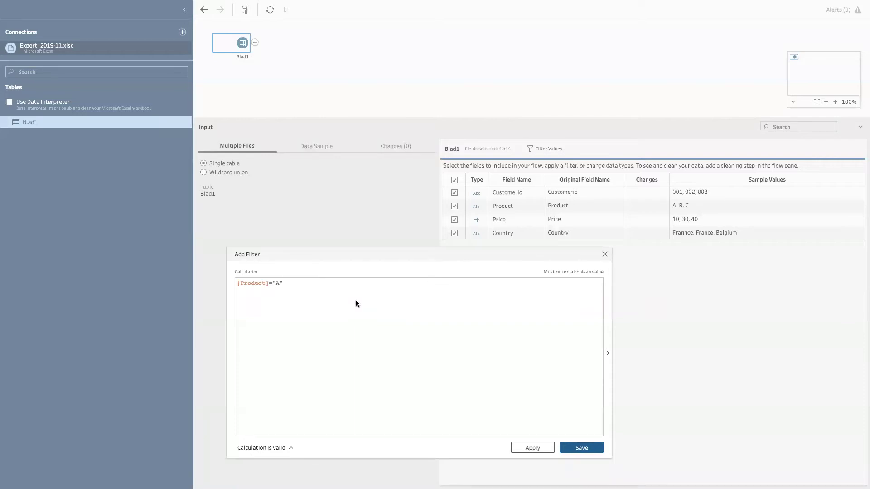
click(532, 447)
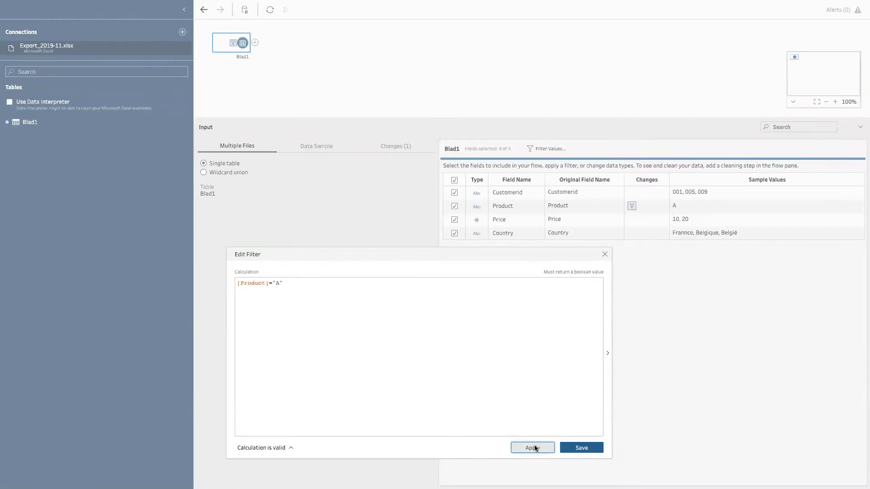
click(565, 450)
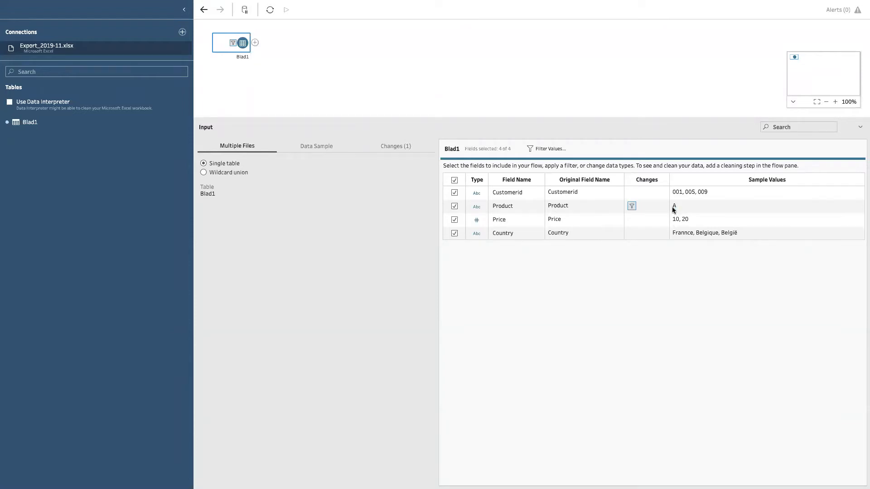
Add a cleaning step after the filtered Blad1 input
click(254, 42)
click(276, 66)
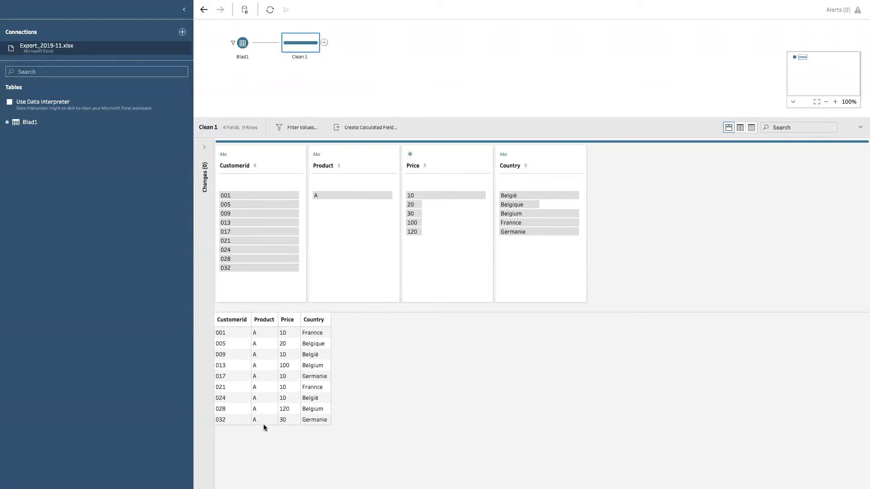
Select the files Export_2019-11.xlsx through Export_2020-03.xlsx in Finder and return to the Blad1 input in Tableau Prep Builder
click(242, 43)
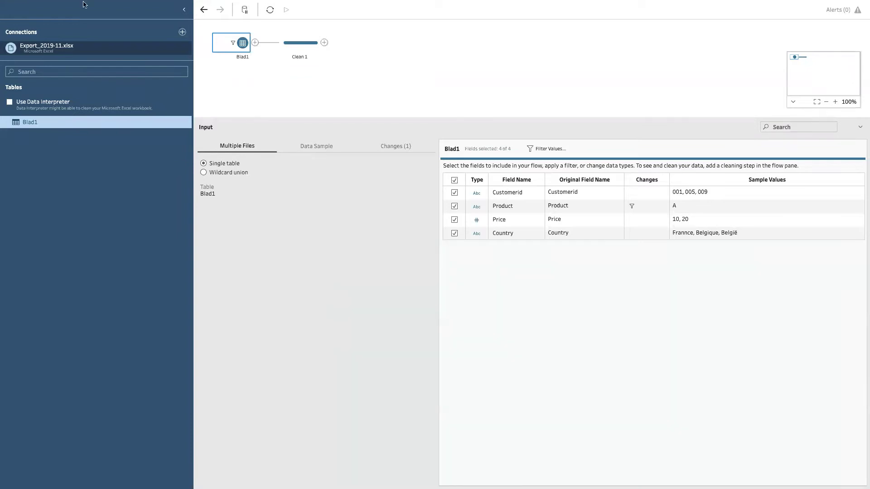
mouse_move(71, 14)
click(25, 17)
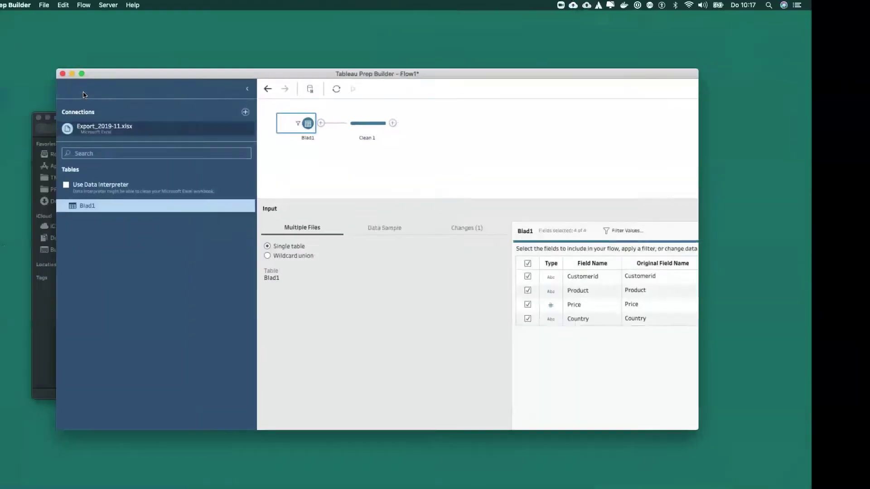
key(super+m)
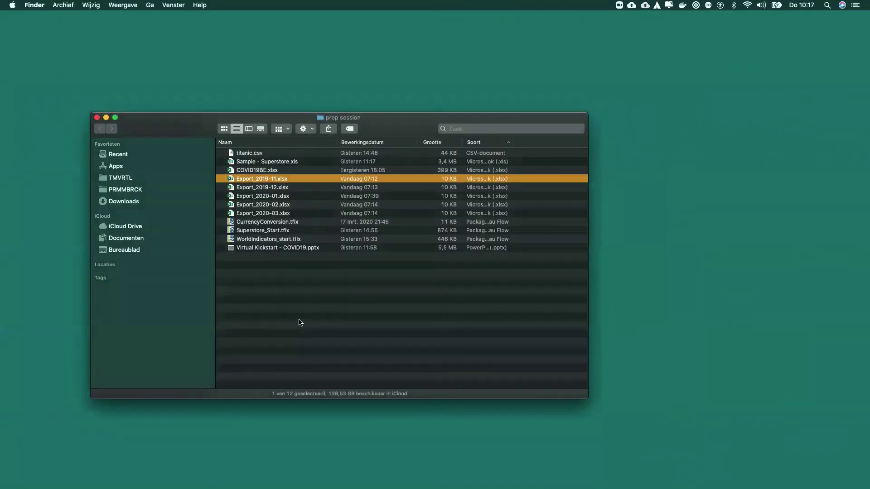
shift+click(269, 213)
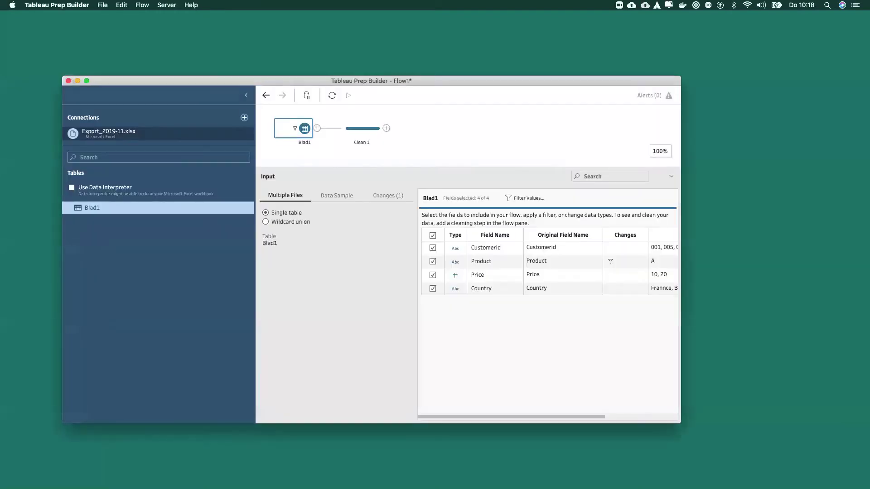
click(86, 81)
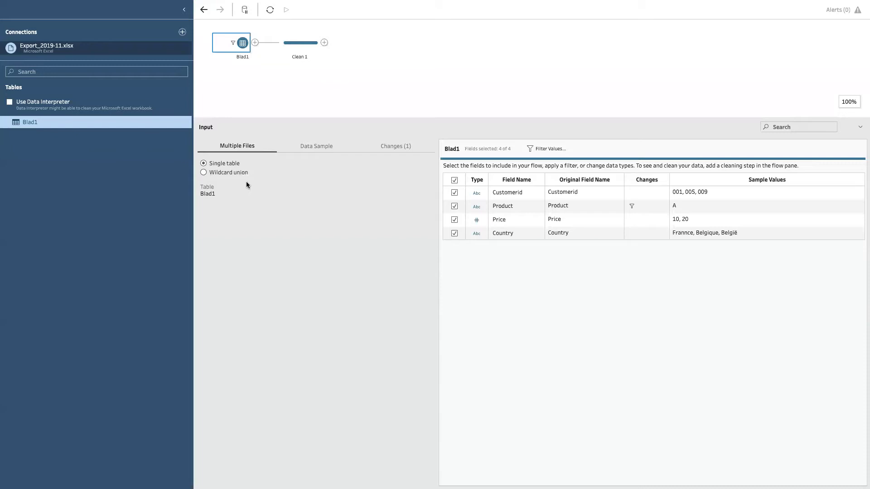
Examine the data sample settings of the Blad1 input and look at the Clean 1 step
click(327, 144)
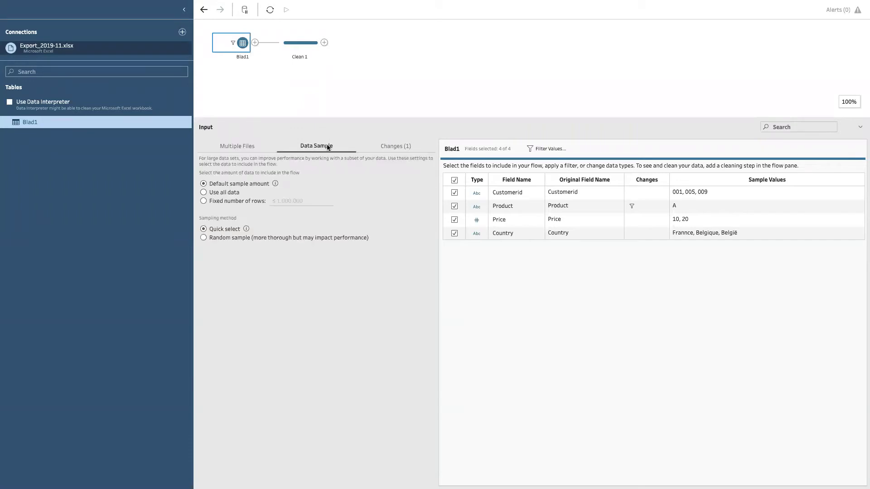
drag(395, 118, 395, 175)
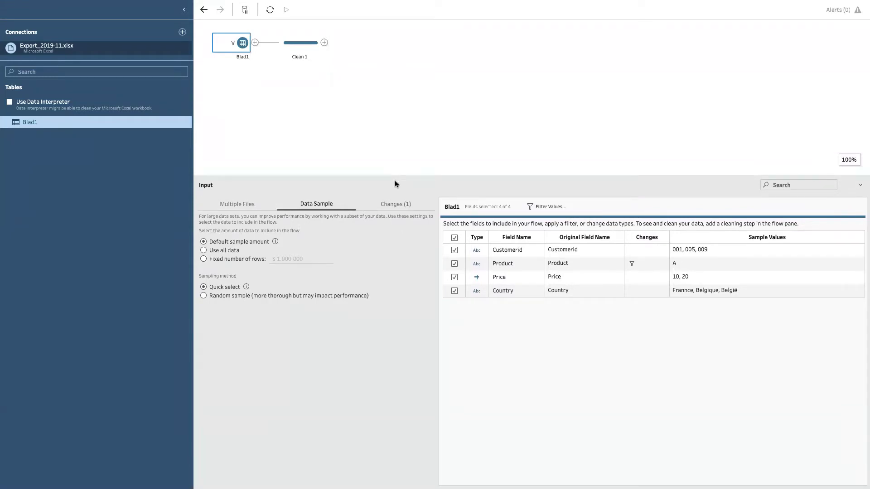
click(299, 45)
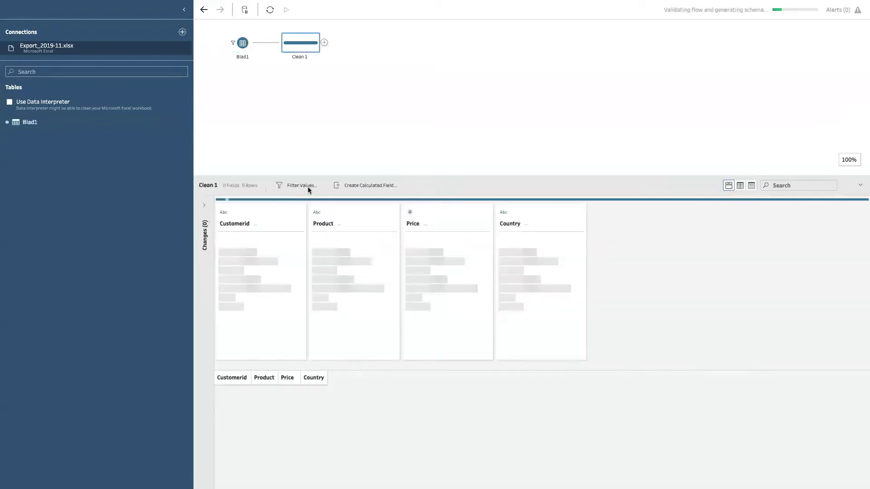
click(242, 44)
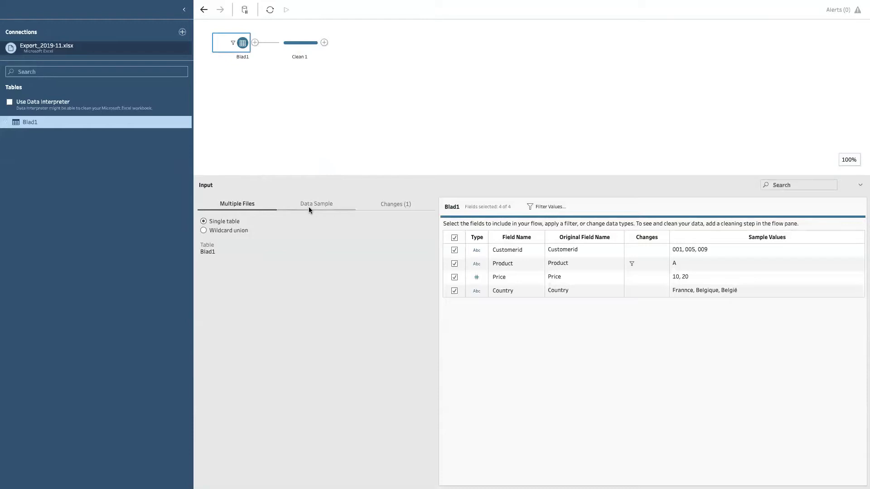
click(309, 207)
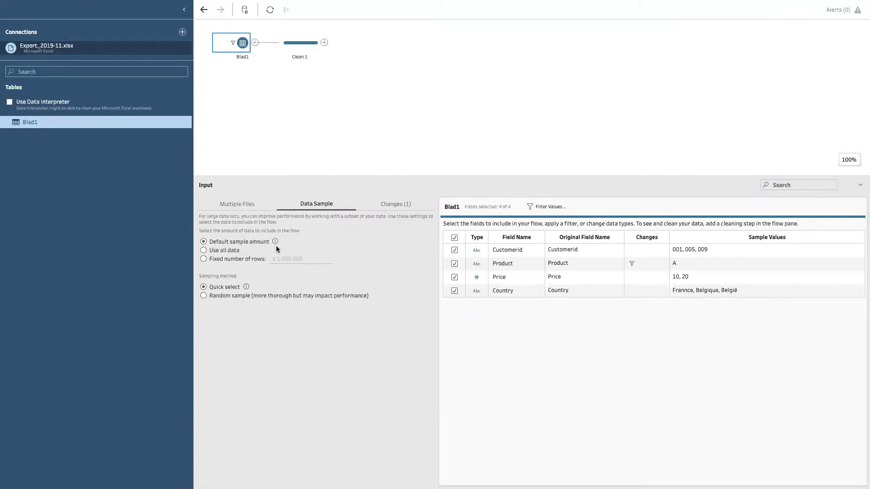
mouse_move(274, 243)
Try sampling all data and a fixed 1000 rows for the Blad1 input, ending with the default sample amount
click(204, 251)
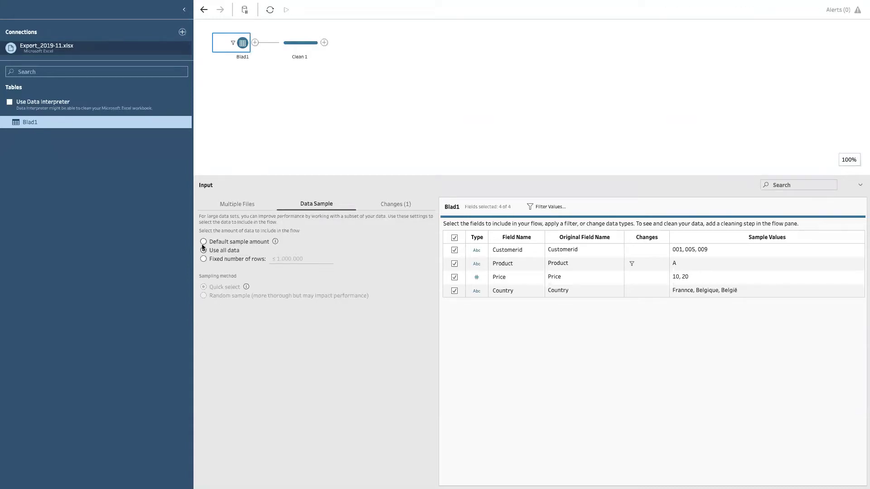
click(204, 242)
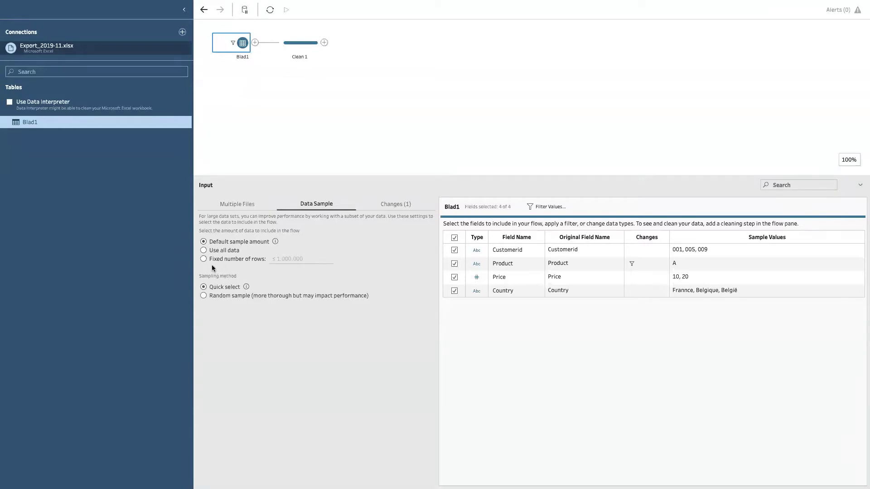
click(204, 259)
click(313, 262)
text(10000)
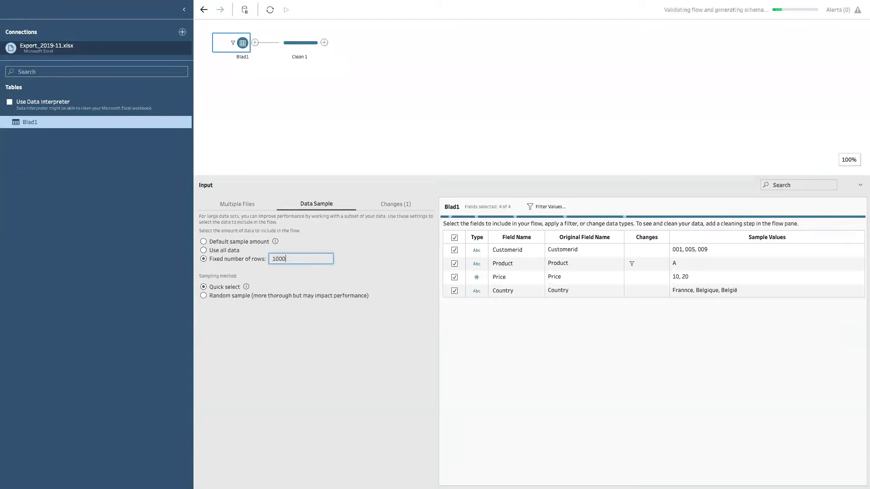
key(BackSpace)
key(BackSpace)
key(BackSpace)
key(BackSpace)
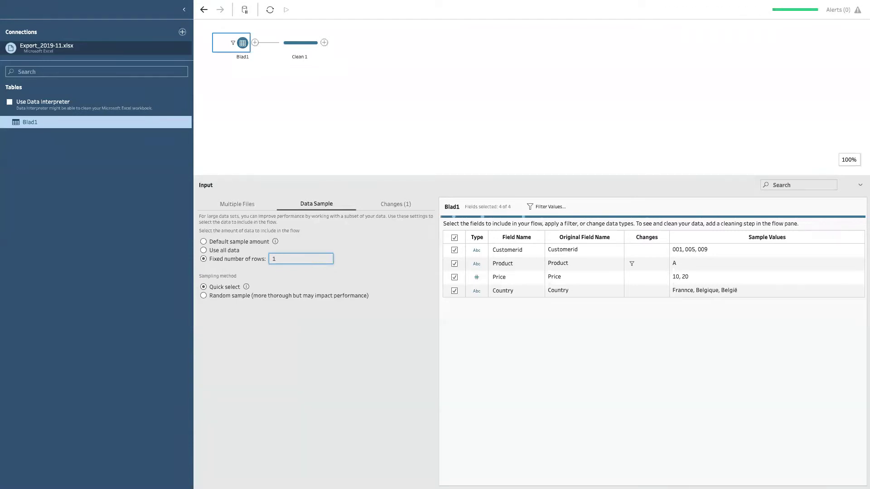
click(203, 241)
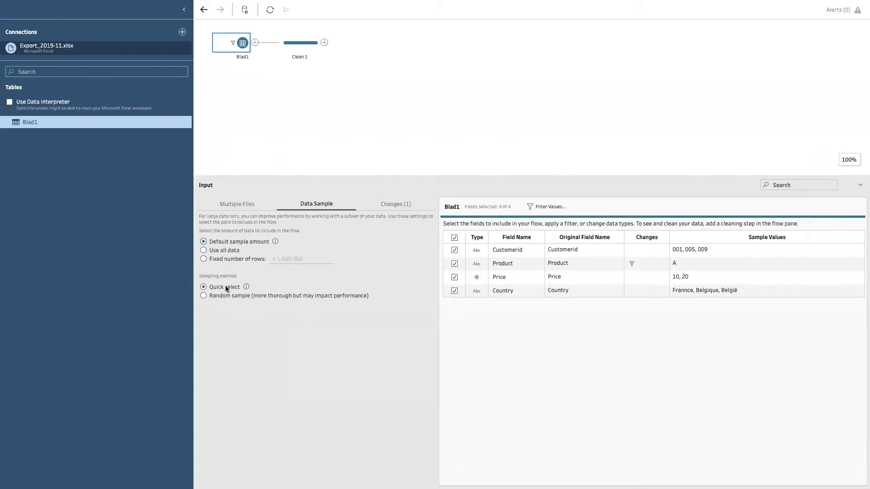
Try the random sample method for the Blad1 input and set it back to quick select
click(206, 295)
click(204, 287)
mouse_move(632, 262)
Change the Blad1 input filter's calculation to [Product]="B", apply it and save it
click(394, 206)
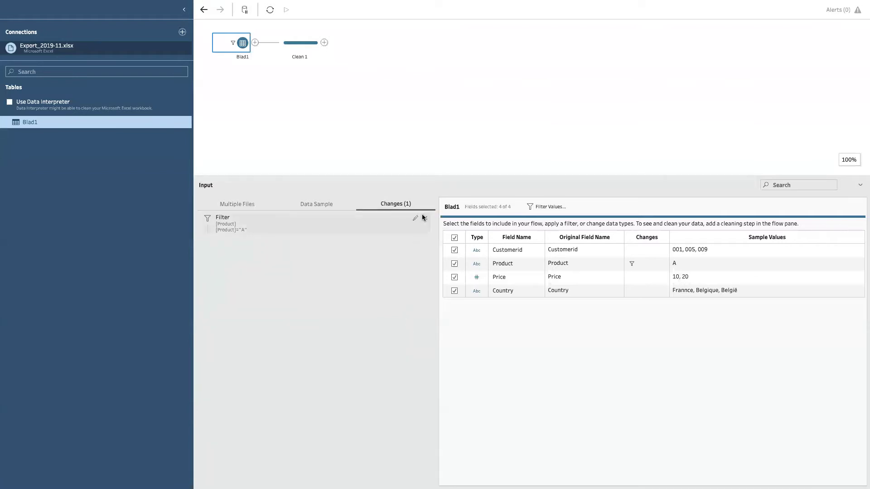
click(414, 218)
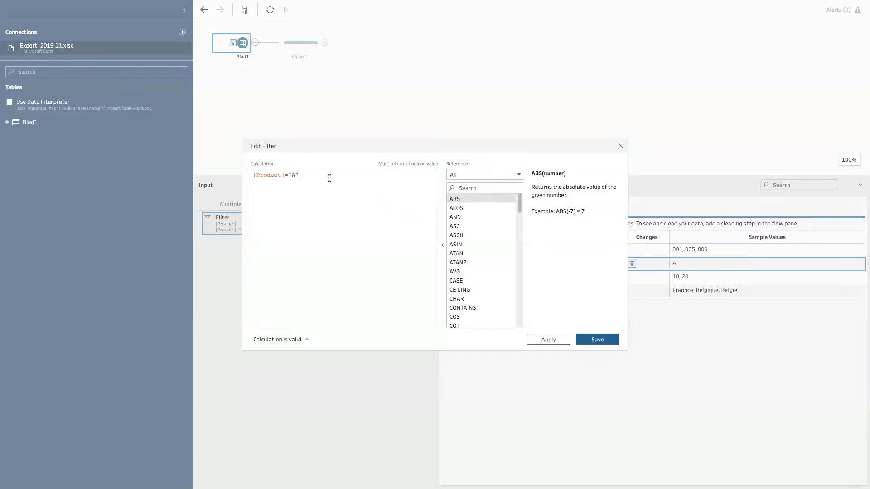
key(BackSpace)
text(B)
click(553, 339)
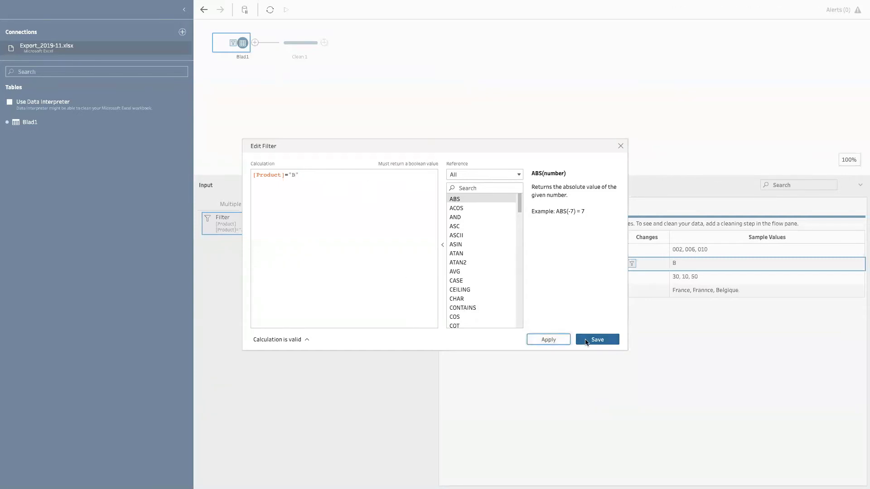
click(598, 340)
Review the filtered rows in the Clean 1 step and the Blad1 input's sampling, recorded changes and multiple-file settings
click(305, 40)
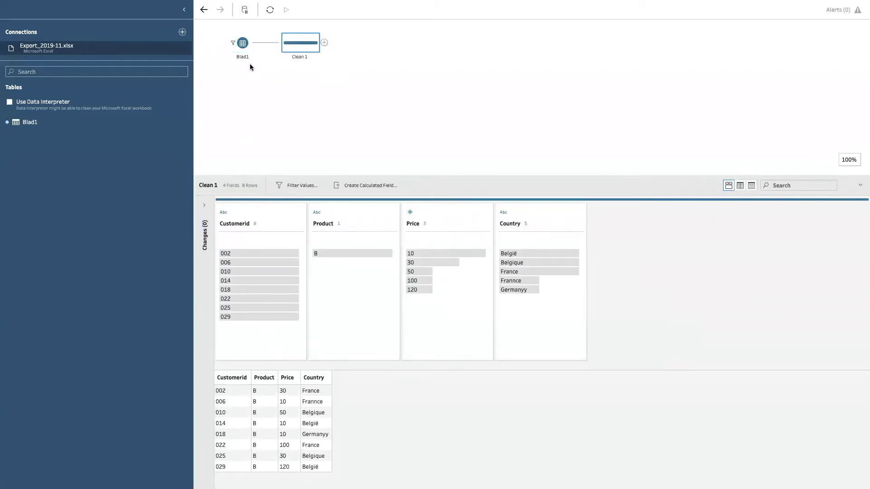
click(245, 47)
click(309, 206)
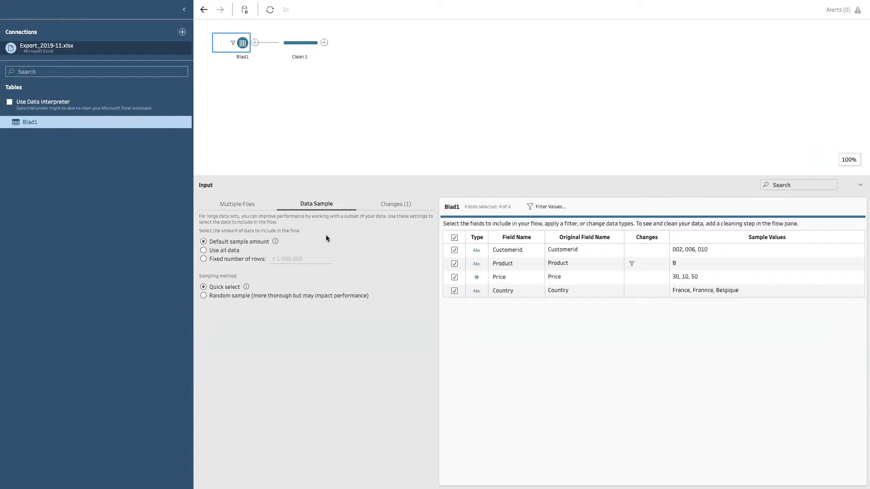
click(402, 206)
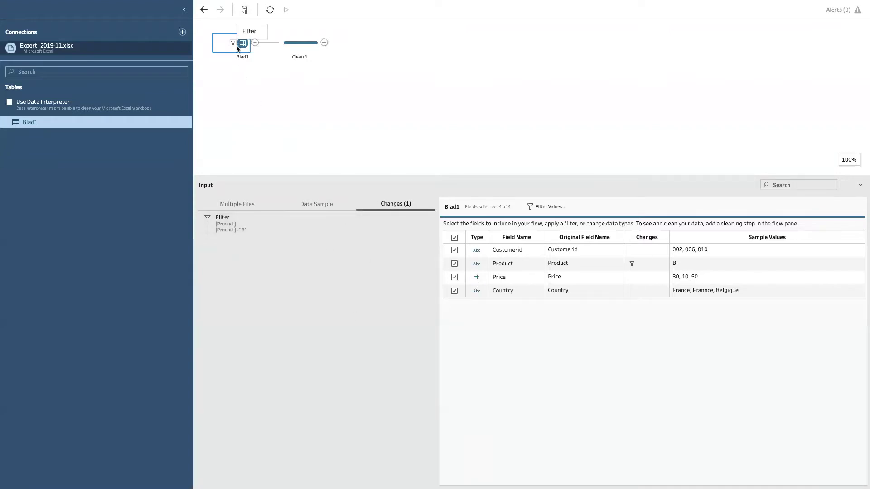
click(239, 205)
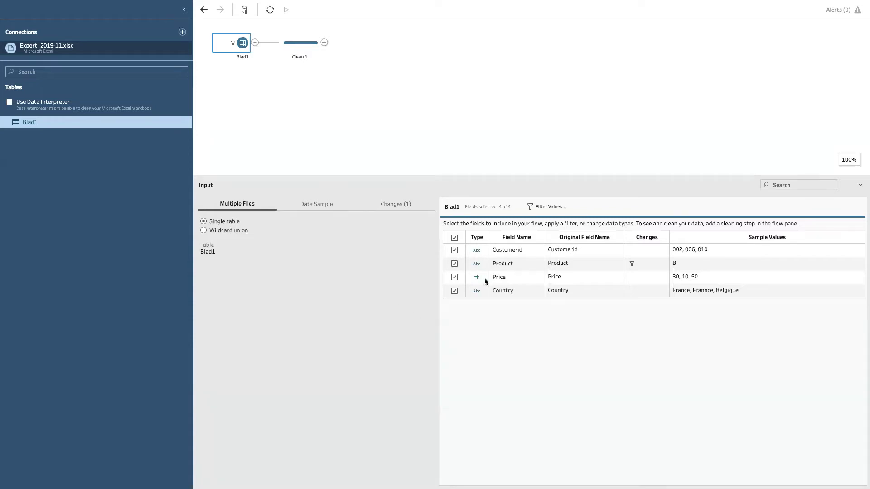
Remove the product filter from the Blad1 input and delete the Clean 1 step
click(379, 204)
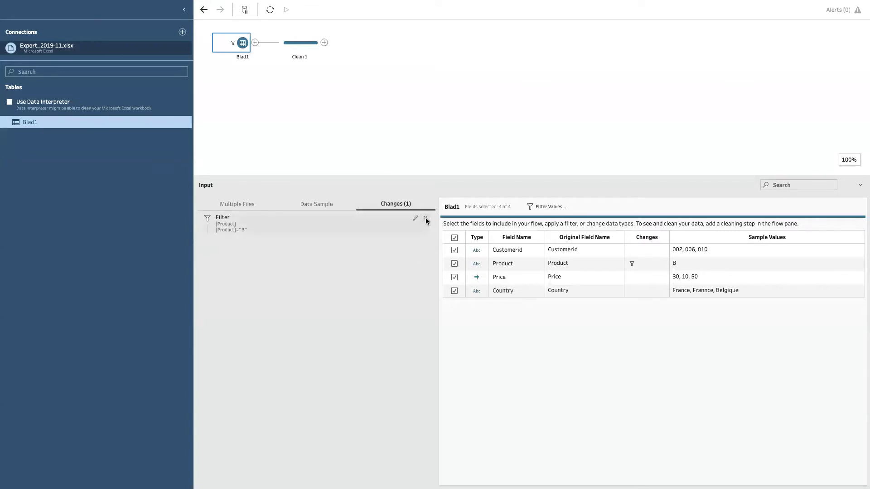
click(426, 220)
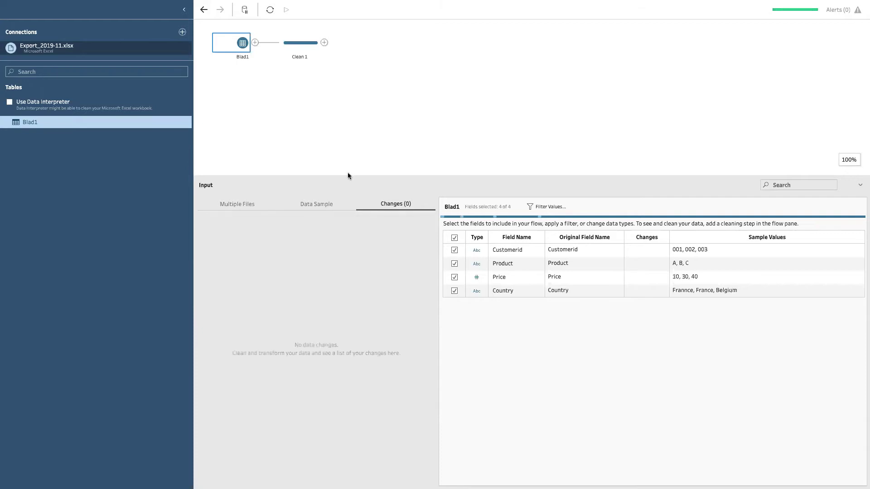
right_click(284, 50)
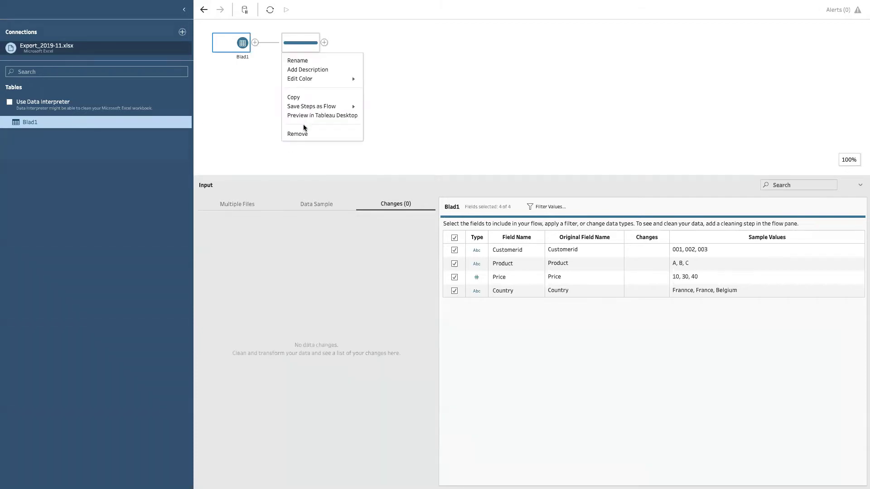
click(299, 134)
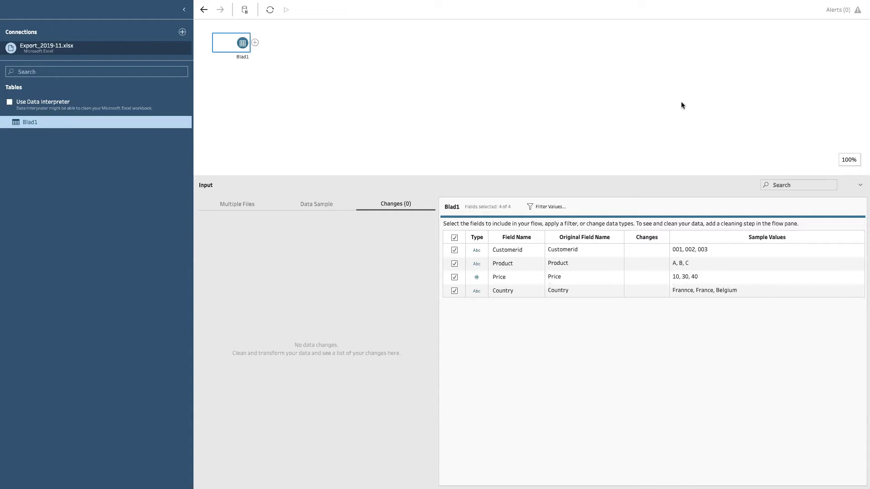
Add a new cleaning step after the unfiltered Blad1 input and enlarge the area showing its data
click(254, 42)
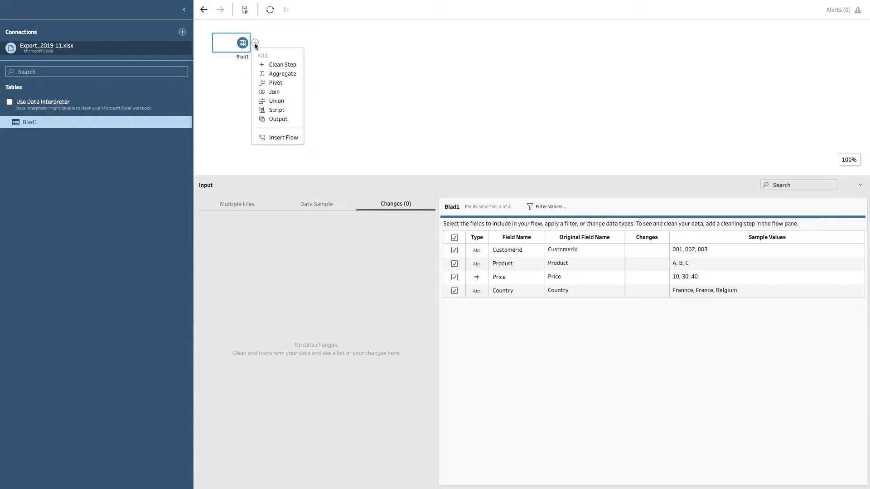
click(283, 65)
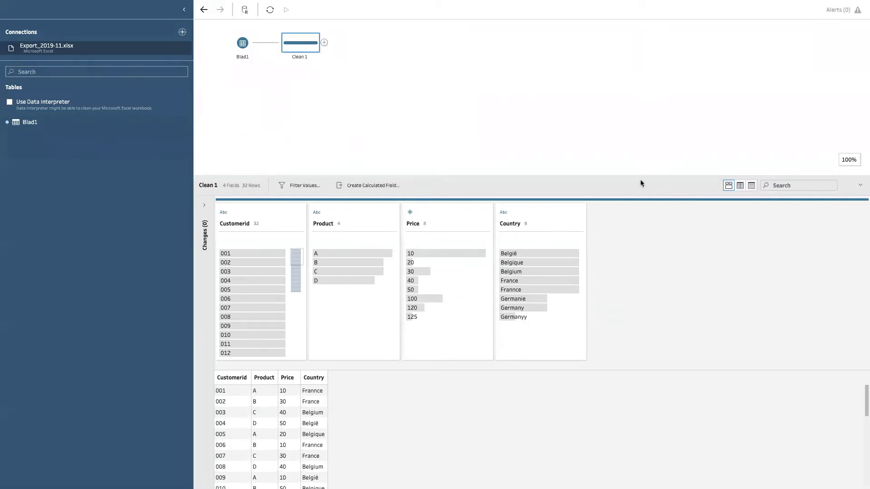
drag(636, 170, 621, 103)
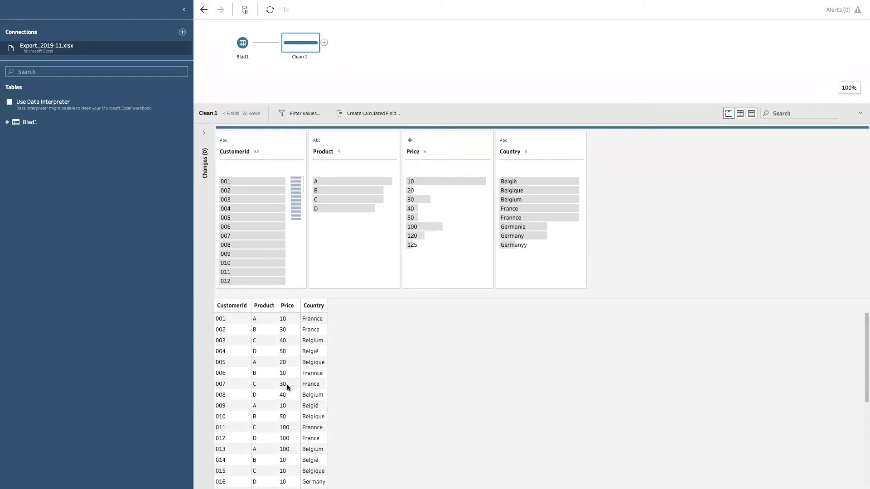
Examine the Clean 1 rows, the Price field's options and the records related to prices 10, 20, 30 and 40
scroll(264, 354, down, 5)
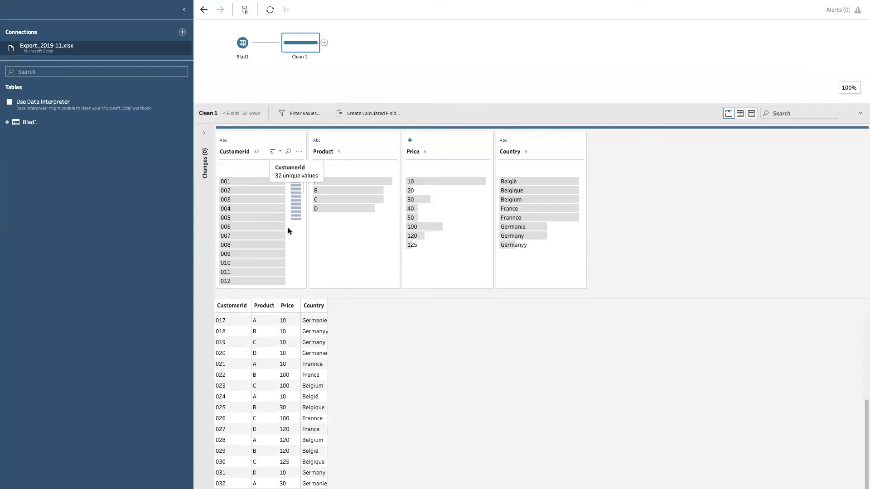
mouse_move(337, 209)
mouse_move(335, 183)
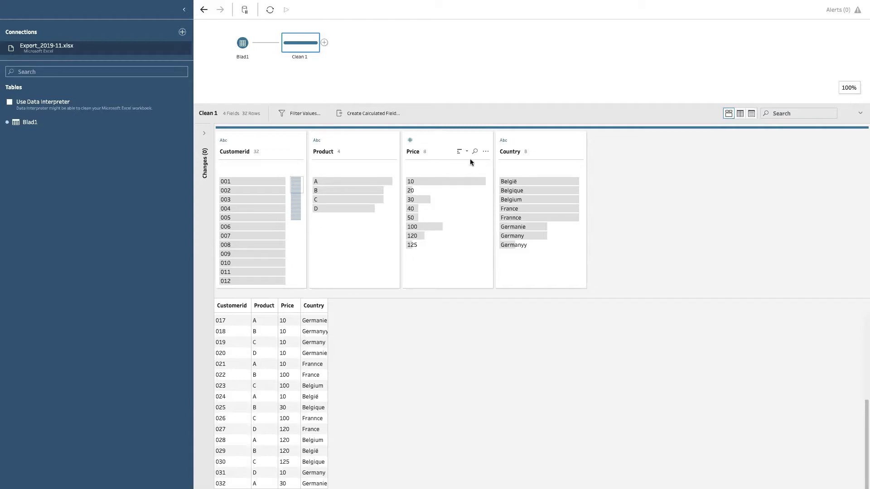
click(482, 152)
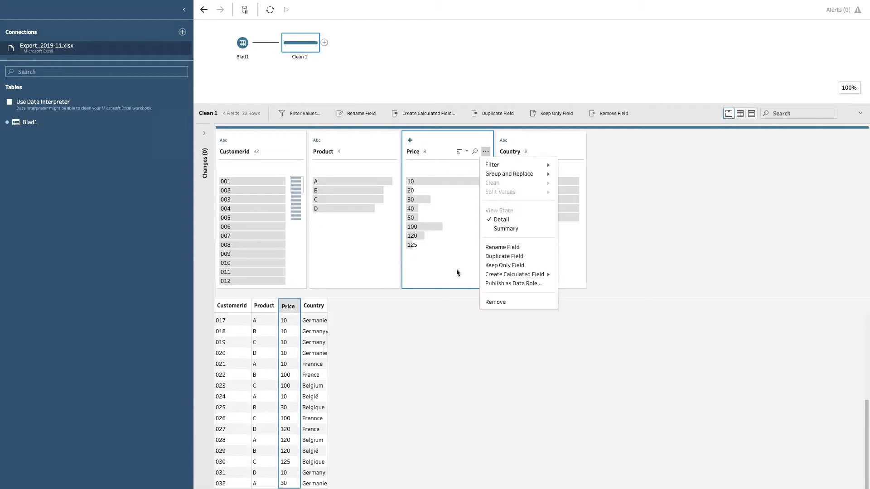
click(455, 269)
click(414, 181)
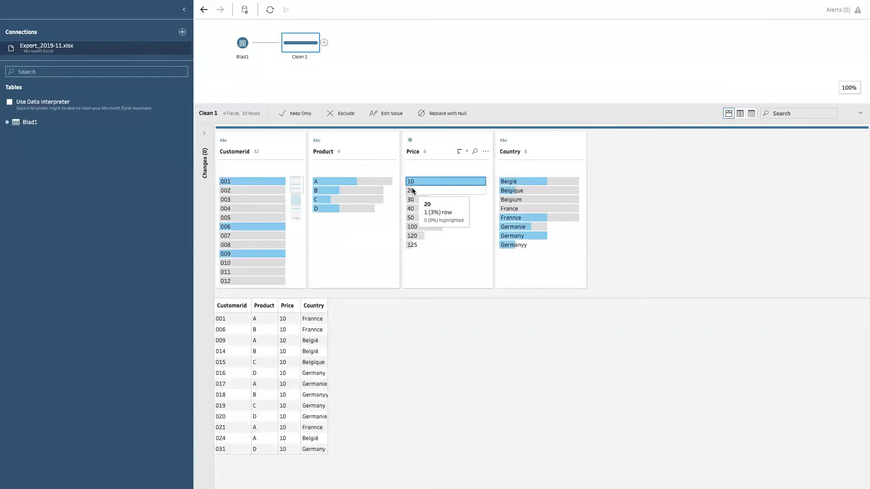
click(412, 190)
click(412, 197)
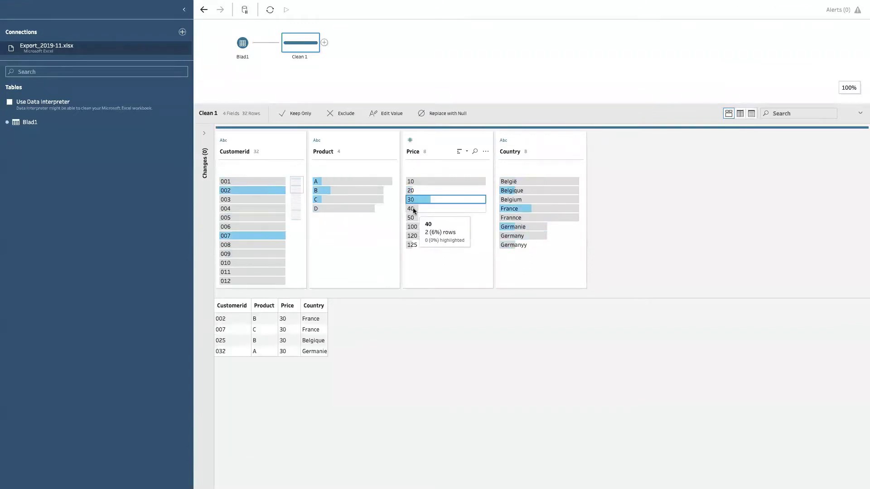
click(412, 207)
click(414, 209)
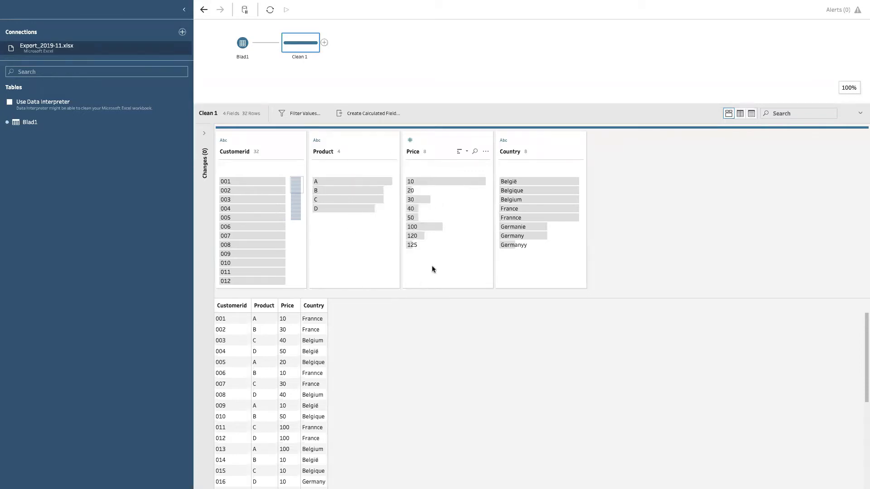
Sort the Price values by row count and examine the records related to product B and country België
click(458, 152)
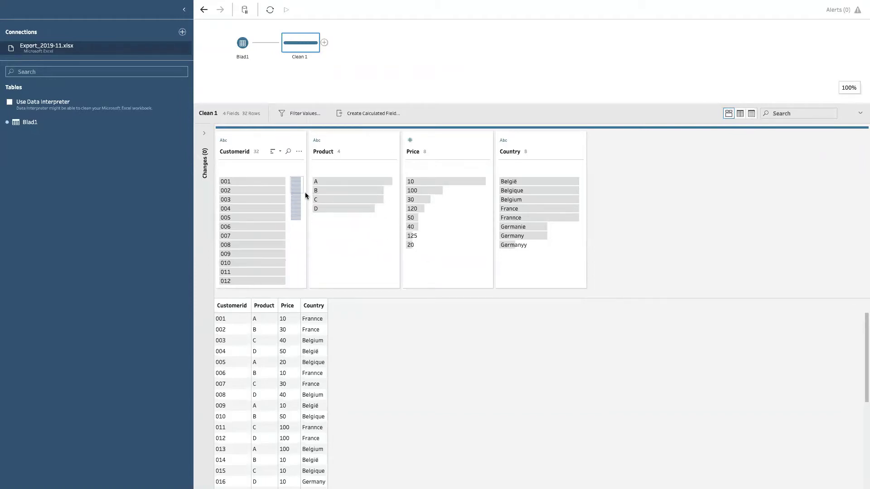
click(336, 188)
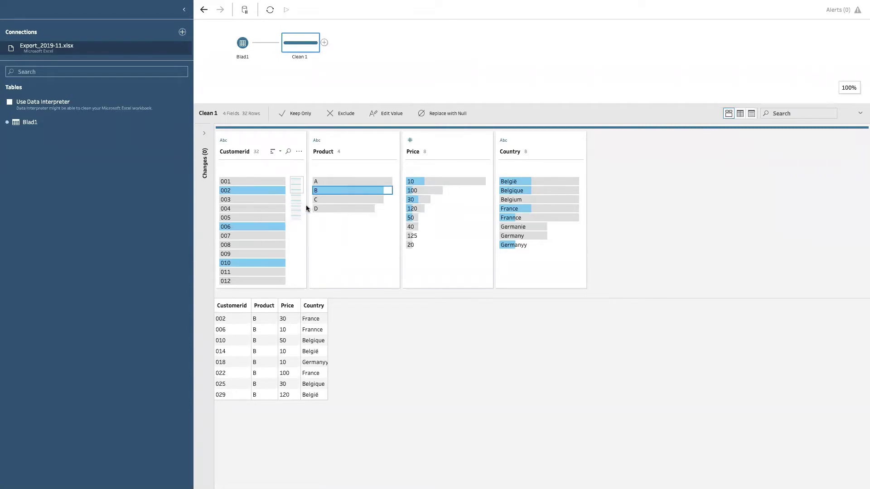
mouse_move(240, 193)
click(344, 192)
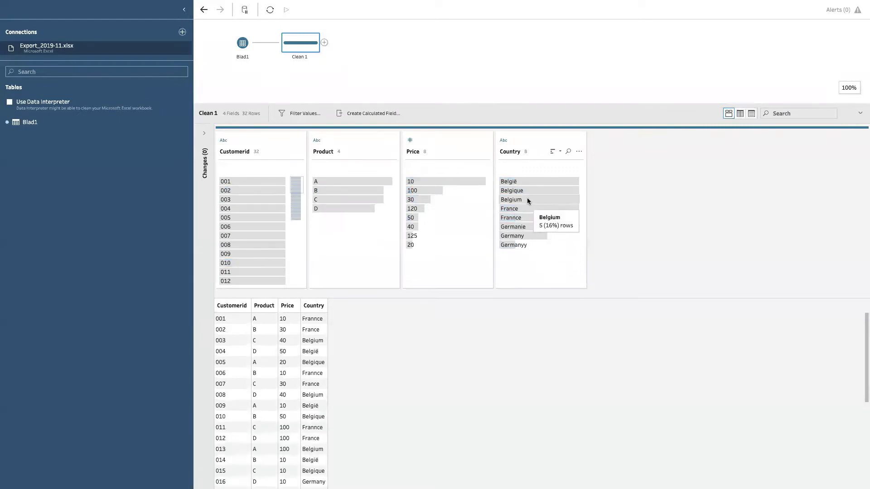
click(523, 179)
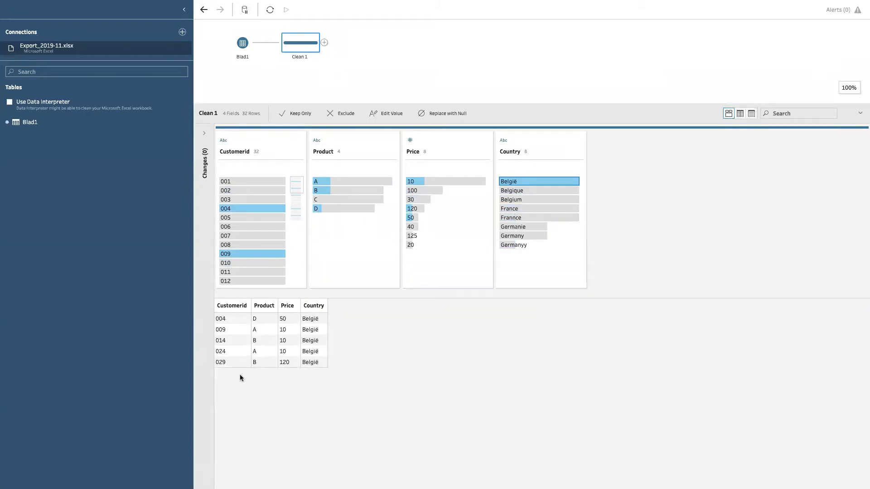
click(521, 182)
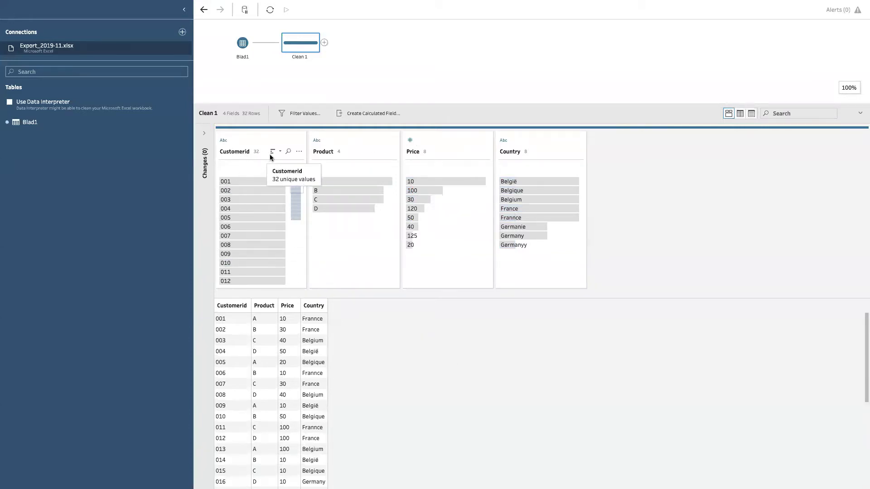
Try to rename the Customerid field to Customer_id
double_click(246, 151)
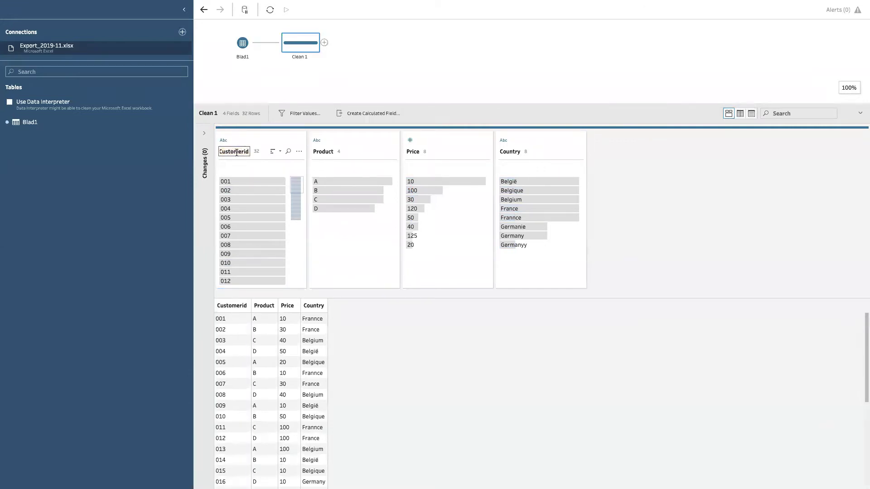
click(287, 154)
text(Customer_id)
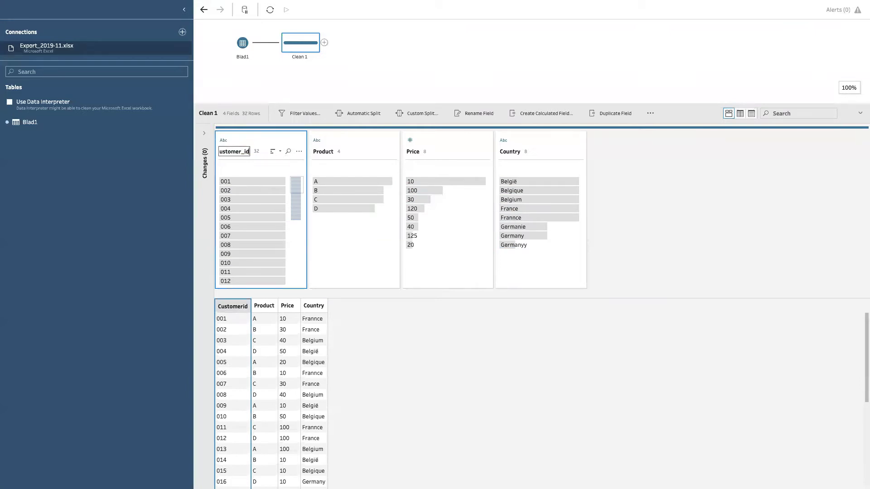
key(ctrl+z)
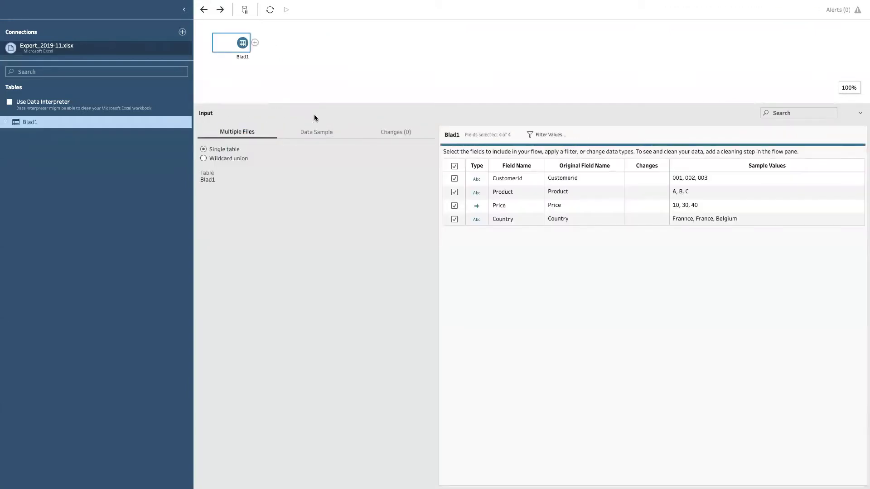
Add a cleaning step after the Blad1 input again and view the records related to products B, C and D
click(255, 42)
click(281, 64)
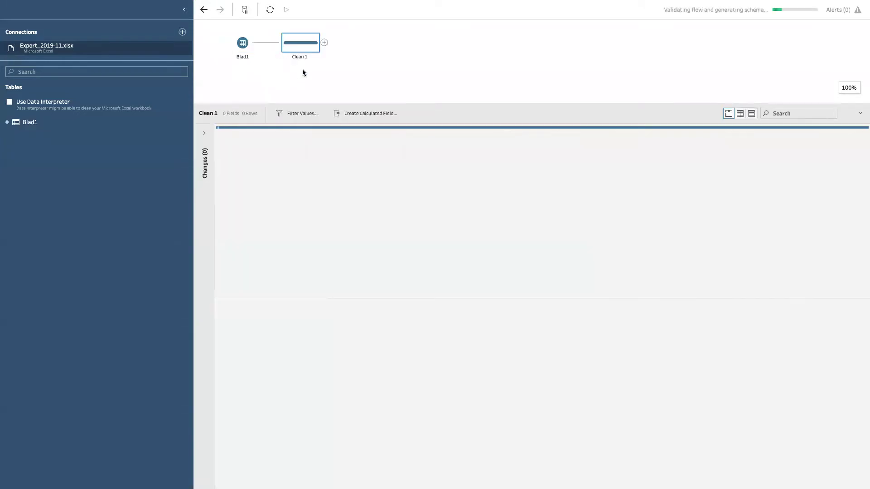
click(325, 152)
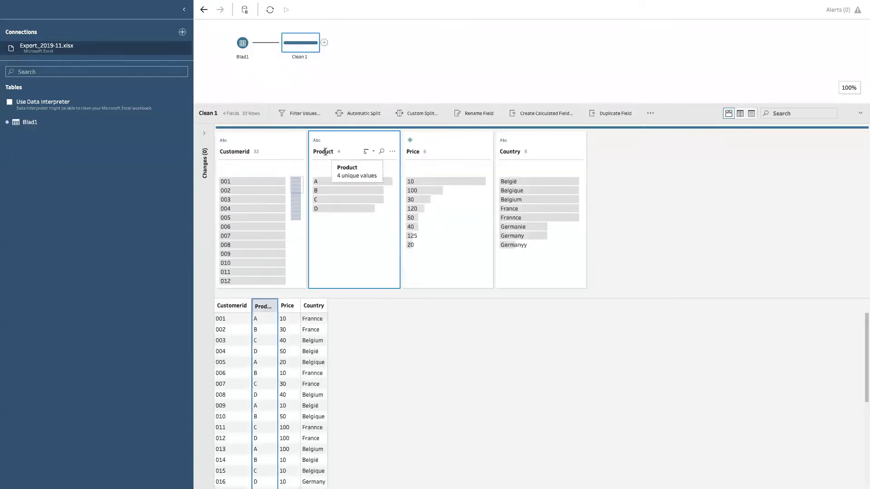
click(415, 151)
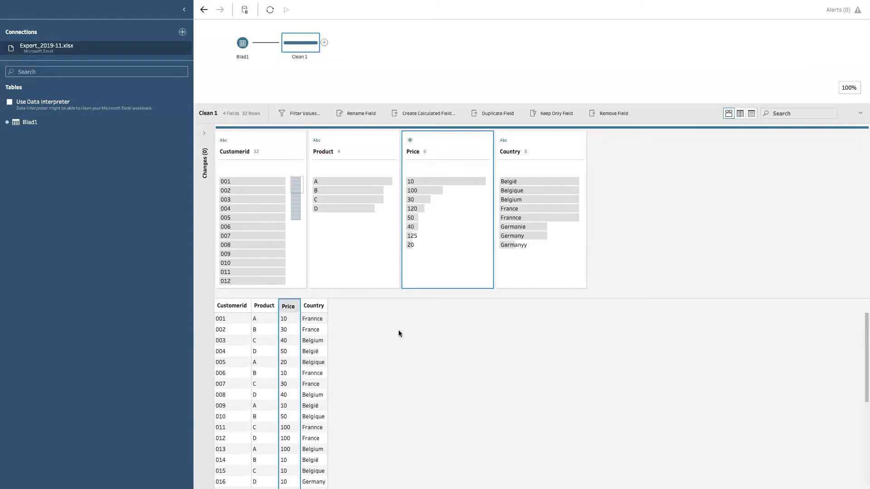
click(322, 189)
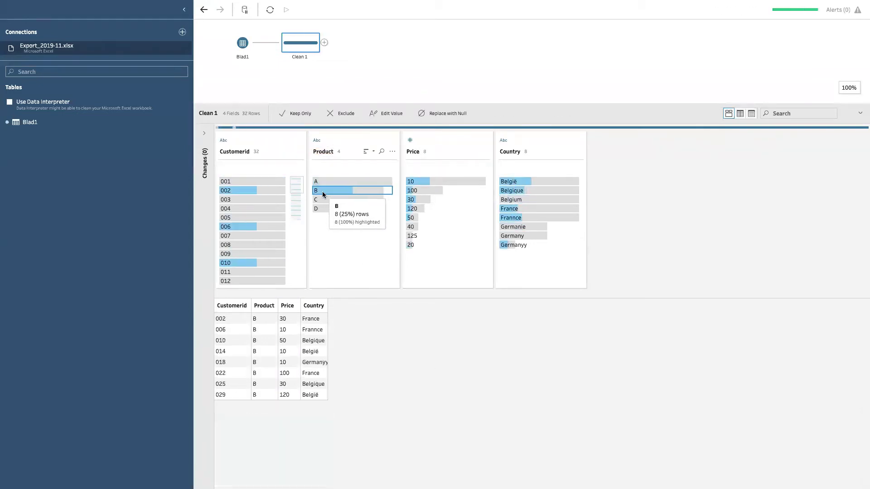
click(322, 199)
click(324, 208)
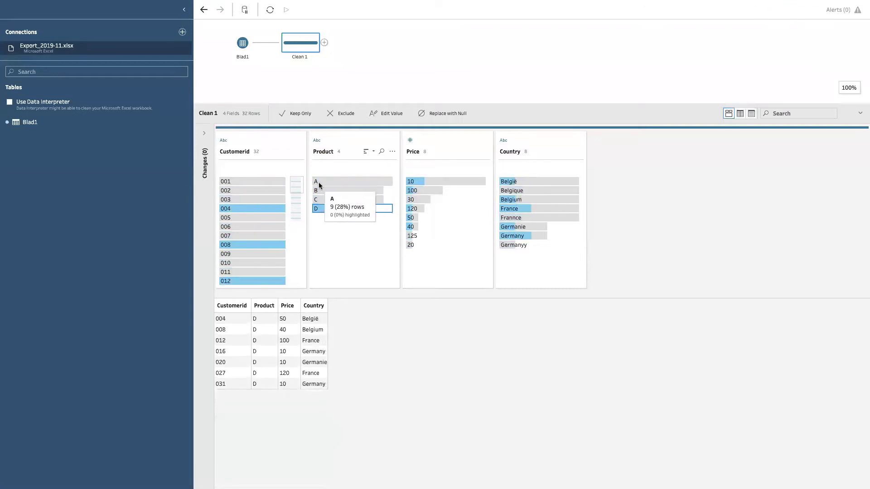
Change the Product values A and B to Product A and Product B
click(319, 182)
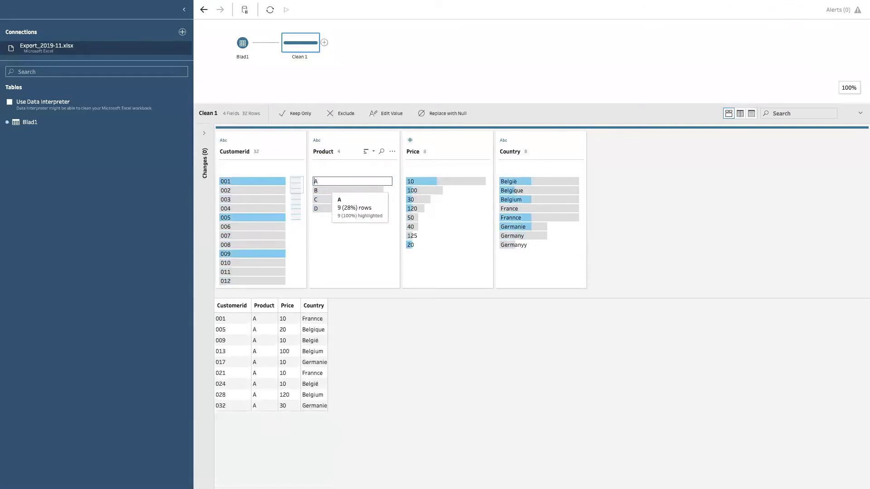
key(Return)
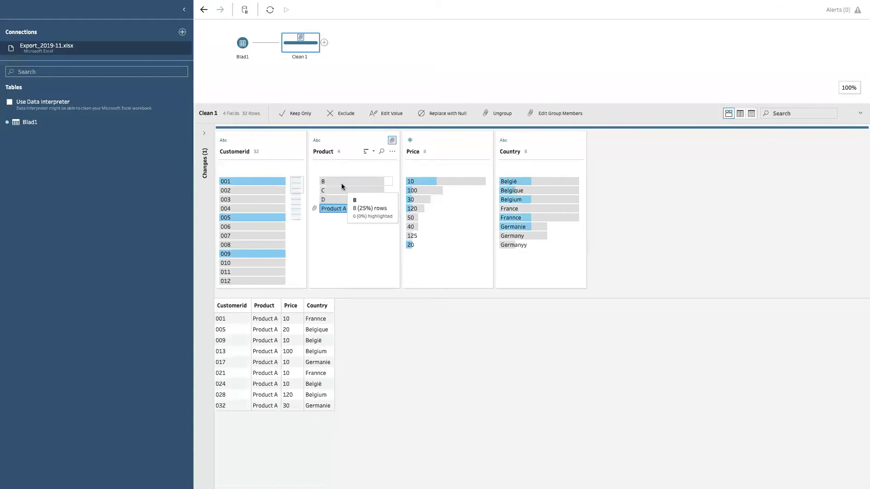
click(340, 182)
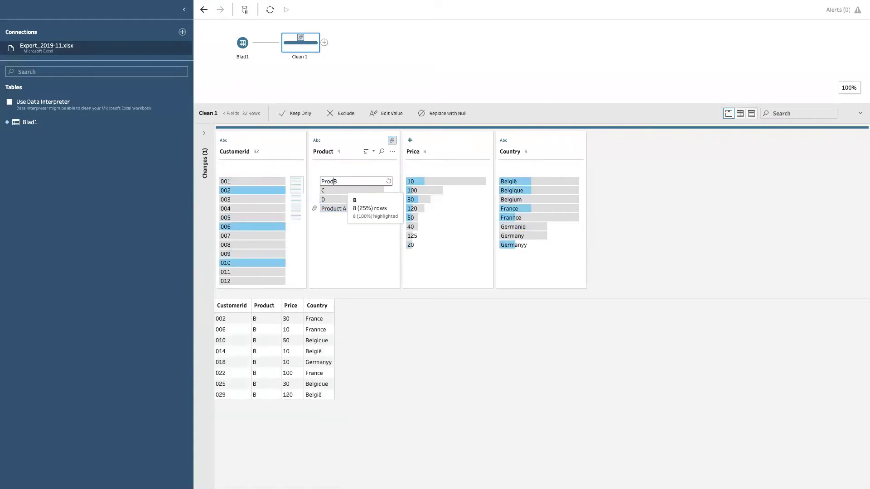
key(Return)
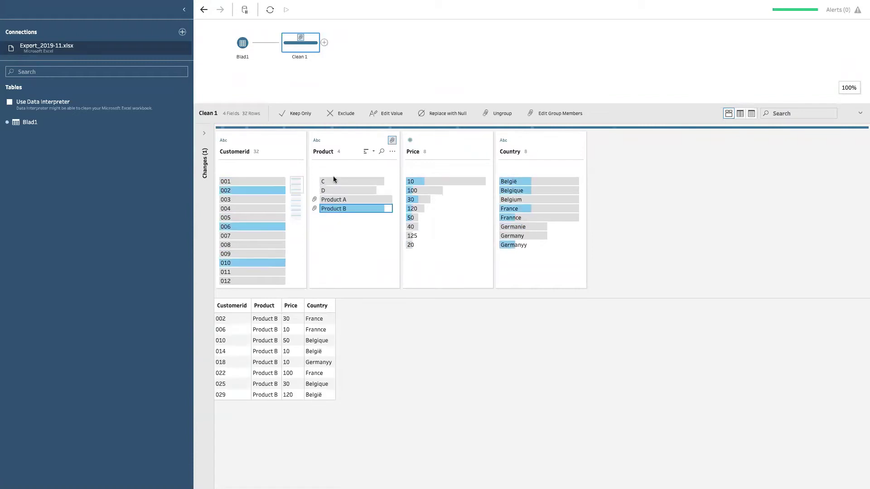
Change the Product values D and C to Product D and Product C, and clear the selection
double_click(334, 187)
text(Produc)
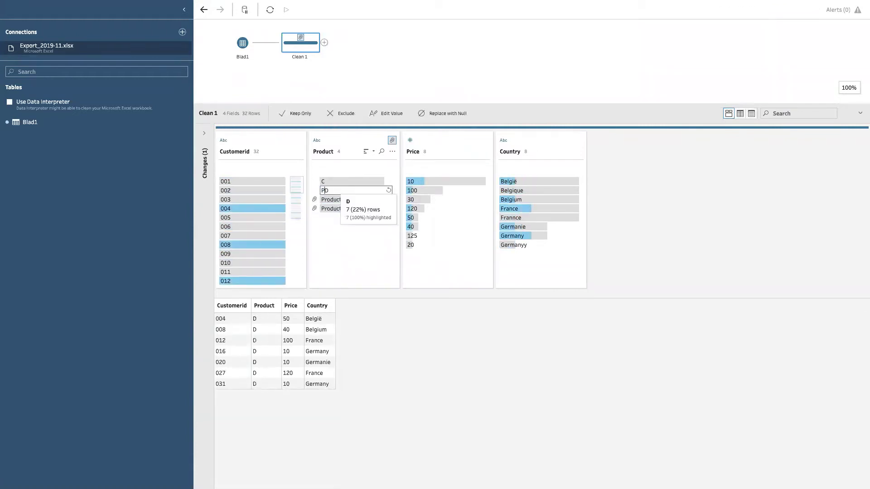
text(t)
key(Return)
double_click(323, 181)
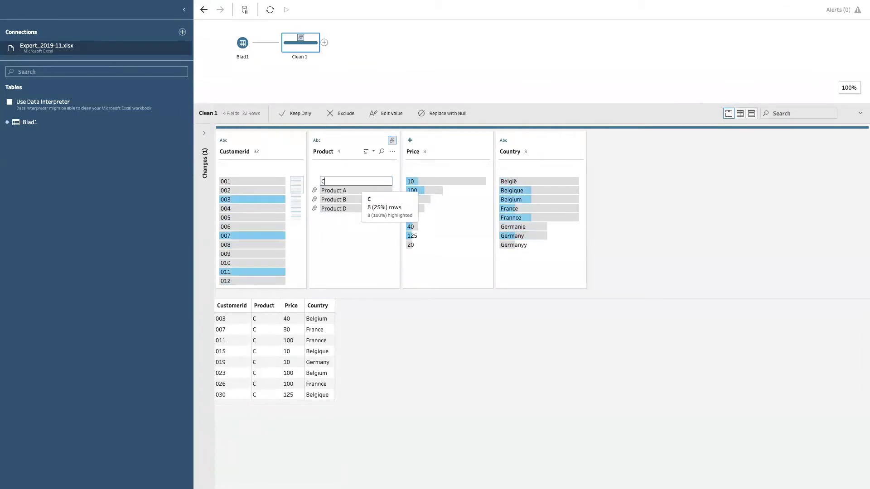
text(Product)
key(Return)
click(353, 235)
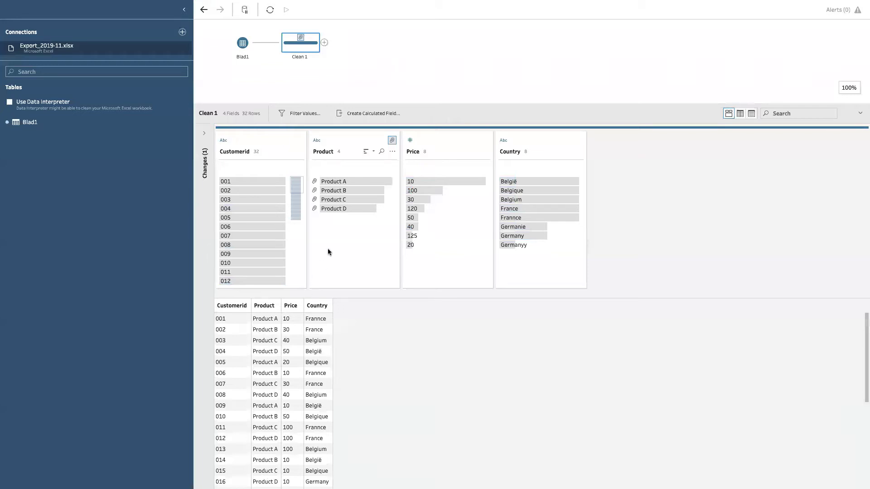
Review the data type and data role options of the Customerid, Product, Price and Country fields
click(225, 141)
click(225, 141)
click(319, 144)
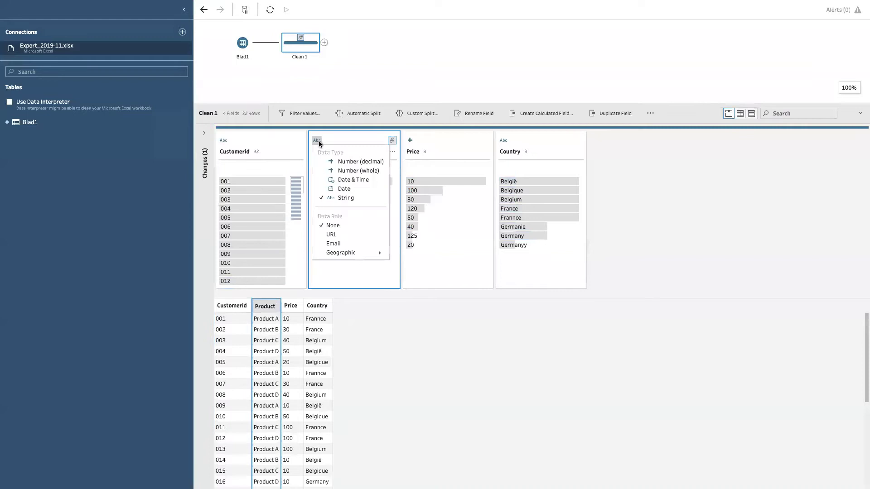
click(409, 141)
click(504, 142)
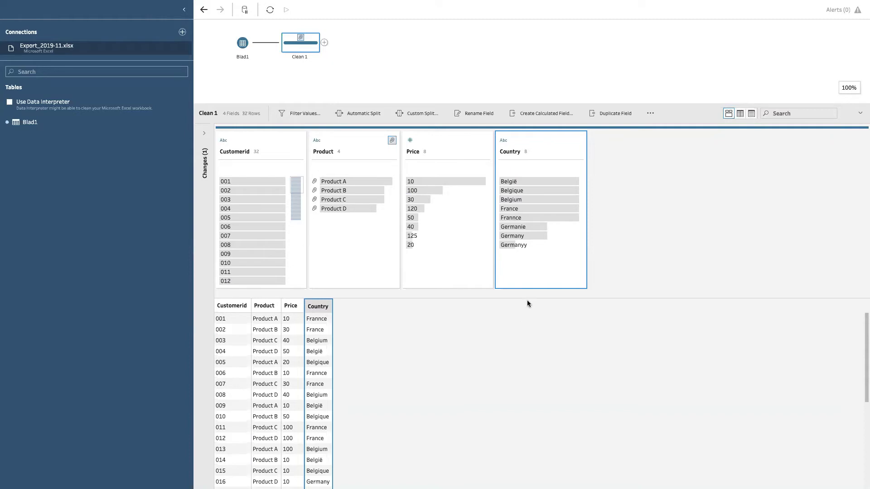
Review the Group and Replace methods available for the inconsistently spelled Country values
mouse_move(520, 184)
click(579, 152)
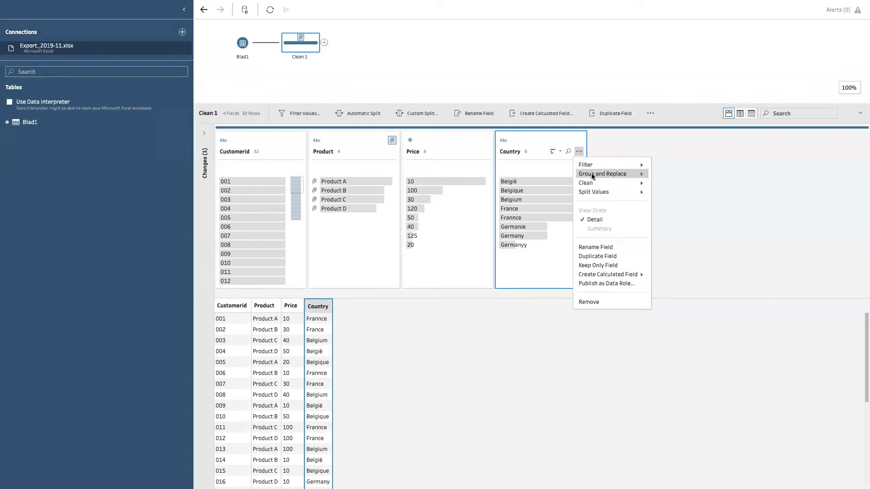
mouse_move(590, 175)
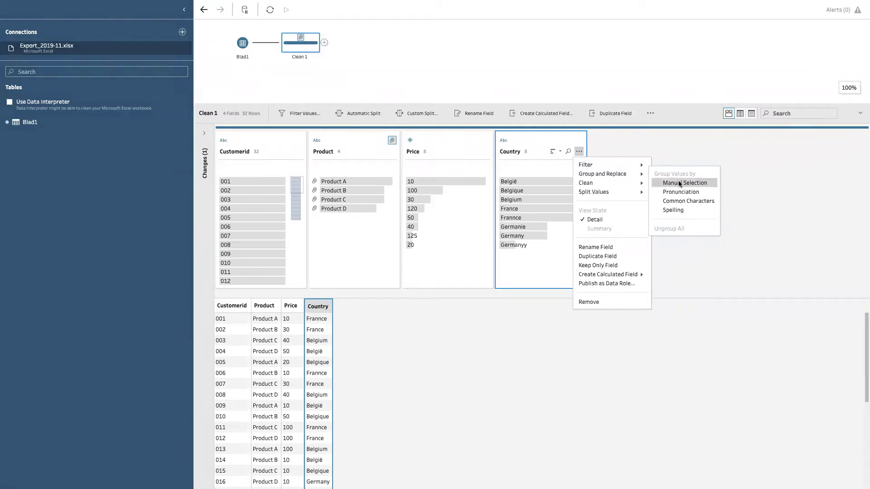
click(676, 151)
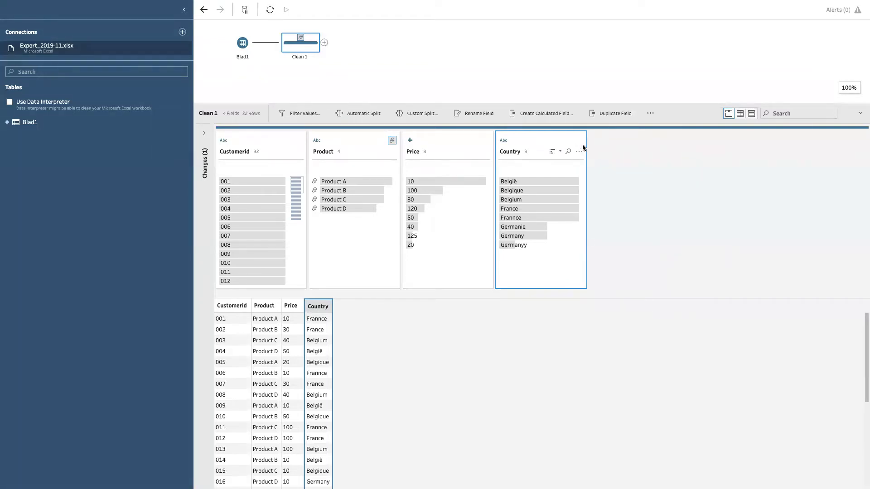
click(579, 152)
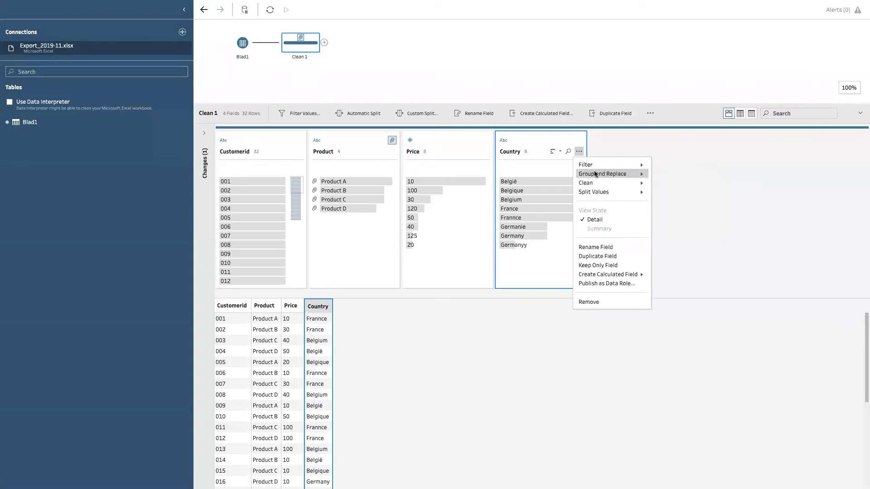
mouse_move(595, 175)
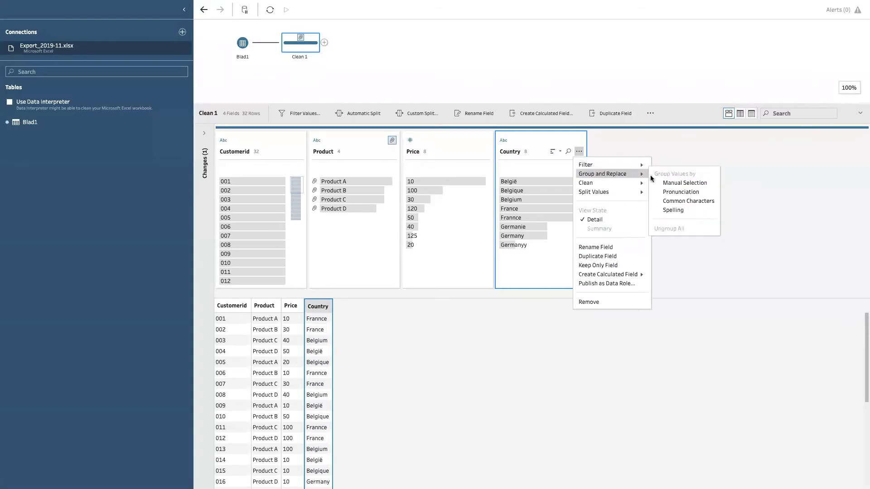
click(698, 211)
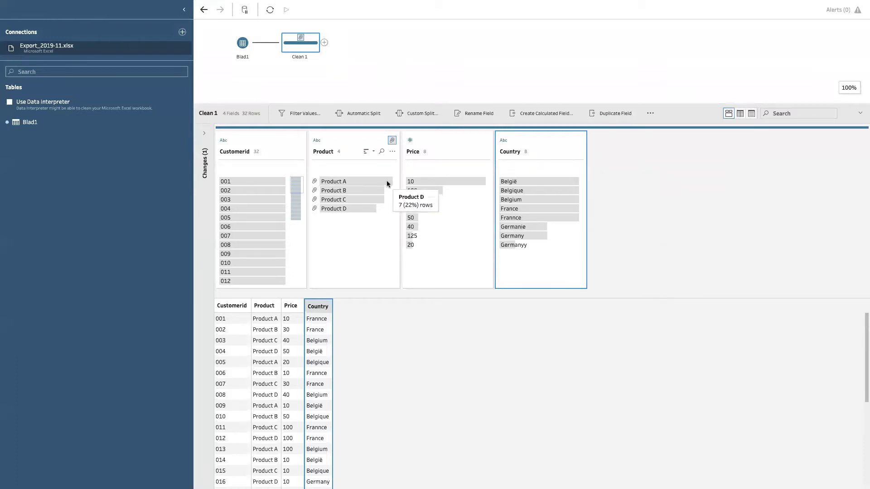
Reorder the profiled fields as Product, Price, Country and Customerid
drag(272, 143, 406, 169)
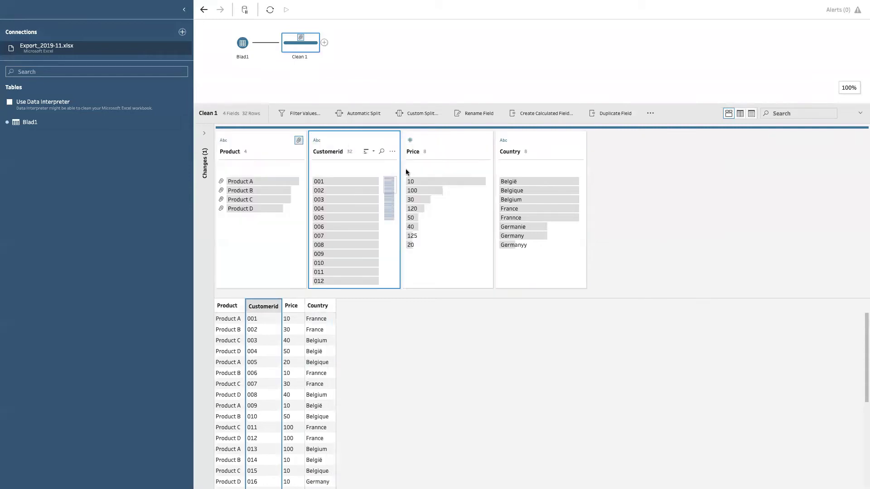
drag(342, 140, 491, 143)
drag(548, 140, 444, 142)
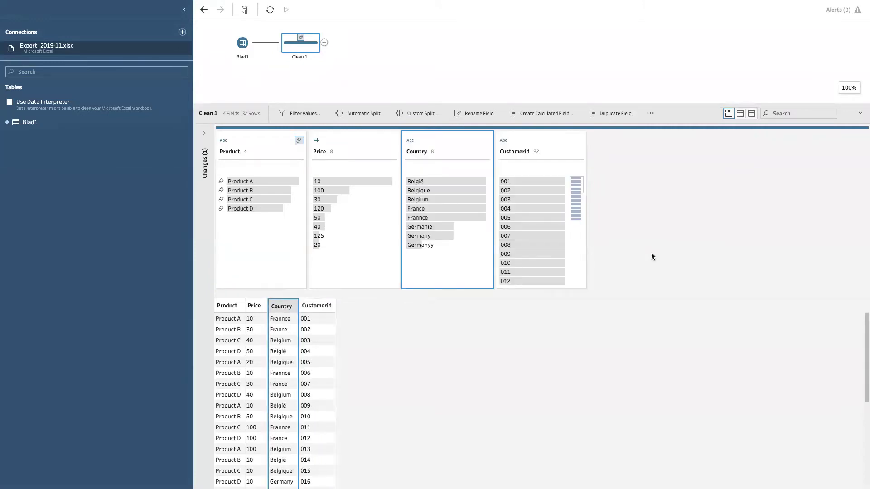
Rearrange the fields in the profile and data grid into the order Customerid, Product, Price, Country
drag(255, 134, 598, 152)
drag(535, 143, 216, 138)
drag(274, 306, 338, 307)
drag(254, 307, 313, 306)
drag(229, 306, 292, 310)
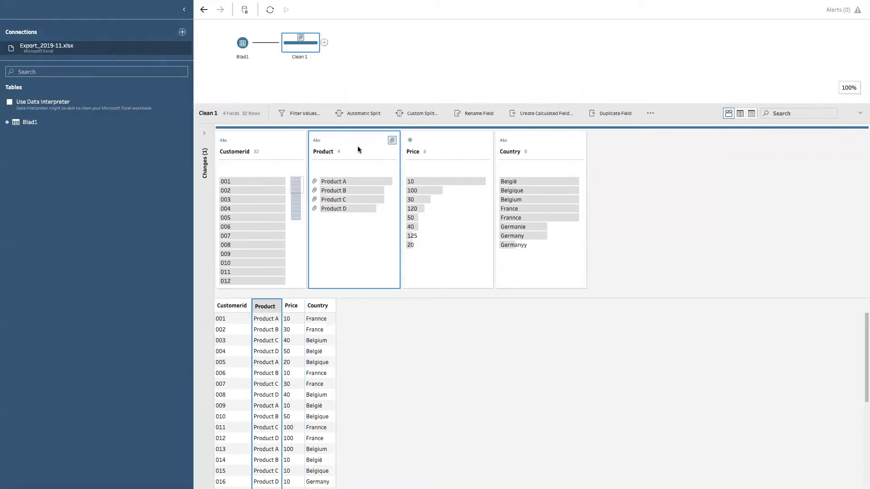
click(367, 73)
click(311, 51)
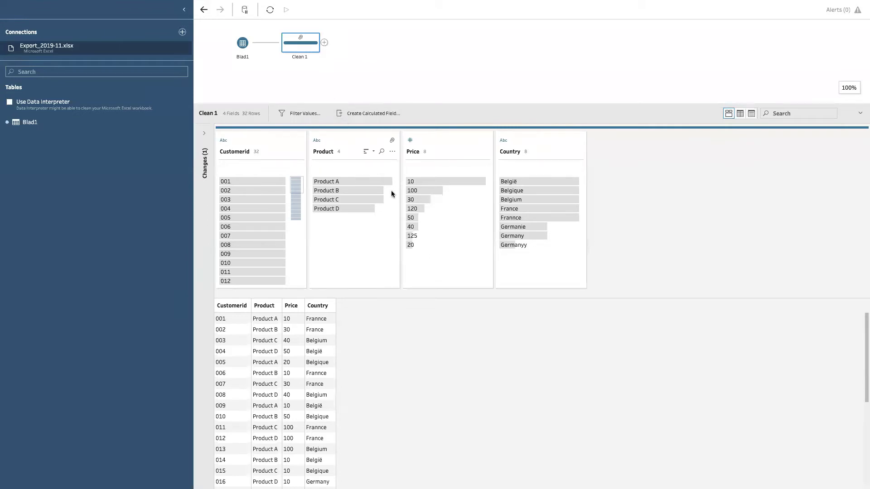
mouse_move(374, 205)
click(324, 43)
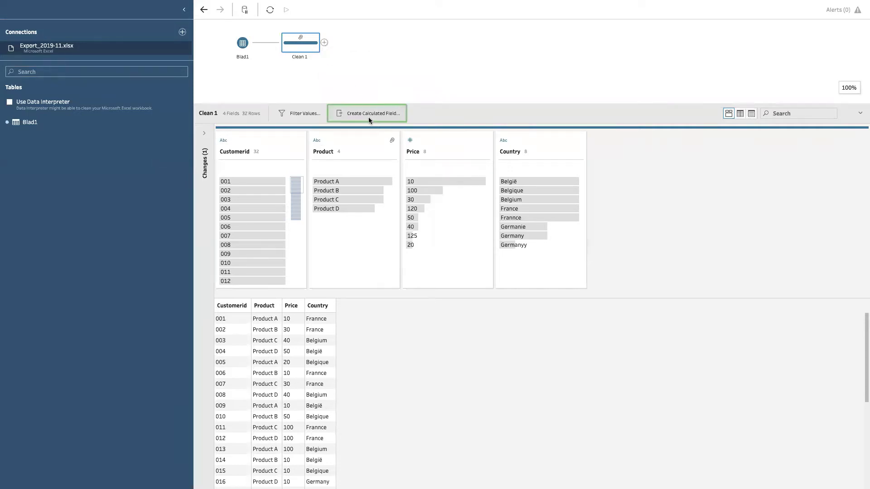
Create a calculated field named Year Month with the text value "2019-11"
click(368, 117)
drag(428, 142, 472, 237)
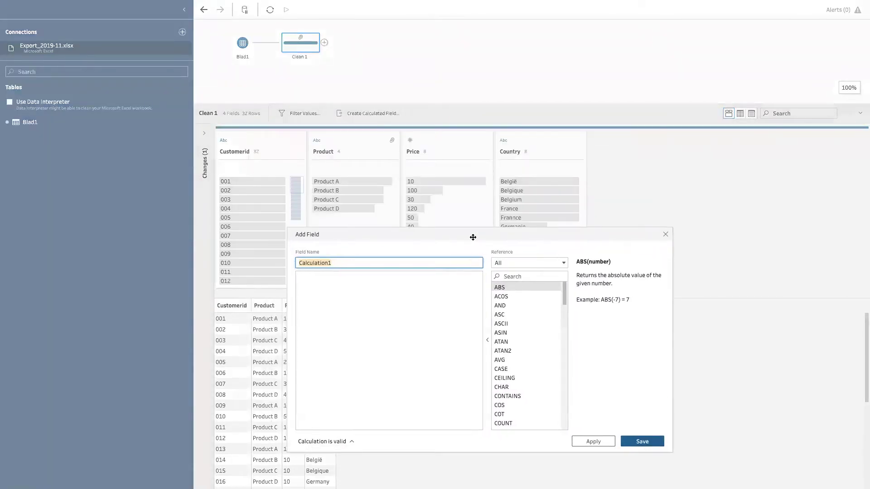
text(Year Month)
click(350, 300)
text("20)
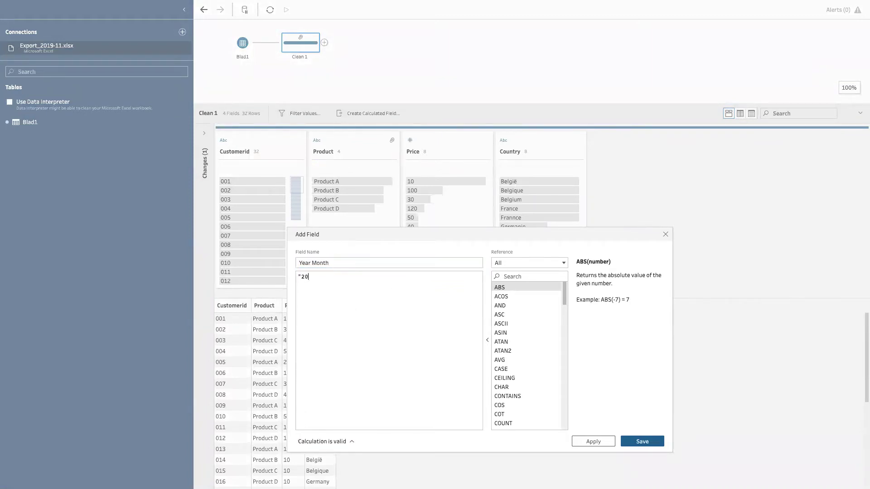
text(19-11")
drag(384, 237, 371, 203)
click(629, 408)
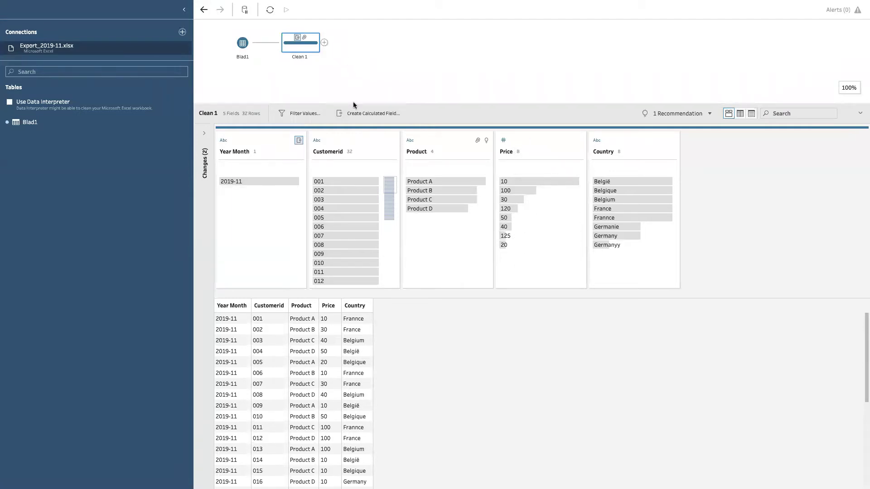
Create a calculated field named Price transformed with the formula [Price]*0.95
click(360, 113)
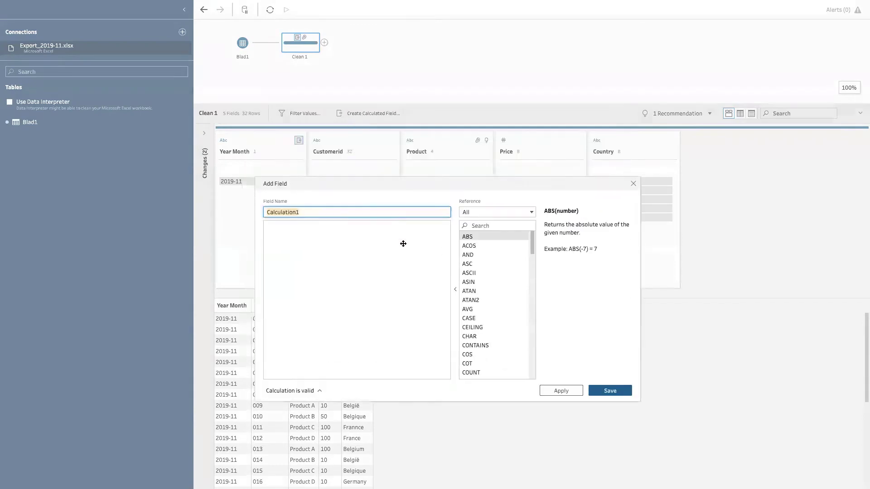
text(Price)
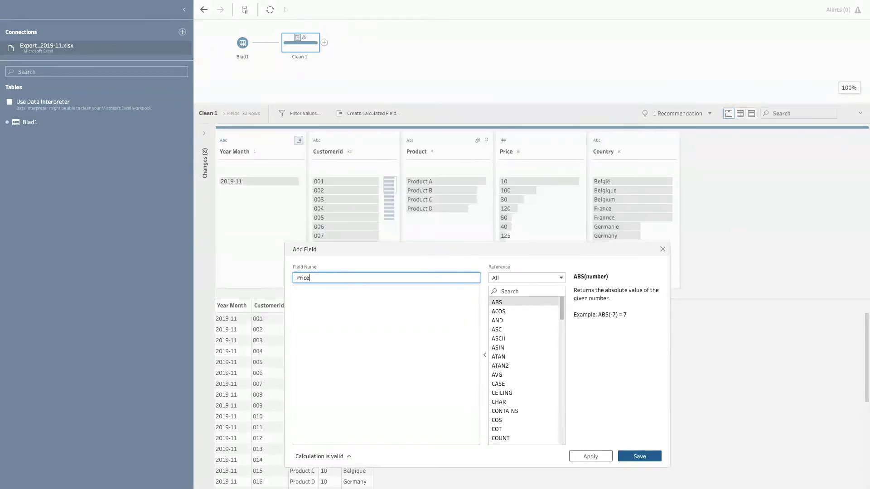
text( transformed)
click(381, 311)
text([Price])
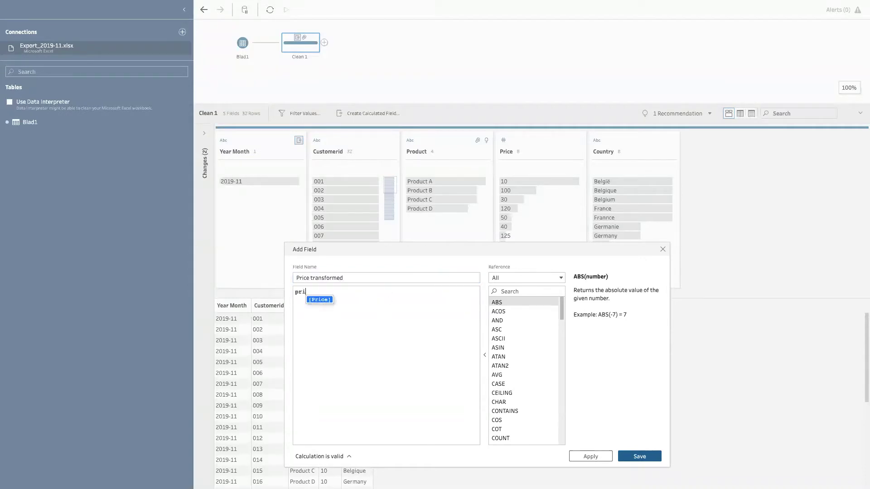
text(*0,95)
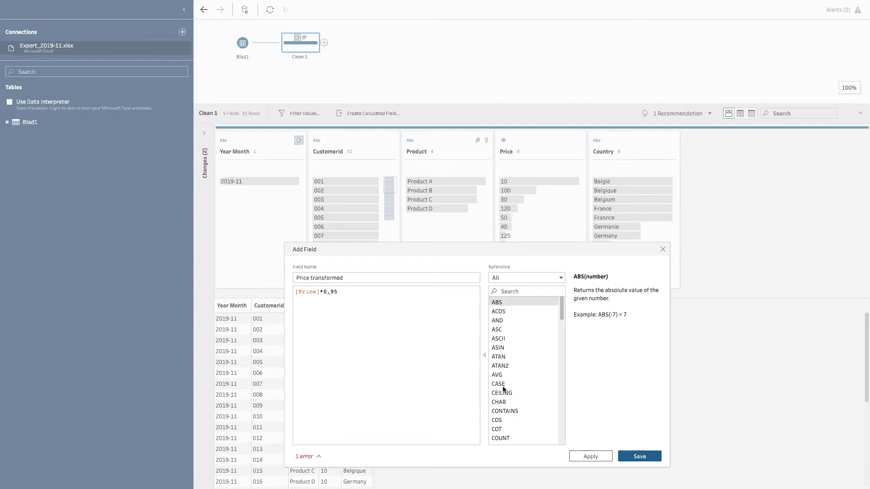
click(330, 292)
key(BackSpace)
text(.)
click(591, 455)
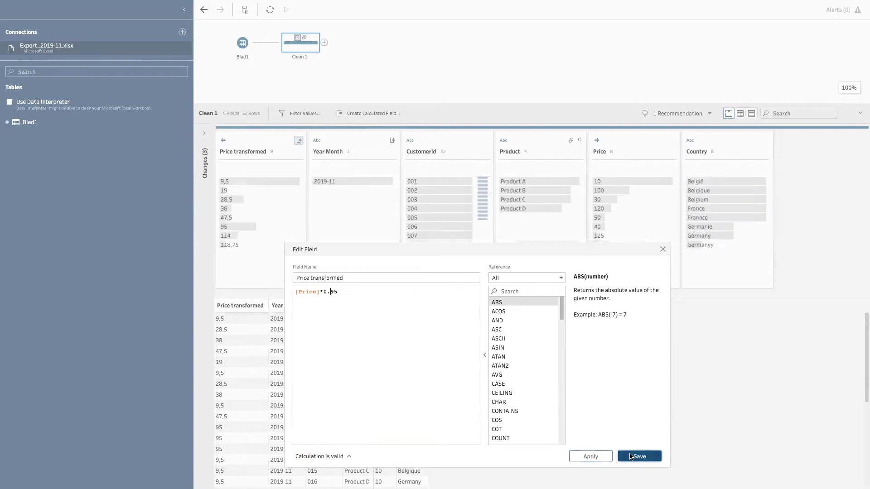
click(639, 456)
Move the Price transformed column between Price and Country and highlight the rows with its value 9,5
drag(263, 306, 394, 305)
drag(250, 308, 399, 310)
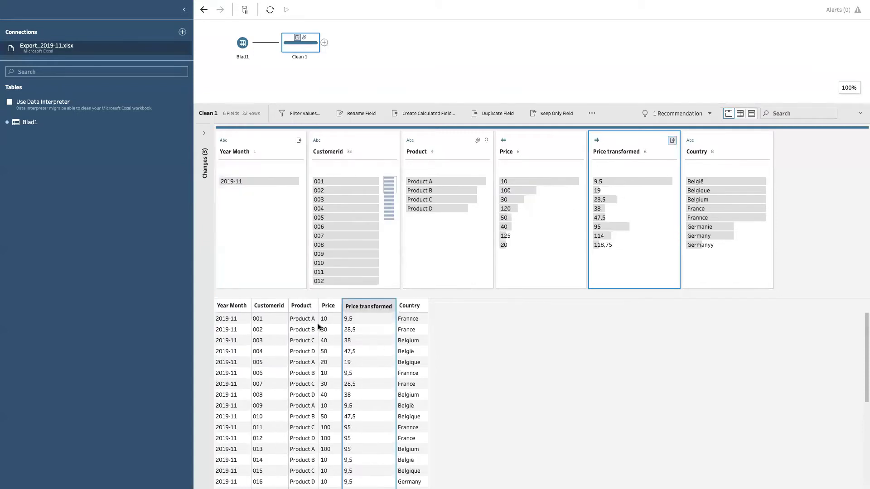
click(344, 319)
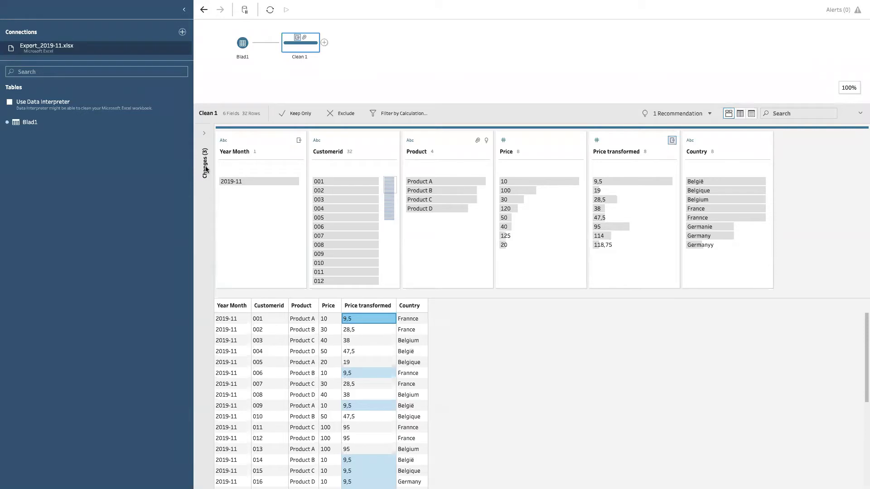
Expand the list of changes and remove the Group and Replace change on Product
click(204, 133)
mouse_move(234, 208)
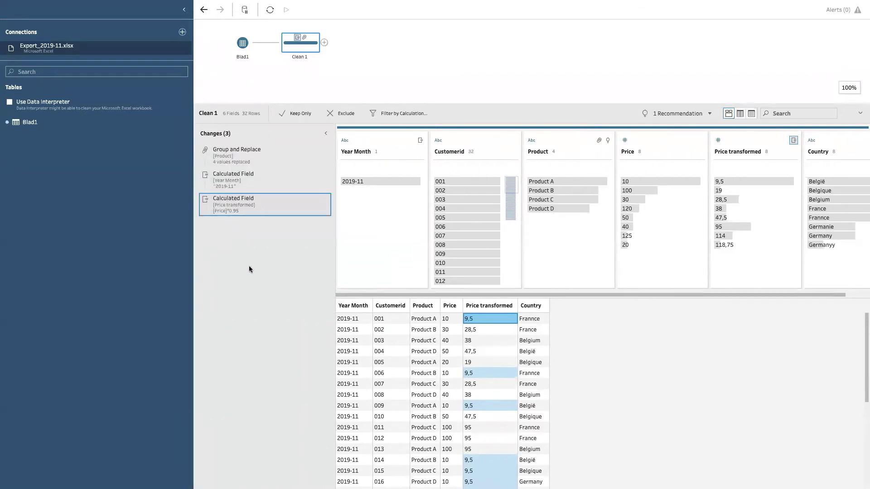
mouse_move(222, 155)
click(325, 150)
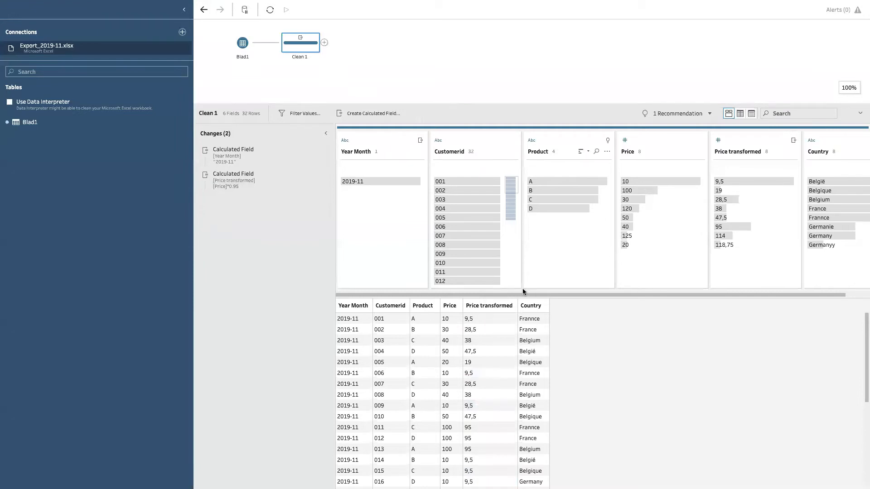
Examine which rows and related field values belong to each of the Product values A, B, C and D
scroll(544, 294, right, 1)
scroll(602, 272, left, 1)
click(556, 180)
click(547, 190)
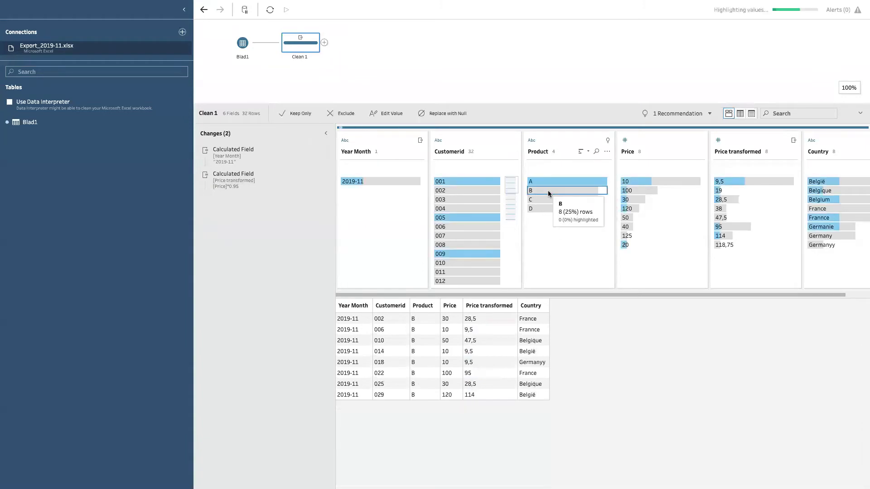
click(545, 199)
click(546, 208)
click(545, 191)
click(544, 180)
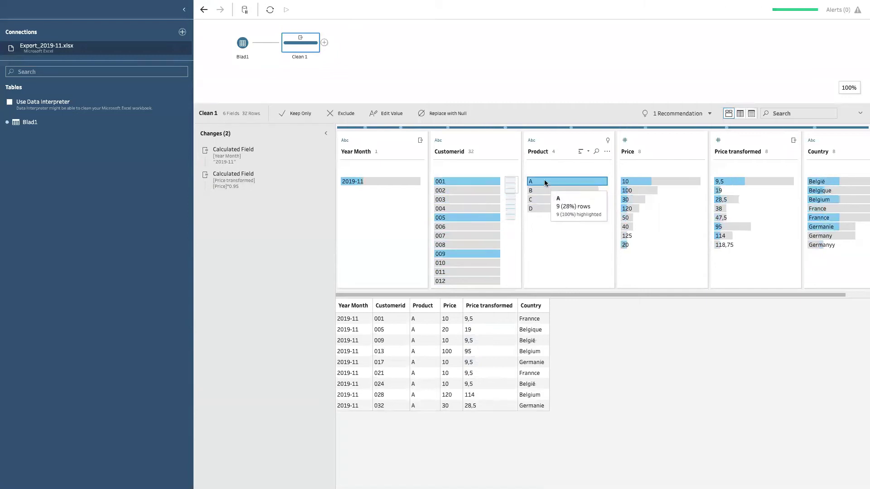
click(545, 180)
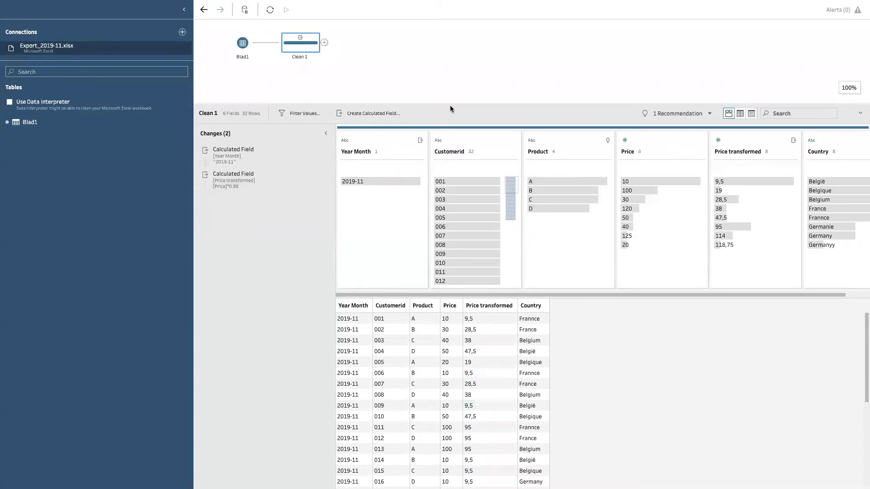
Enlarge the flow canvas area and try repositioning the Blad1 and Clean 1 steps on it
drag(449, 104, 448, 196)
drag(243, 44, 283, 77)
drag(301, 43, 307, 94)
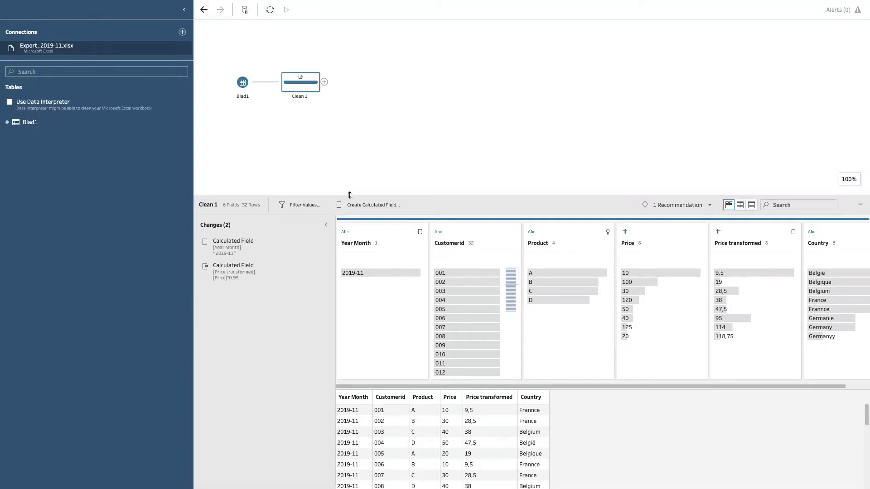
drag(349, 193, 341, 155)
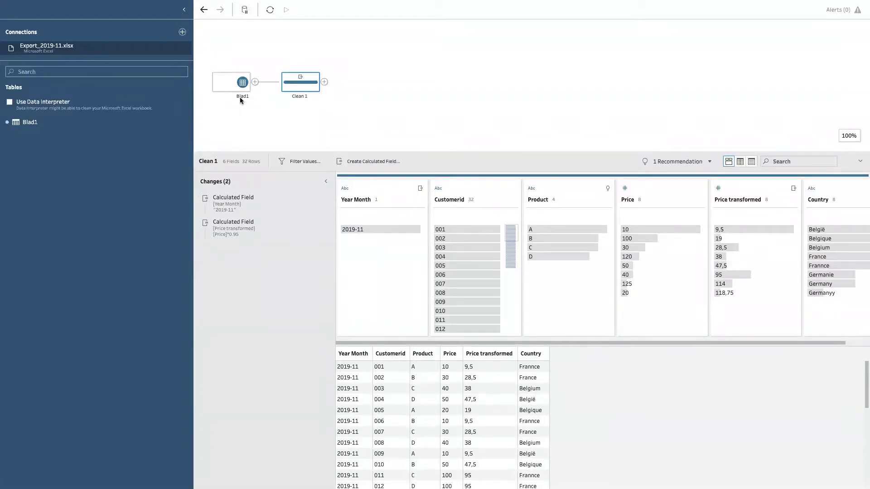
Rename the Blad1 input step as Export 2019-11
double_click(238, 96)
text(Export 2019)
text(11)
key(Return)
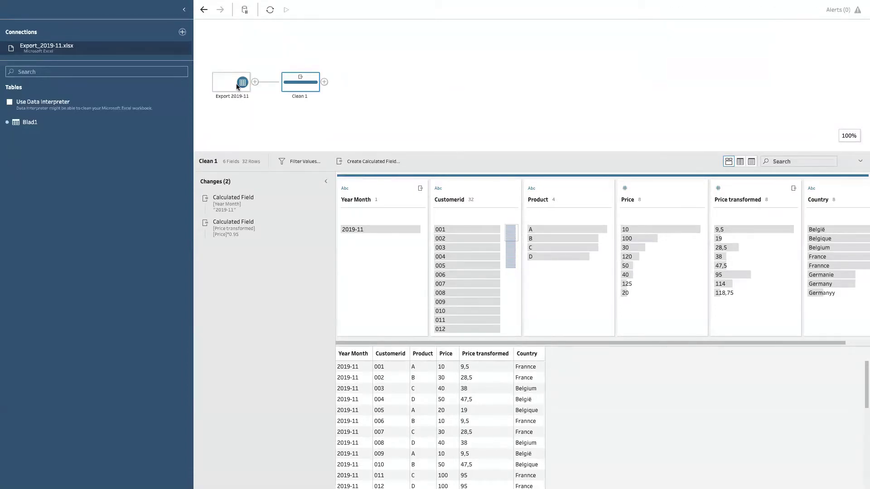
Add the description "This files comes fom ..." to the Export 2019-11 input step
click(236, 85)
right_click(240, 95)
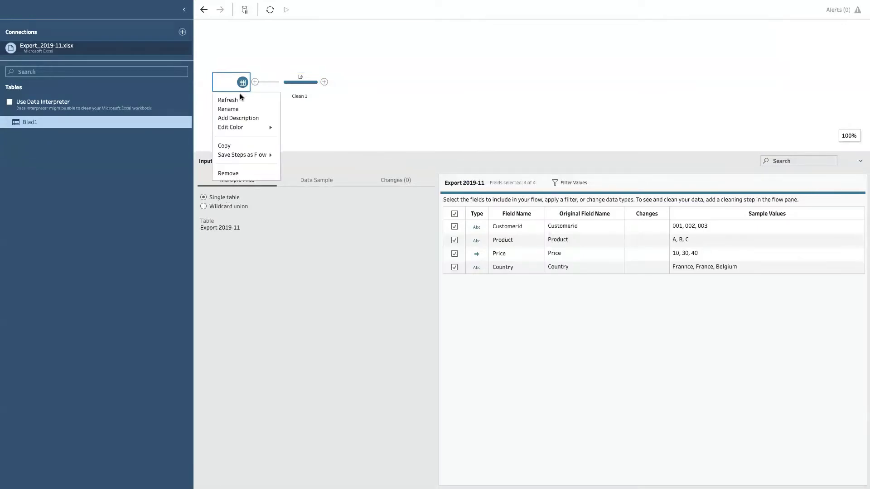
click(244, 117)
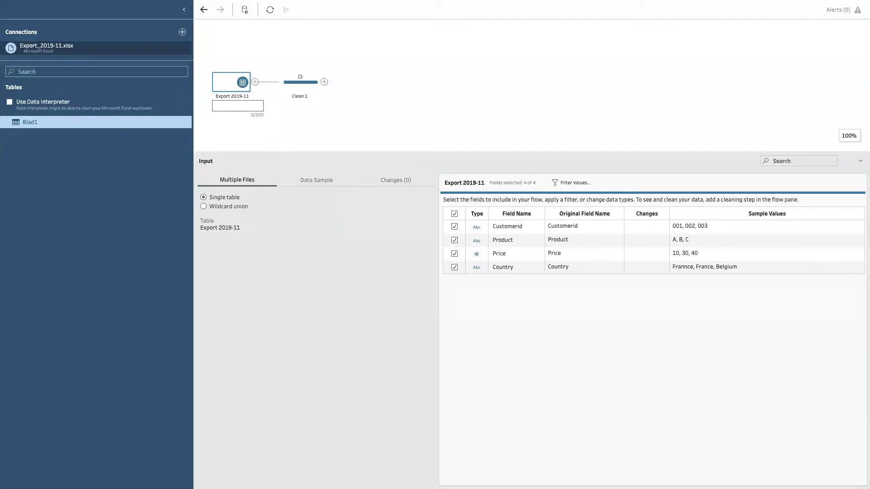
text(This files comes fom ...)
click(240, 127)
Change the color of the Export 2019-11 input step to dark green
right_click(240, 84)
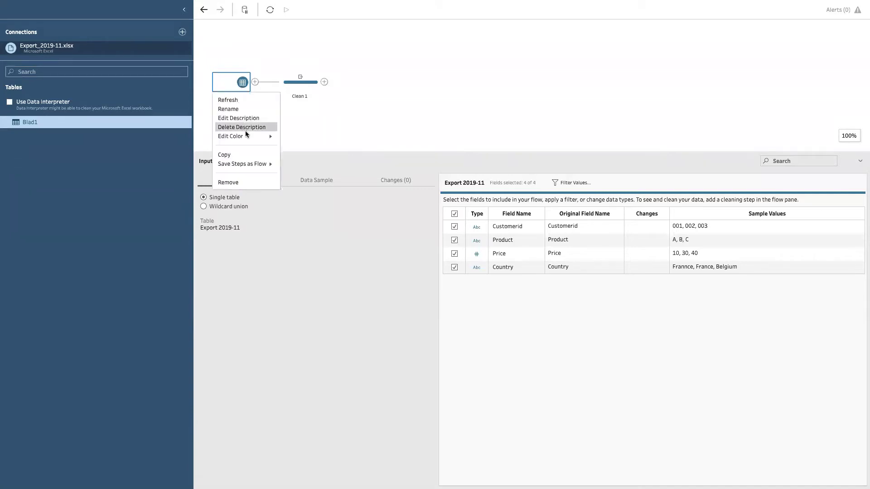
mouse_move(245, 134)
click(295, 85)
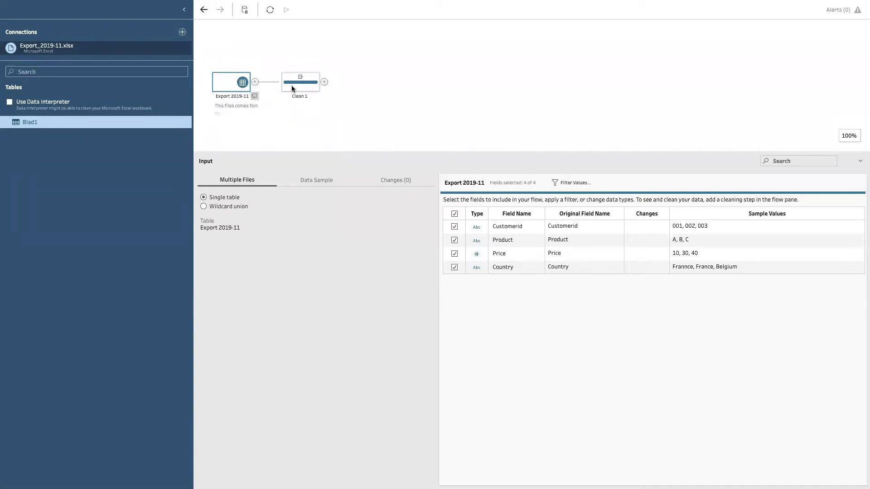
right_click(285, 84)
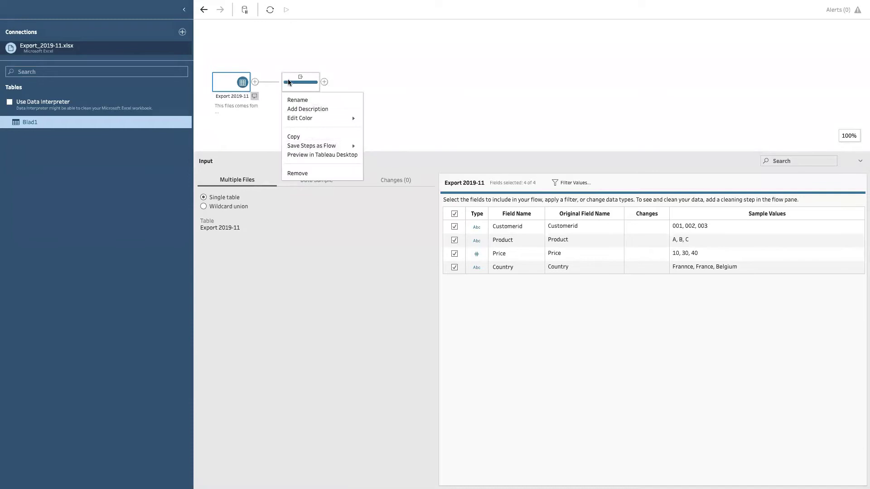
right_click(232, 82)
mouse_move(252, 141)
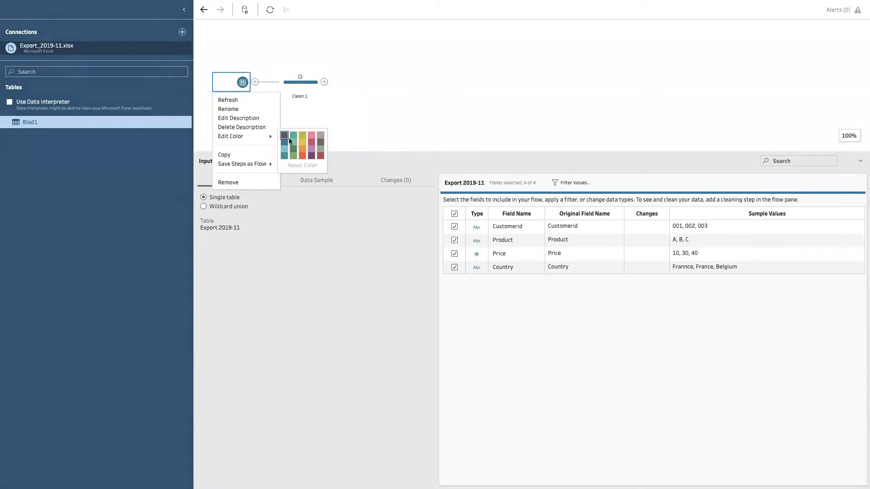
click(292, 148)
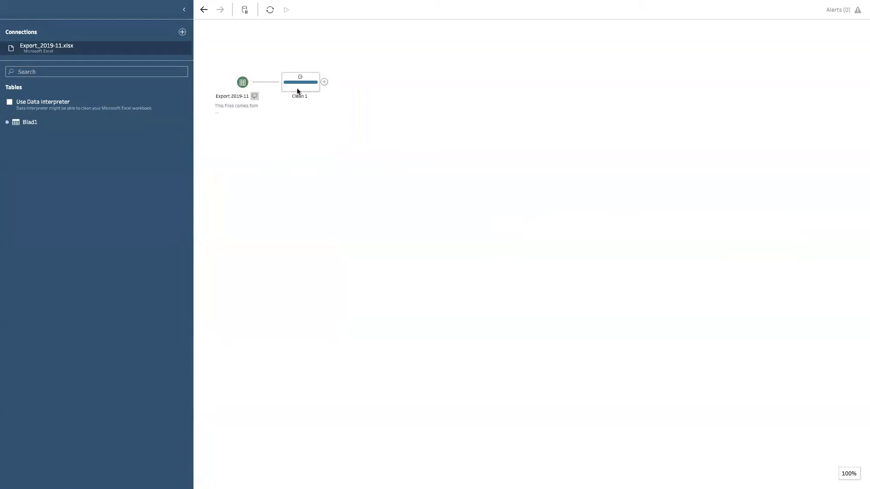
Color the Clean 1 step orange-red and rename it "my cleaning step"
right_click(299, 82)
mouse_move(334, 119)
click(385, 132)
click(301, 88)
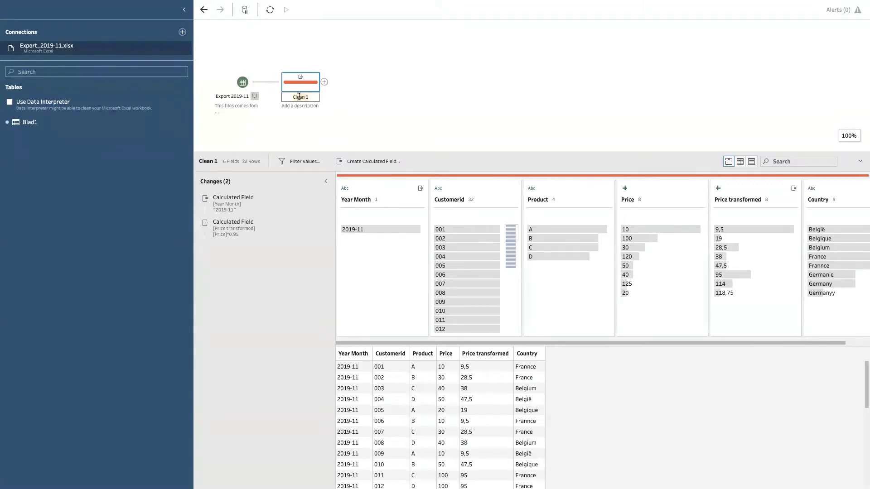
text(my cleaning step)
key(Return)
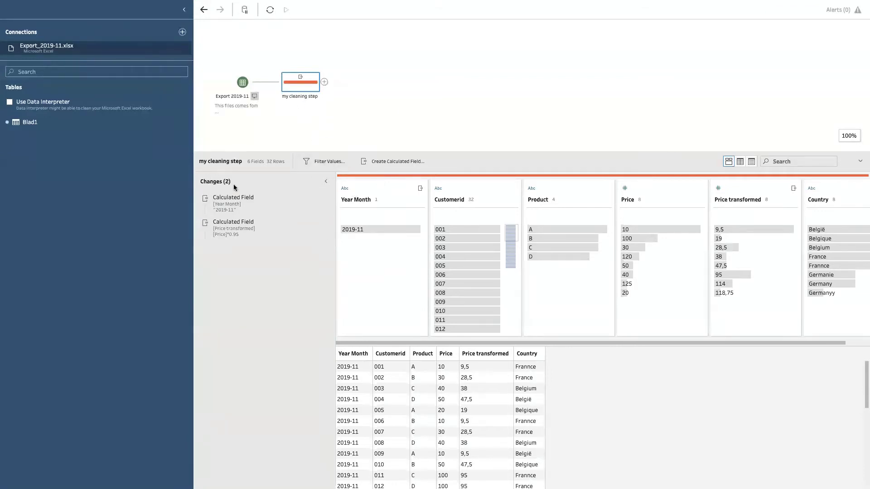
Add the description "create datefield/ price calculation" to my cleaning step
right_click(310, 90)
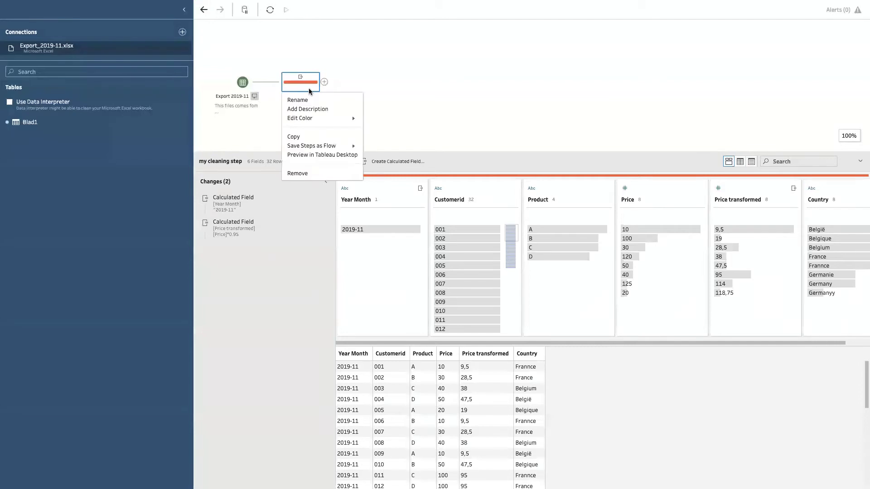
click(306, 109)
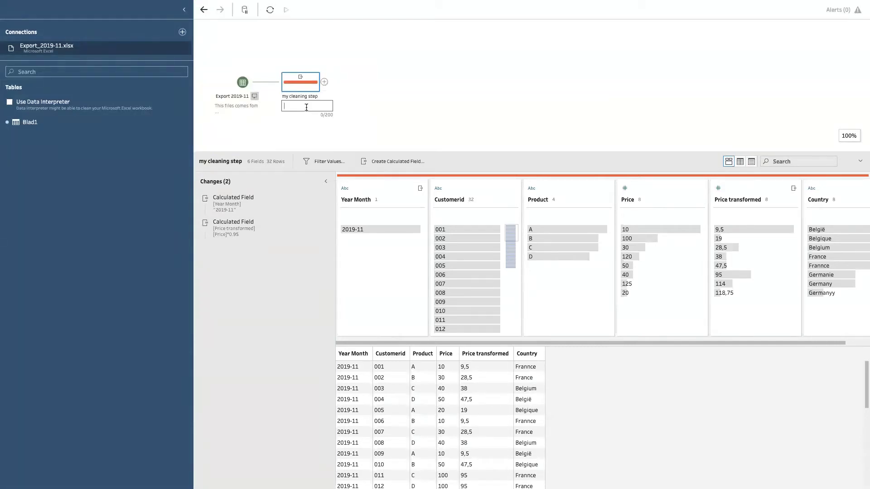
text(create datefield)
key(Return)
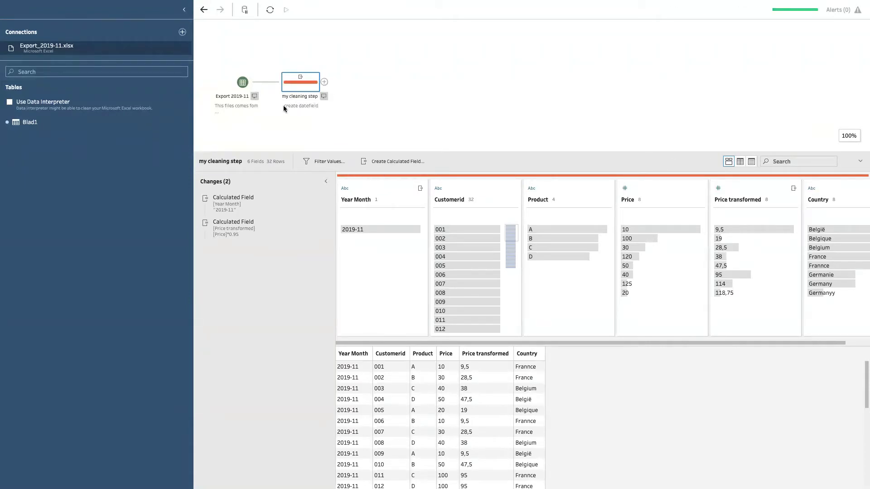
click(299, 109)
text(/ price ca)
text(lcuu)
text(ulation)
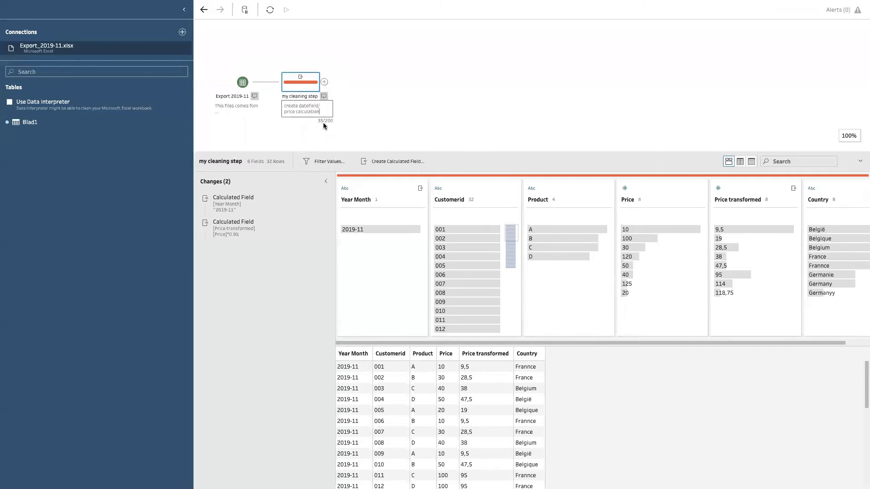
click(346, 108)
Collapse the connections pane and rearrange the input and cleaning steps side by side on the flow canvas
click(184, 9)
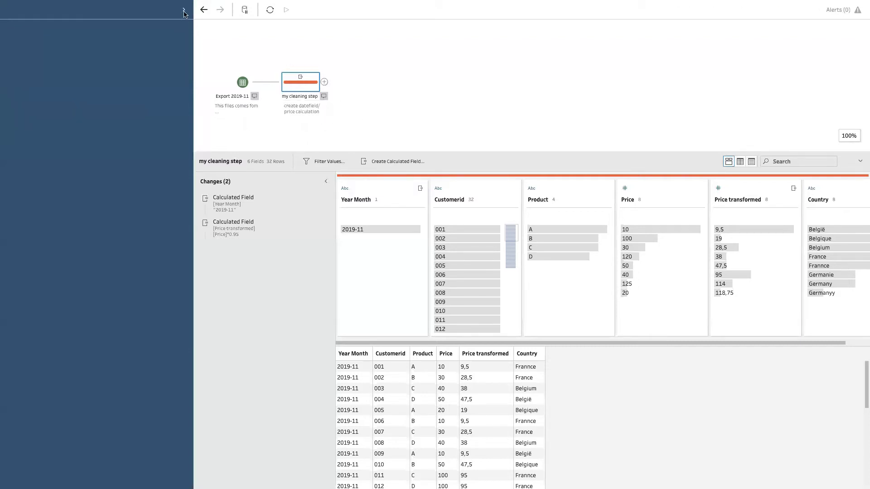
drag(135, 85, 274, 86)
drag(69, 80, 78, 205)
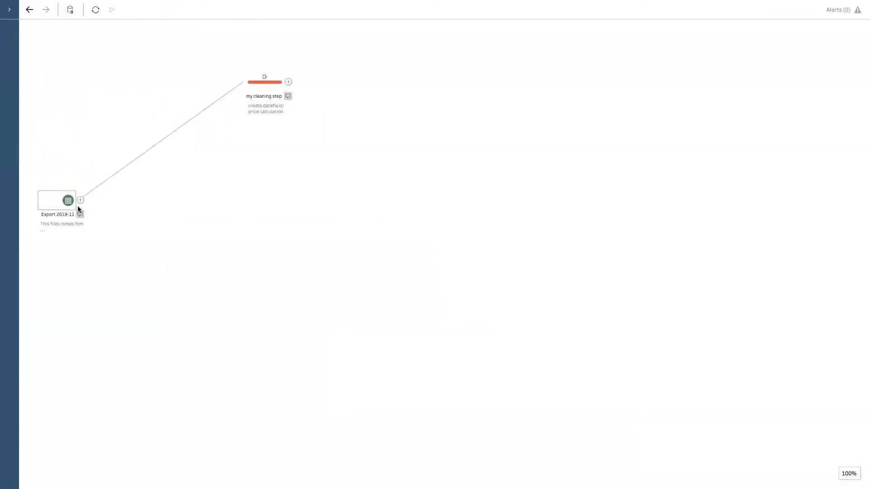
key(ctrl+z)
drag(272, 94, 284, 226)
drag(129, 96, 193, 273)
drag(266, 252, 211, 86)
Add an Output step after my cleaning step in the flow
click(194, 88)
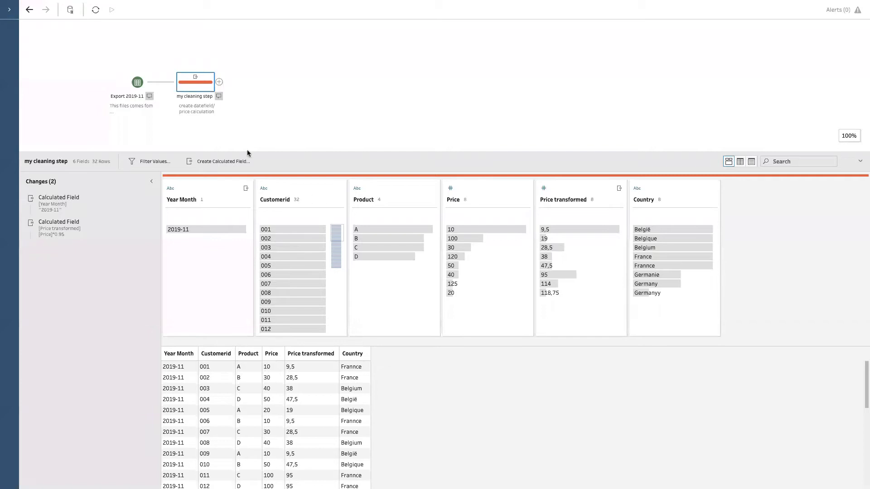
click(219, 82)
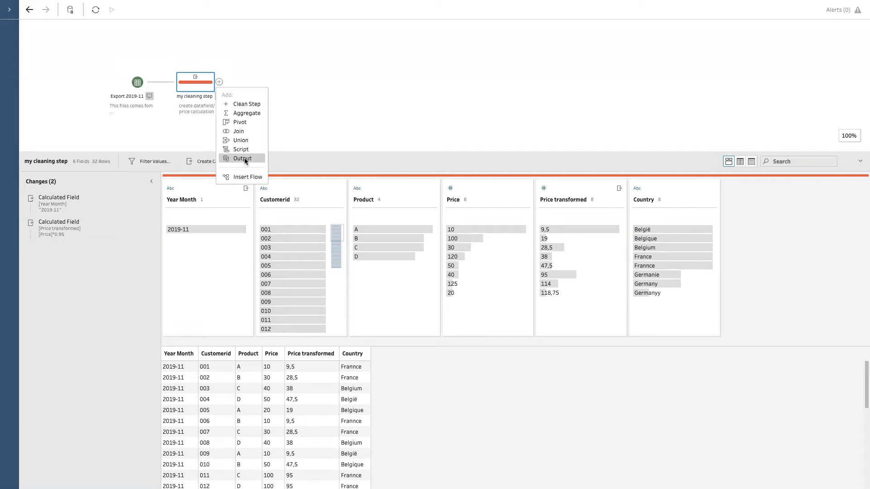
click(242, 159)
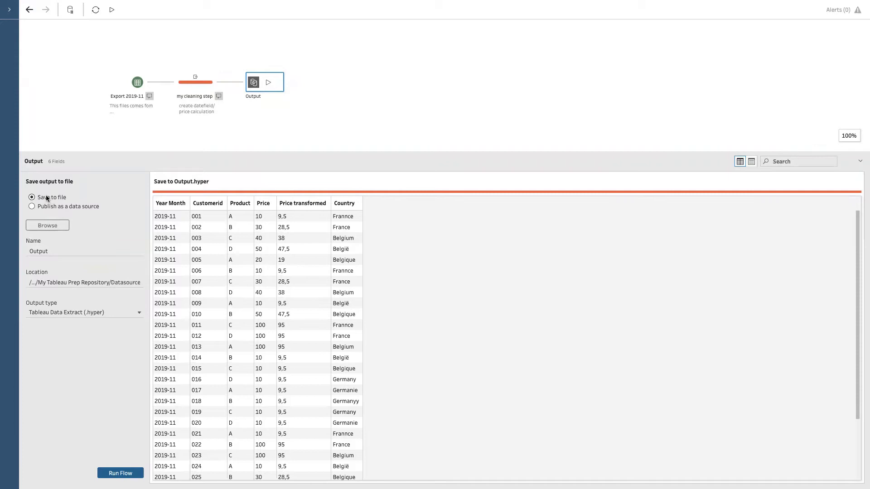
Set the output to save as the Tableau extract Prep_Session_1 in the Desktop (Bureaublad) folder
click(54, 228)
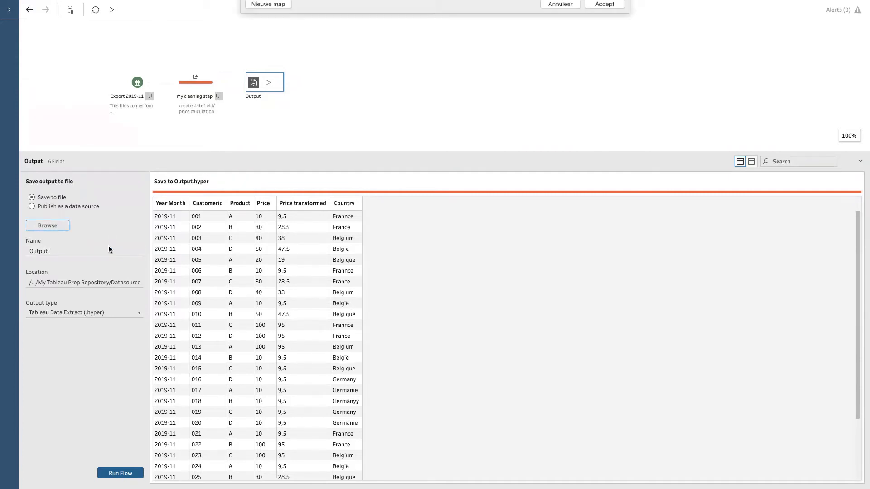
click(279, 156)
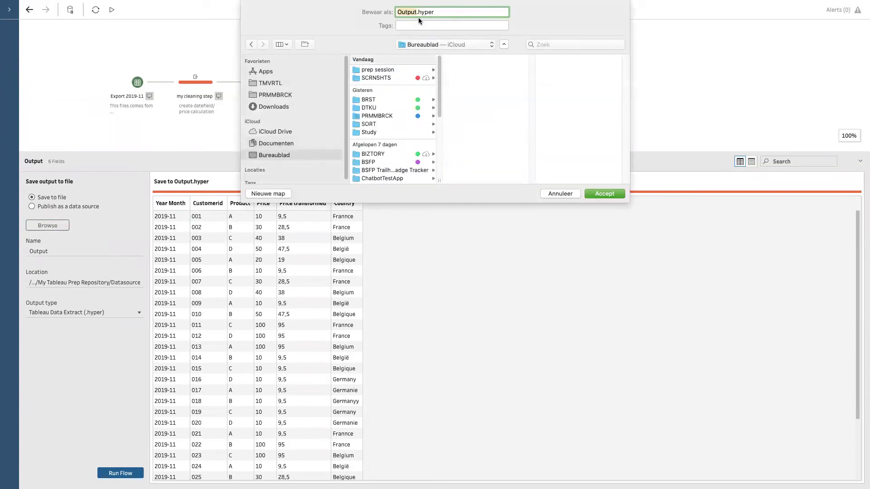
text(Prep_S)
text(ession)
text(_)
text(2)
key(BackSpace)
text(1)
click(604, 194)
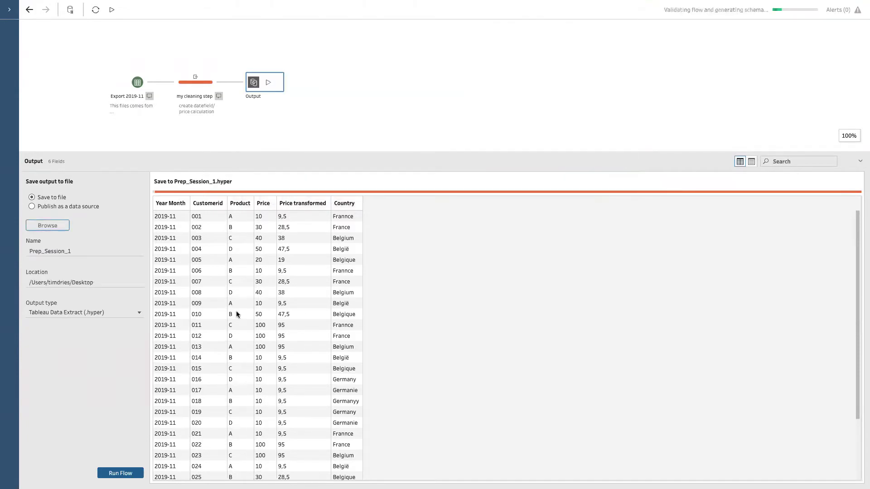
key(space)
click(592, 193)
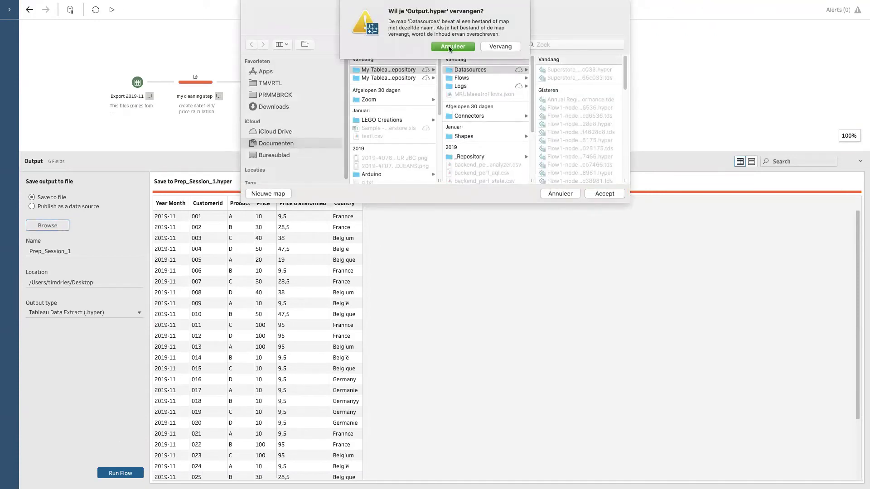
click(507, 49)
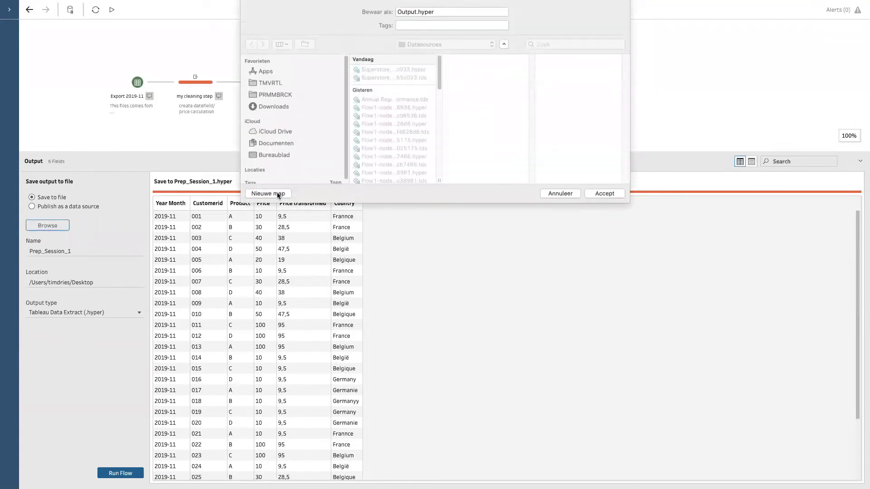
click(554, 194)
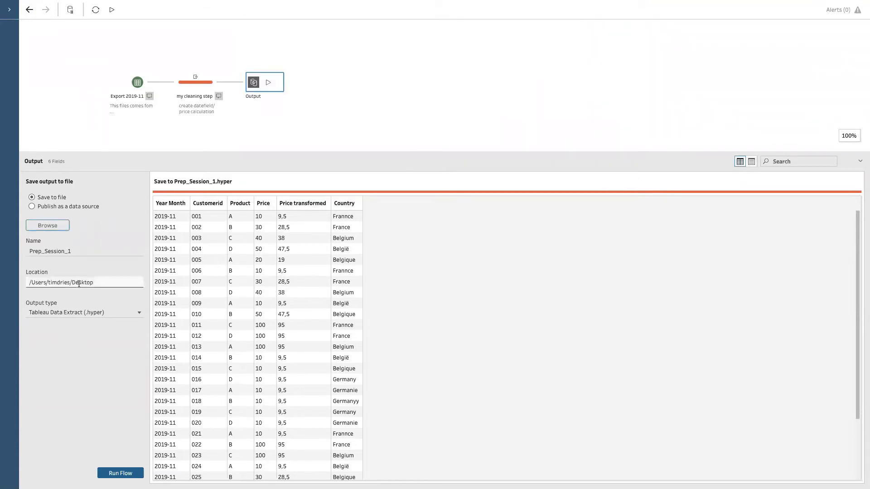
Run the flow to generate Prep_Session_1.hyper and dismiss the completion dialog
click(111, 9)
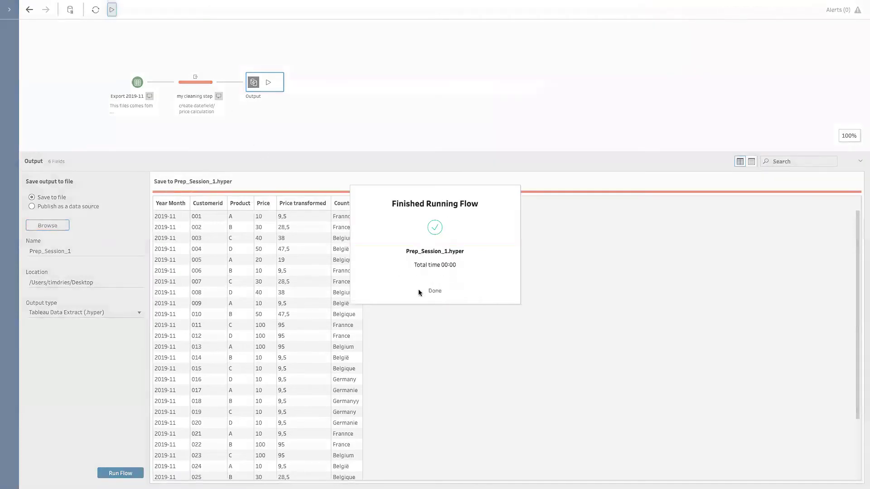
click(420, 291)
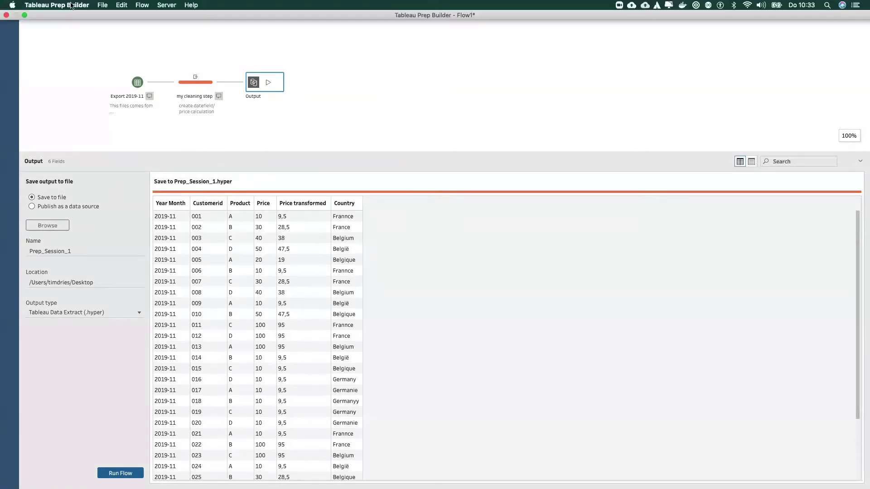
click(55, 252)
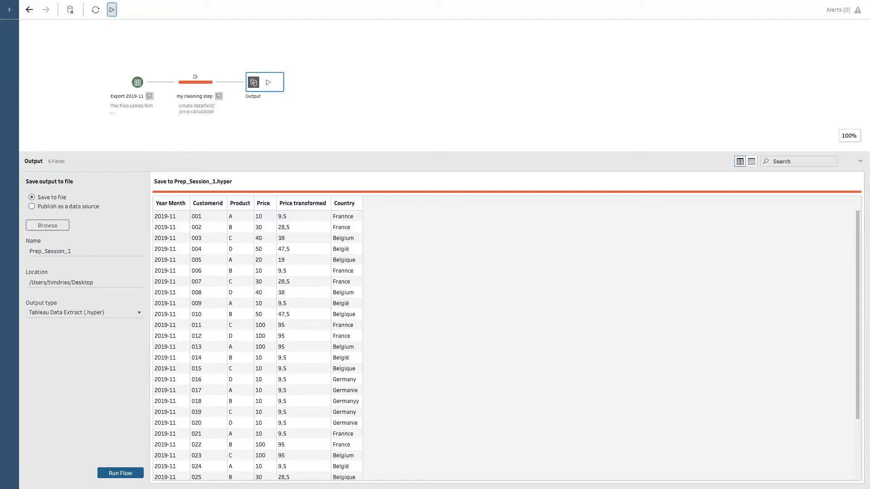
Review the available output file types and the data sources offered for a new connection
click(140, 315)
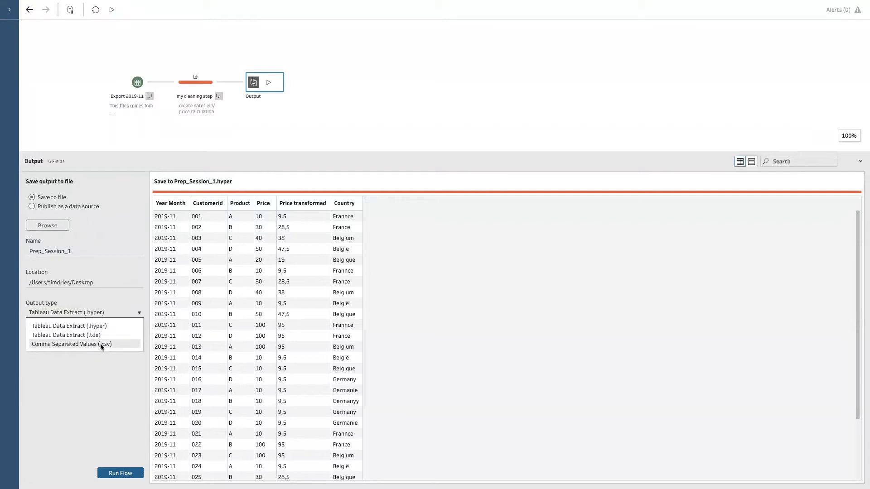
click(105, 370)
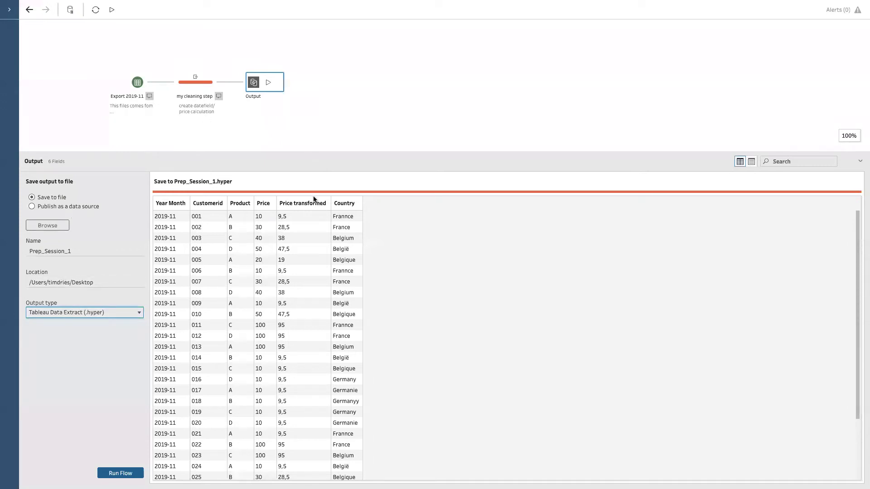
click(11, 13)
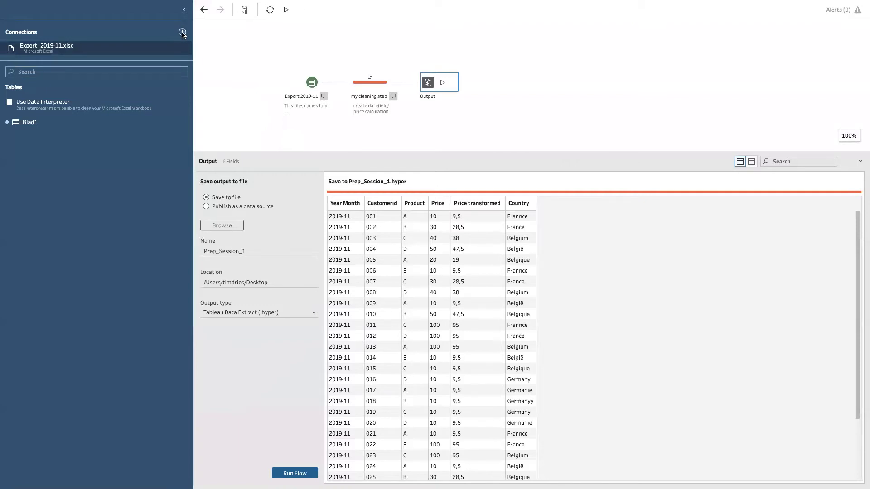
click(182, 32)
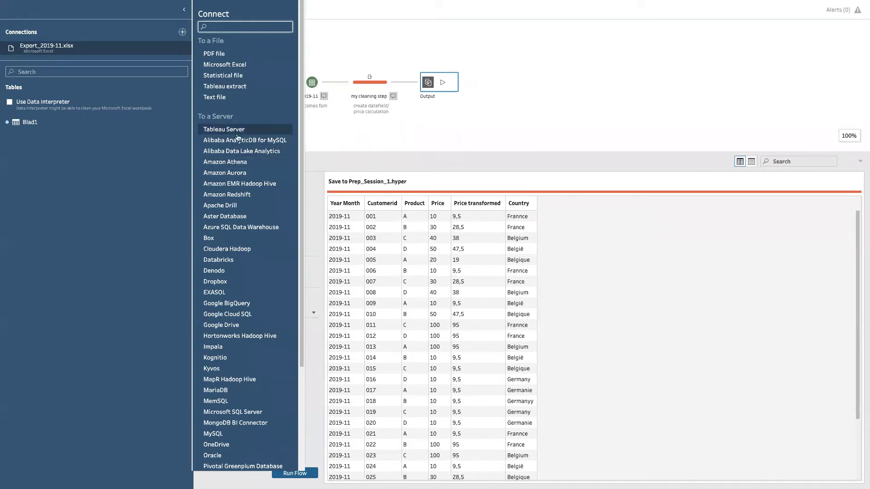
click(452, 131)
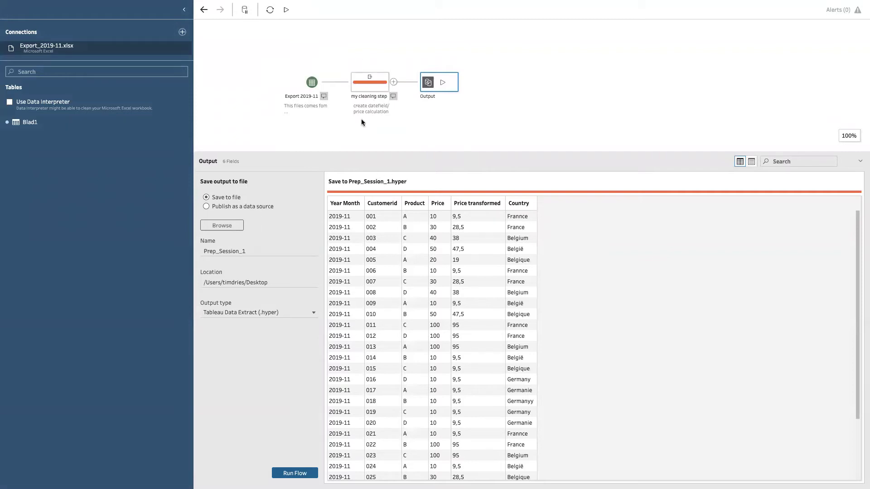
Remove the input, cleaning and output steps from the canvas and delete the Export_2019-11.xlsx connection
click(472, 144)
drag(483, 146, 293, 78)
right_click(300, 90)
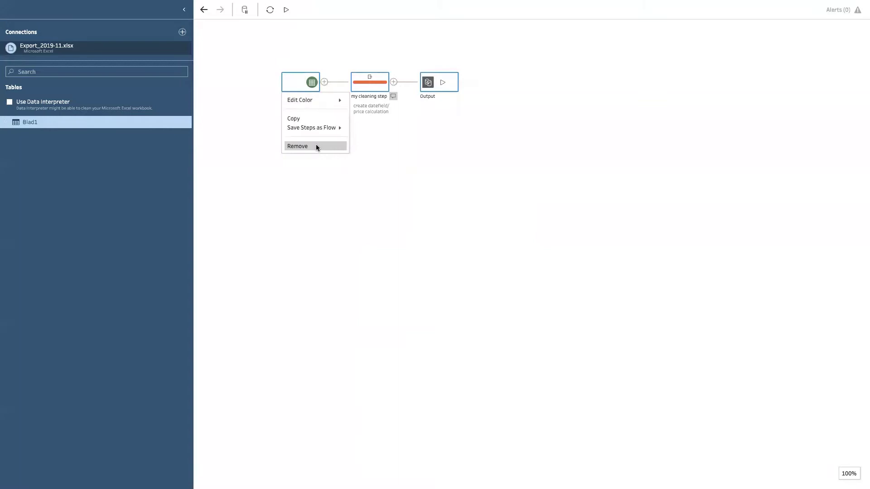
click(380, 195)
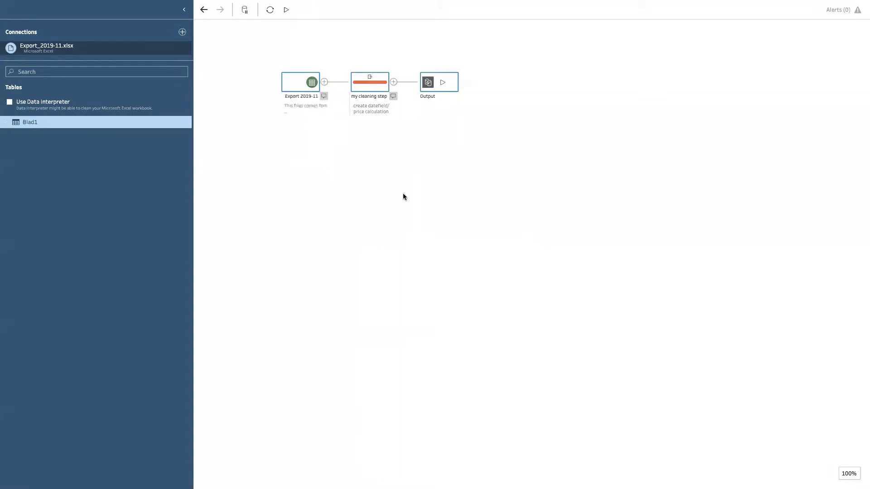
drag(513, 175, 307, 80)
right_click(307, 103)
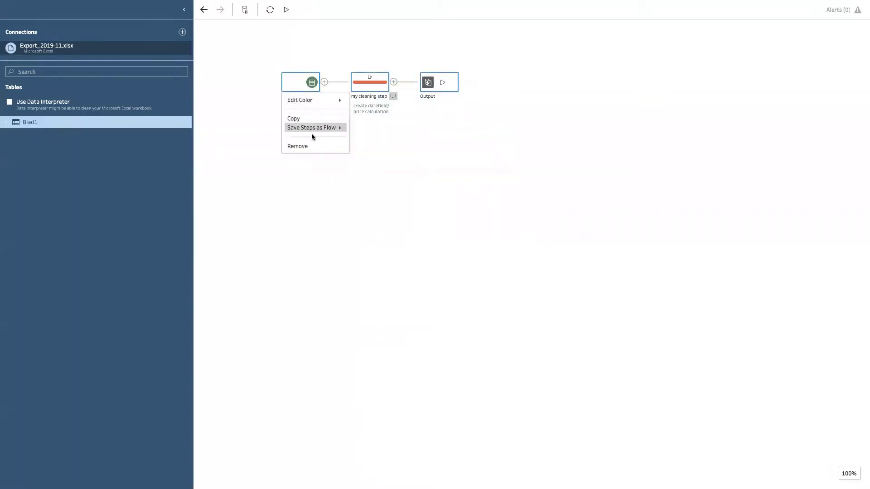
click(314, 146)
click(188, 51)
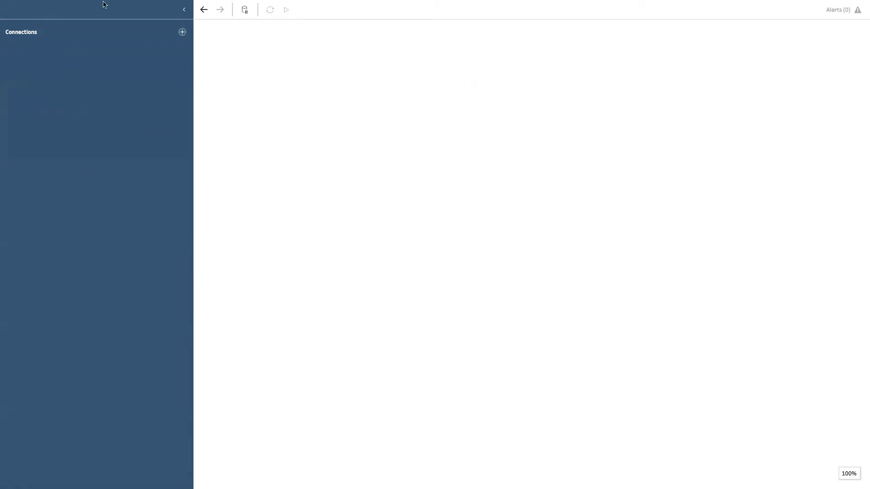
Switch to Finder and preview the monthly export workbooks from Export_2019-11 to Export_2020-03 in the prep session folder
key(super+ctrl+f)
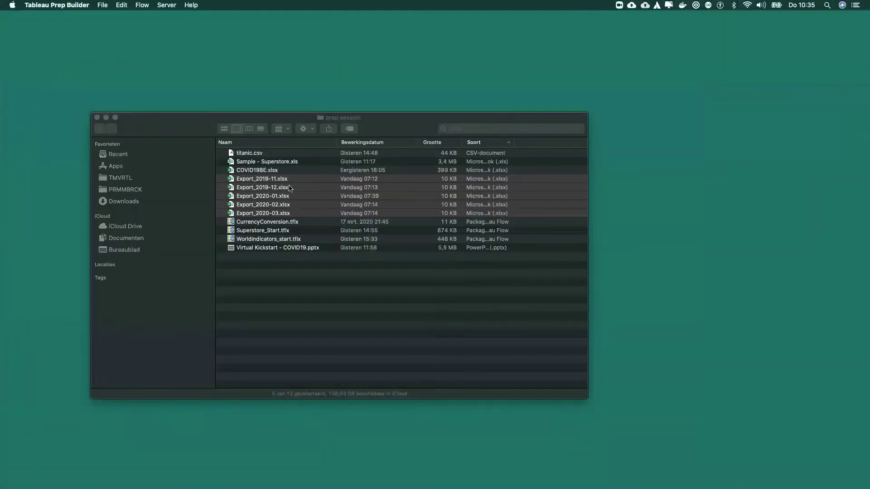
click(271, 179)
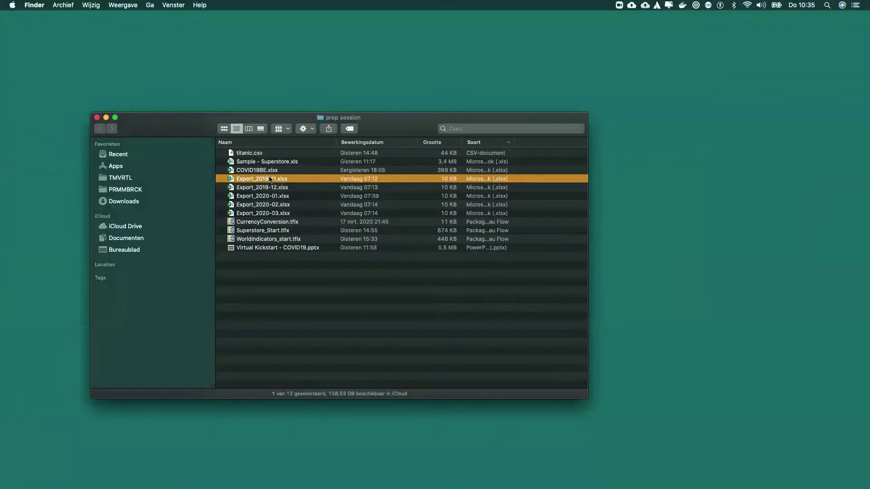
key(space)
click(274, 189)
key(space)
key(space)
click(274, 196)
key(space)
key(space)
click(274, 205)
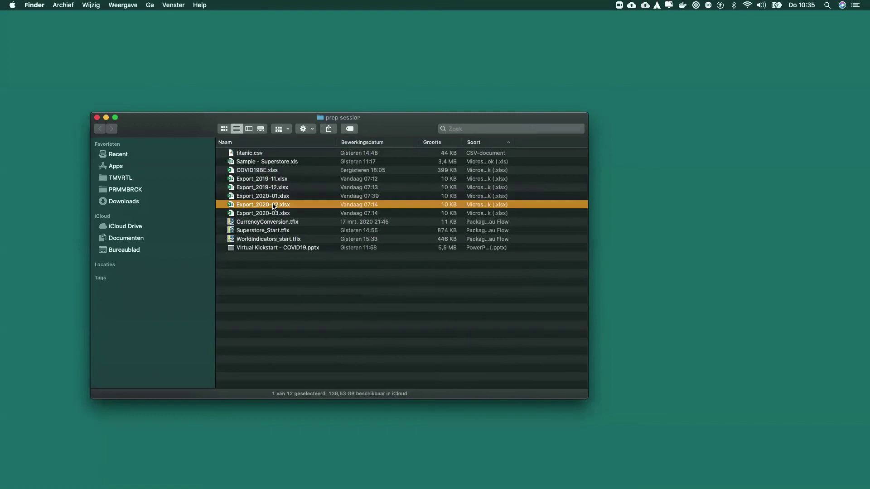
key(space)
key(space)
click(270, 214)
key(space)
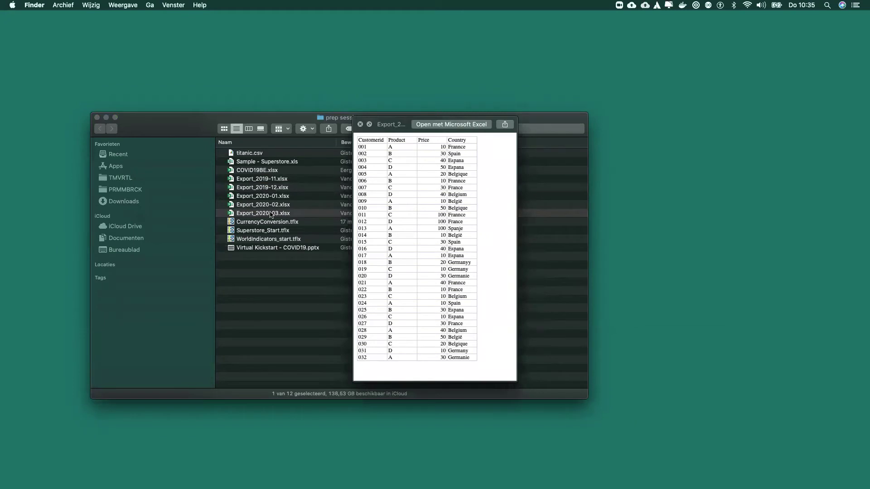
key(space)
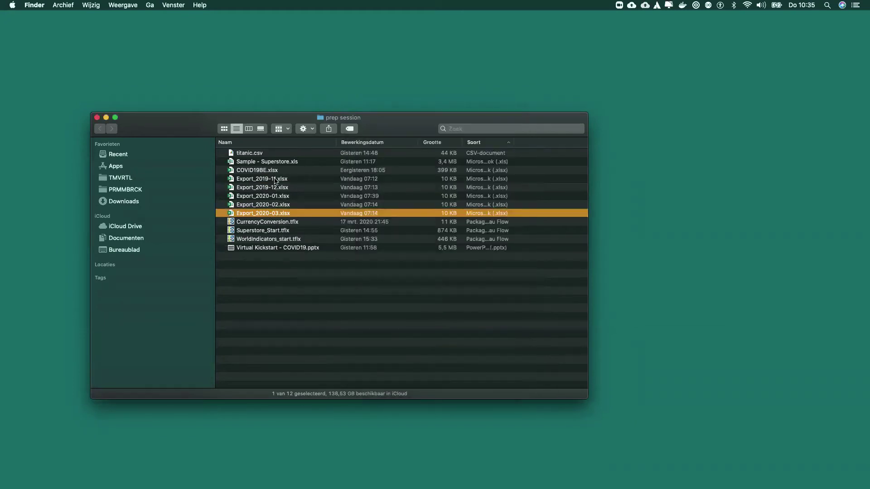
click(274, 180)
shift+click(276, 214)
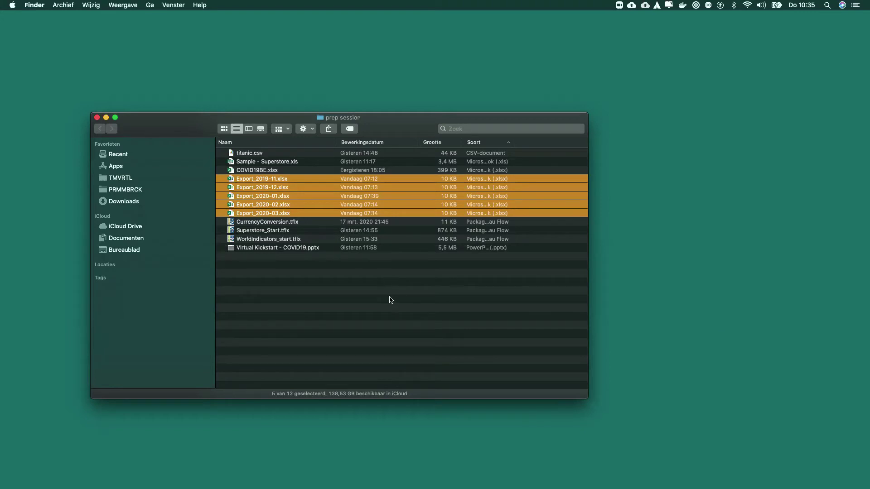
Return to Tableau Prep Builder in full screen and connect to the five Excel files Export_2019-11.xlsx through Export_2020-03.xlsx from the prep session folder
click(302, 324)
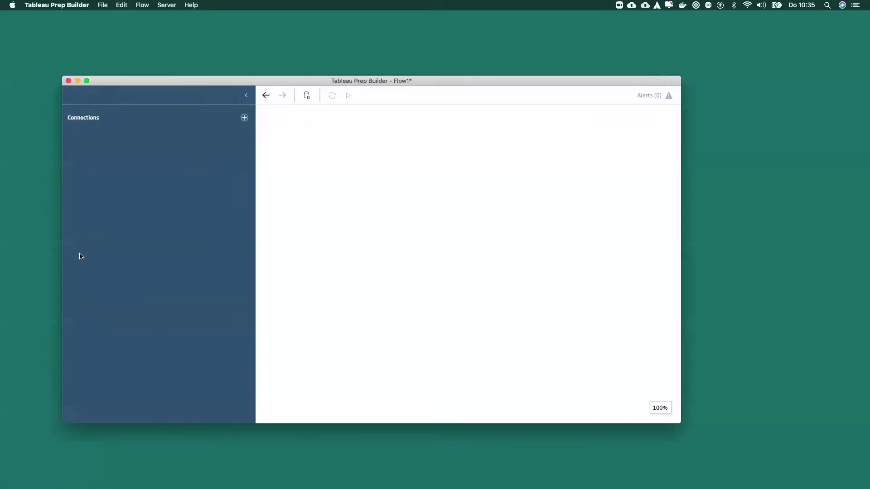
click(87, 81)
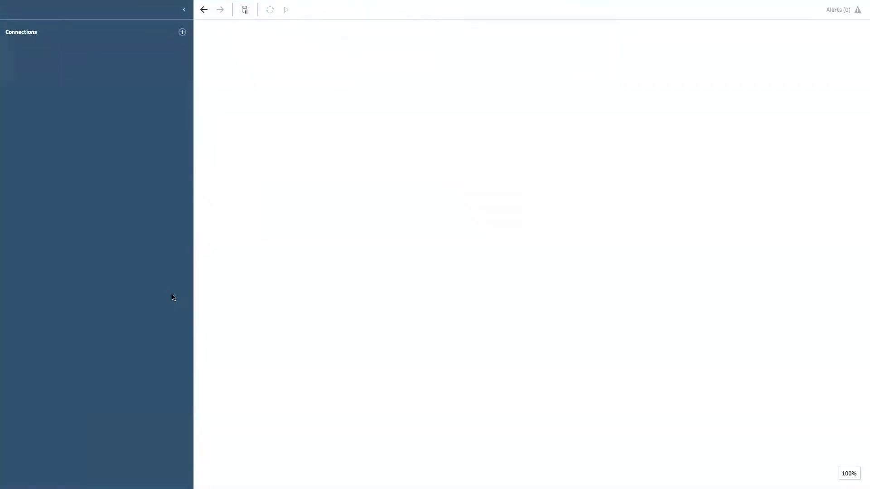
click(183, 35)
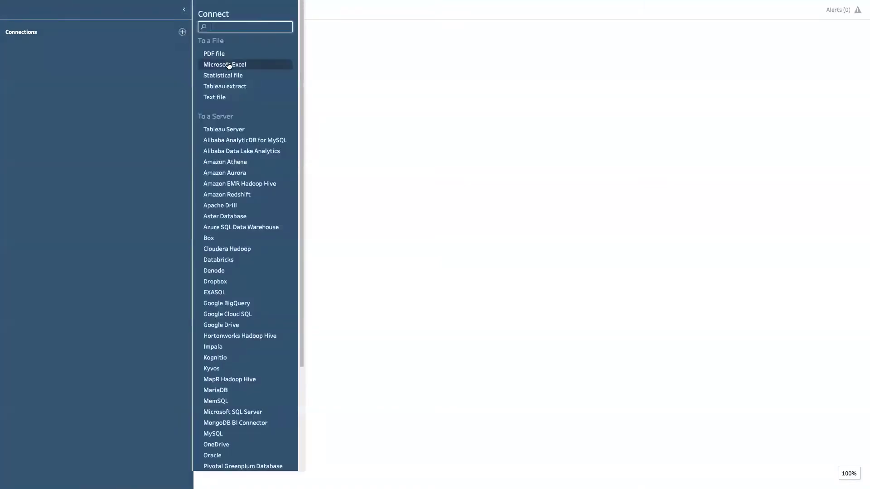
click(229, 65)
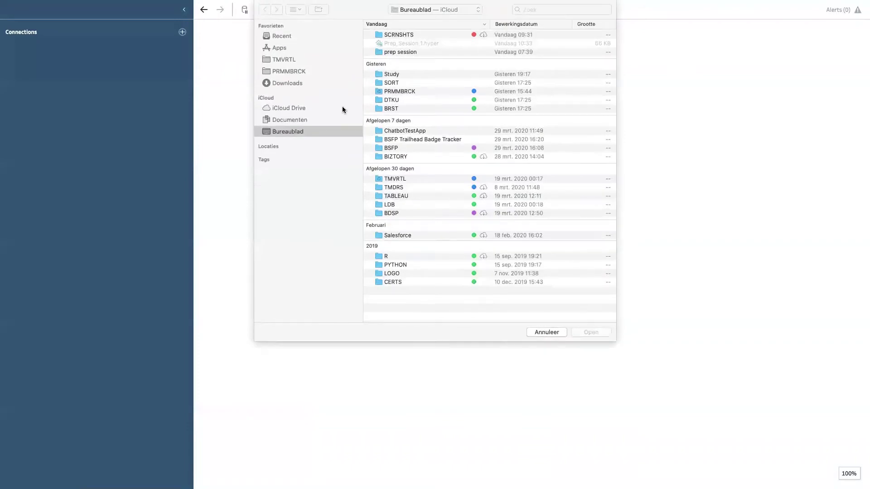
double_click(410, 52)
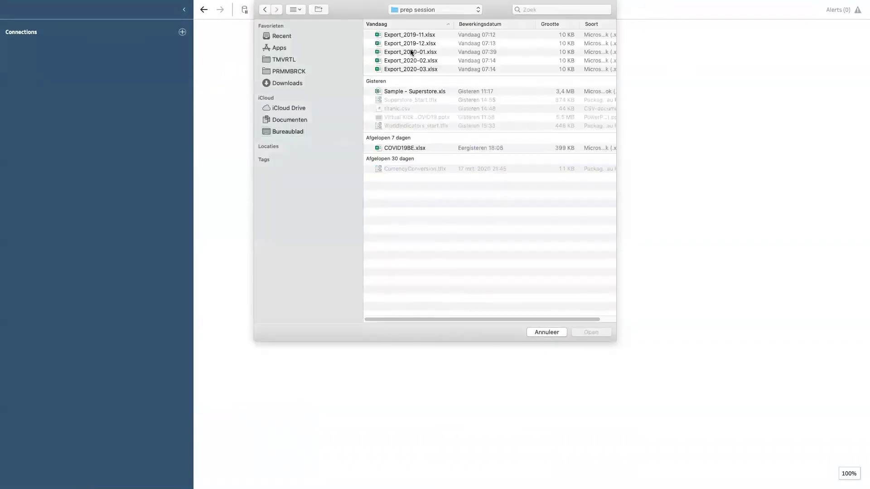
click(409, 35)
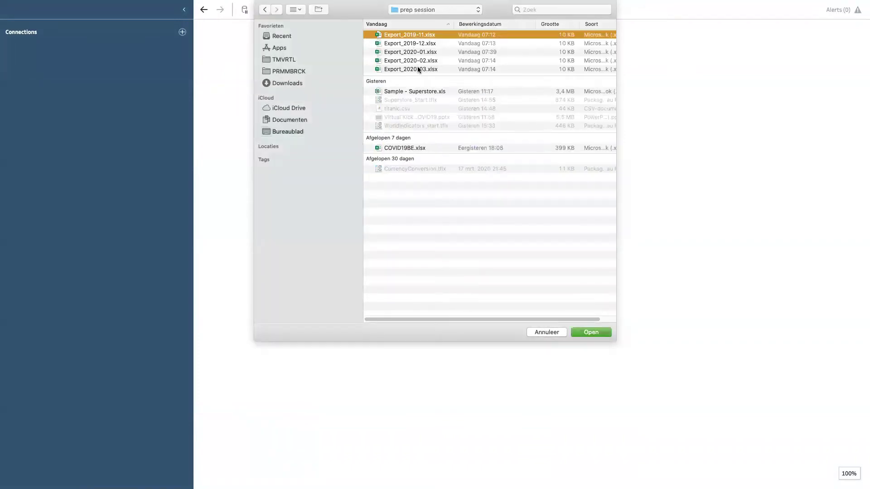
shift+click(417, 68)
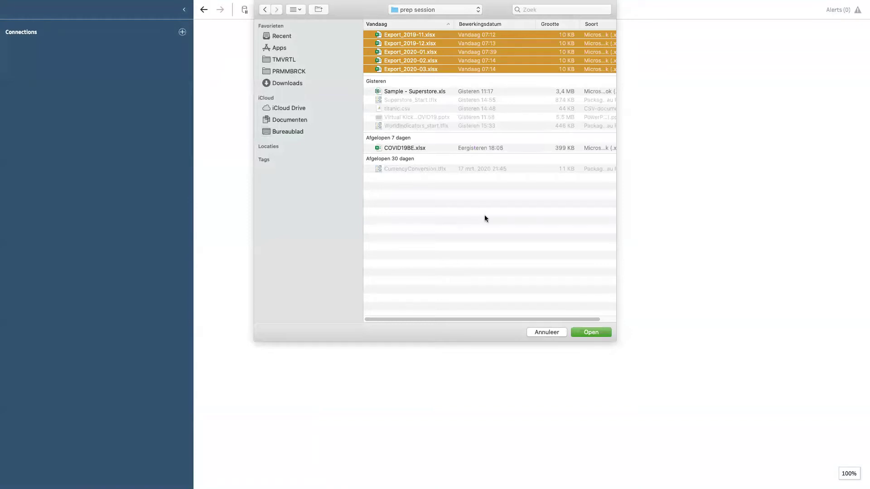
click(593, 334)
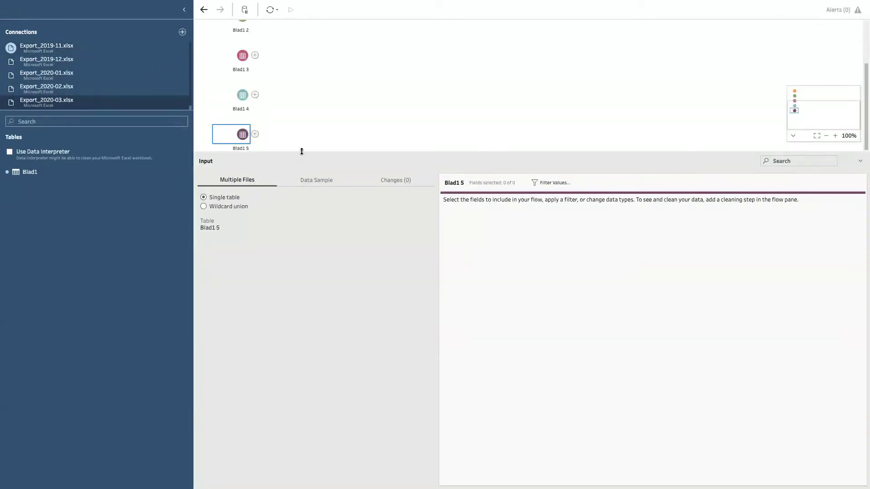
Enlarge the flow pane and check which export file and fields belong to each of the five inputs
drag(302, 151, 304, 296)
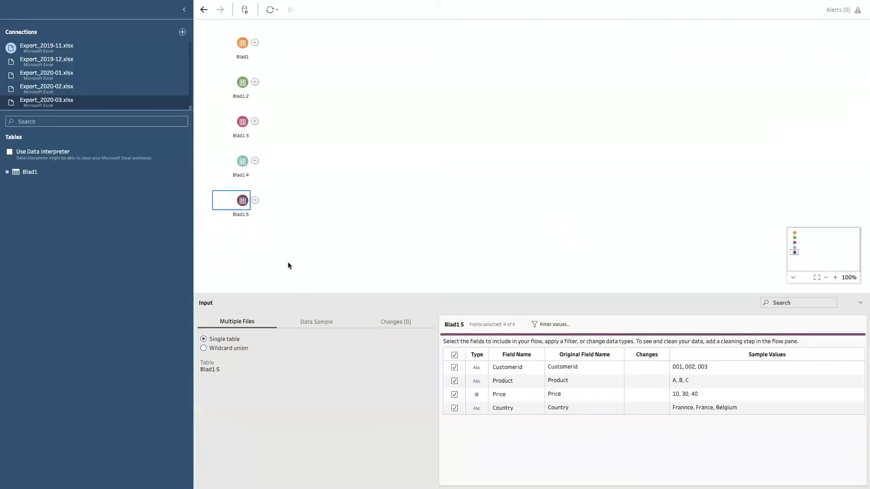
click(239, 40)
click(243, 82)
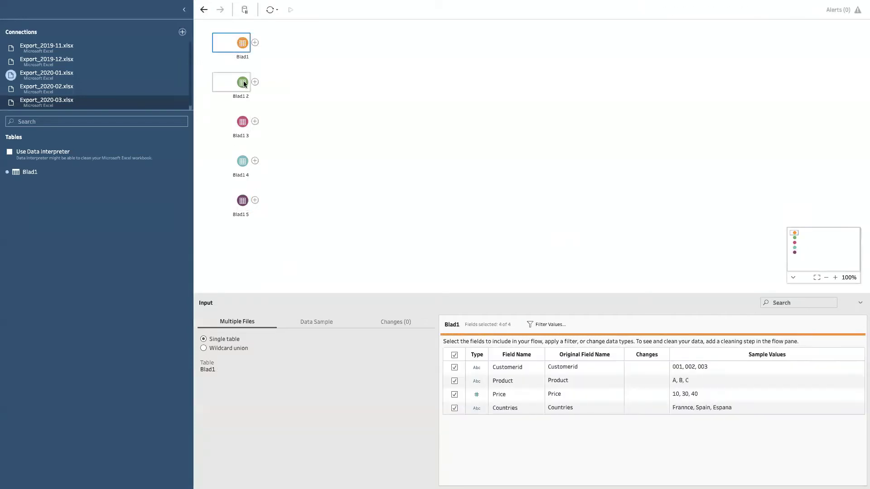
click(241, 122)
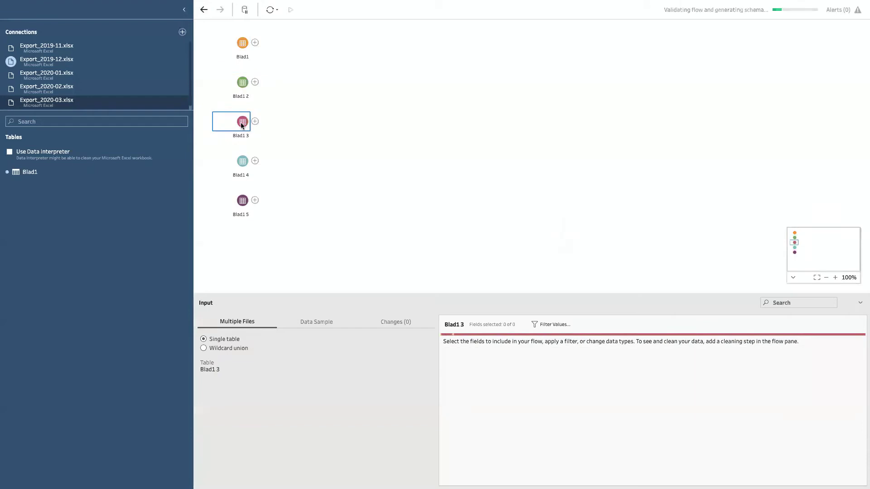
click(243, 164)
click(246, 198)
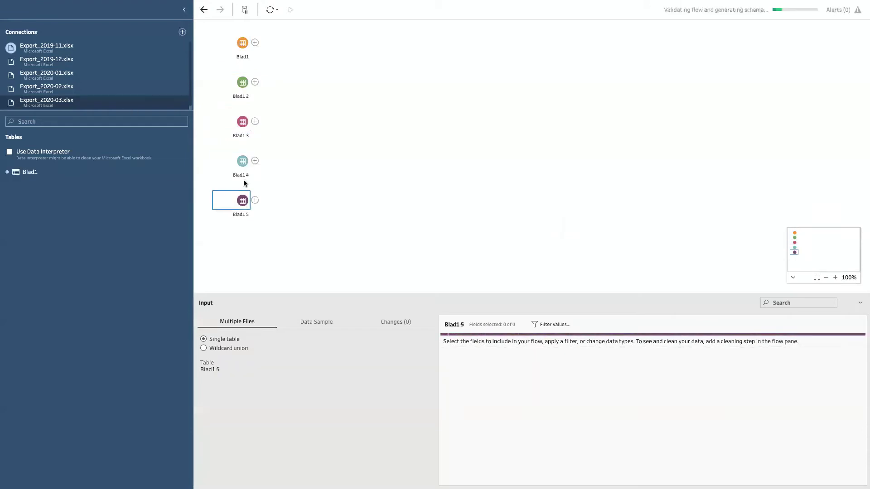
Rename the Blad1 input from Export_2020-01.xlsx as 2020-01
click(241, 47)
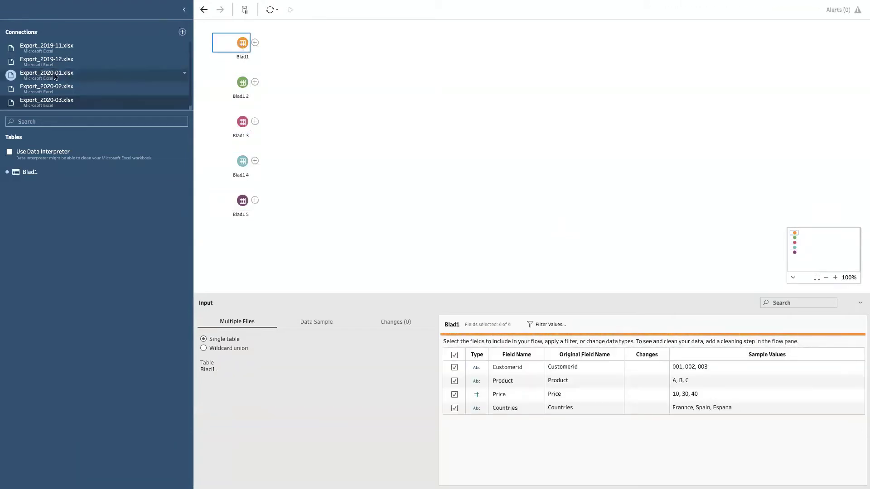
double_click(234, 56)
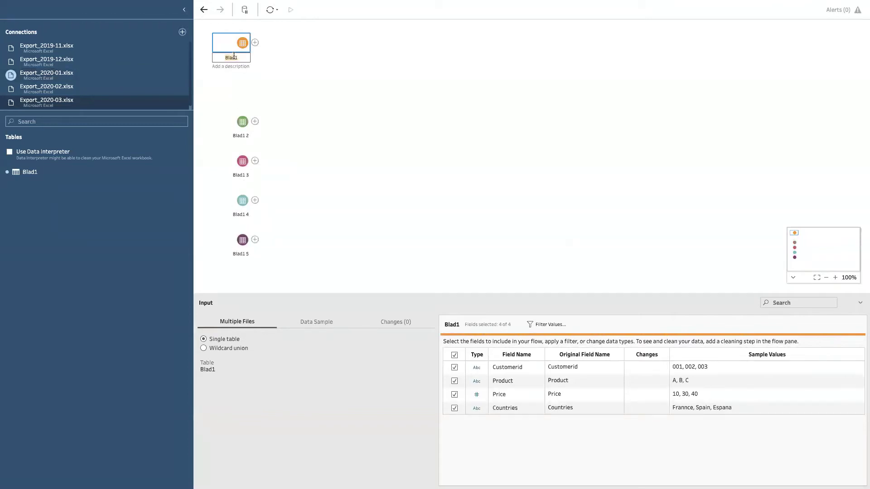
text(2020-01)
key(Return)
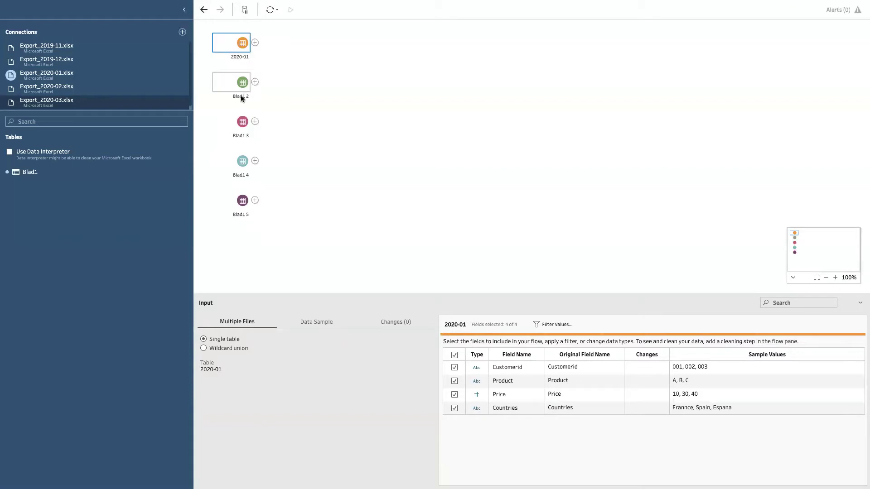
Rename the Blad1 2 input from Export_2020-02.xlsx as 2020-02
double_click(240, 96)
click(248, 89)
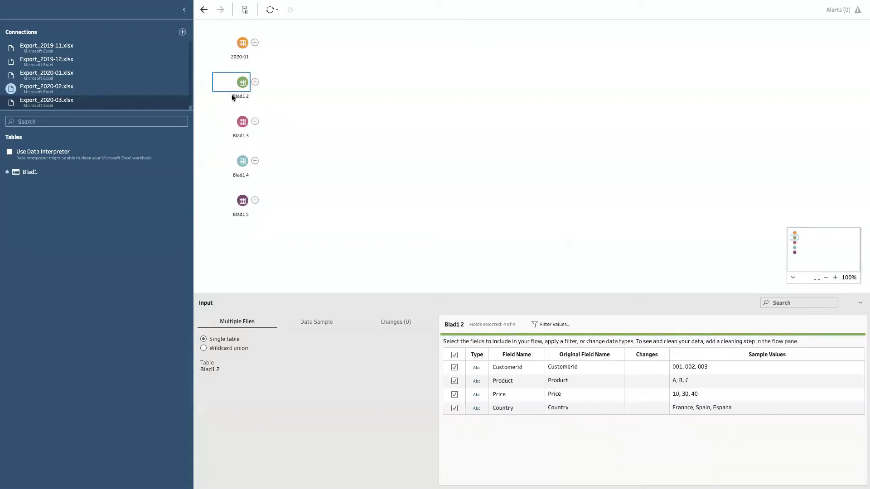
double_click(232, 96)
text(202)
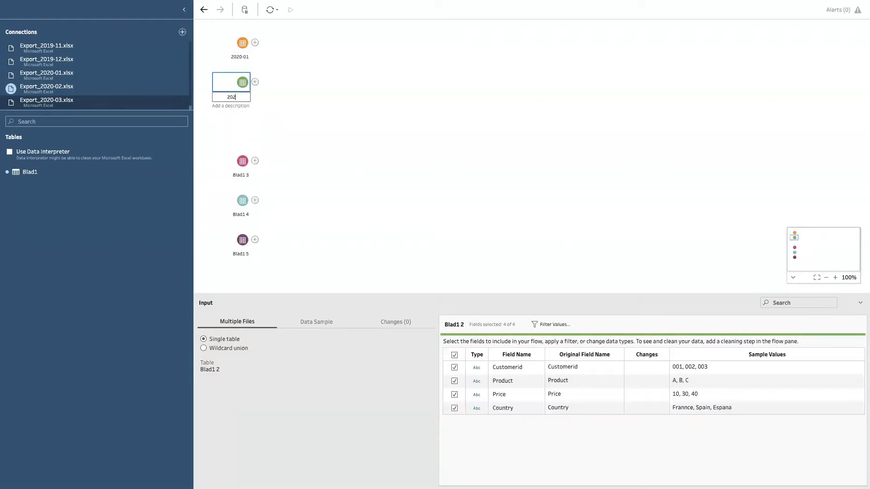
text(0-02)
key(Return)
Rename the Blad1 3 input from Export_2019-12.xlsx as 2019-12
click(238, 126)
double_click(240, 136)
text(2019)1)
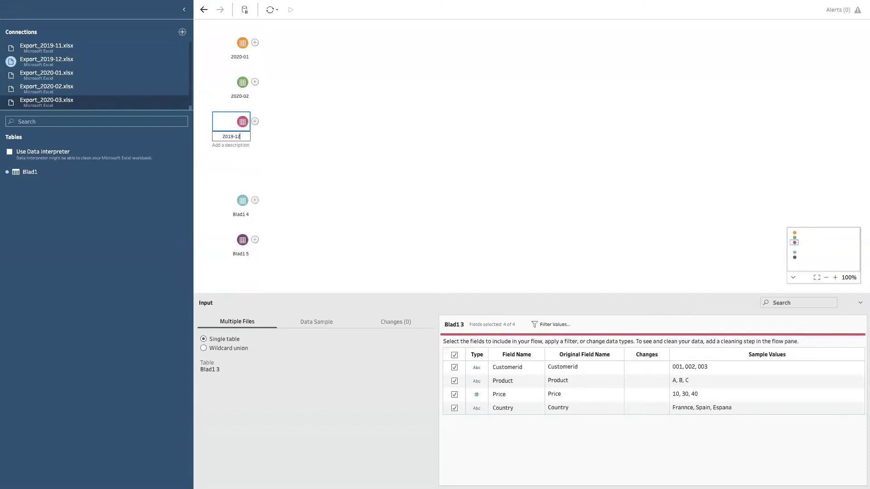
key(Return)
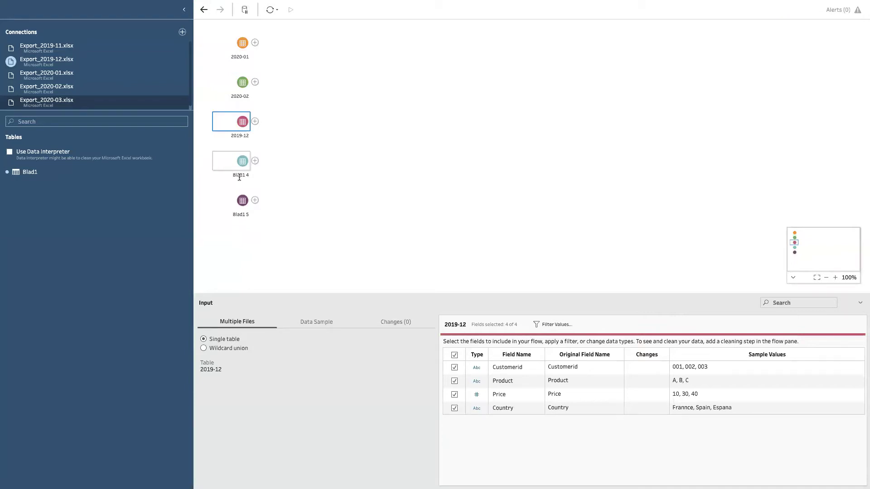
Rename the Blad1 4 input from Export_2020-03.xlsx as 2020-03
click(245, 159)
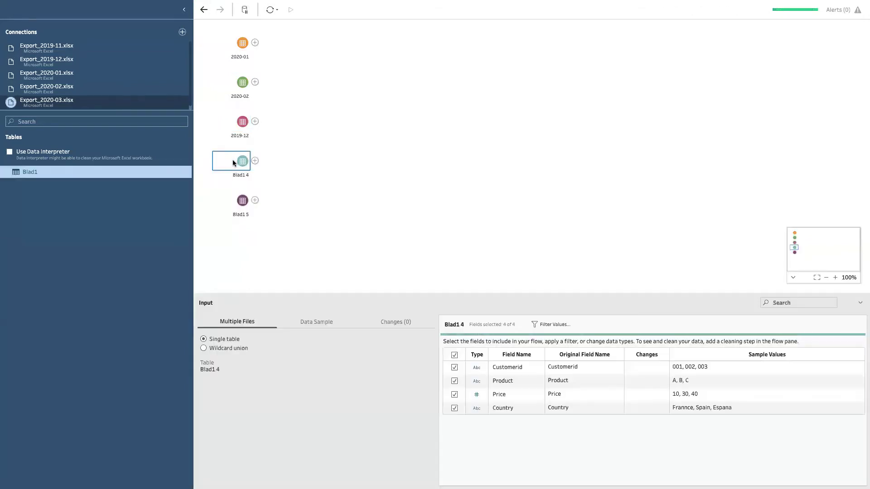
double_click(238, 175)
text(2020-03)
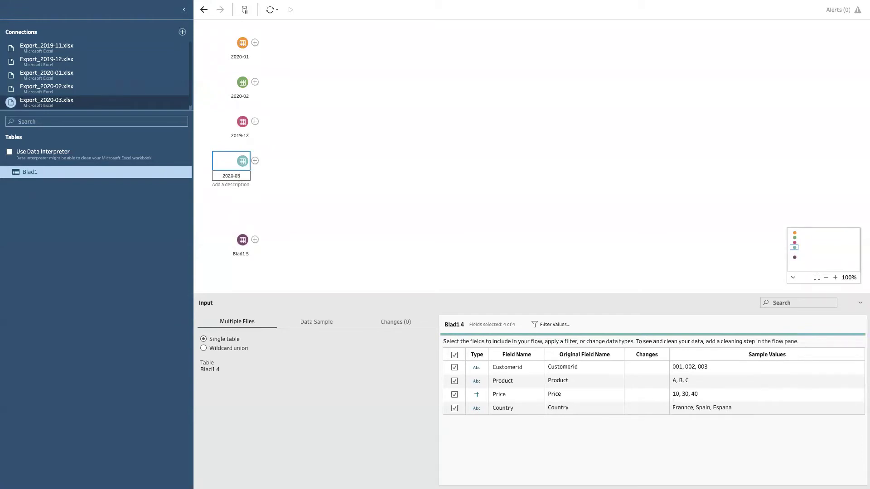
key(Return)
Rename the Blad1 5 input from Export_2019-11.xlsx as 2019-11
click(239, 202)
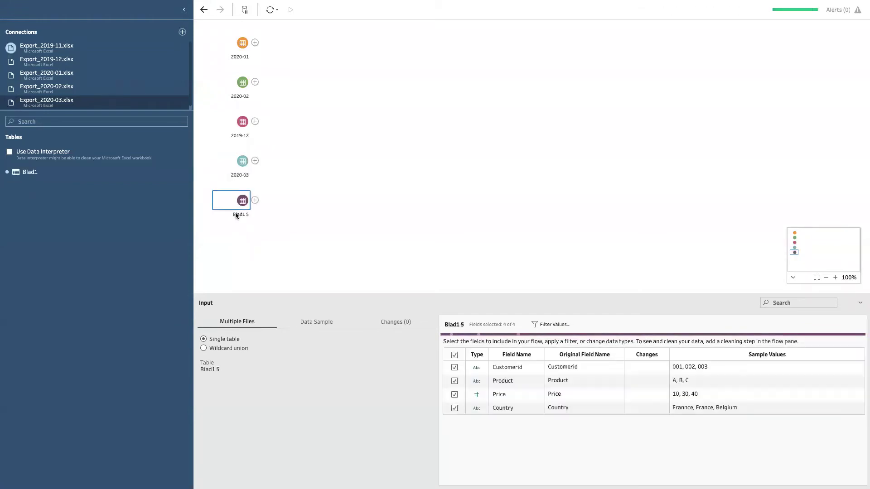
double_click(235, 214)
text(2019-11)
key(Return)
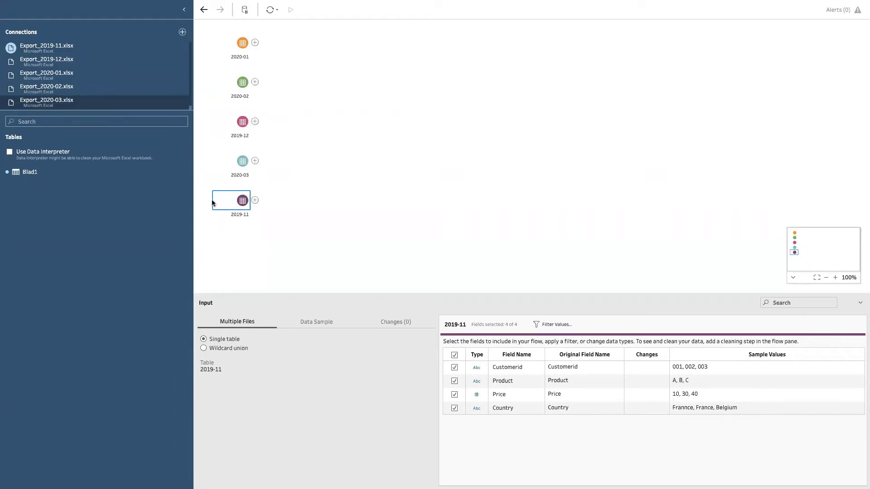
Union the 2020-02 input with 2020-01 and add the 2019-12, 2020-03 and 2019-11 inputs to the same union
click(241, 80)
drag(237, 89, 236, 59)
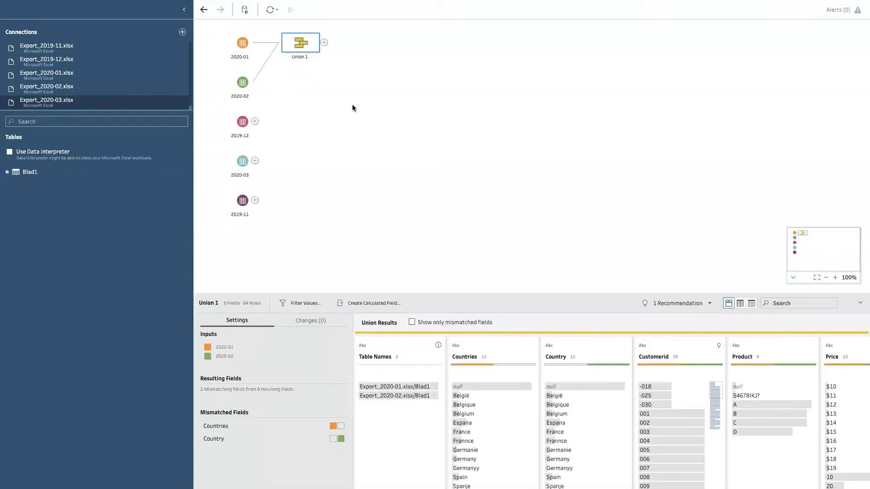
drag(238, 125, 272, 43)
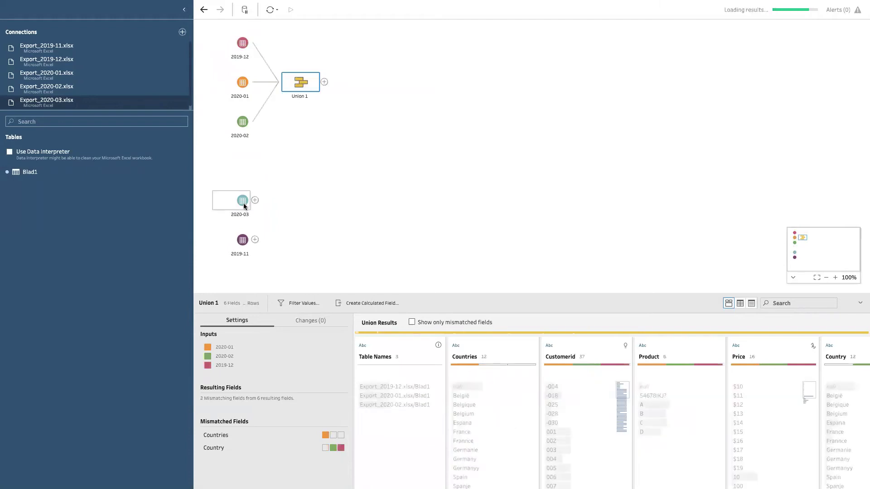
drag(242, 201, 271, 82)
drag(245, 239, 273, 86)
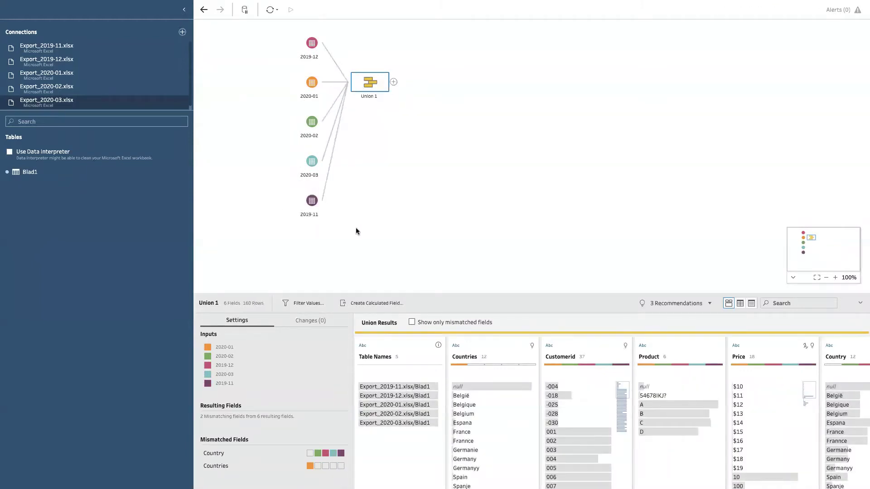
Merge the mismatched Countries field with Country in the union step
drag(265, 145, 317, 202)
click(368, 49)
click(375, 85)
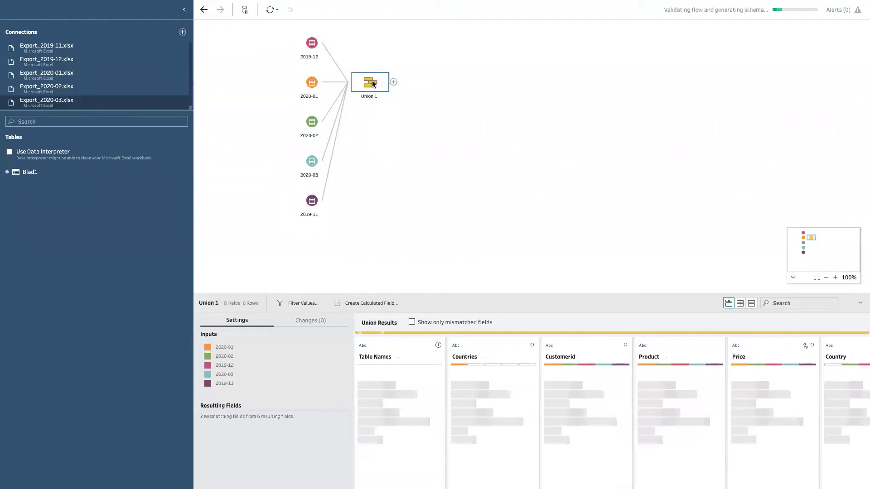
drag(402, 295, 401, 255)
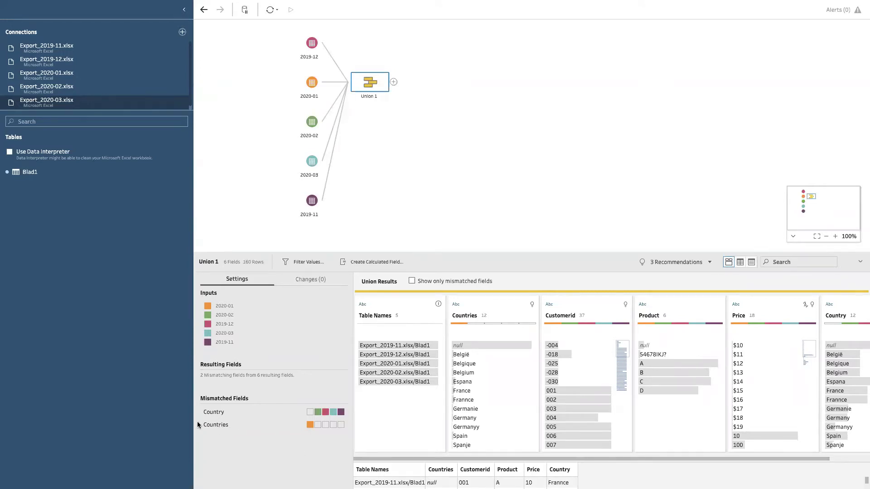
drag(406, 458, 381, 459)
double_click(470, 317)
key(Return)
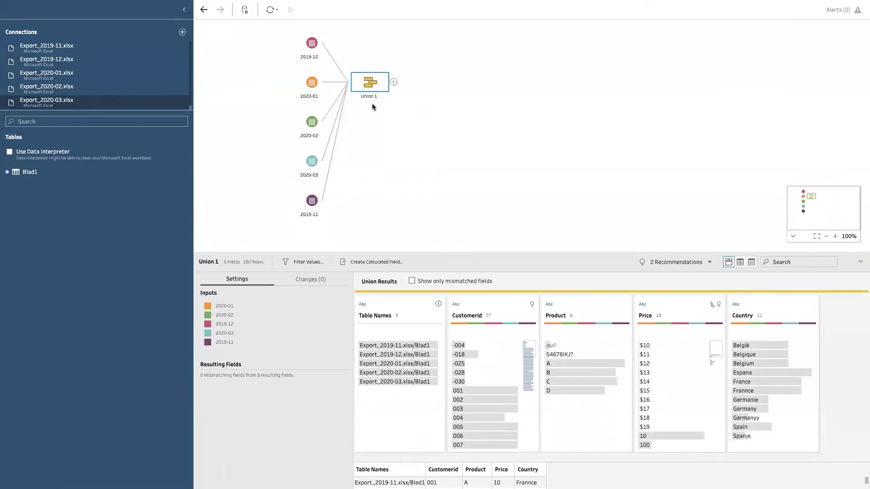
Add a cleaning step after the union and enlarge its data pane
click(393, 82)
click(410, 102)
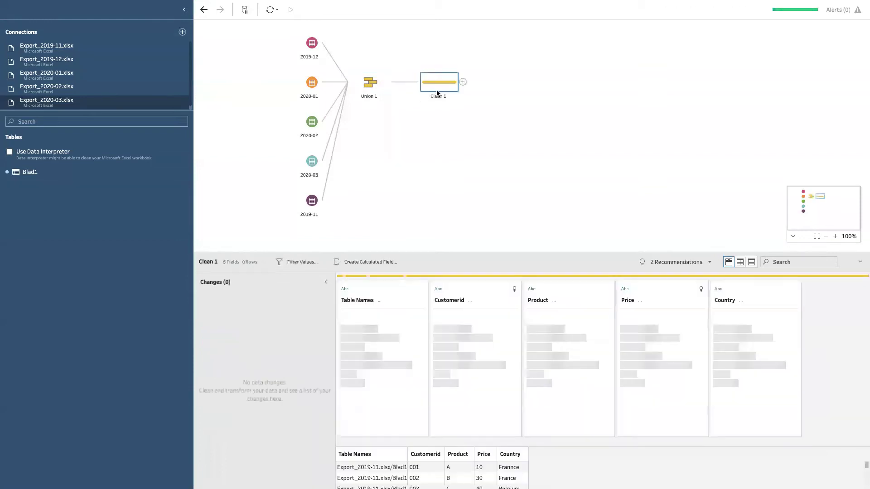
drag(448, 252, 408, 107)
Widen the Table Names column and examine the combined rows to see which export file each row comes from
scroll(520, 350, down, 5)
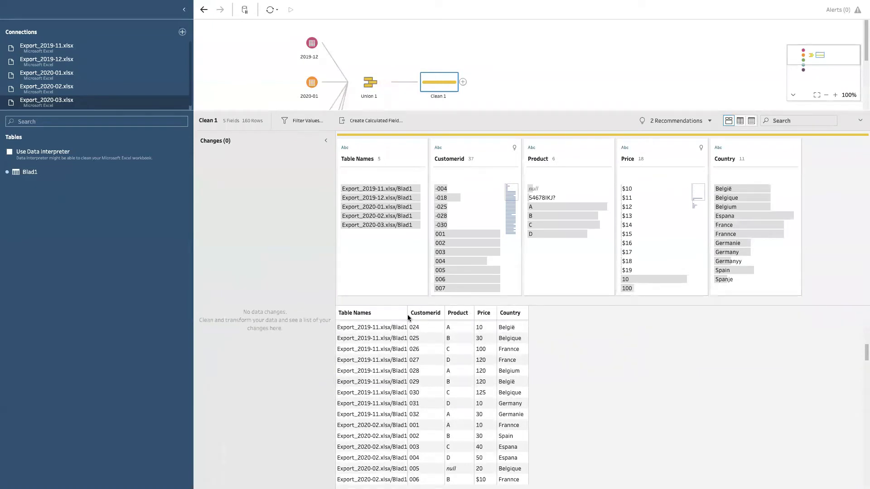
drag(407, 314, 450, 316)
scroll(428, 431, down, 15)
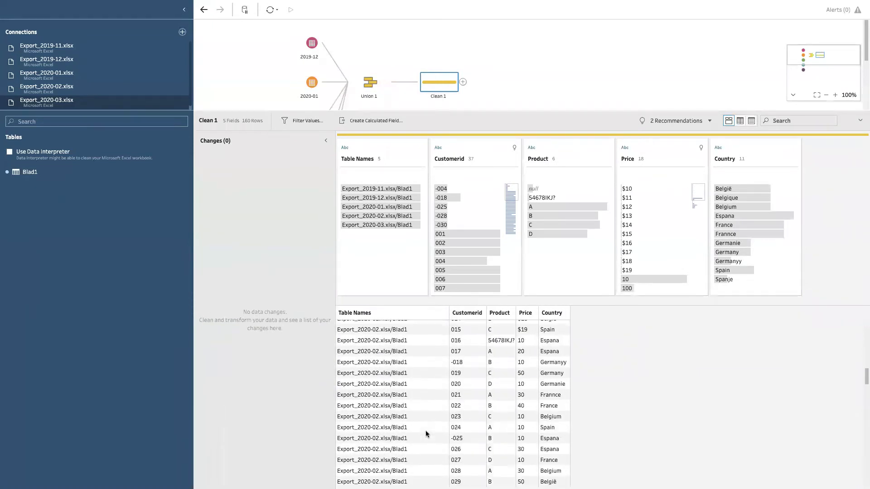
scroll(425, 433, down, 10)
scroll(421, 428, up, 20)
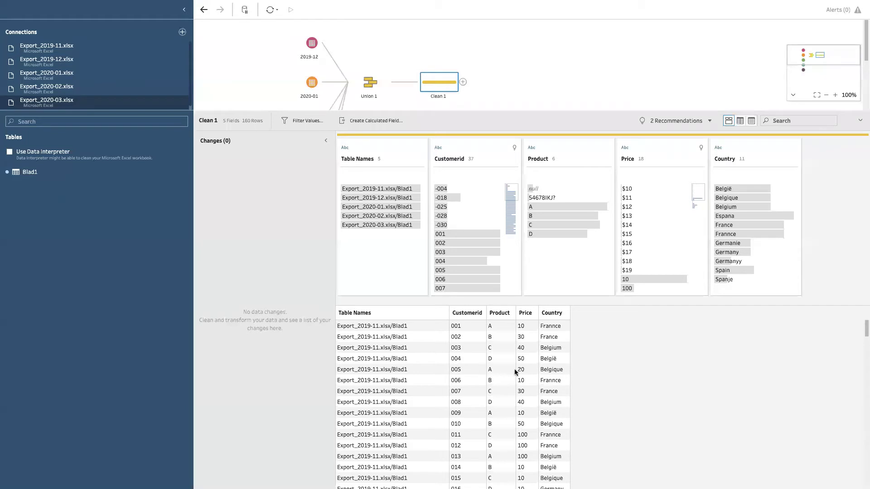
click(548, 371)
click(419, 370)
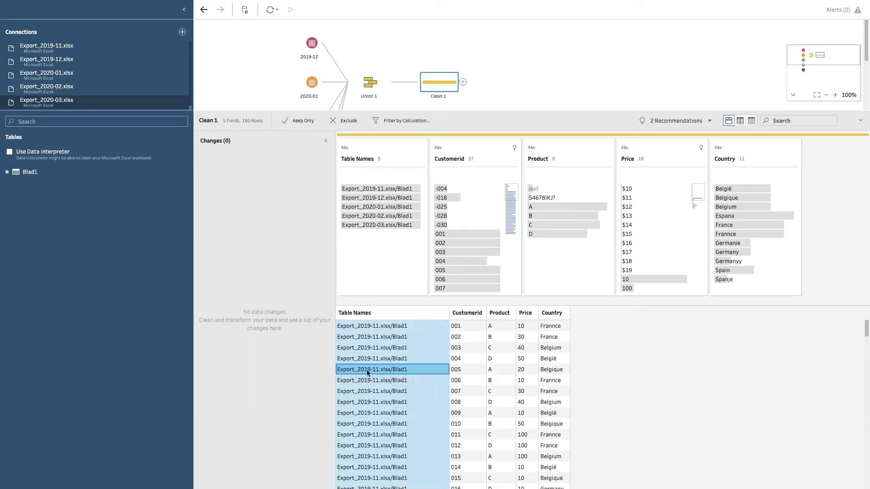
scroll(499, 430, down, 15)
click(498, 427)
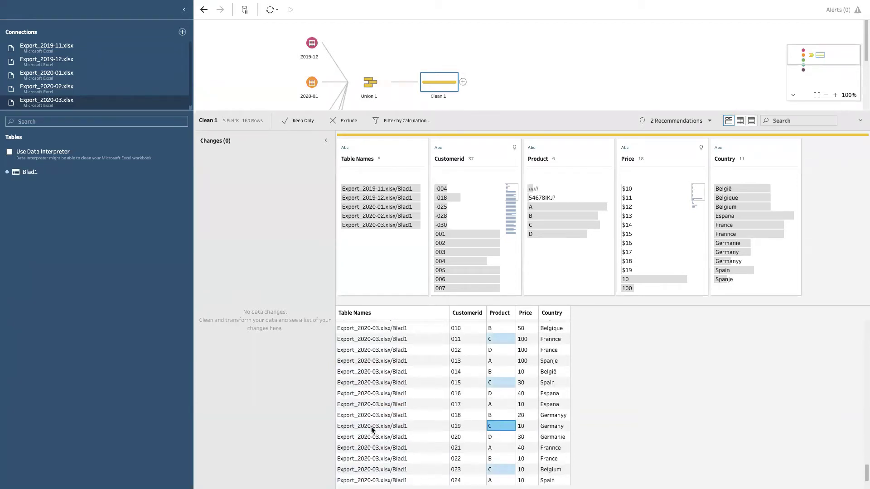
click(490, 428)
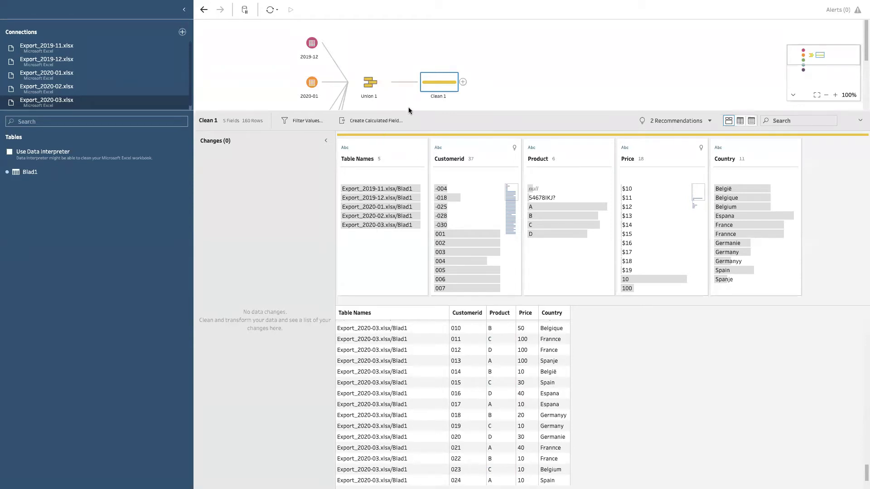
drag(409, 110, 409, 195)
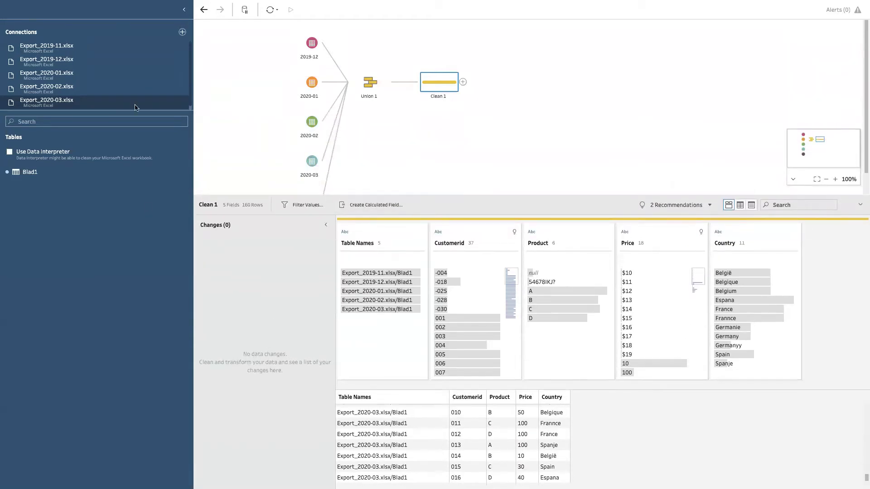
Switch to Finder, preview the columns of Export_2019-11.xlsx in the prep session folder, and return to Tableau Prep Builder
click(27, 18)
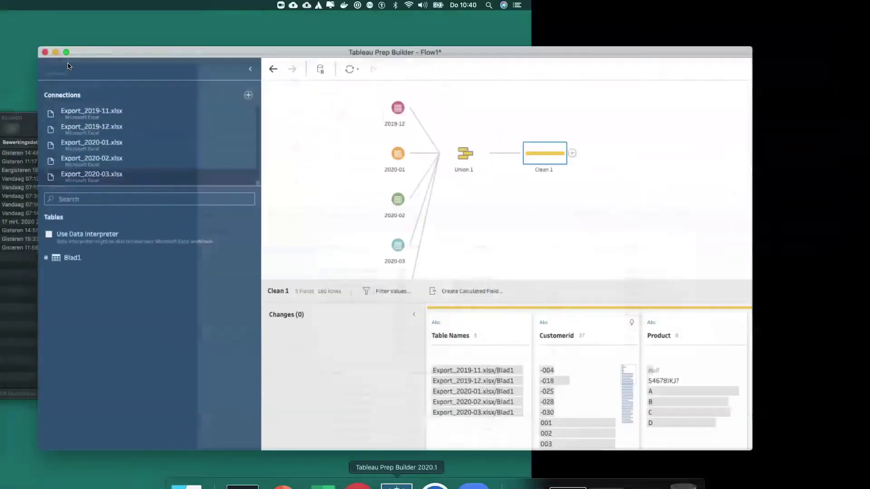
click(77, 80)
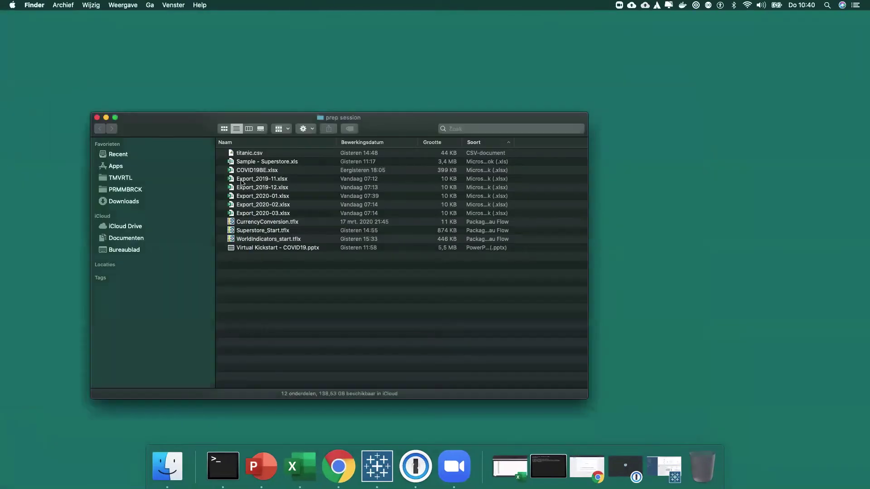
click(268, 181)
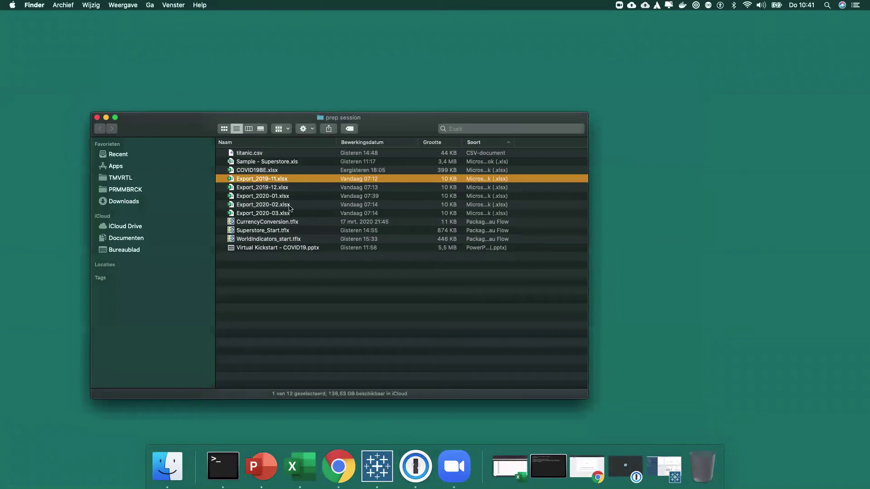
key(space)
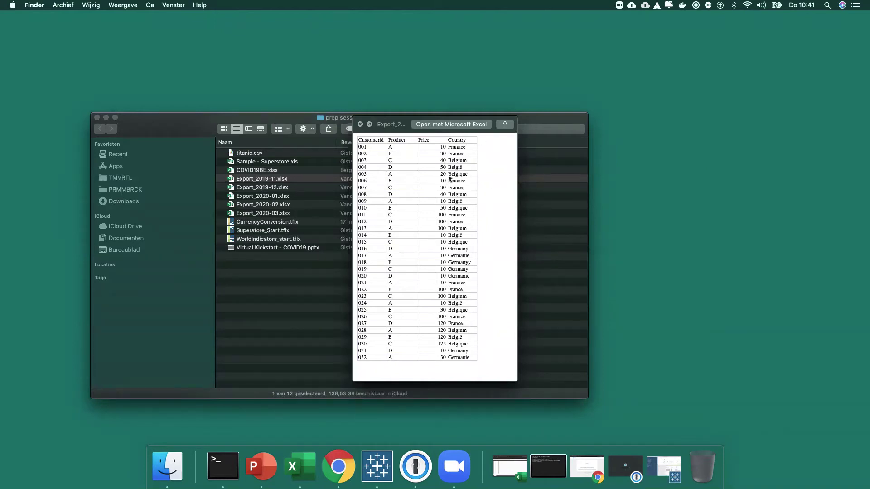
click(360, 124)
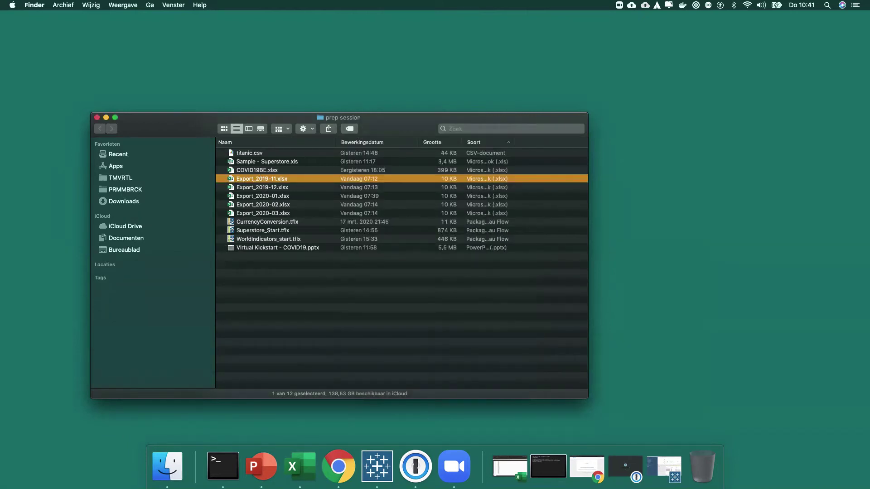
click(377, 467)
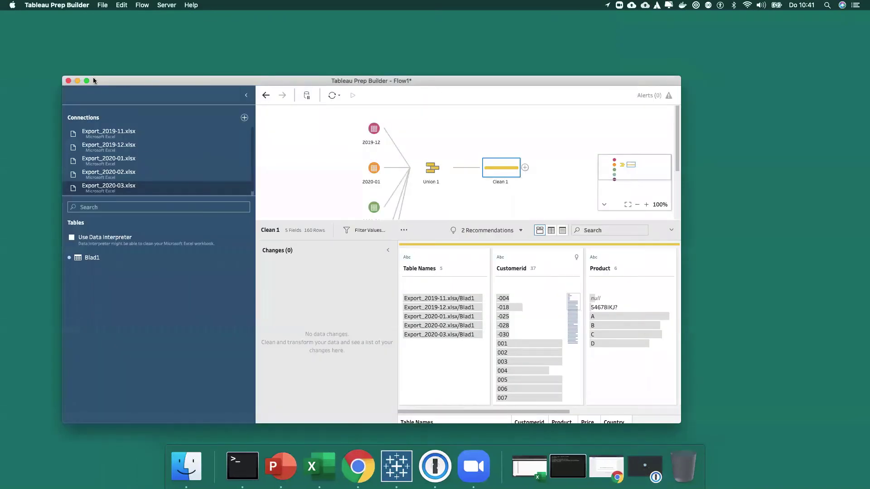
Expand the Tableau Prep Builder window to full screen
click(86, 81)
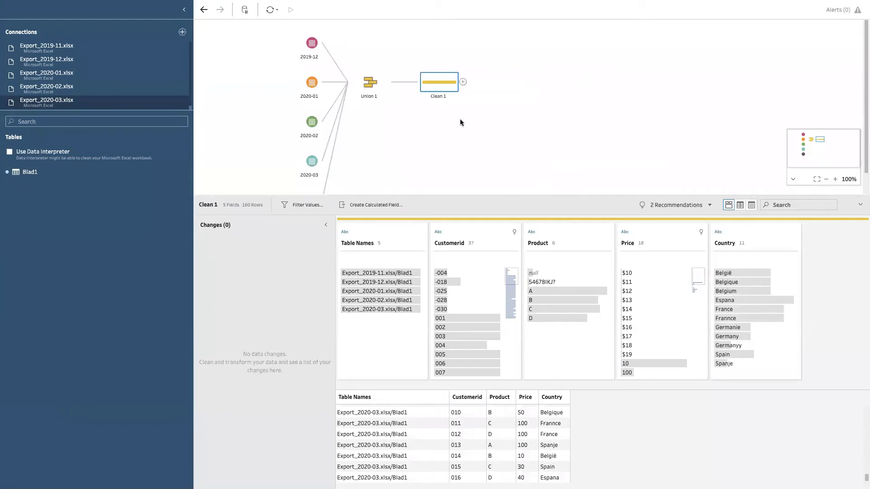
mouse_move(376, 289)
click(382, 205)
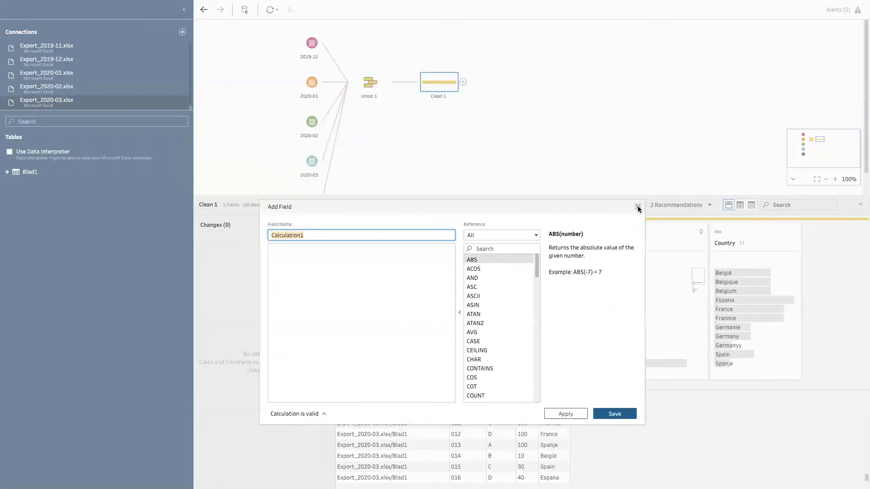
click(638, 207)
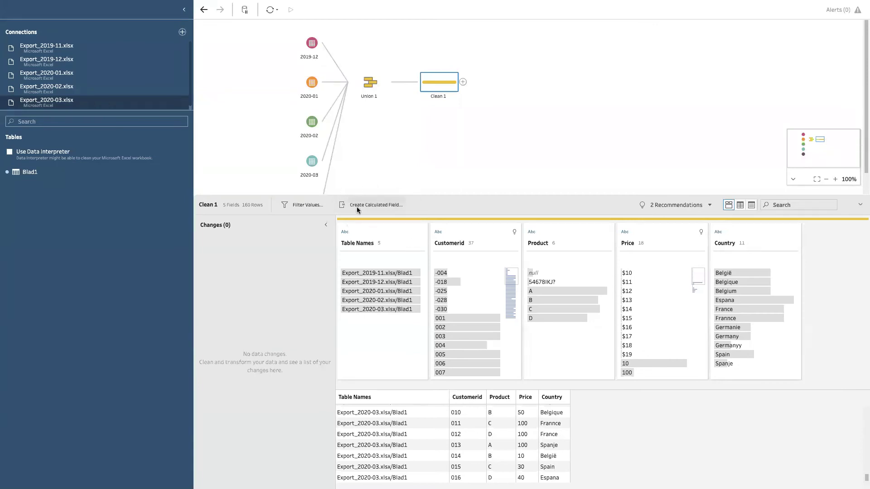
Create a calculated field named Year with the formula mid([Table Names],8,4) in the cleaning step
click(377, 208)
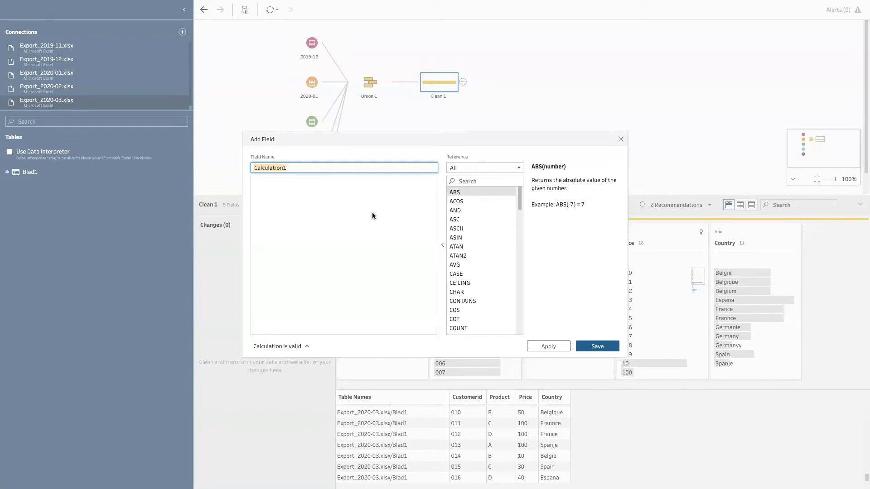
text(Year)
click(358, 213)
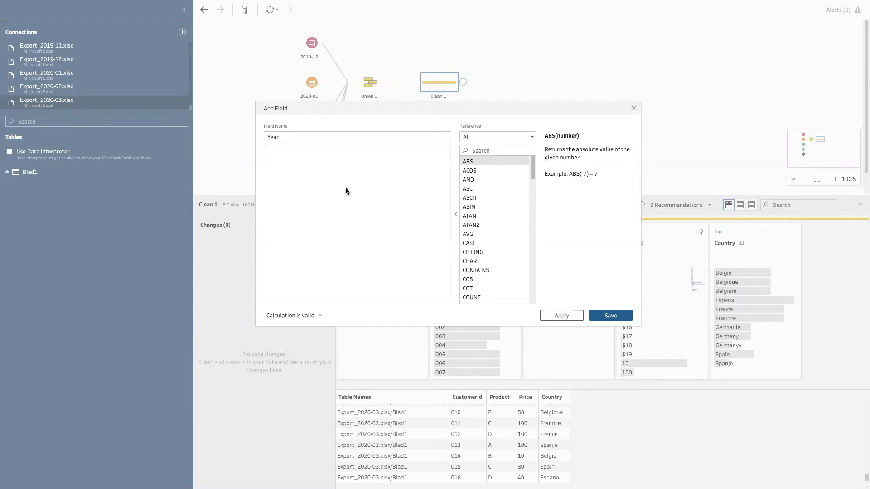
text(mid()
text([T)
key(Return)
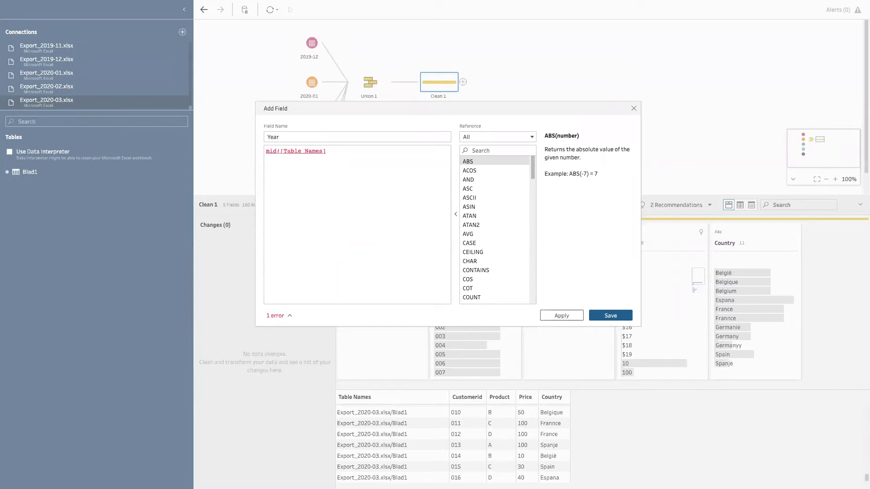
text(,8,4))
drag(344, 151, 324, 151)
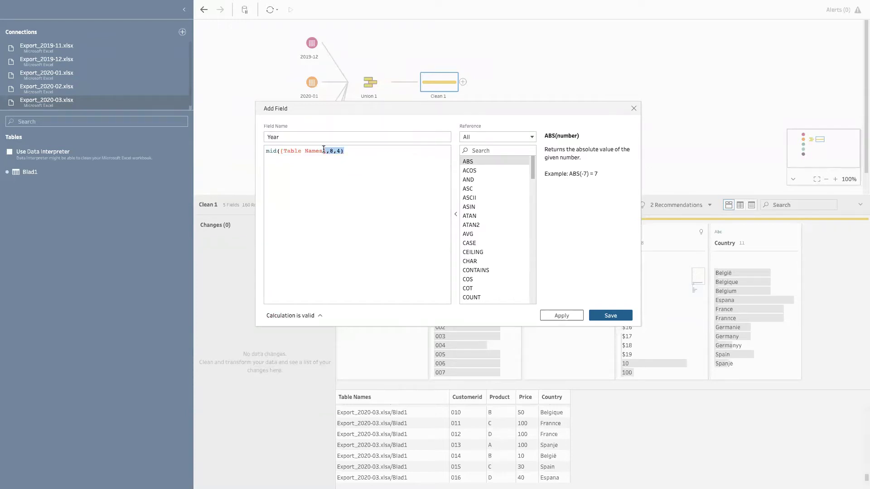
click(569, 316)
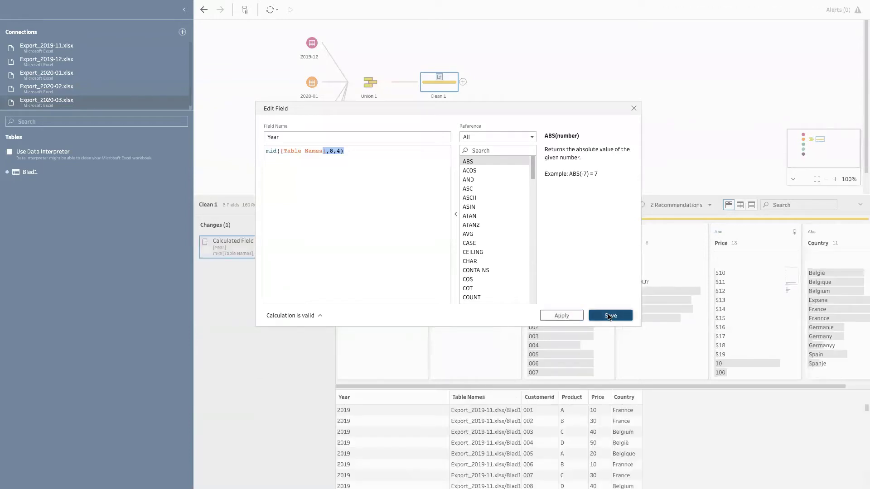
click(599, 315)
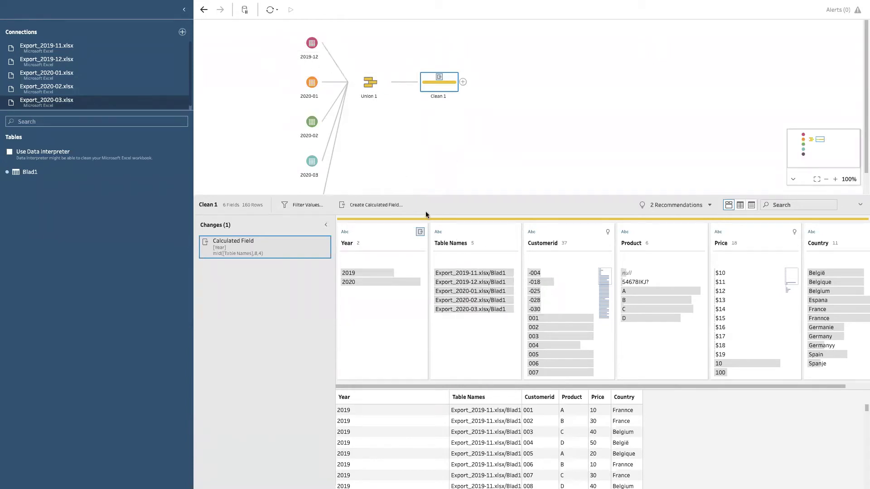
Start a second calculated field named Month and begin its formula with the mid( function
mouse_move(464, 277)
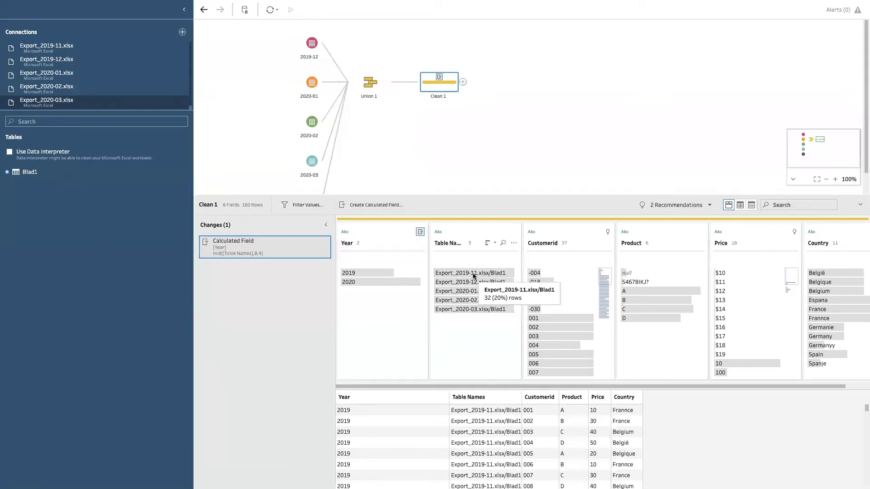
mouse_move(474, 312)
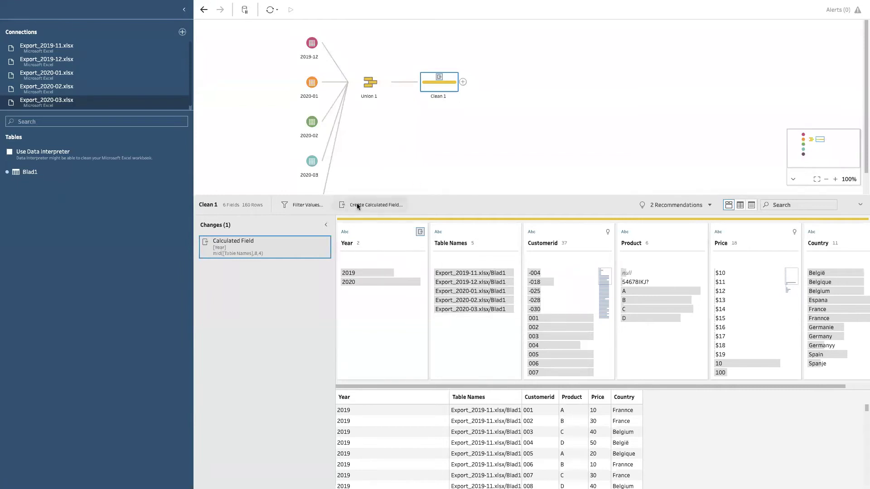
click(392, 205)
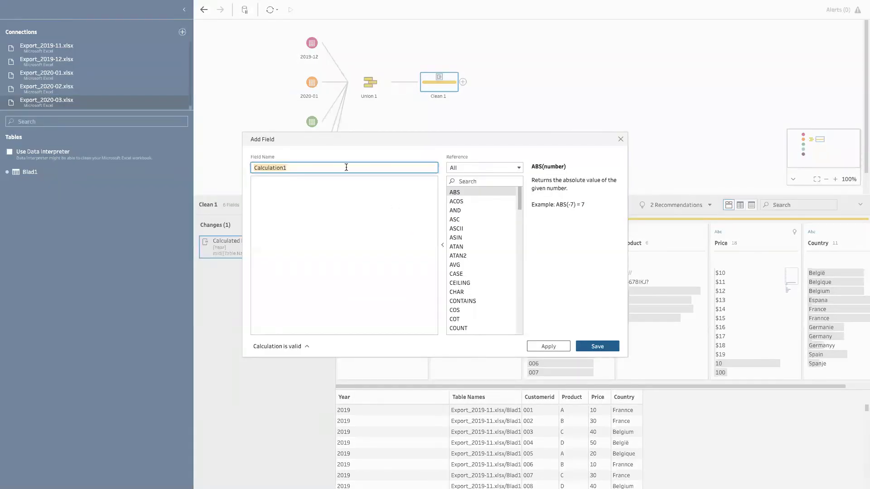
text(Month)
click(365, 201)
drag(355, 142, 344, 24)
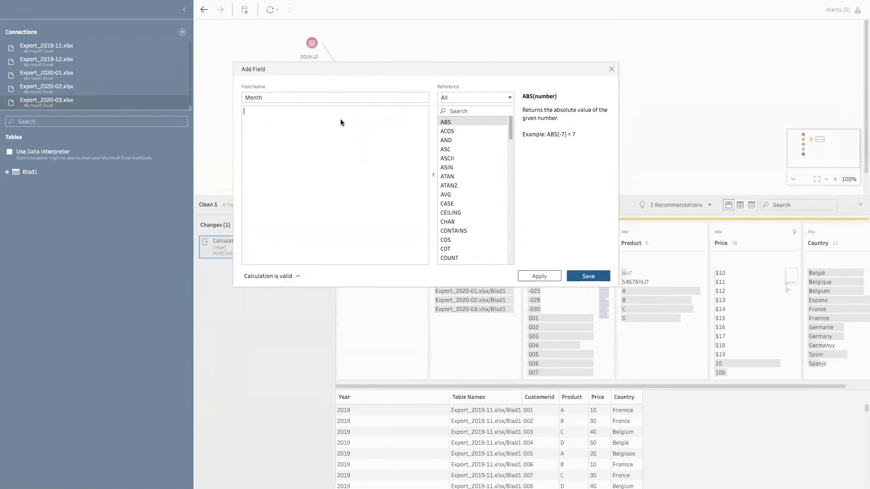
text(mid)
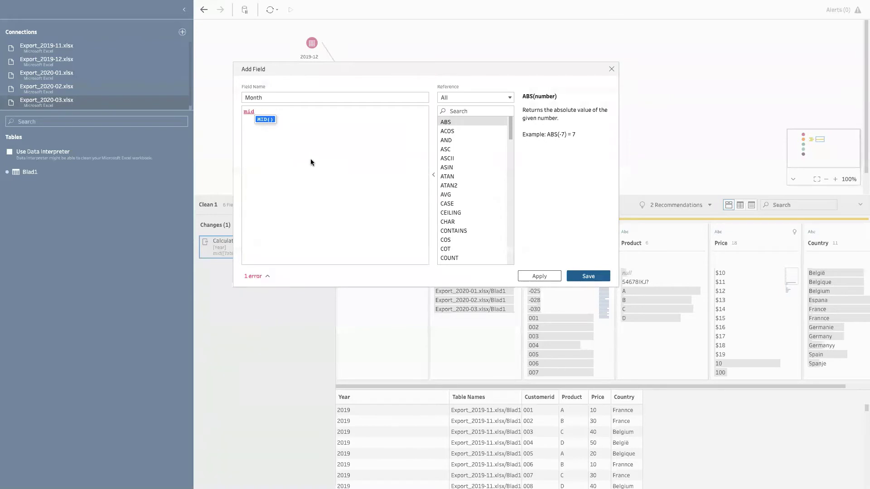
text(()
Look up MID in the function reference, read its syntax and examples, and collapse the reference again
click(434, 174)
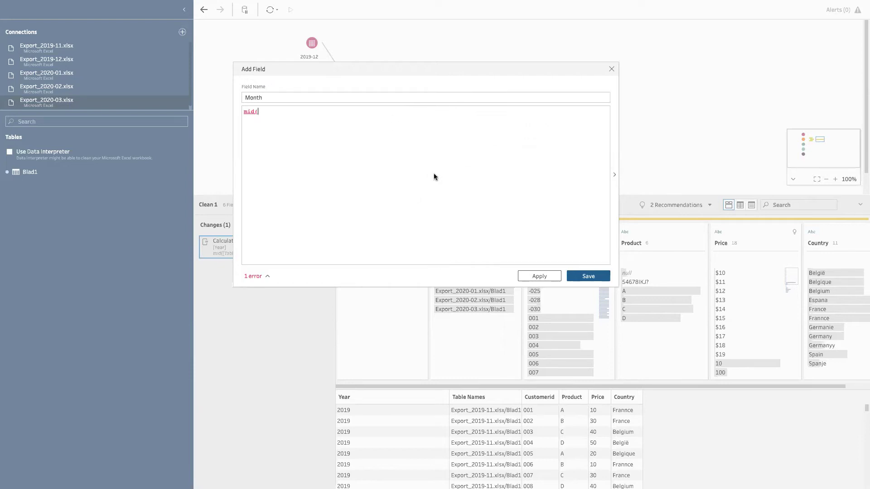
click(614, 177)
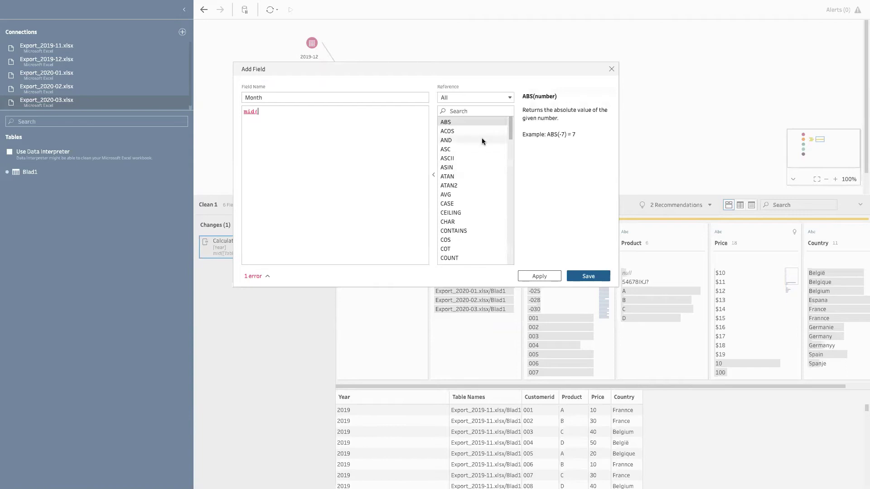
click(433, 175)
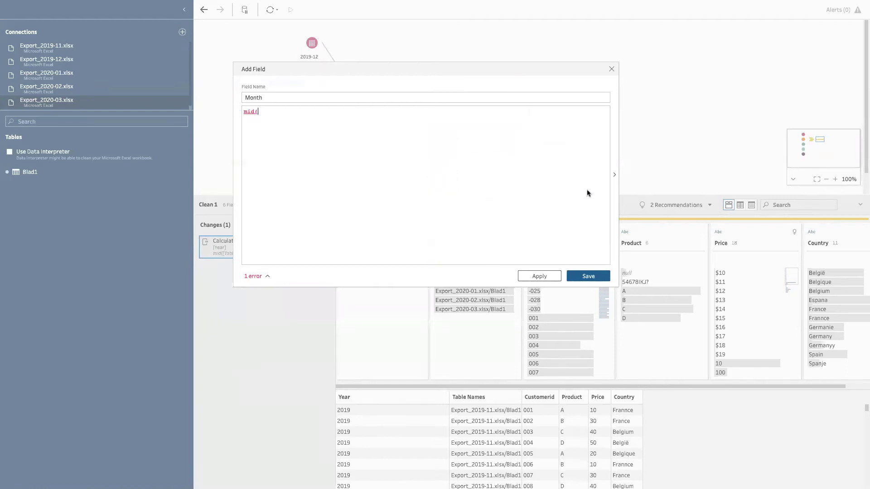
click(614, 174)
click(433, 175)
click(614, 176)
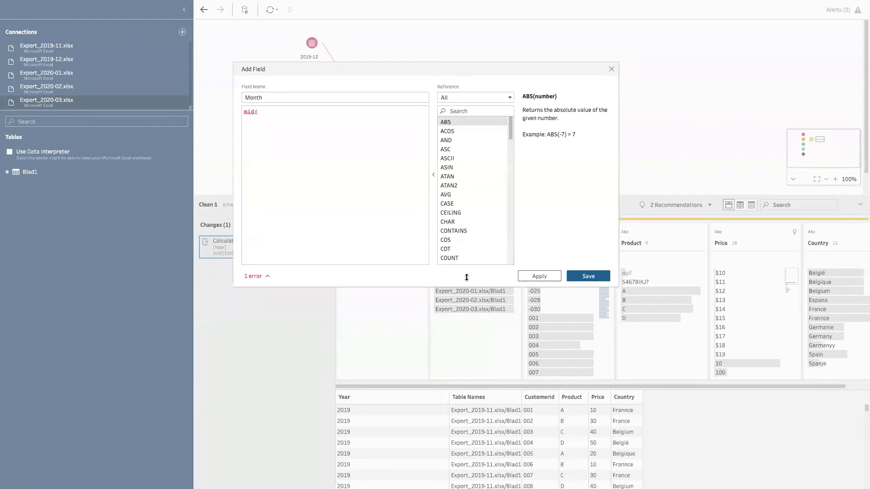
click(433, 175)
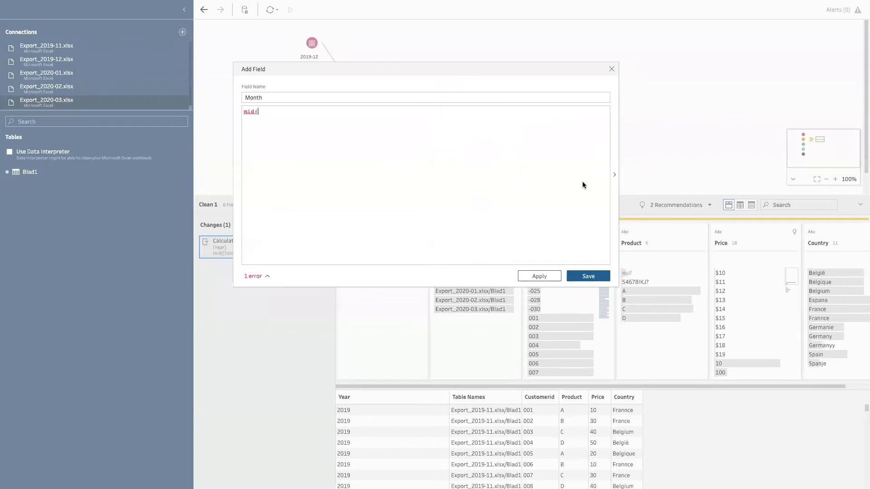
click(614, 175)
click(458, 113)
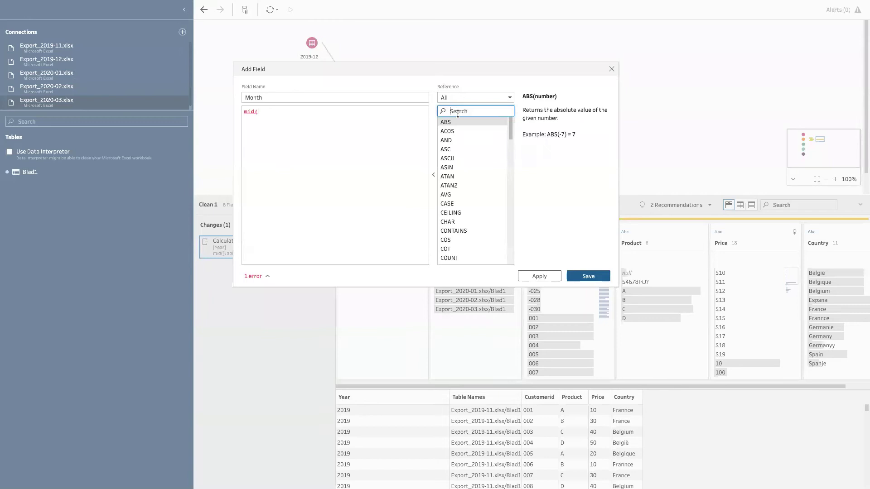
text(mid)
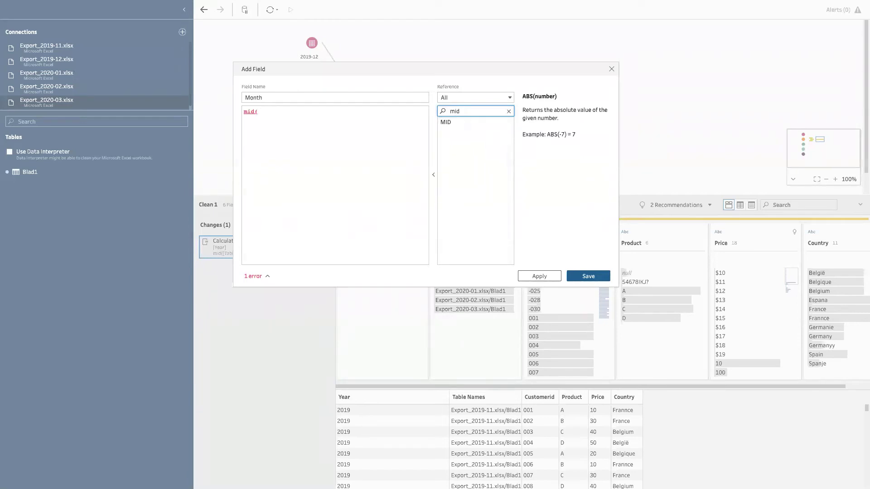
click(450, 122)
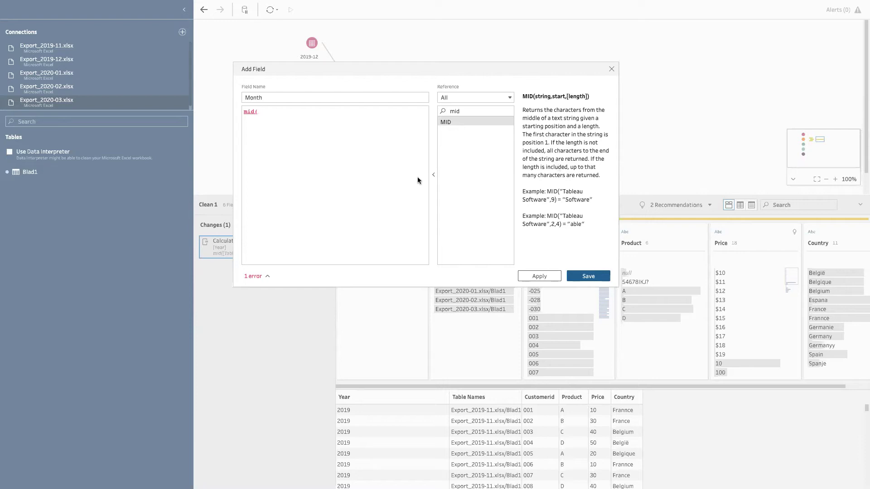
click(434, 175)
Complete the Month formula as mid([Table Names],13,2), save the field, and place it directly after Year
text([)
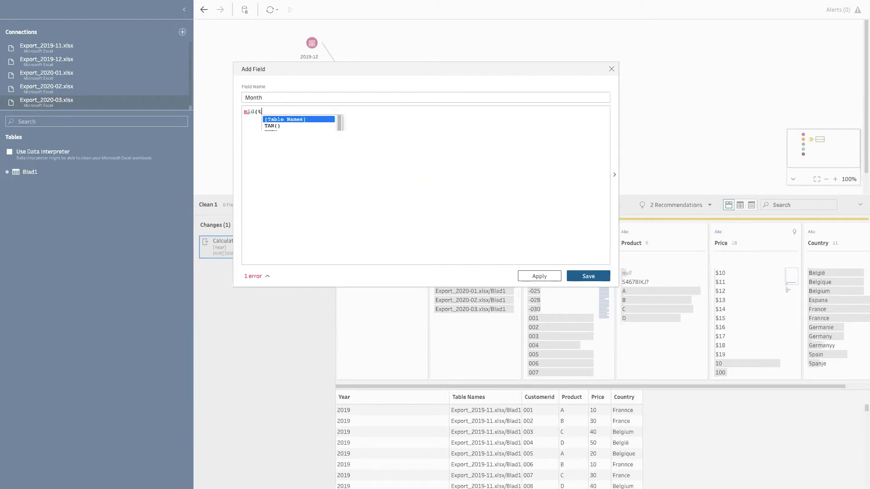
key(Return)
text(,)
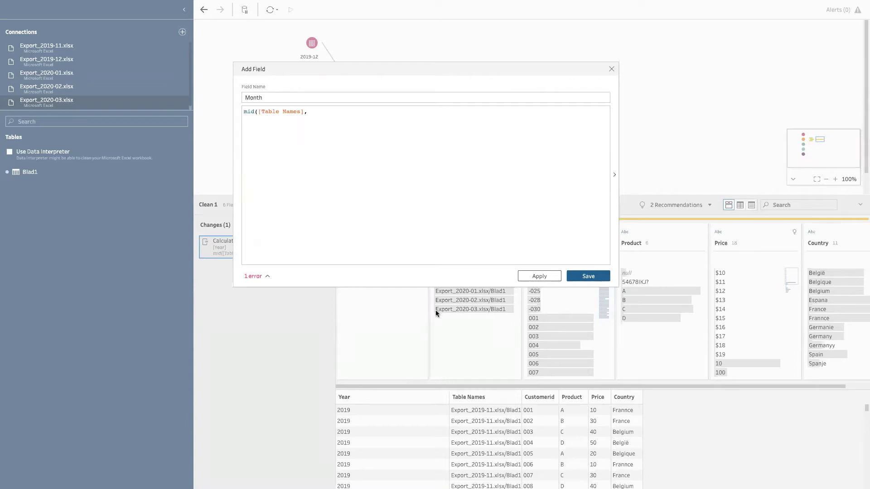
text(13,2))
click(541, 276)
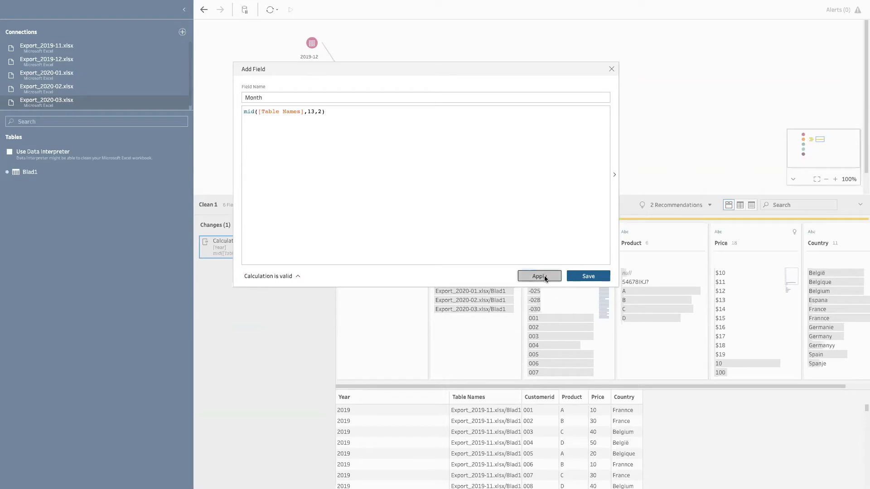
click(578, 277)
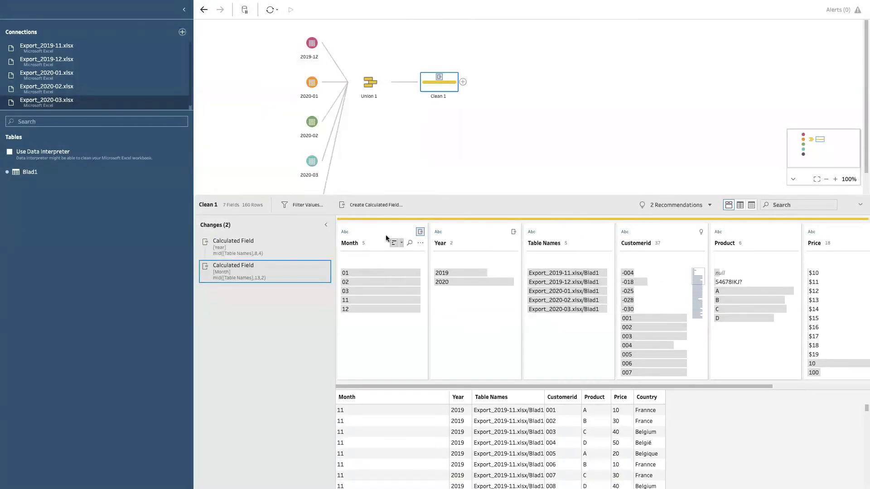
drag(458, 236, 385, 240)
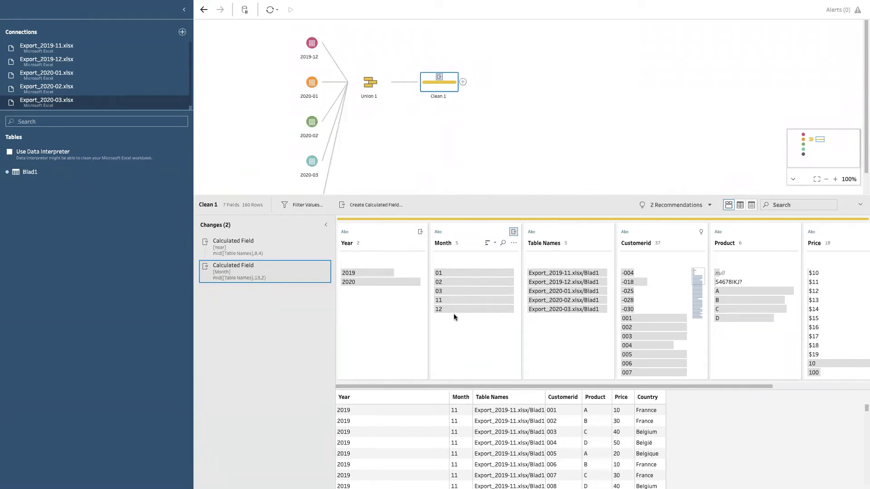
Create a calculated field named Year Month with the formula [Year]+"-"+[Month]
click(378, 205)
drag(412, 137, 378, 162)
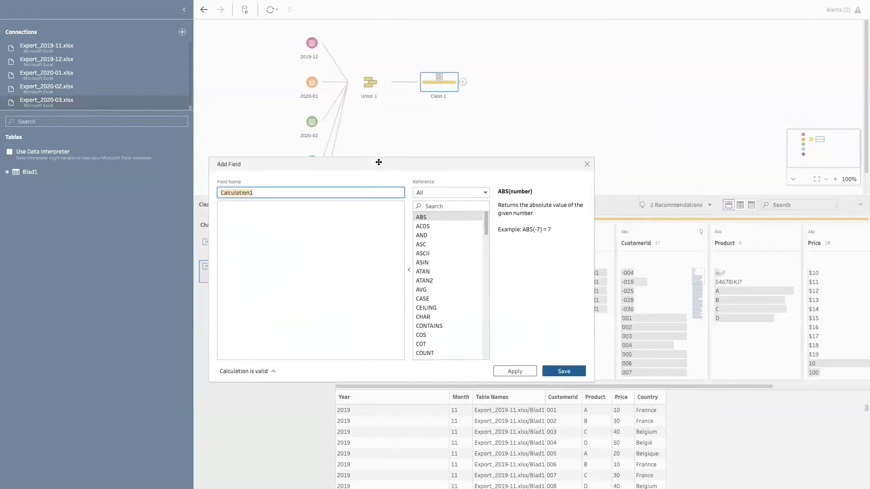
text(Year Month)
click(347, 244)
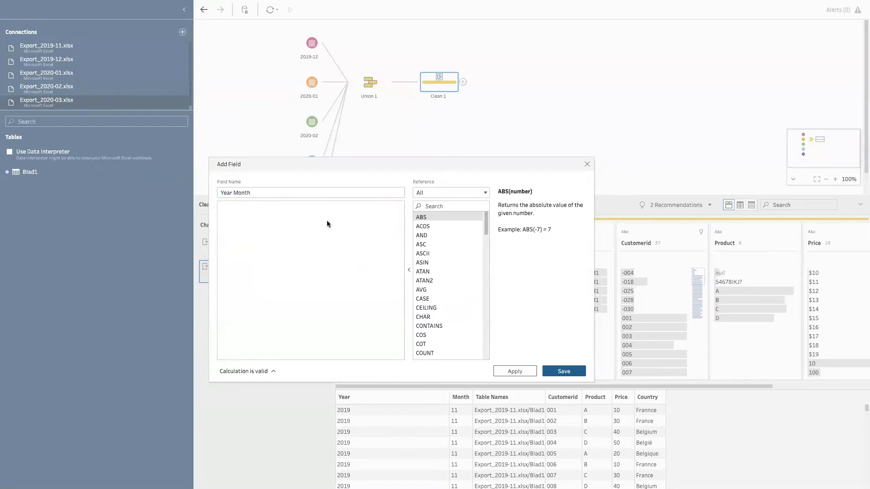
drag(328, 164, 351, 18)
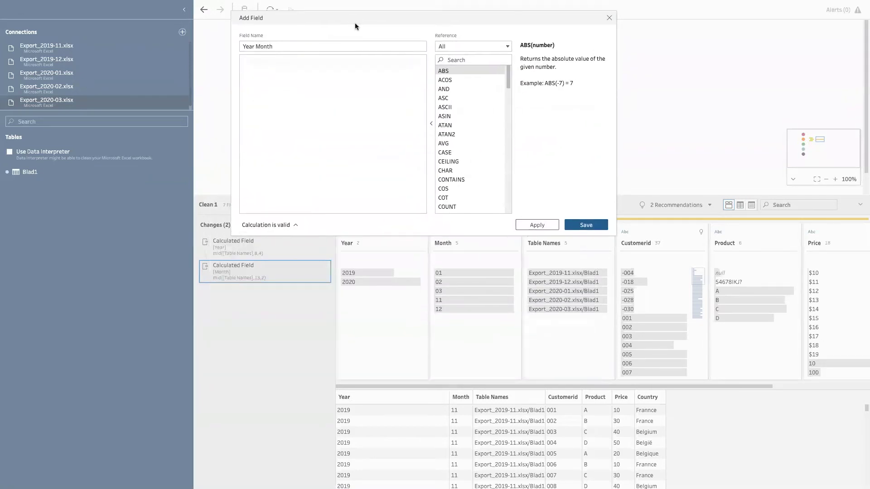
text([Year]+"-"+[Month])
drag(377, 24, 363, 68)
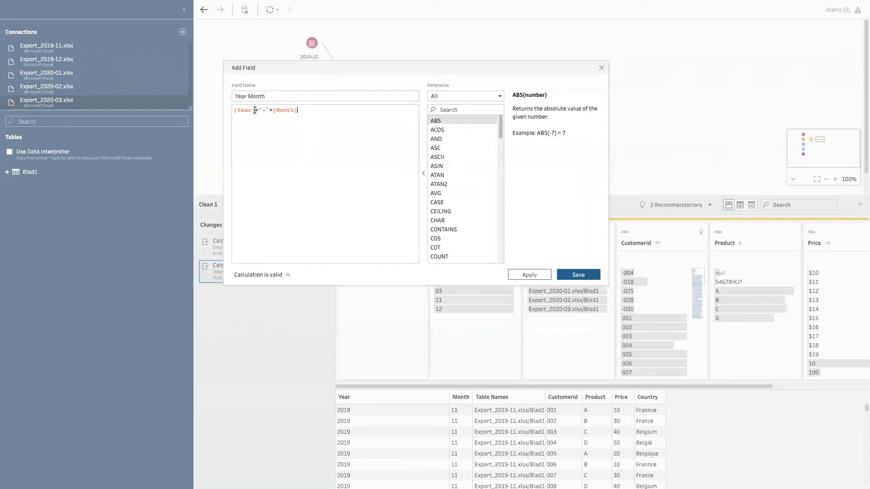
click(567, 274)
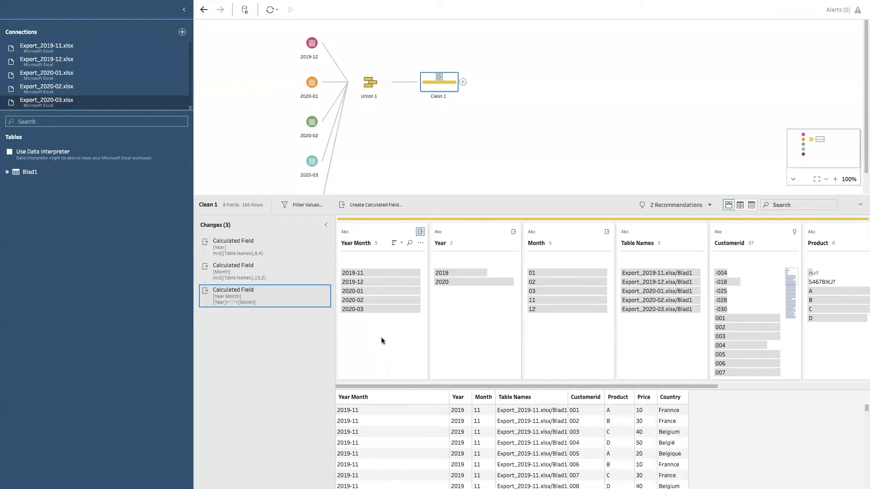
Preview the output of the Clean 1 step in Tableau Desktop
click(472, 133)
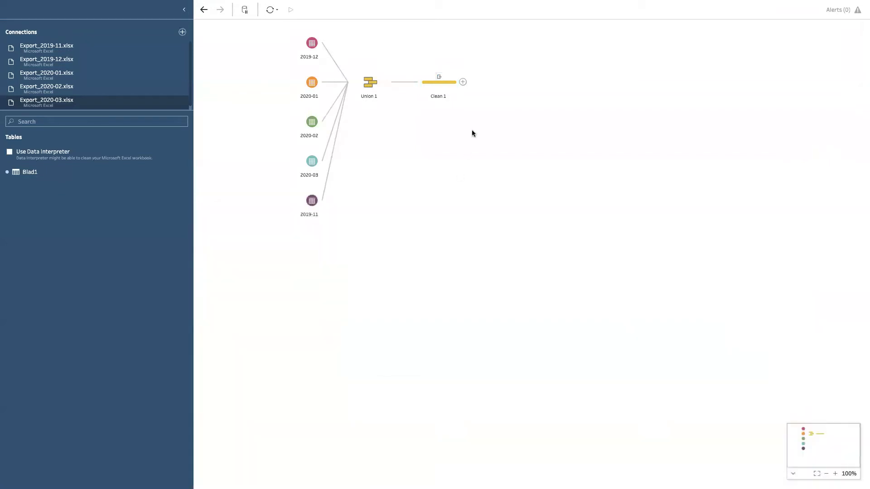
click(442, 82)
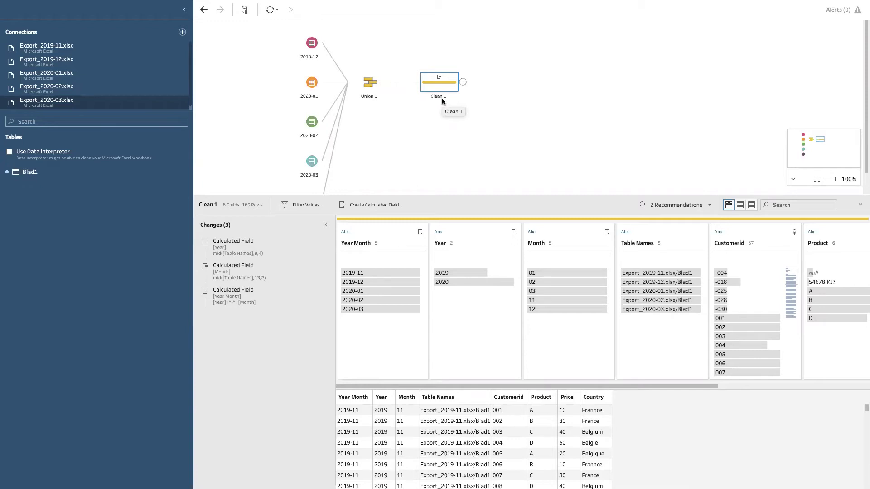
click(463, 82)
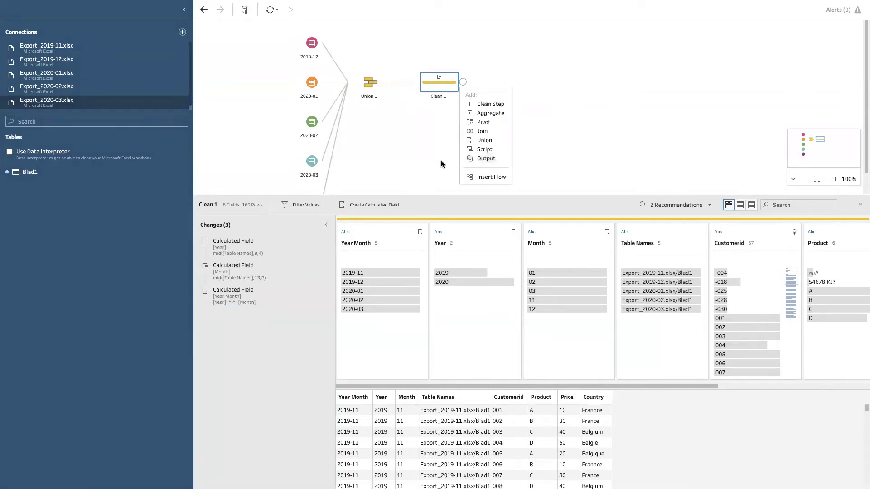
click(552, 117)
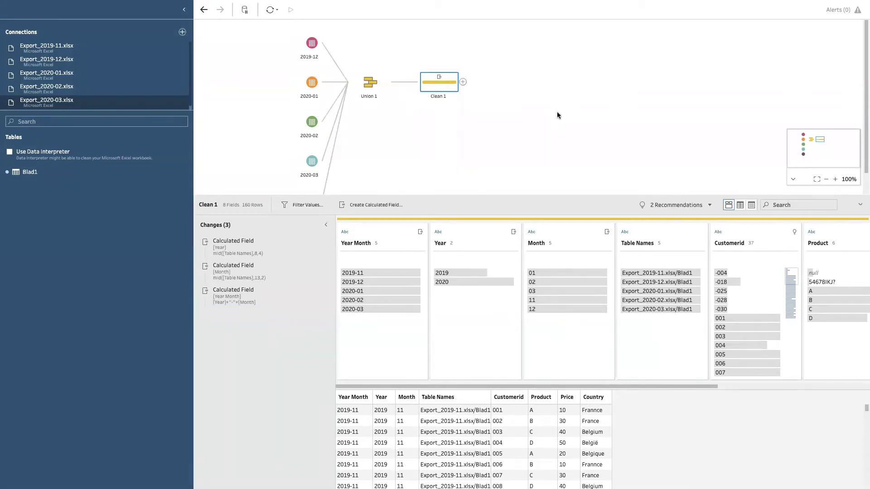
right_click(443, 89)
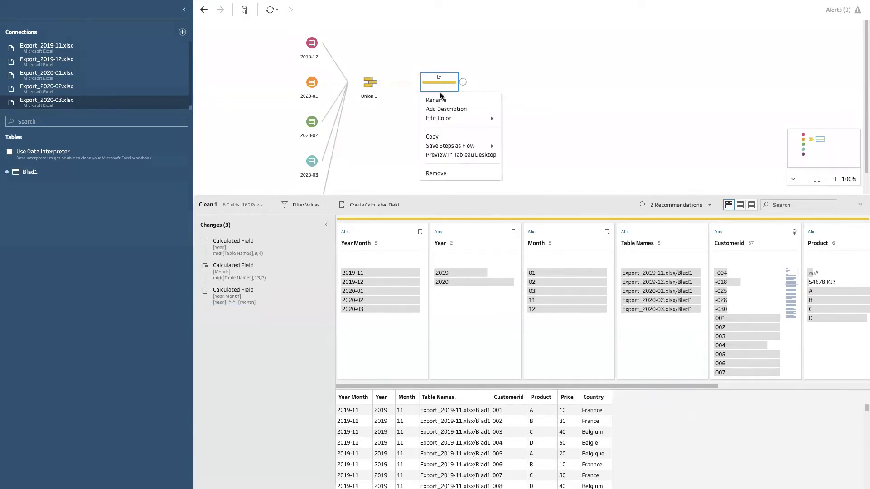
click(479, 155)
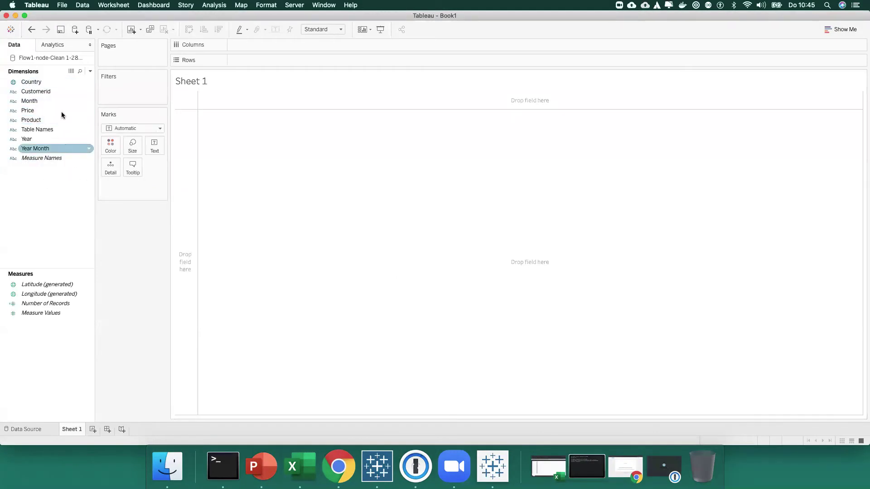
Break the previewed data down into rows by Year and then Month on Sheet 1
drag(31, 82, 48, 91)
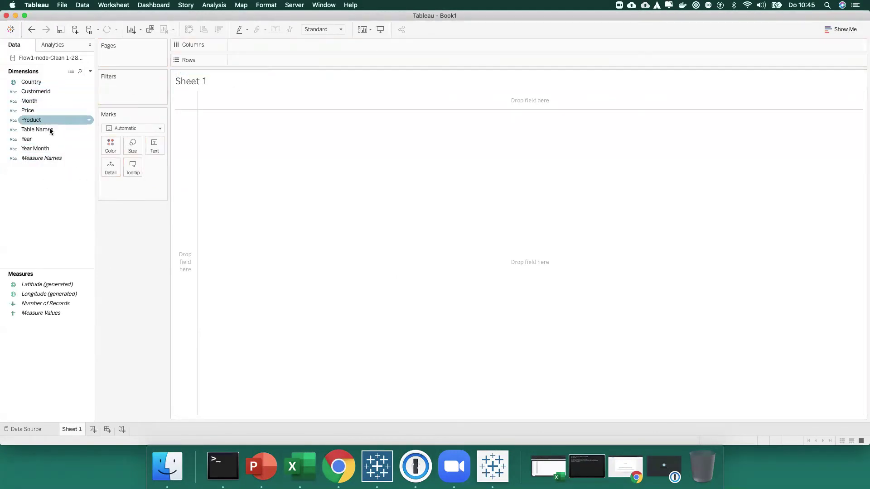
drag(27, 139, 281, 62)
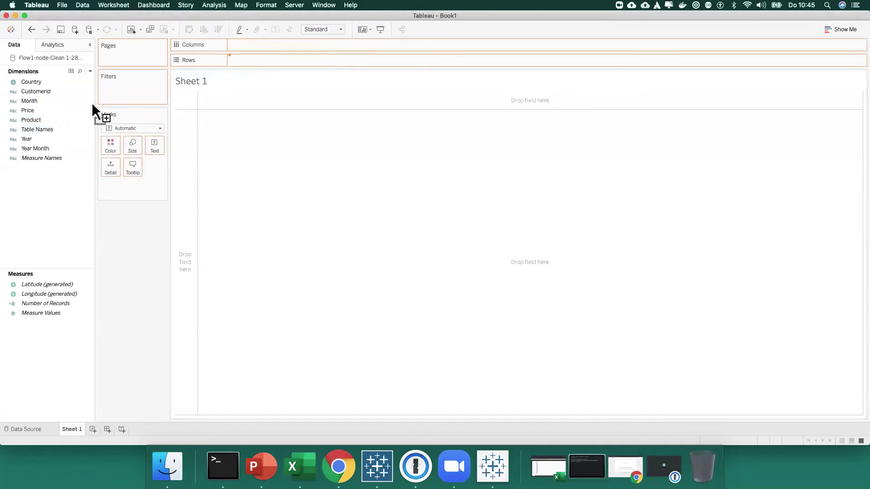
drag(34, 101, 331, 63)
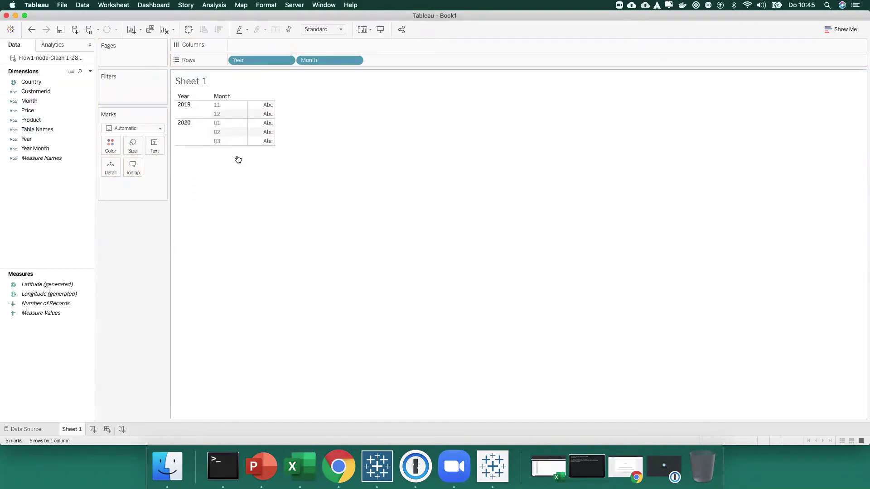
drag(49, 129, 41, 152)
click(31, 120)
click(27, 110)
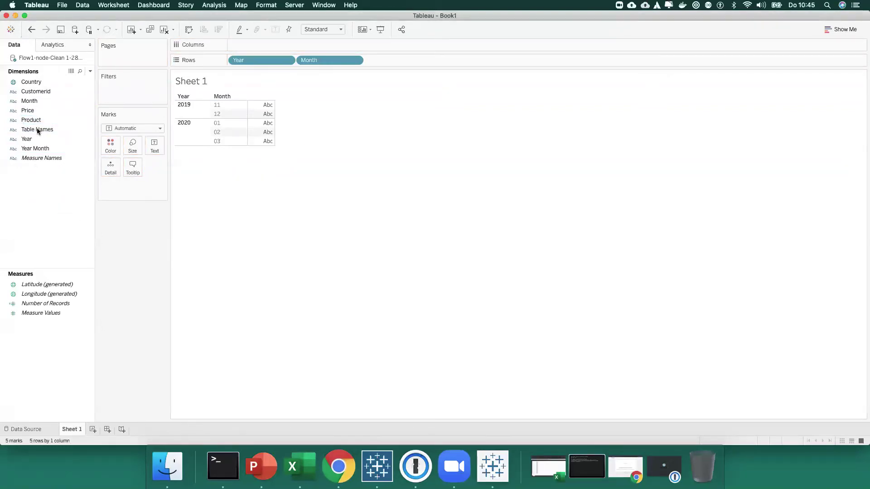
click(33, 121)
click(32, 113)
click(34, 121)
click(35, 114)
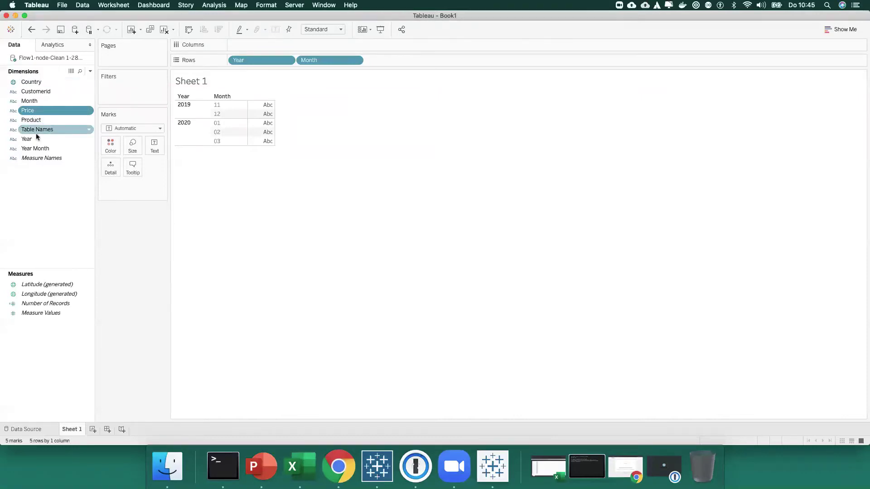
mouse_move(36, 113)
mouse_down()
mouse_move(61, 298)
mouse_move(38, 118)
mouse_up()
key(Escape)
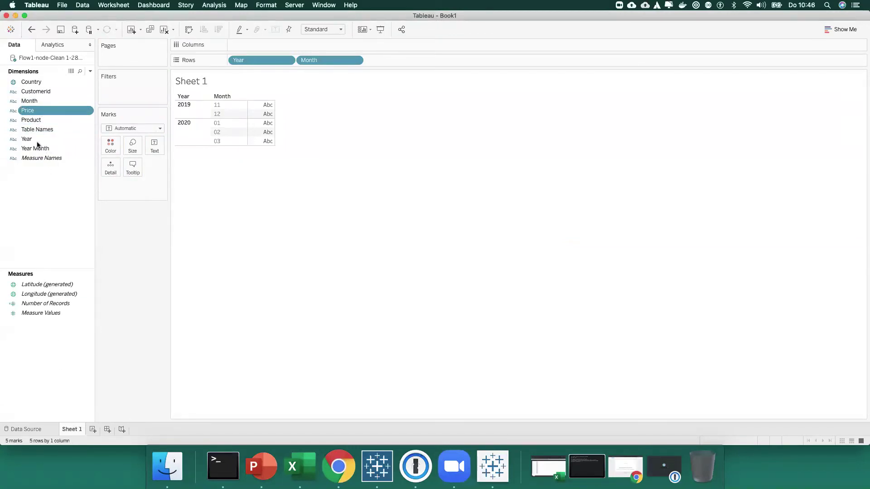
Turn Price into a measure, show its distinct count per month in the table, and take it off the view again
drag(39, 111, 70, 353)
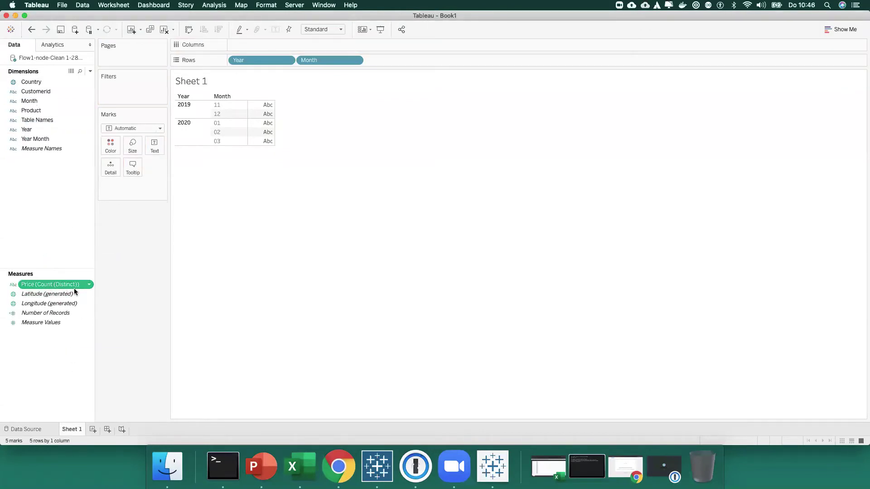
drag(55, 284, 263, 116)
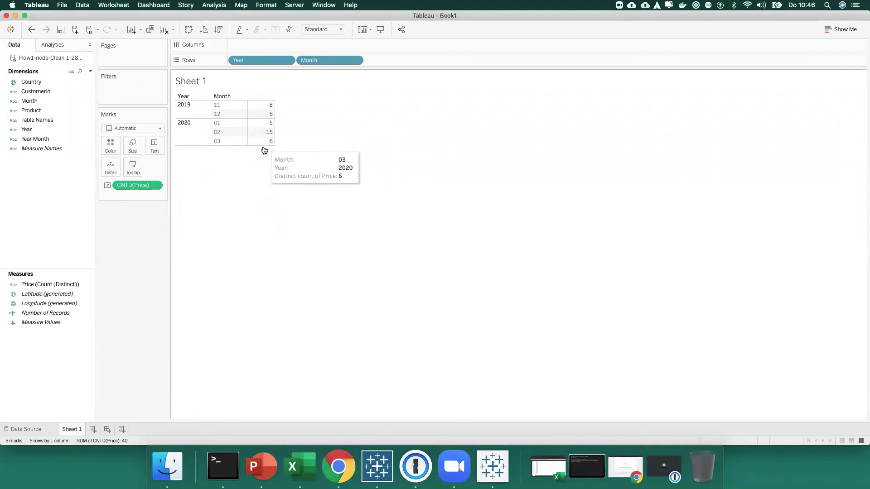
mouse_move(271, 105)
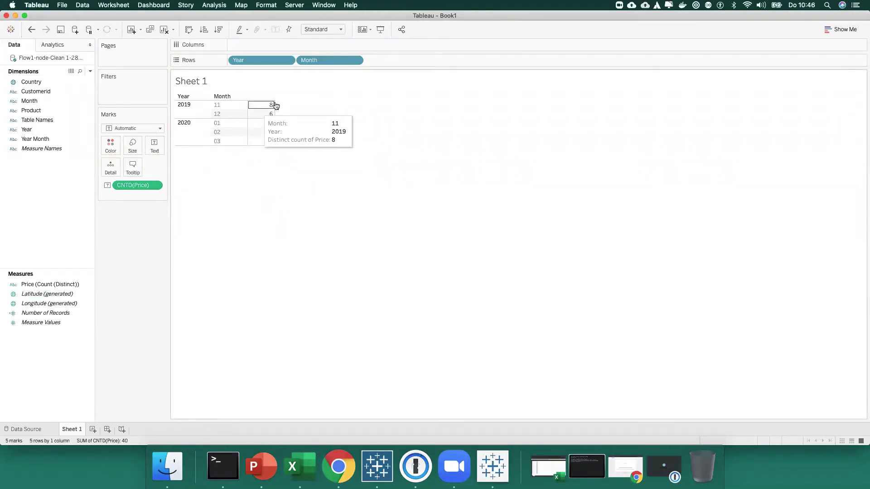
drag(144, 184, 53, 162)
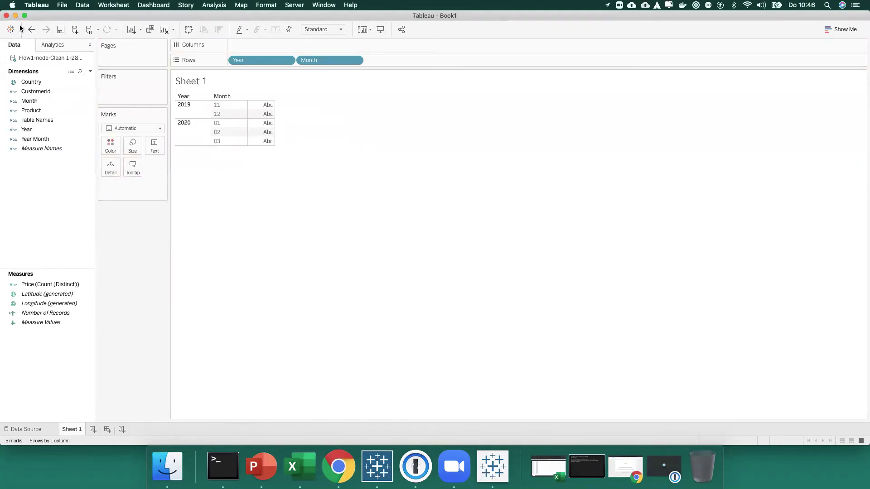
Close the preview workbook without saving, switch back to Tableau Prep Builder, and dismiss the finished-run dialog
click(7, 15)
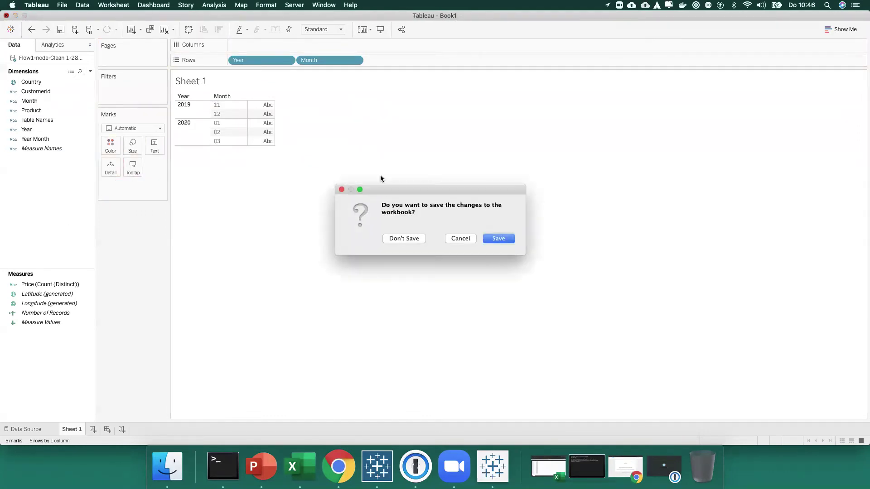
click(412, 238)
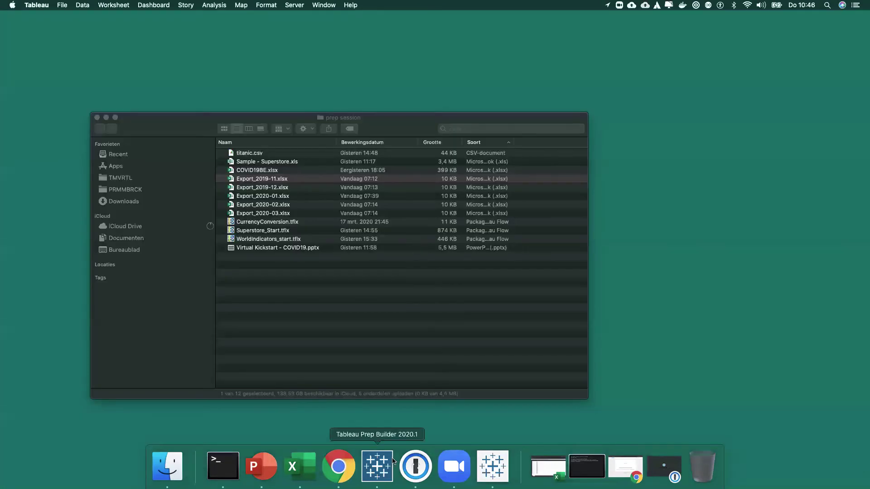
click(371, 471)
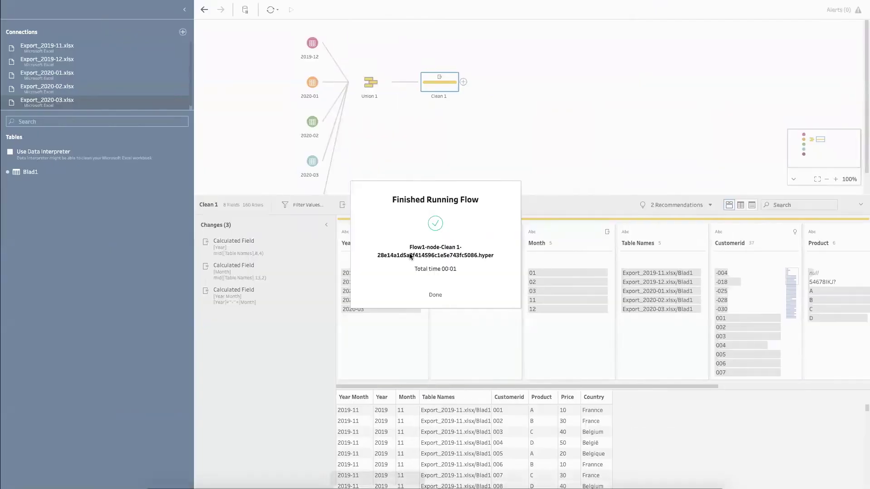
click(439, 294)
Collapse the connections pane and examine the Customerid values in the Clean 1 profile for inconsistent entries
drag(625, 386, 543, 400)
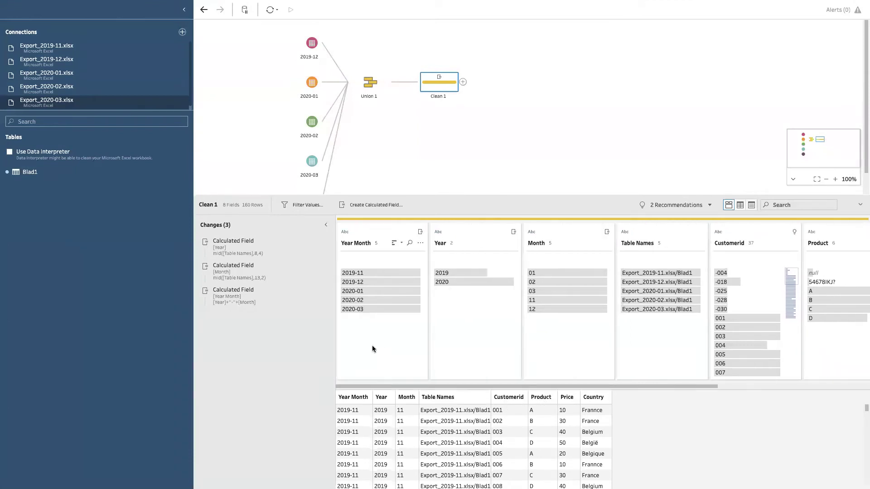
click(183, 10)
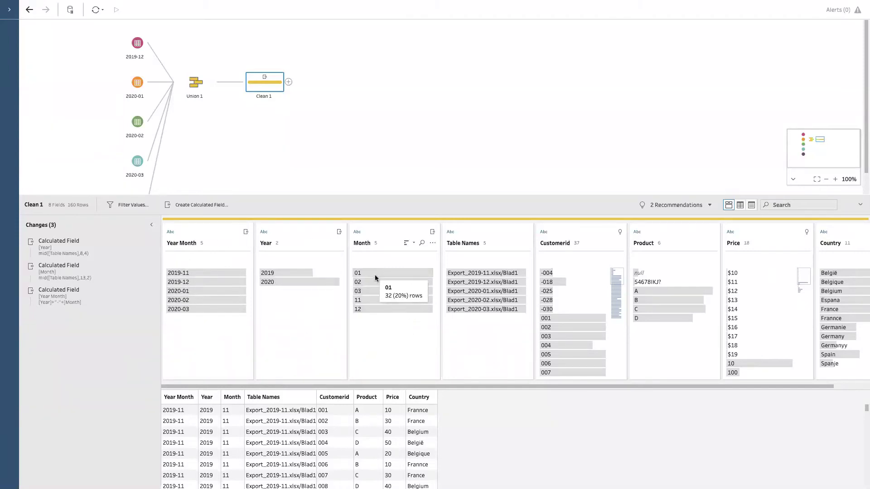
drag(429, 386, 479, 384)
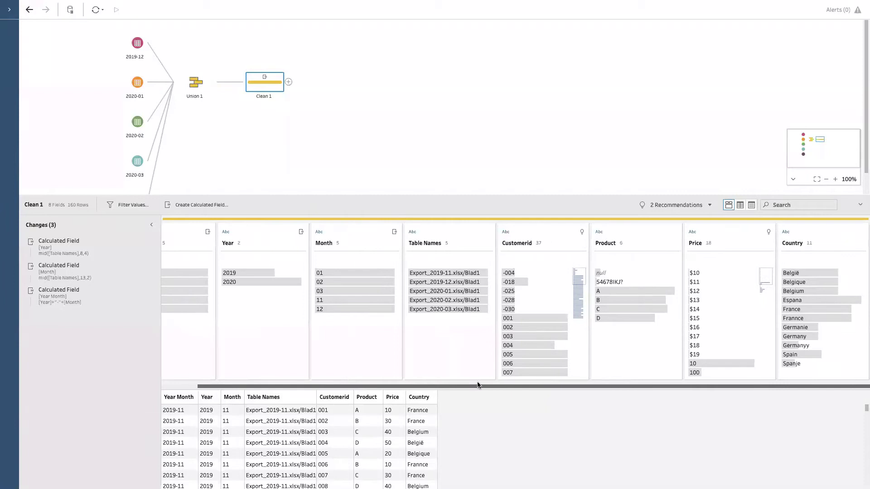
scroll(523, 326, down, 8)
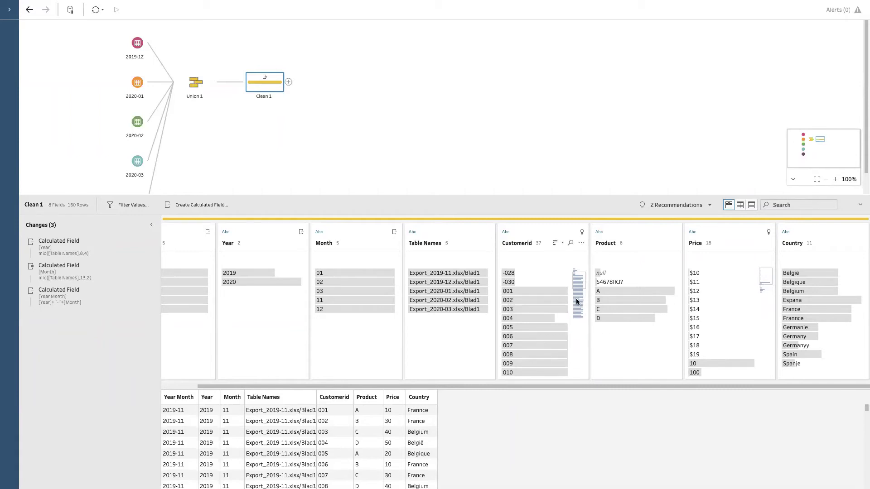
mouse_move(538, 351)
scroll(538, 351, down, 7)
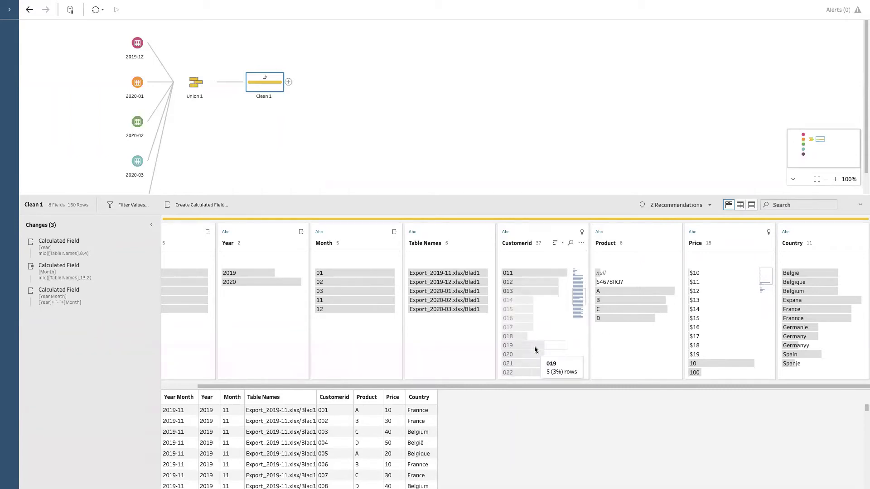
scroll(537, 344, up, 8)
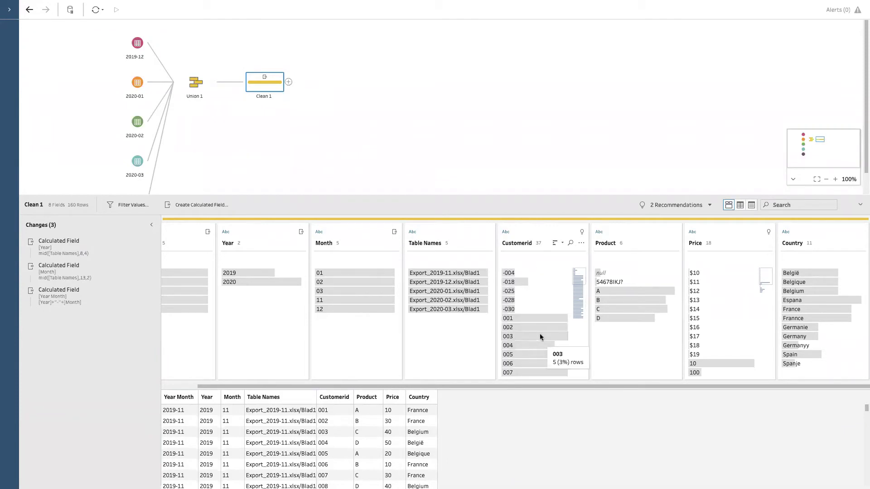
mouse_move(509, 278)
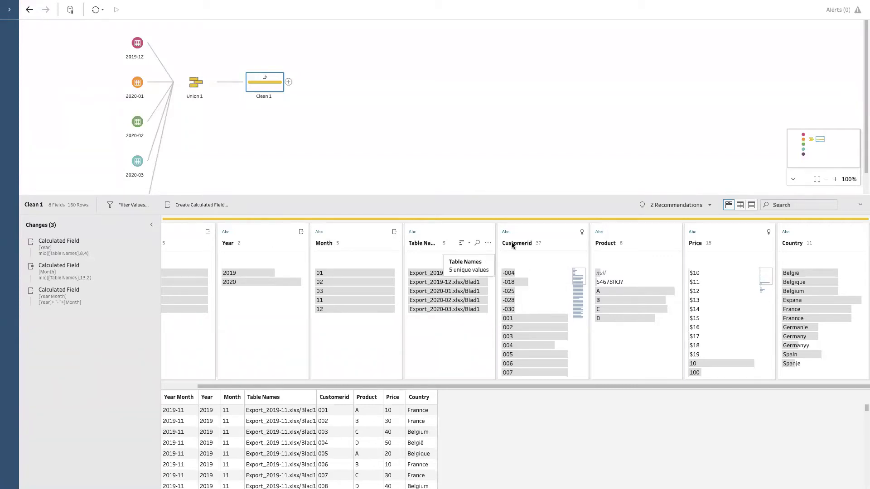
Start a custom calculation based on the Customerid field and name it CustomerID
click(581, 243)
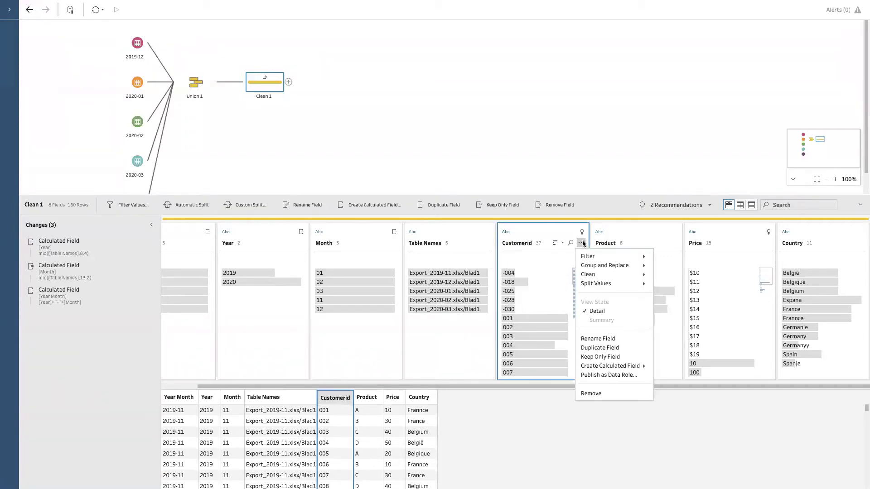
mouse_move(618, 366)
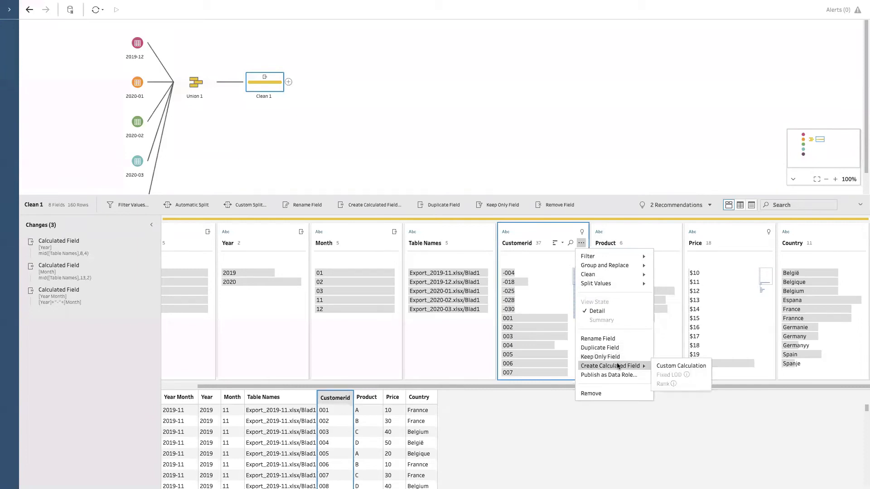
click(659, 366)
drag(341, 144, 183, 209)
text(CustomerID)
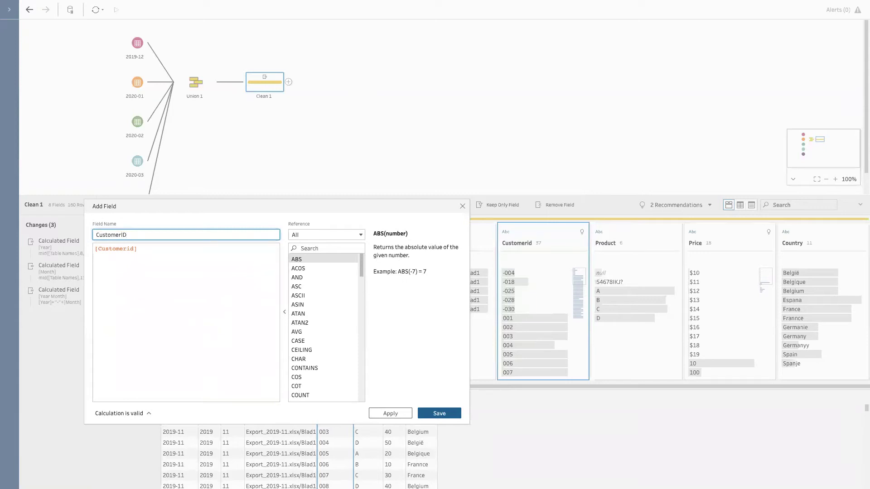
Complete the CustomerID formula as replace([Customerid],"-",""), save the field, and place it directly after Customerid
click(118, 270)
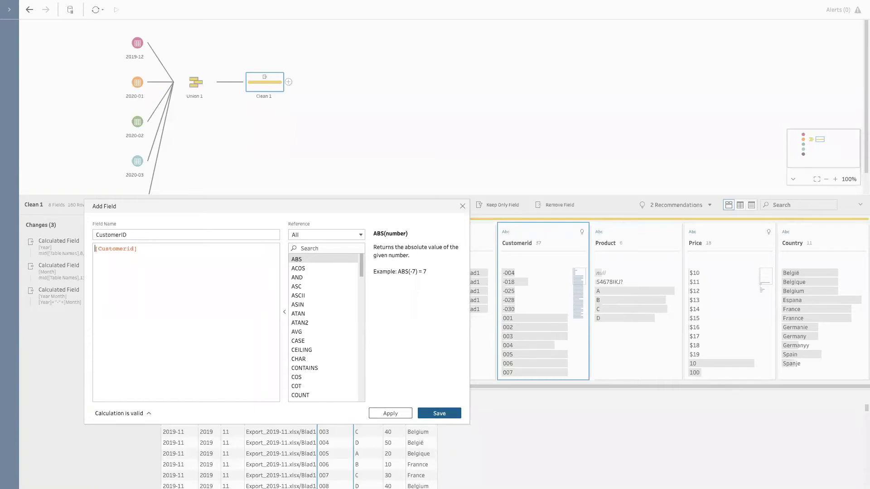
text(replace()
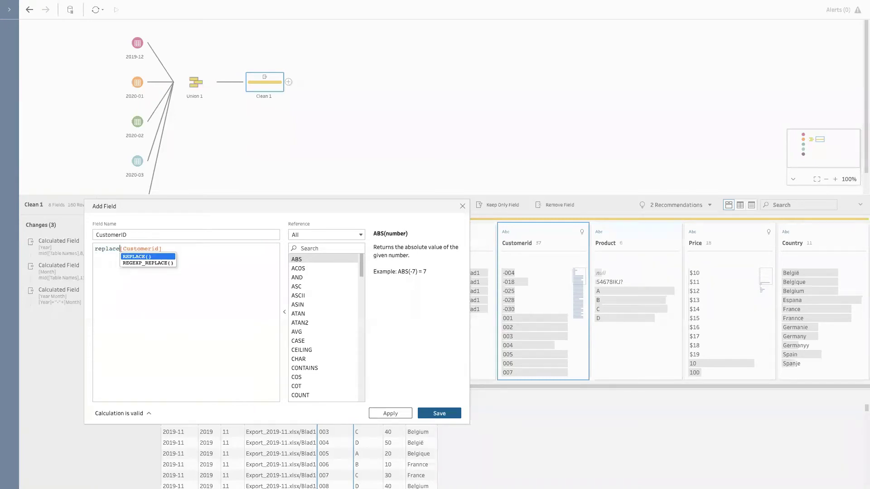
click(171, 248)
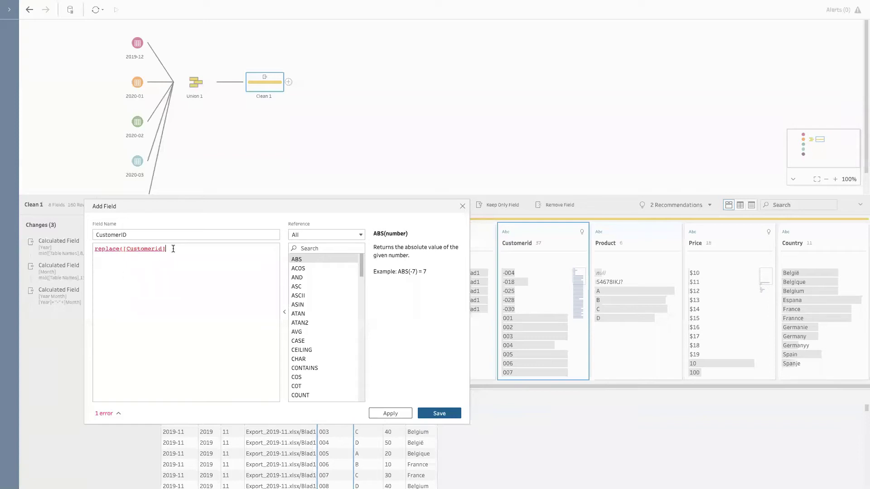
text(,"-")
text(,""))
click(390, 413)
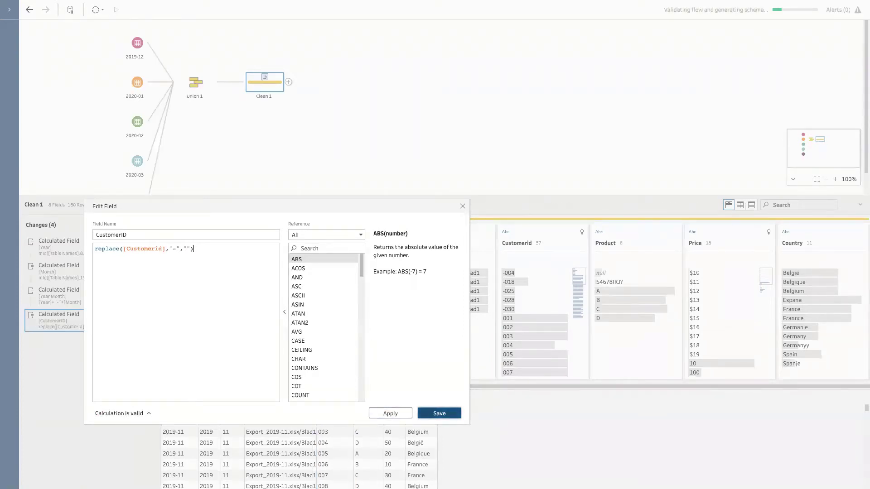
key(Escape)
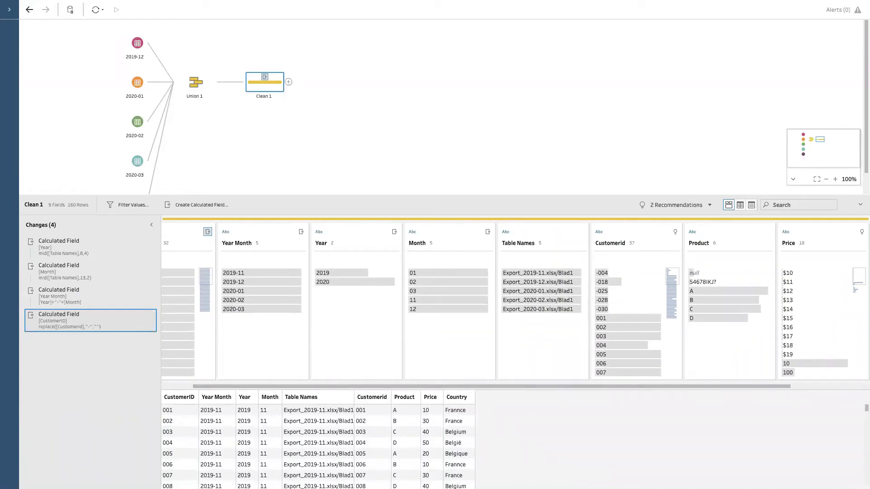
drag(179, 397, 371, 396)
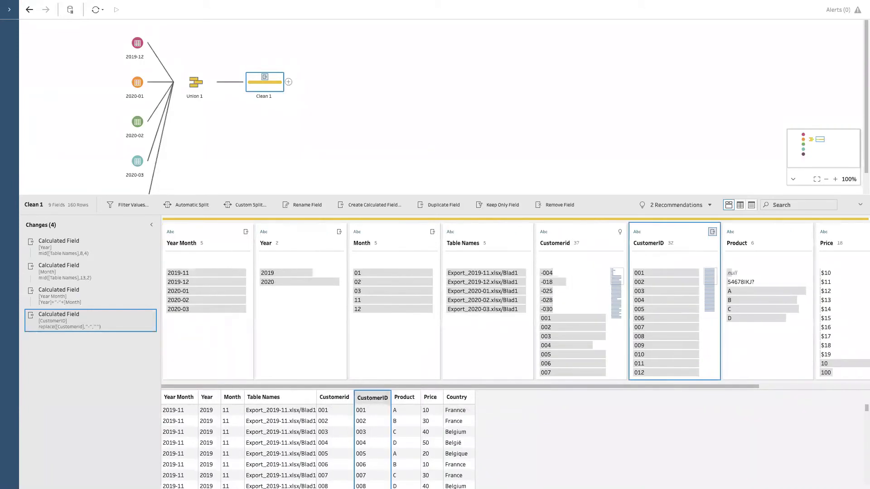
Compare the Customerid and CustomerID columns in the data rows, and highlight the rows for Customerid value -004 to check its cleaned counterpart
scroll(317, 444, down, 3)
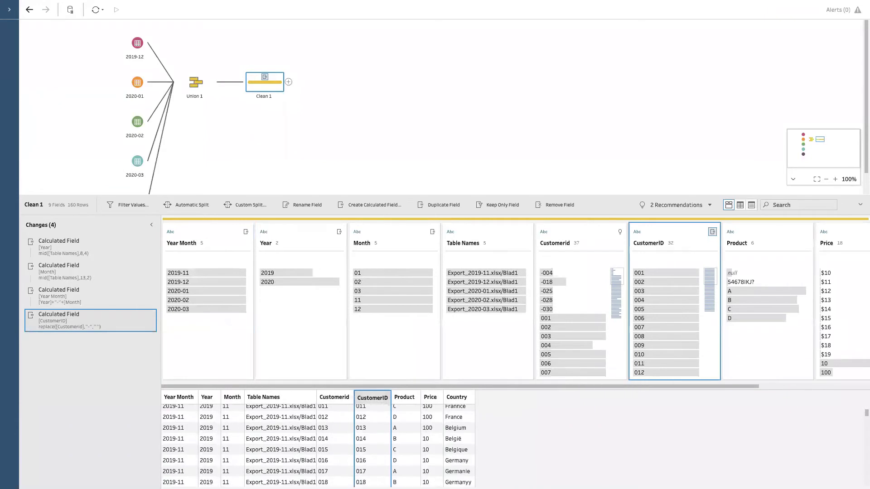
scroll(317, 444, up, 3)
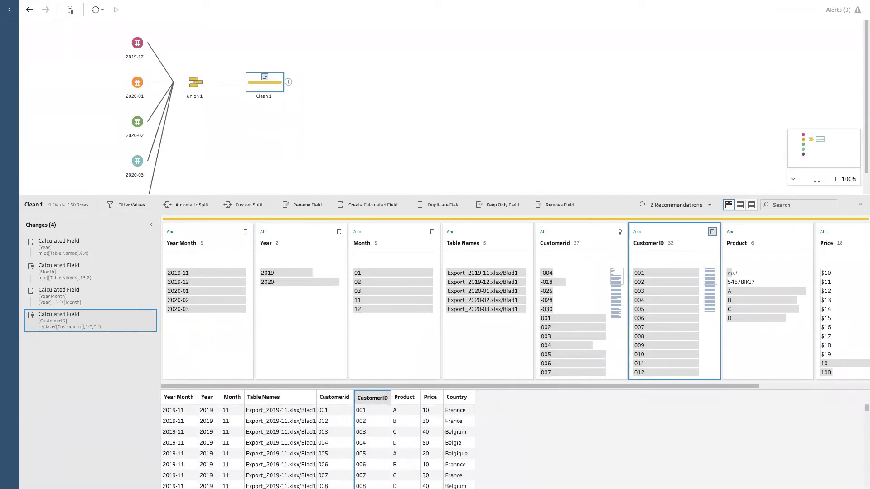
scroll(317, 444, down, 6)
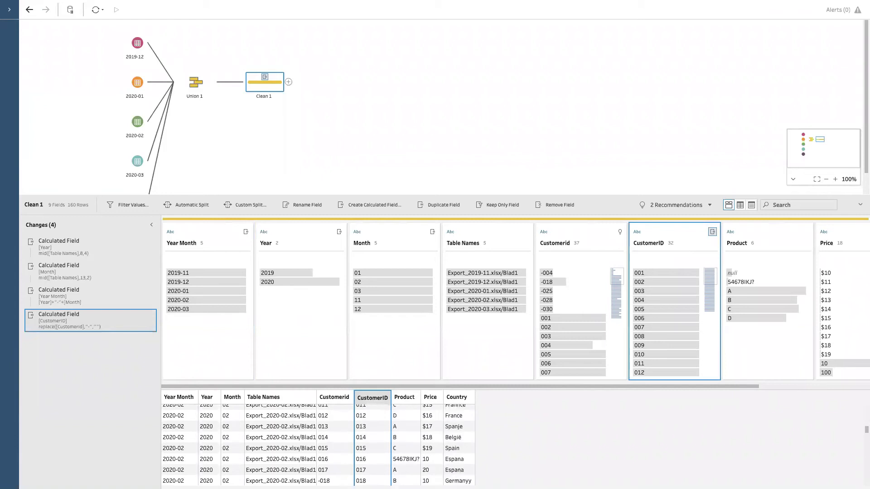
scroll(317, 444, up, 5)
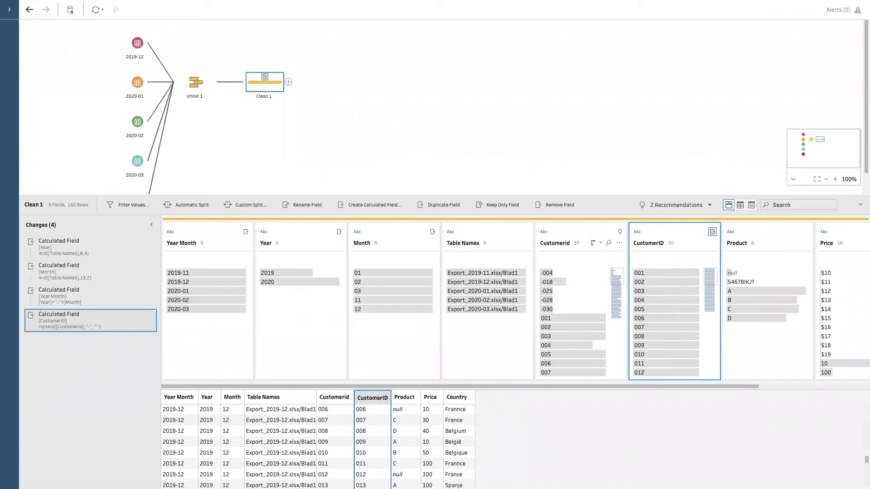
click(549, 274)
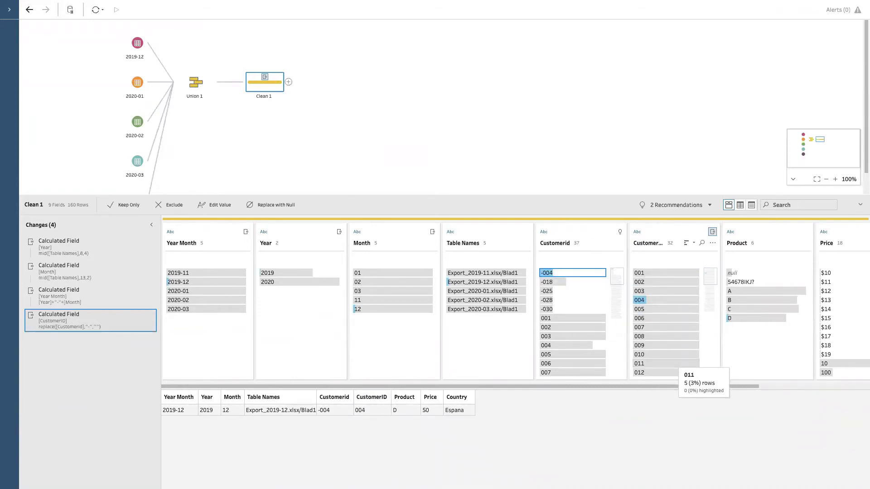
click(582, 273)
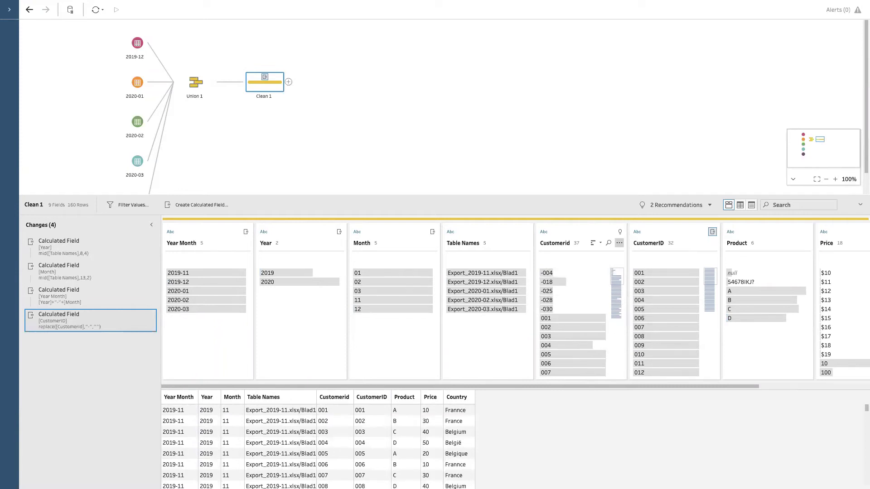
Remove the original Customerid field and look through the values of the remaining CustomerID field
click(619, 243)
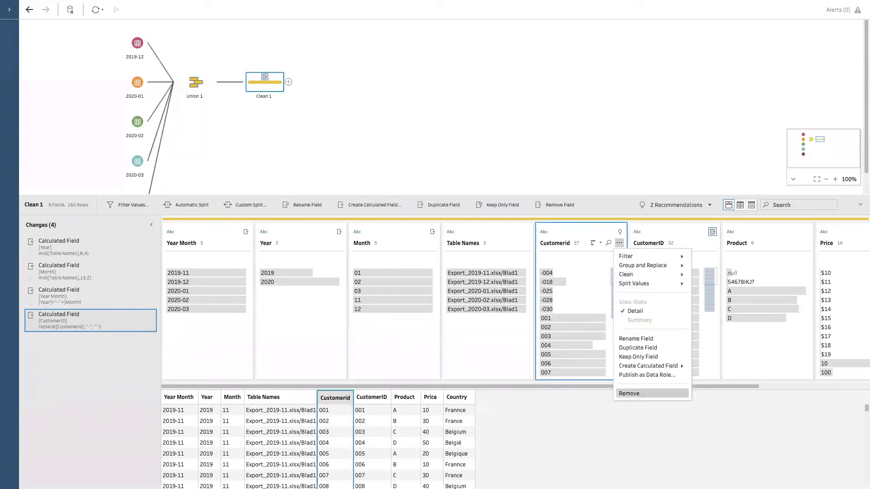
click(634, 393)
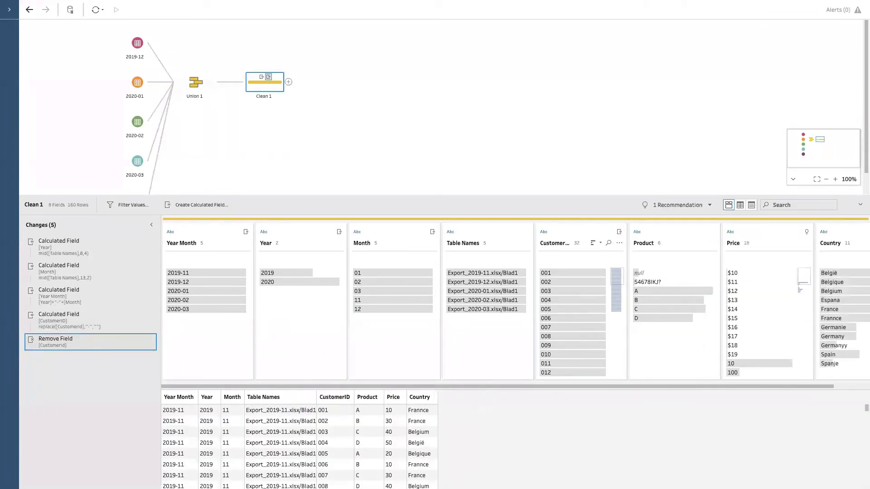
scroll(572, 337, down, 3)
scroll(572, 321, down, 4)
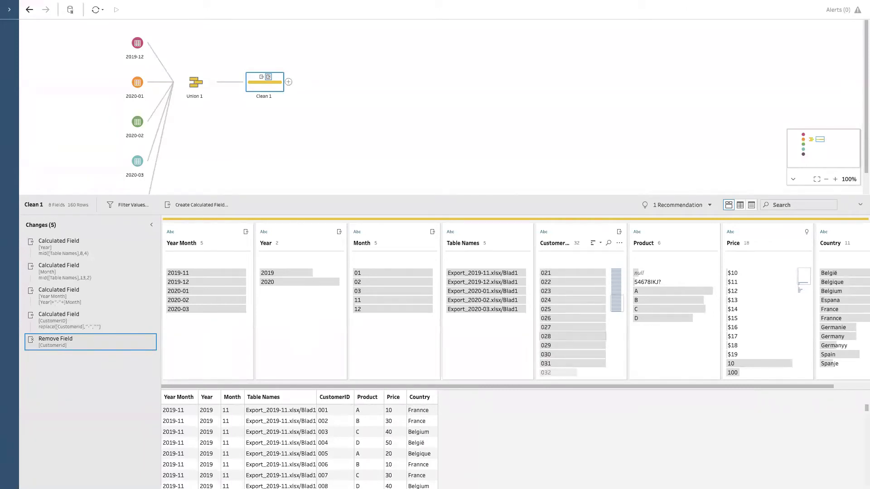
scroll(589, 354, up, 3)
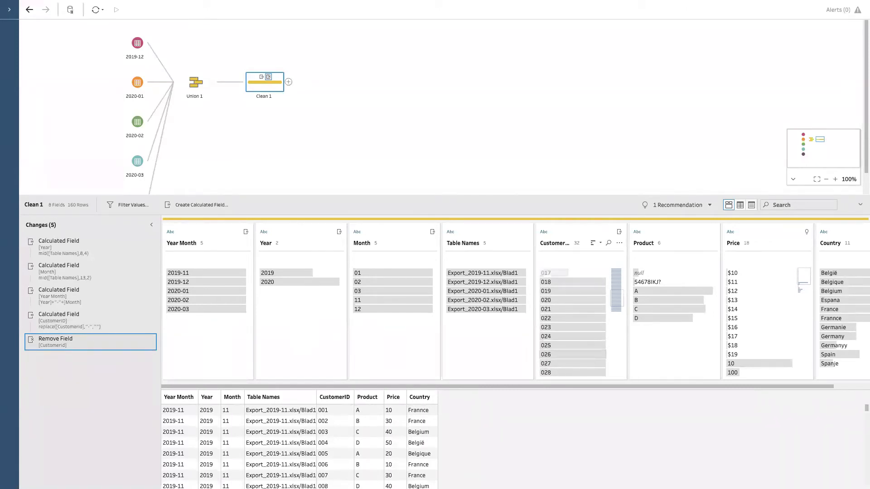
scroll(572, 321, up, 4)
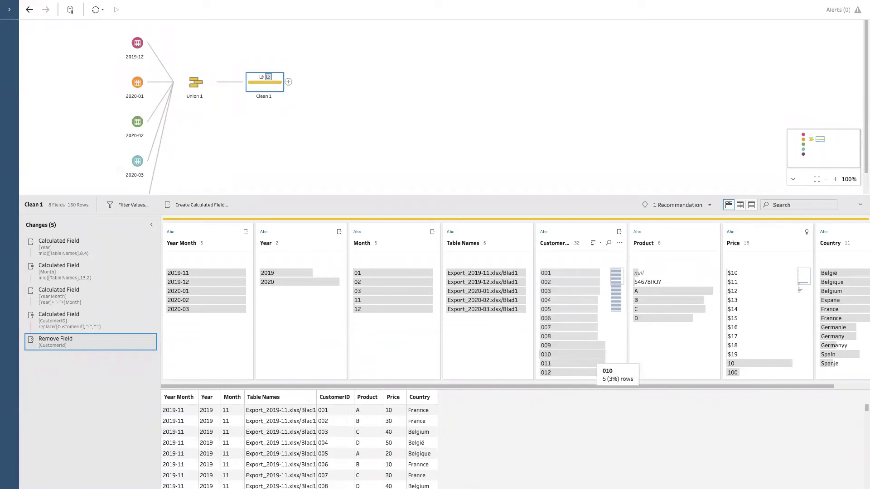
scroll(572, 321, down, 6)
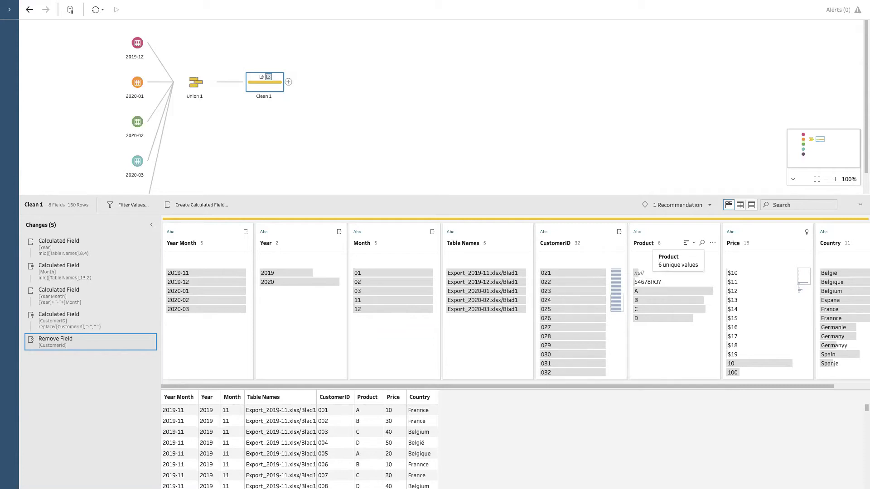
Exclude the null values from the Product field
mouse_move(670, 319)
mouse_move(654, 273)
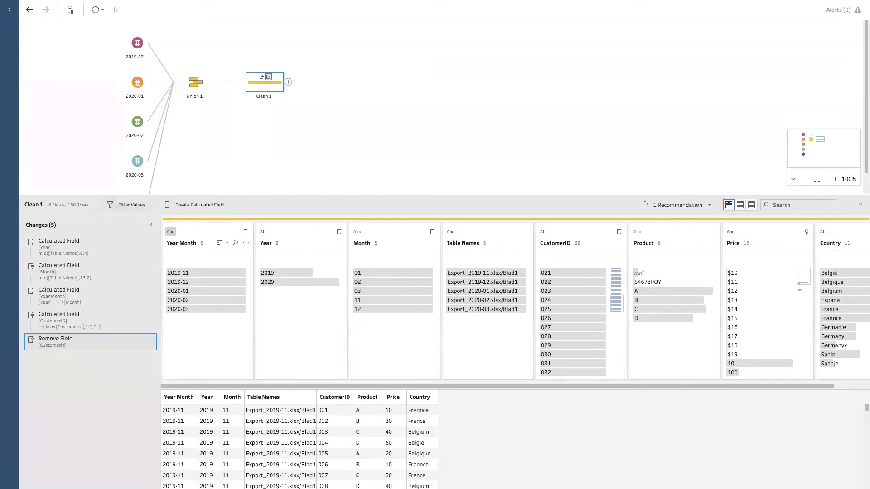
click(647, 273)
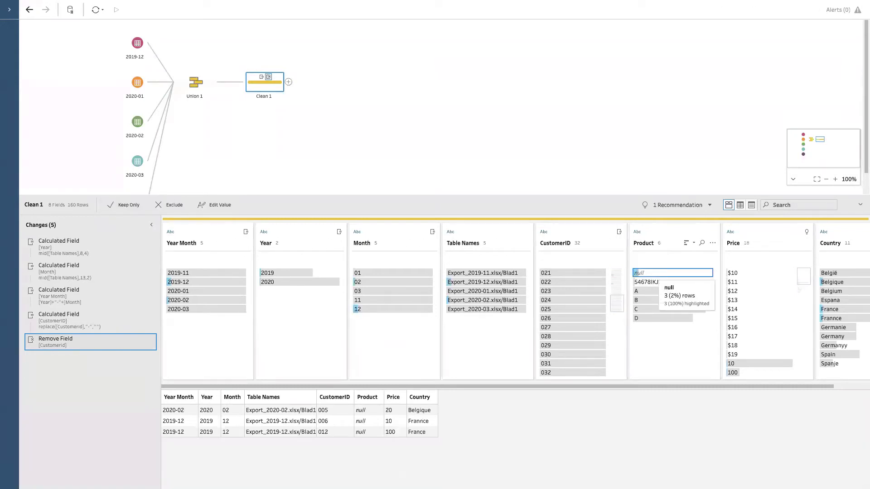
right_click(649, 274)
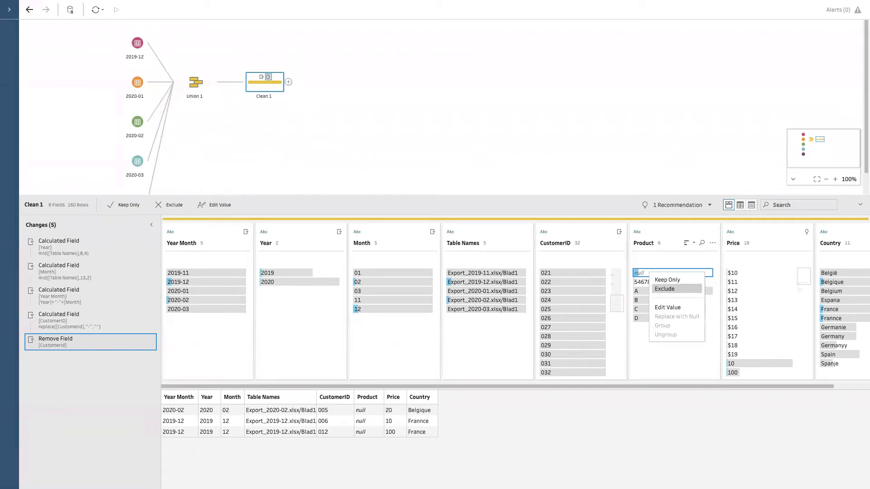
click(664, 288)
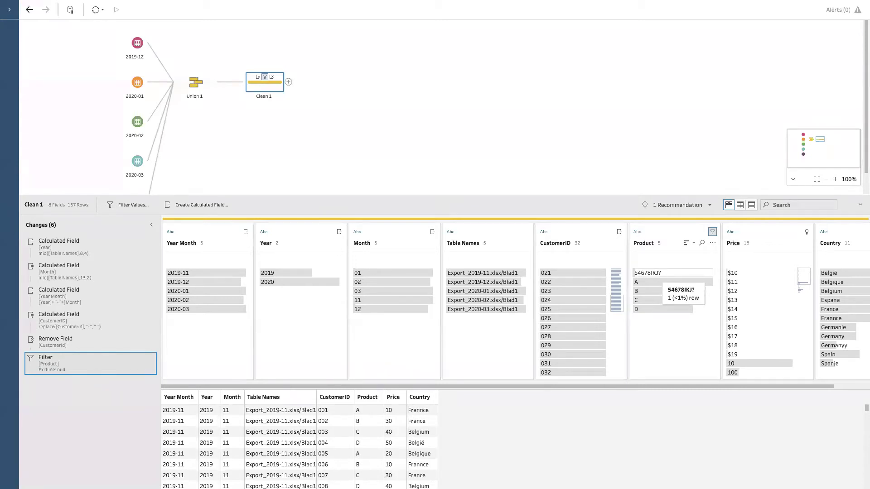
Replace the invalid Product value 54678IKJ? with A
click(656, 273)
right_click(656, 273)
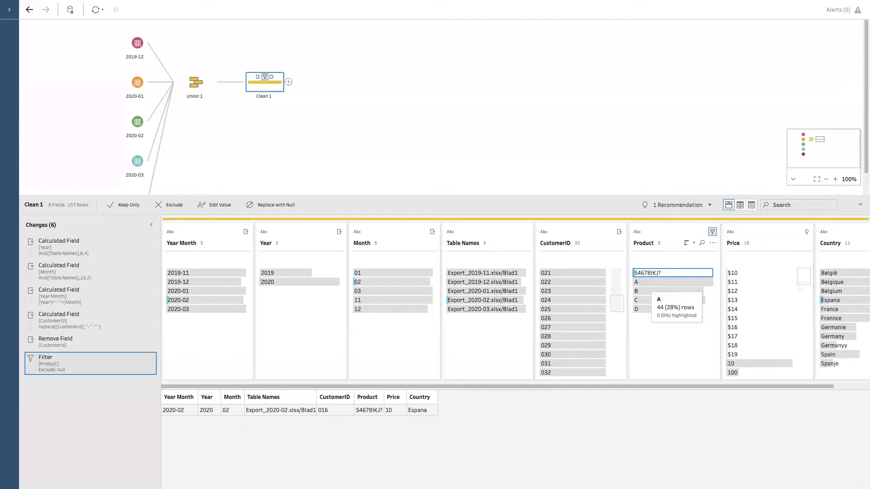
click(671, 273)
click(671, 273)
text(A)
key(Return)
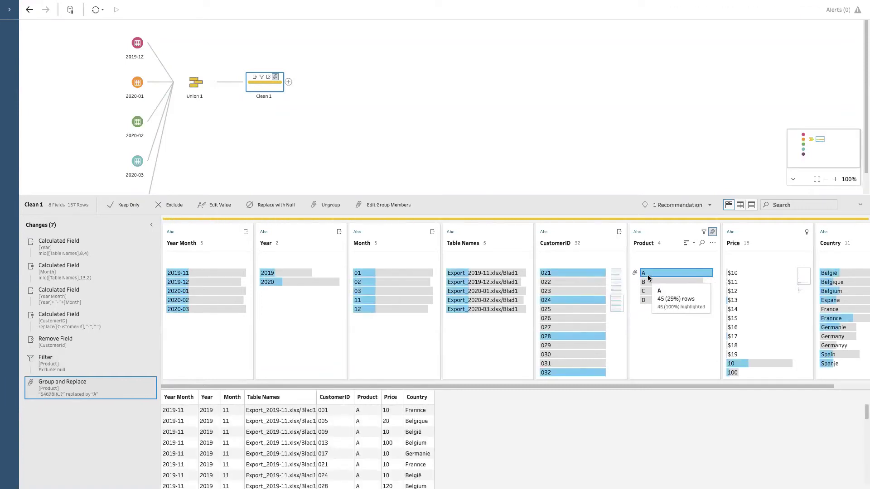
click(660, 356)
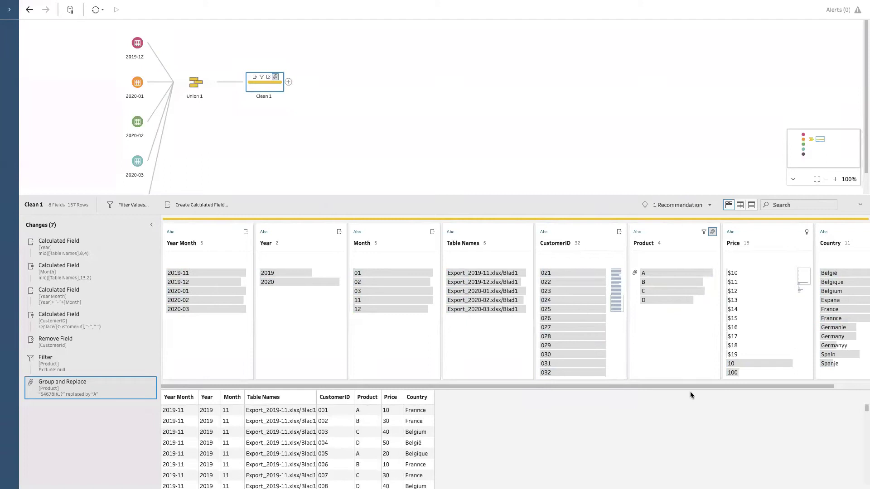
Start a calculated field on Price that strips the dollar sign with the formula REPLACE([Price],"$","")
drag(686, 384, 767, 375)
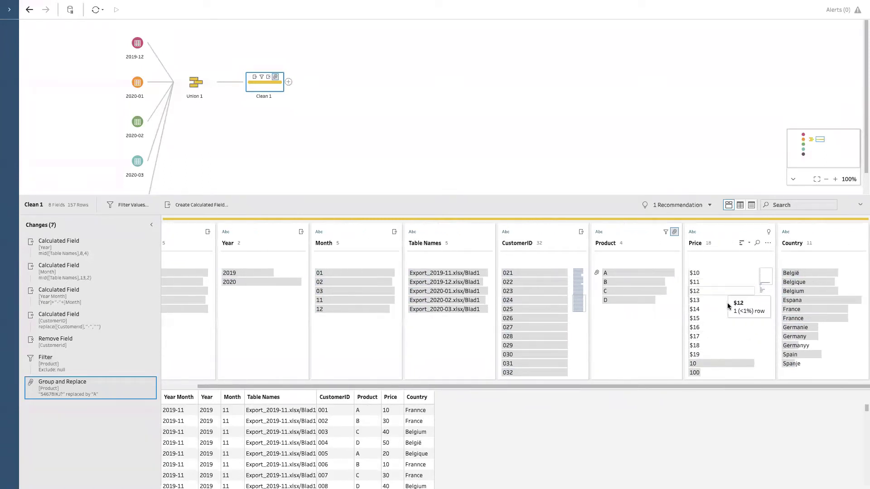
scroll(734, 319, down, 2)
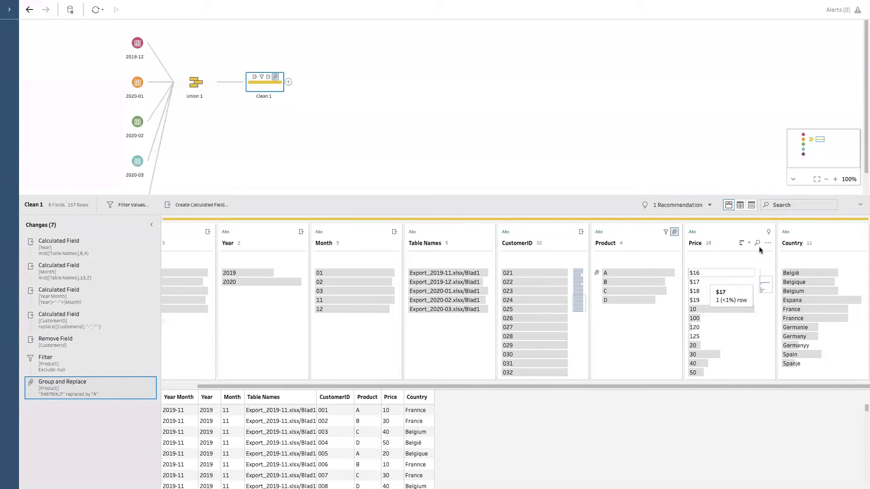
click(748, 230)
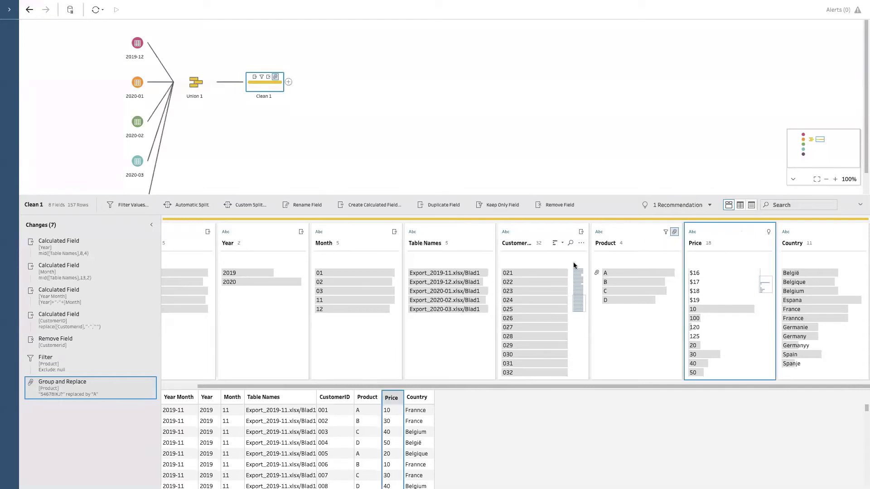
click(374, 204)
drag(391, 182, 369, 223)
click(258, 252)
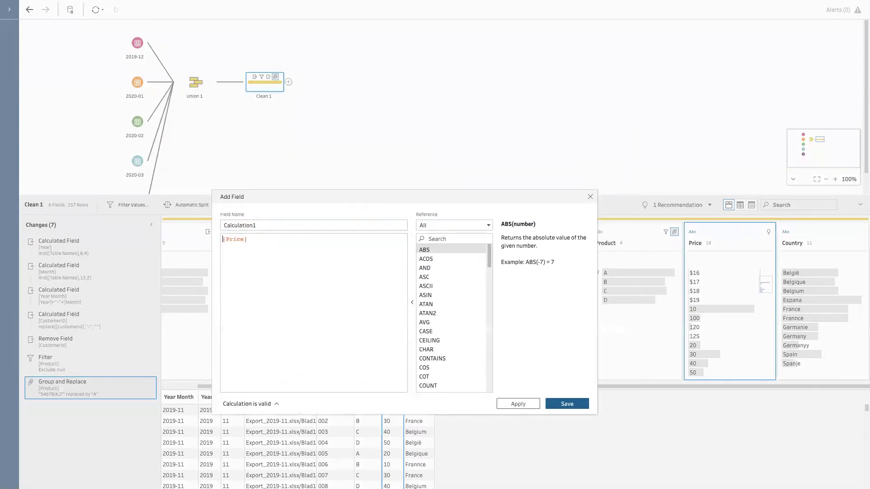
text(repla)
key(Return)
key(BackSpace)
text(,")
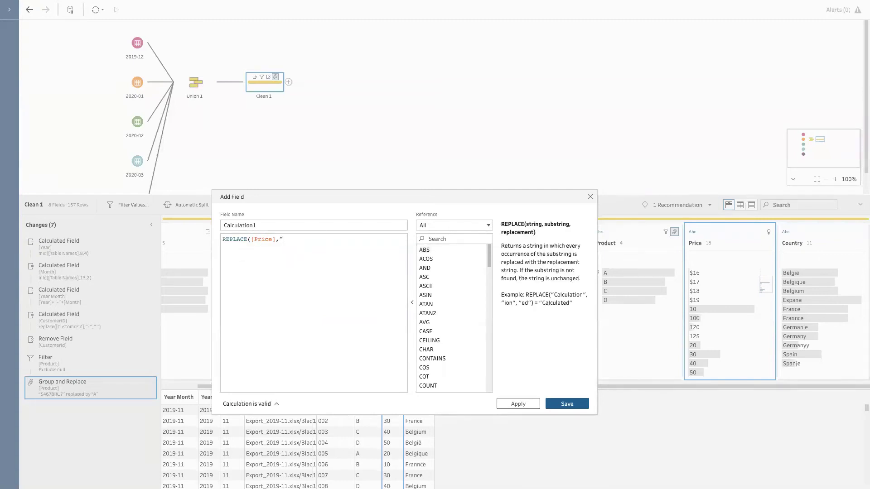
text($","")
Name the calculated field Price cleaned, apply it and save it
click(222, 225)
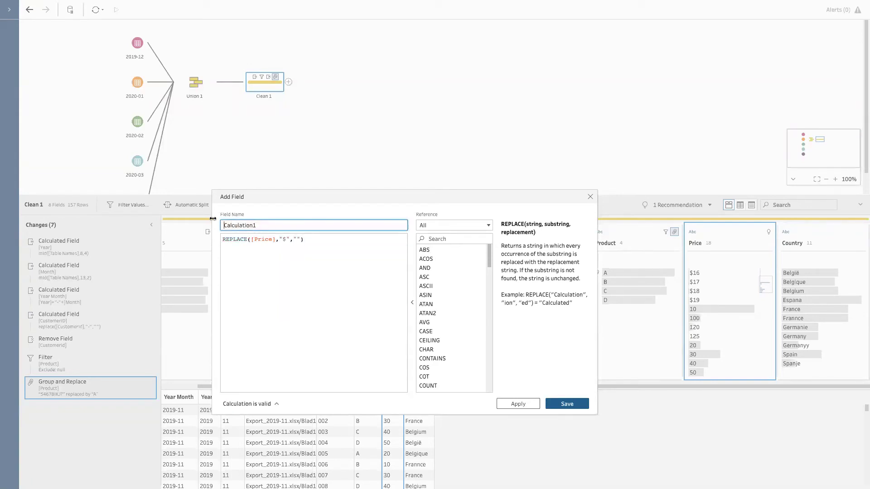
double_click(258, 226)
text(Price cleaned)
click(528, 404)
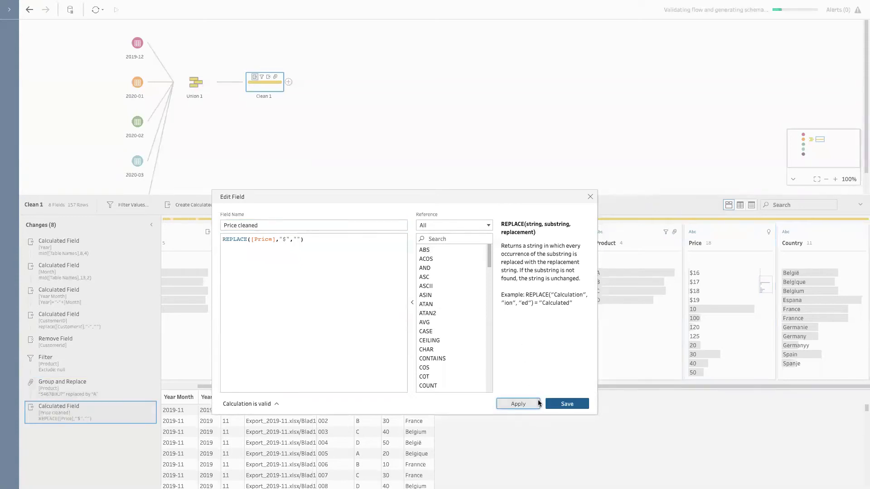
click(563, 403)
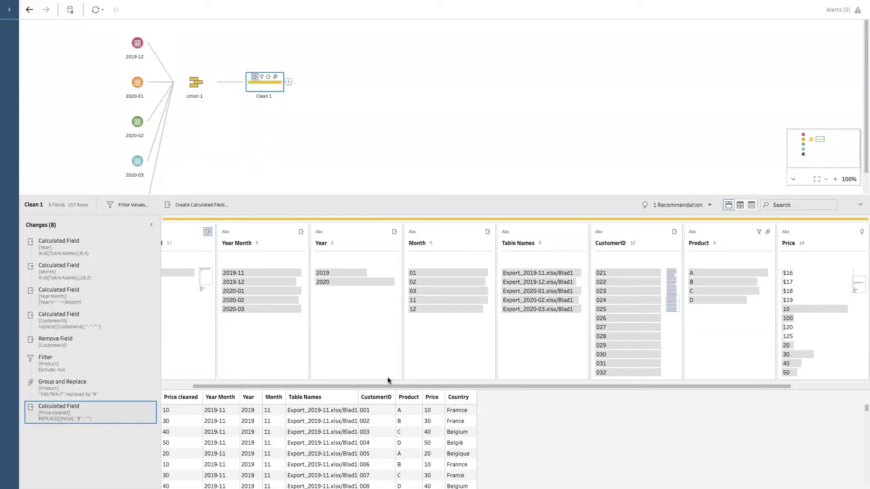
Move the Price cleaned field between the Price and Country fields
mouse_move(396, 386)
mouse_down()
mouse_move(473, 386)
mouse_move(395, 386)
mouse_up()
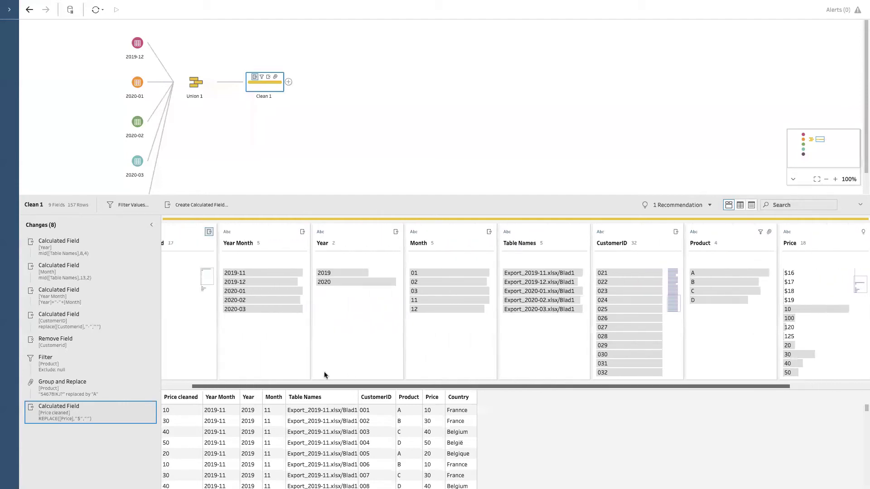
scroll(324, 371, left, 2)
drag(203, 236, 753, 250)
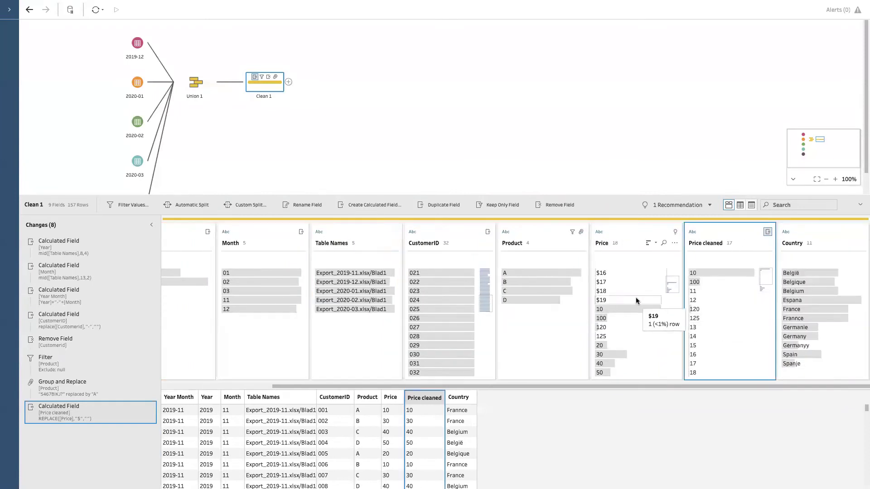
Compare the Price and Price cleaned values in the profile and in the data rows, including the prices with a dollar sign
click(620, 274)
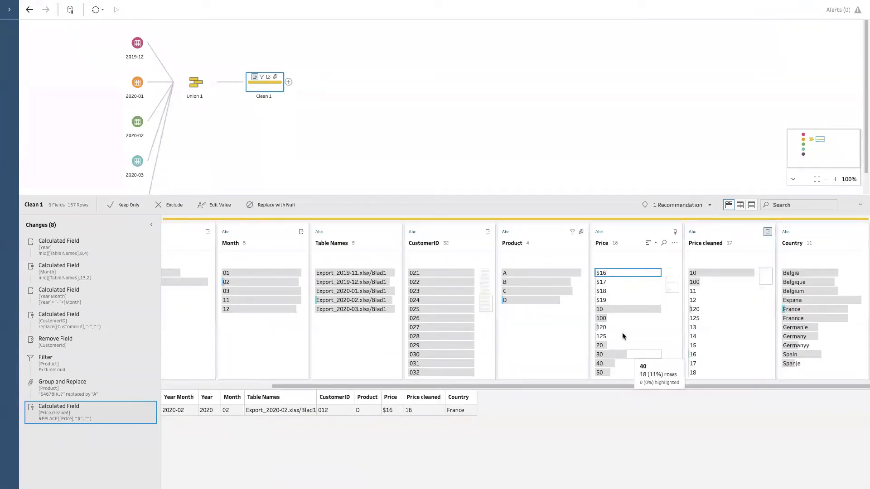
click(608, 308)
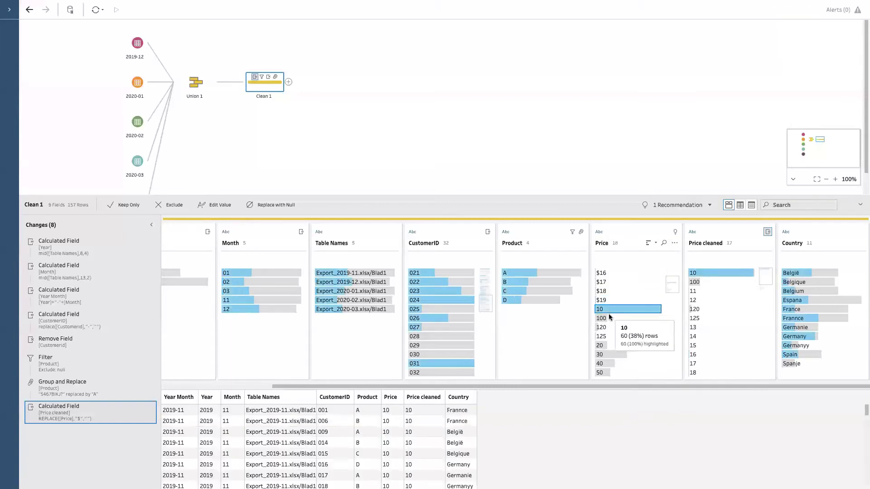
key(Up)
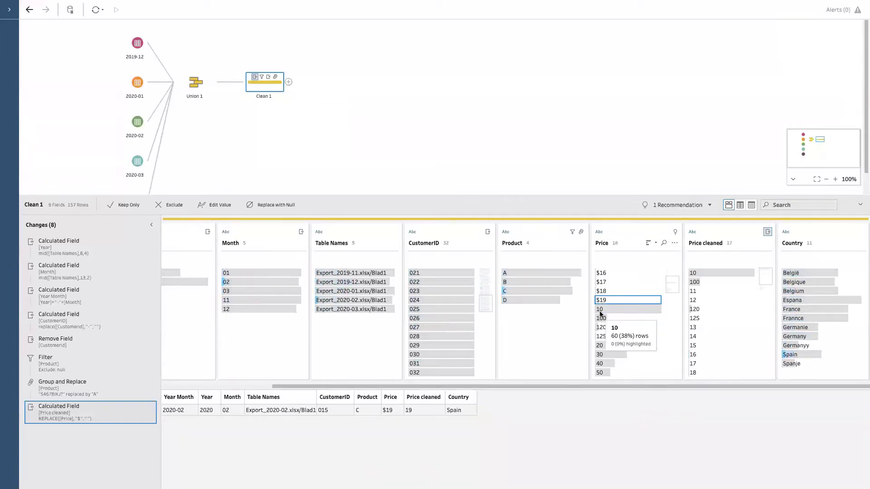
click(599, 311)
click(488, 422)
scroll(487, 429, down, 10)
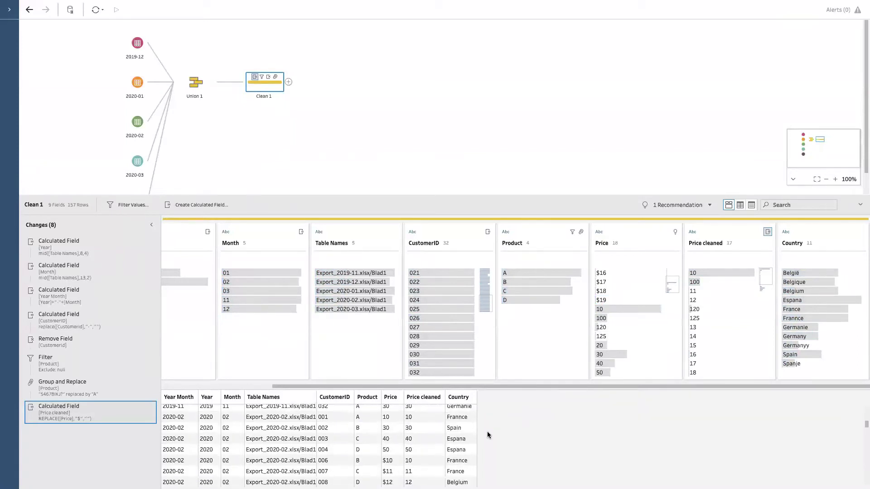
scroll(415, 469, down, 1)
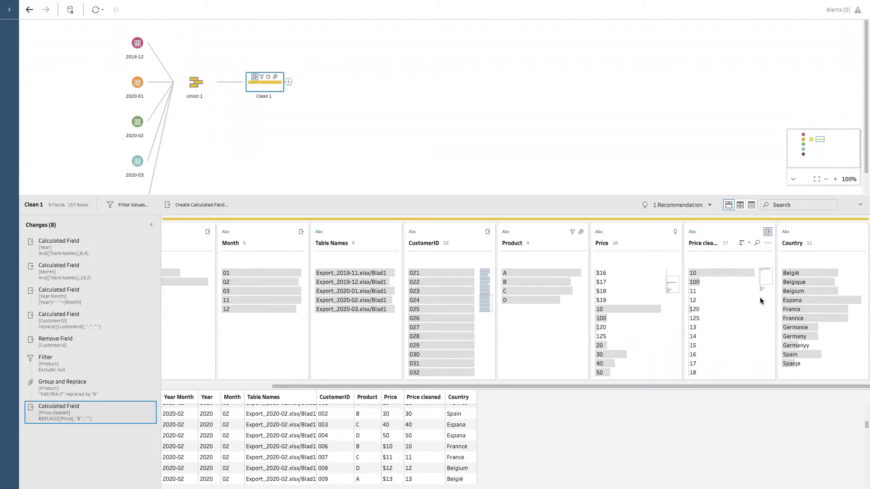
Remove the Price cleaned field
click(767, 242)
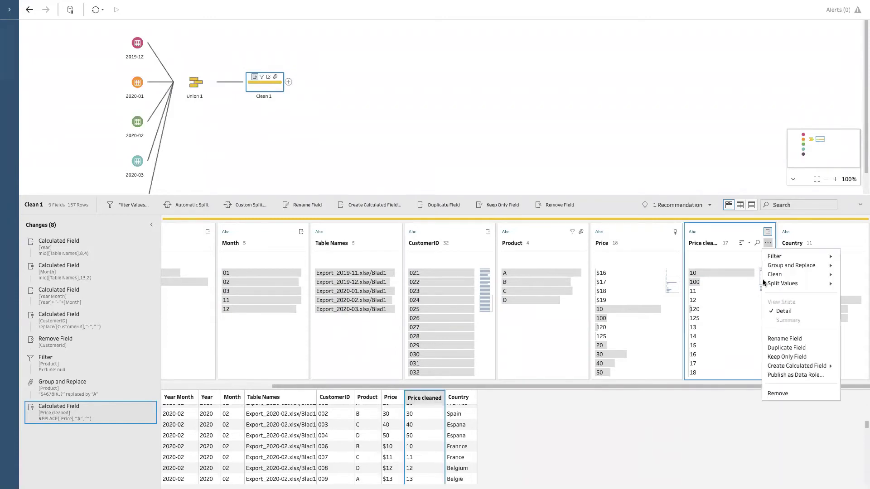
click(783, 392)
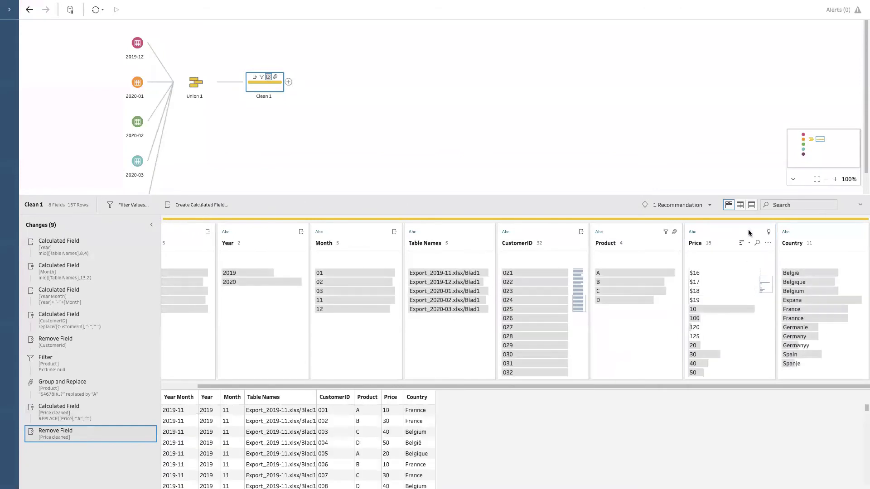
Apply the Remove Letters cleaning operation to the Price field
click(768, 243)
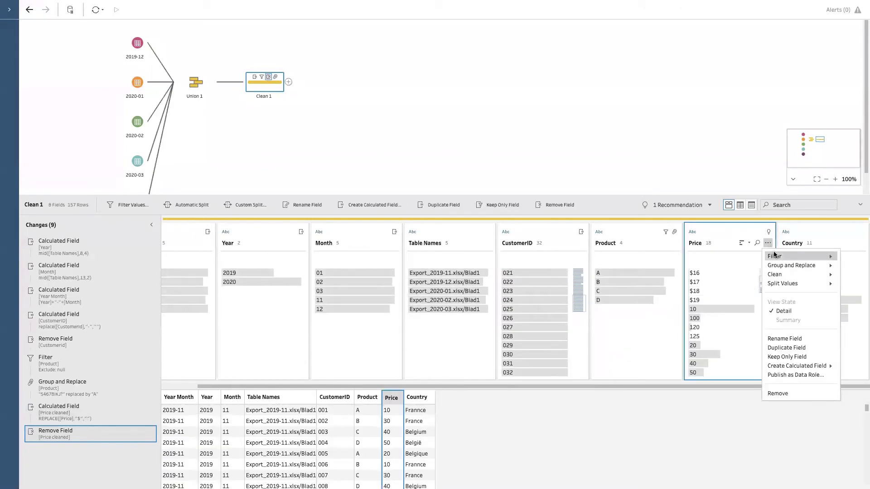
mouse_move(777, 258)
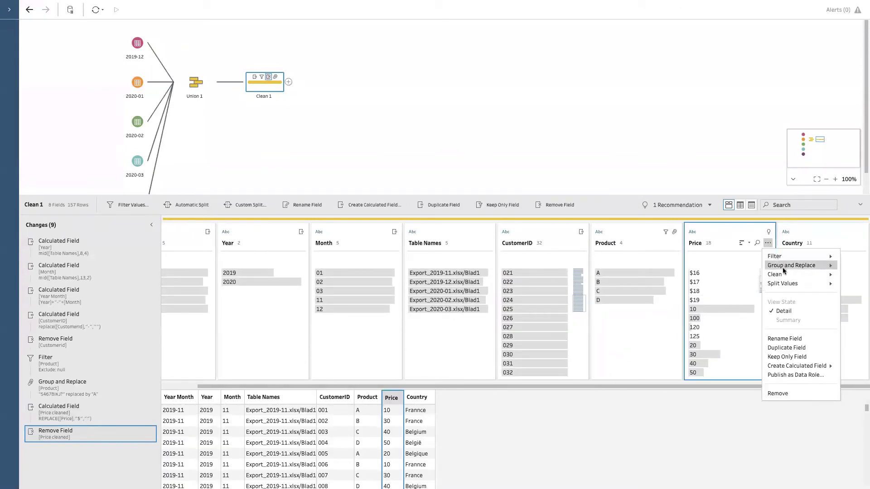
mouse_move(782, 274)
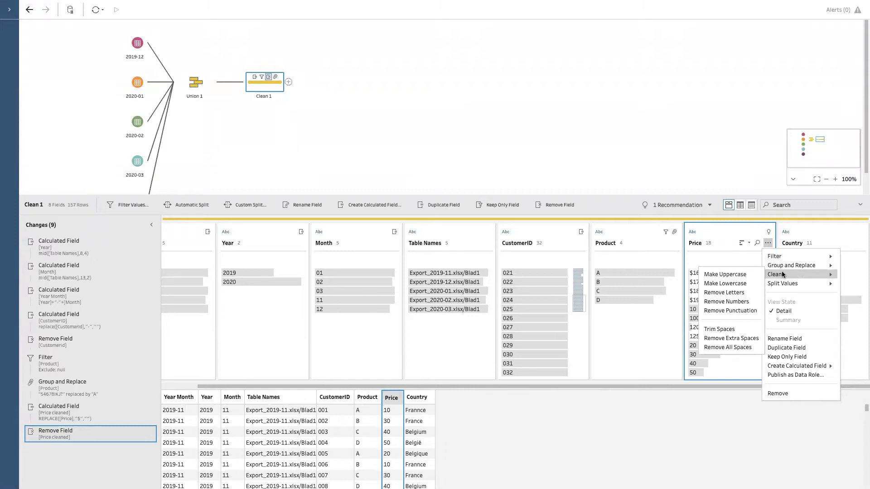
click(738, 292)
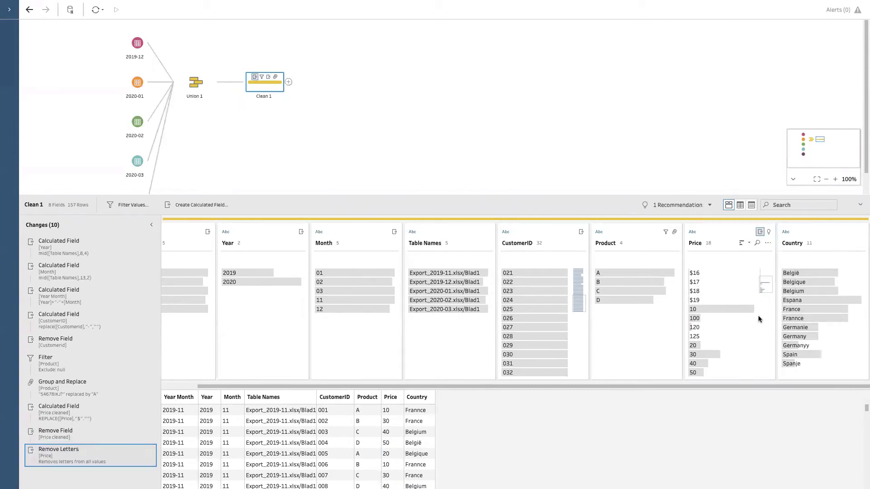
click(768, 244)
click(693, 355)
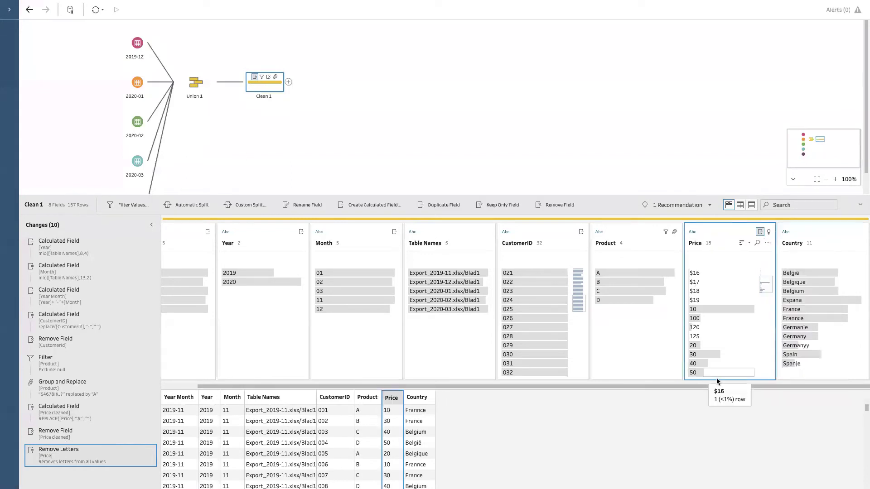
Move the Country field between the Month and Table Names fields
click(767, 242)
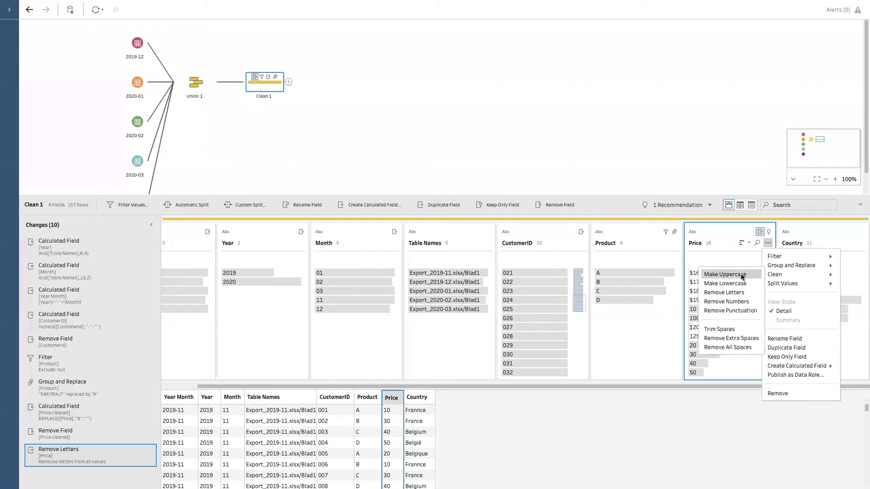
click(573, 172)
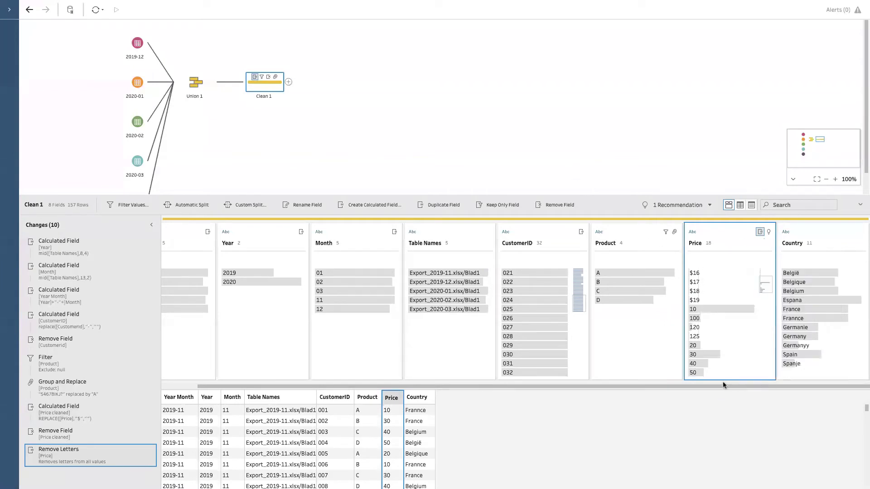
drag(790, 233, 339, 236)
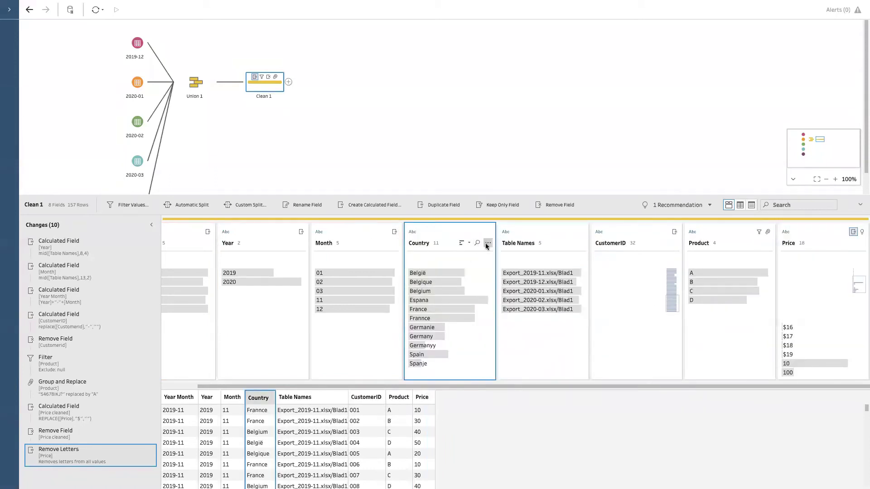
Apply the Make Uppercase cleaning operation to the Country field
click(487, 243)
mouse_move(505, 273)
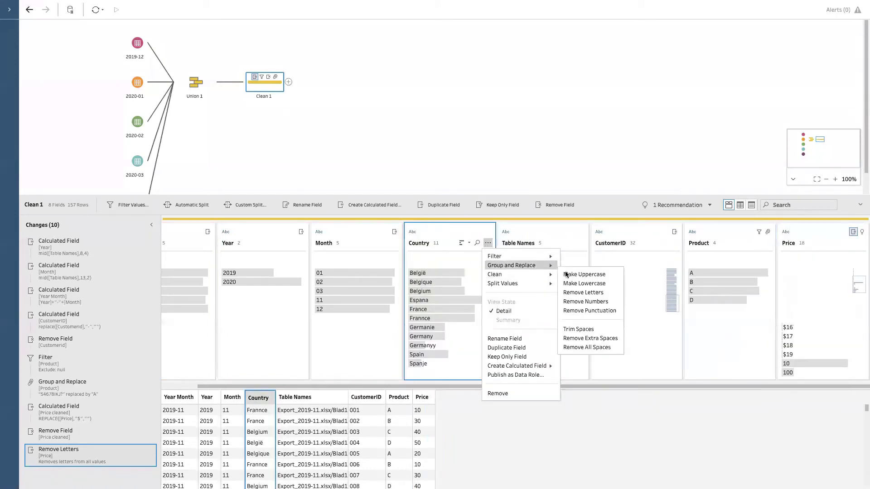
click(586, 275)
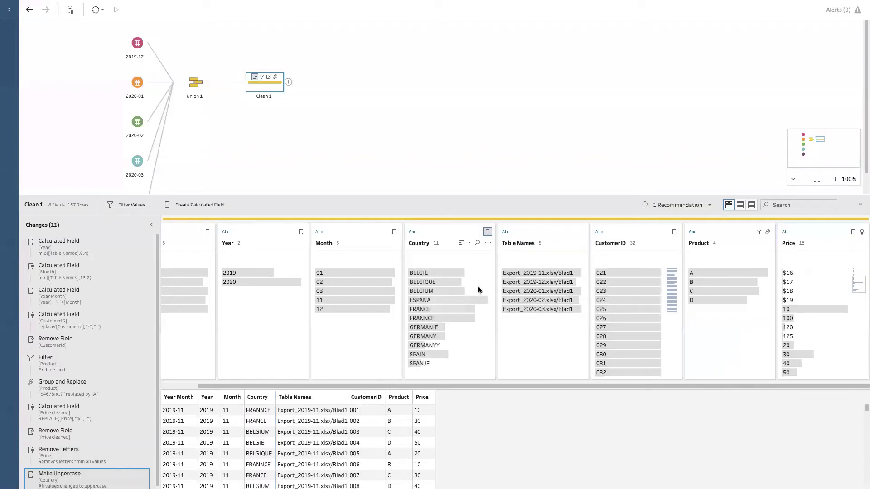
Apply the Make Lowercase cleaning operation to the Country field
click(487, 243)
mouse_move(508, 261)
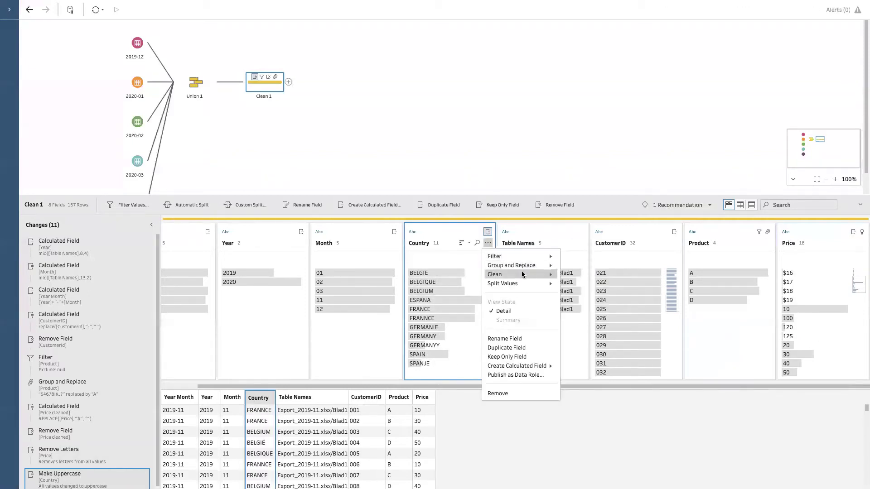
click(584, 283)
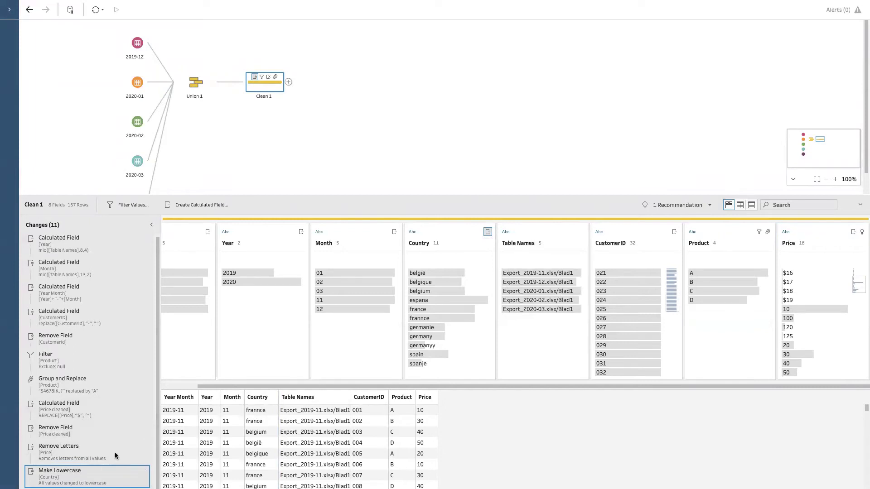
click(487, 243)
mouse_move(502, 275)
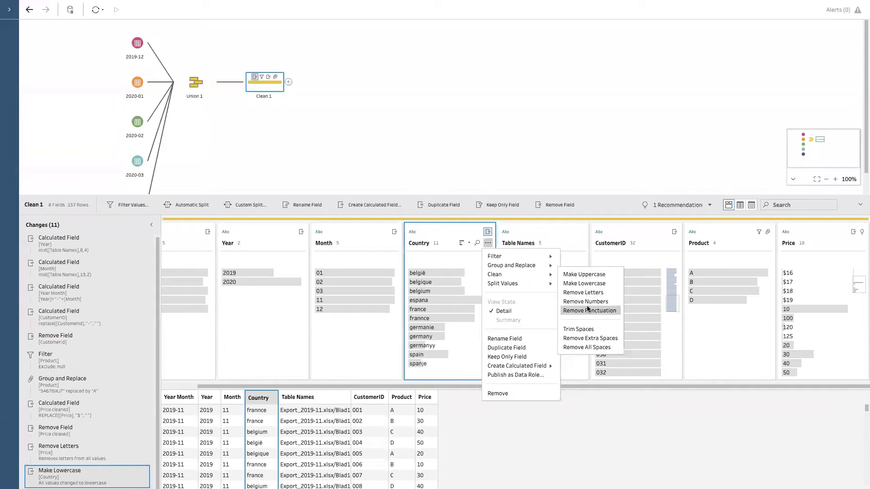
click(543, 163)
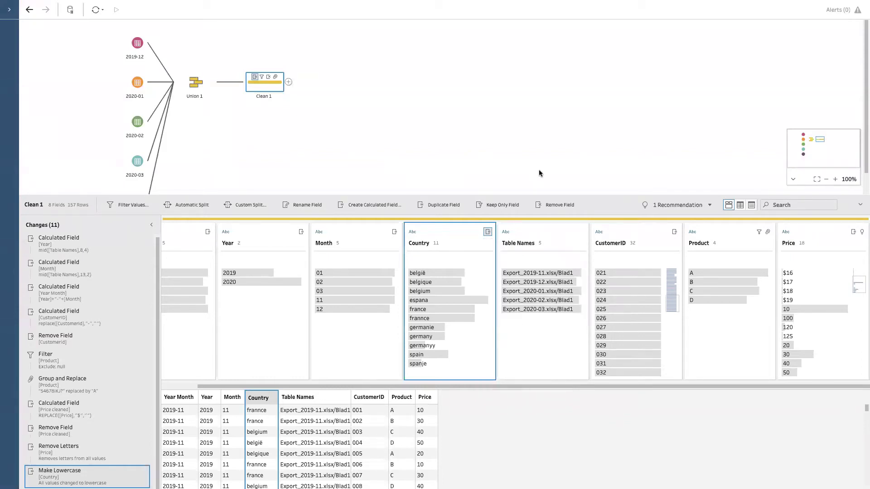
drag(464, 385, 368, 385)
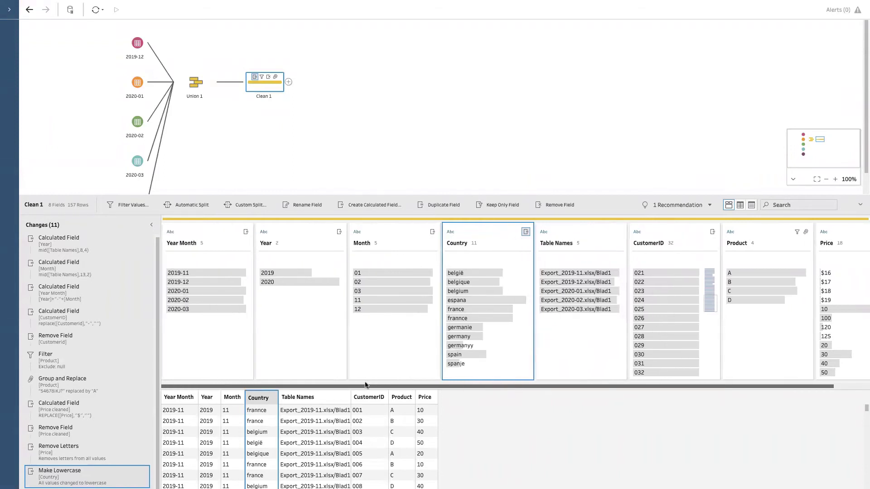
drag(619, 385, 673, 388)
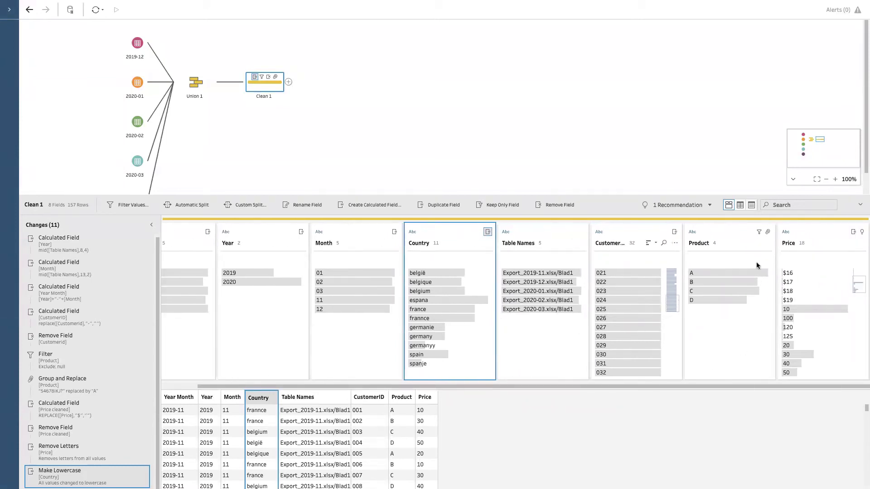
Create a calculated field named Price cleaned with the formula REPLACE([Price],"$","")
click(374, 205)
text(Peic)
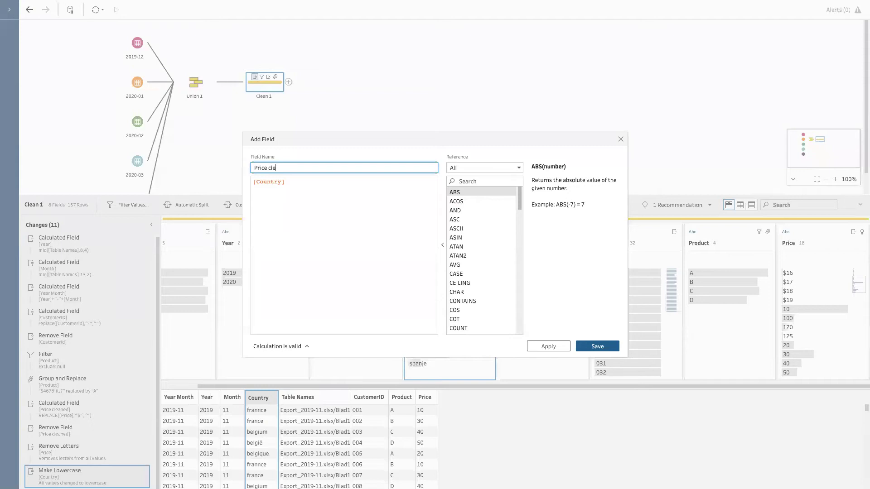
drag(328, 194, 244, 181)
text(repla)
key(Return)
text([)
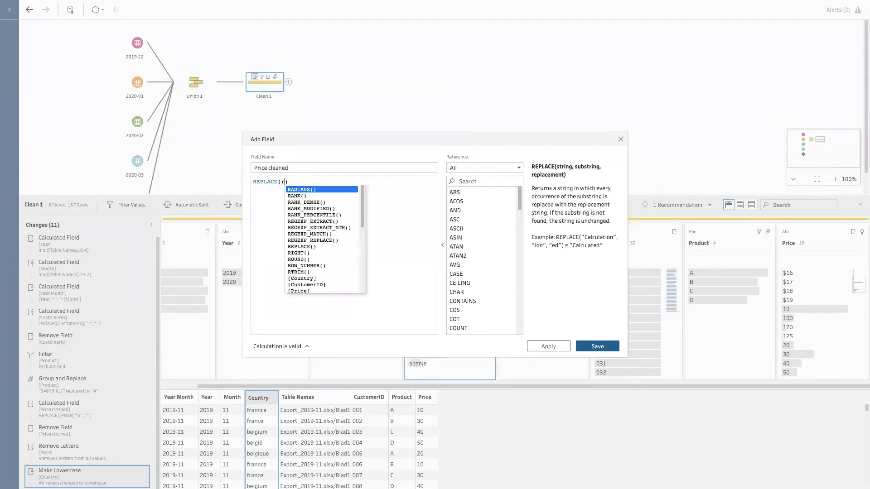
text(Pr)
key(Return)
text(,)
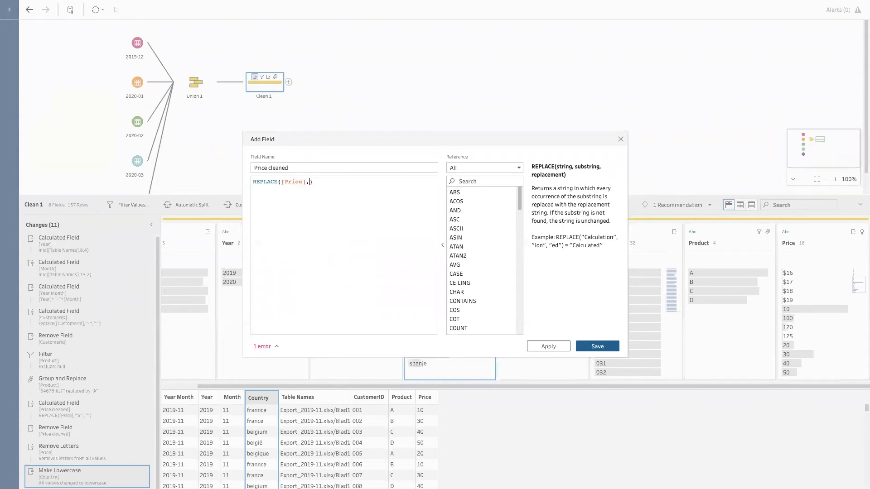
text("$","")
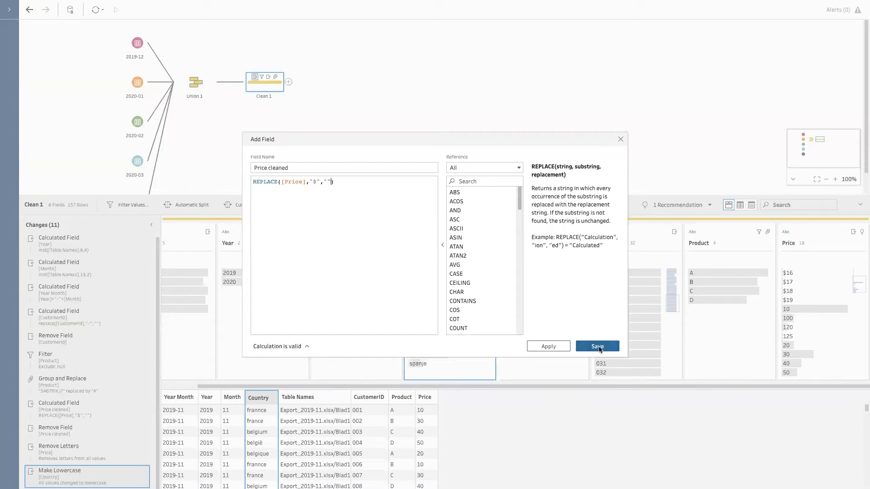
click(597, 346)
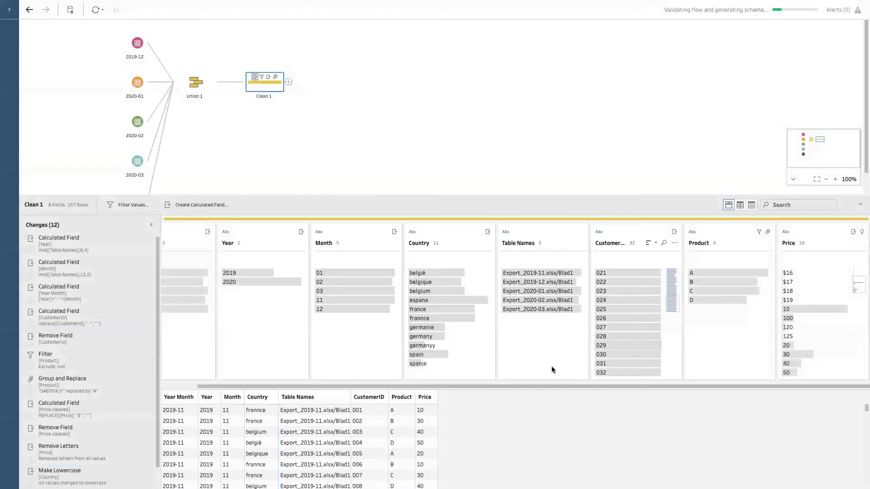
Move the Price cleaned field to the end of the data, directly after Price
drag(173, 397, 478, 403)
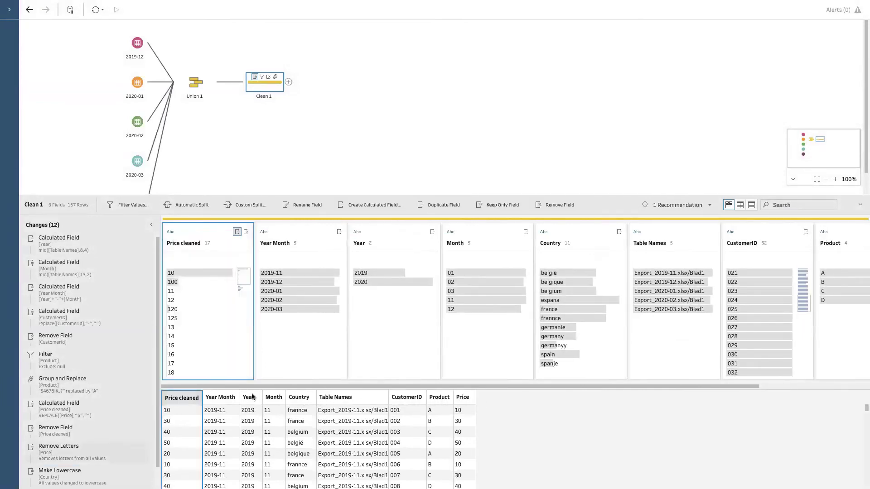
drag(168, 403, 567, 394)
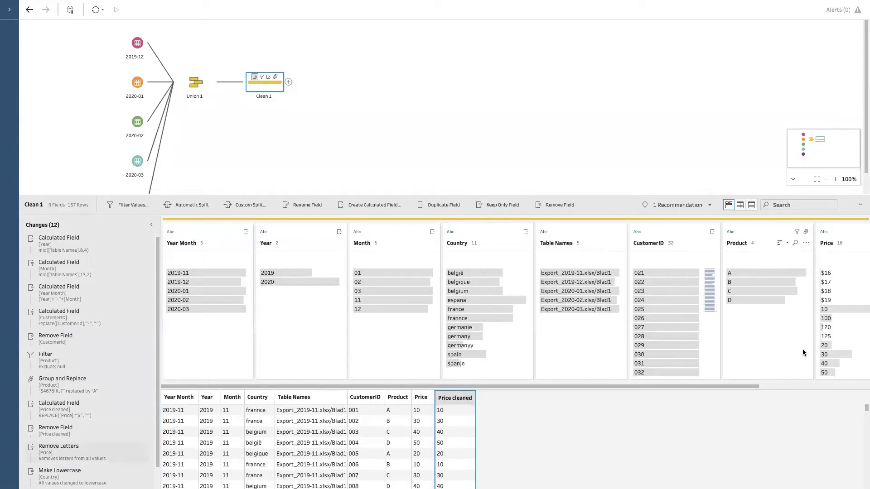
drag(746, 386, 856, 385)
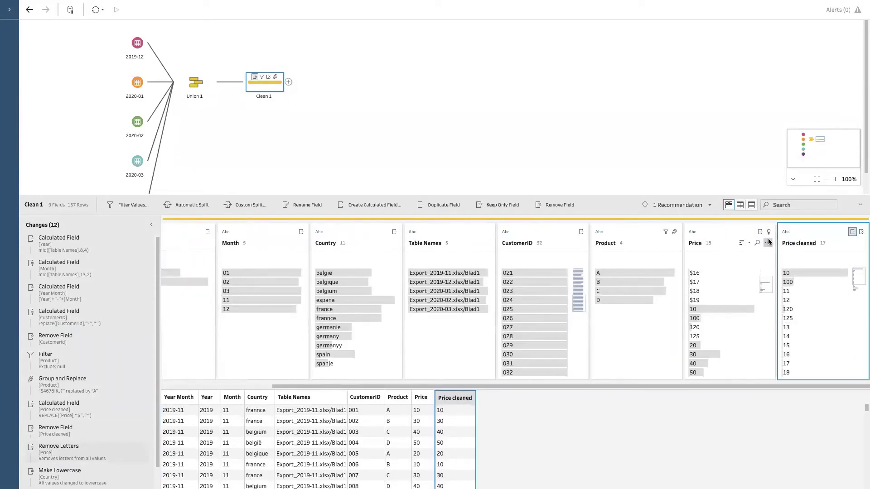
Remove the original Price field from the Clean 1 step
click(768, 243)
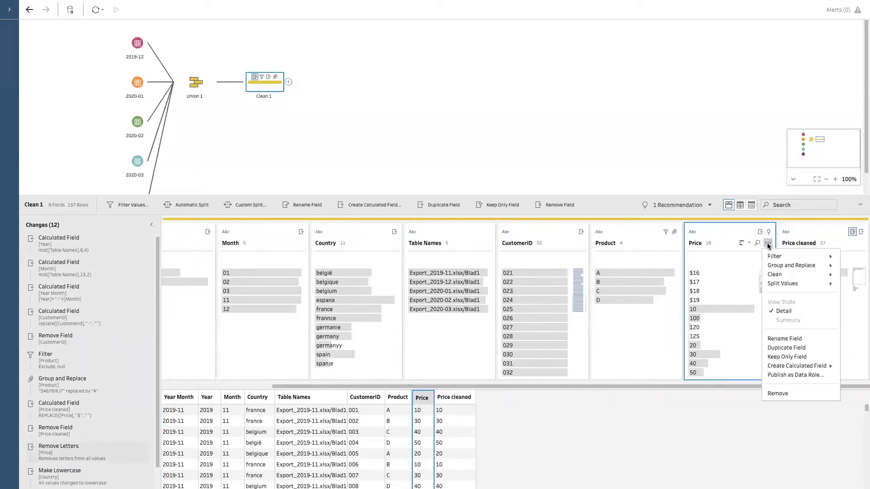
click(795, 393)
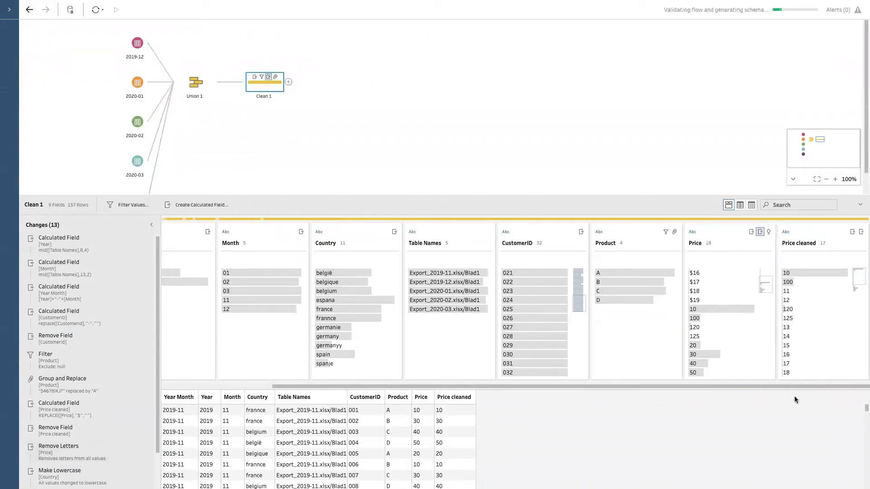
scroll(803, 356, up, 2)
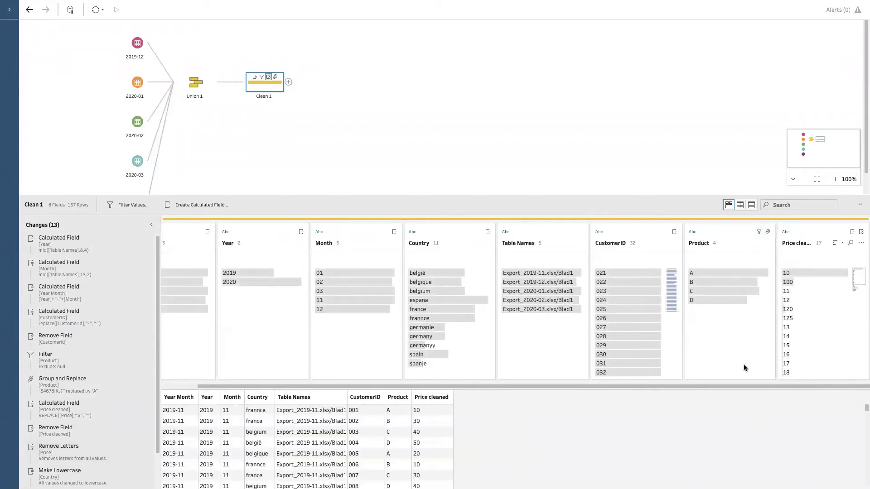
Group the Country values by manual selection, combining belgique and belgium into belgië
drag(679, 386, 498, 385)
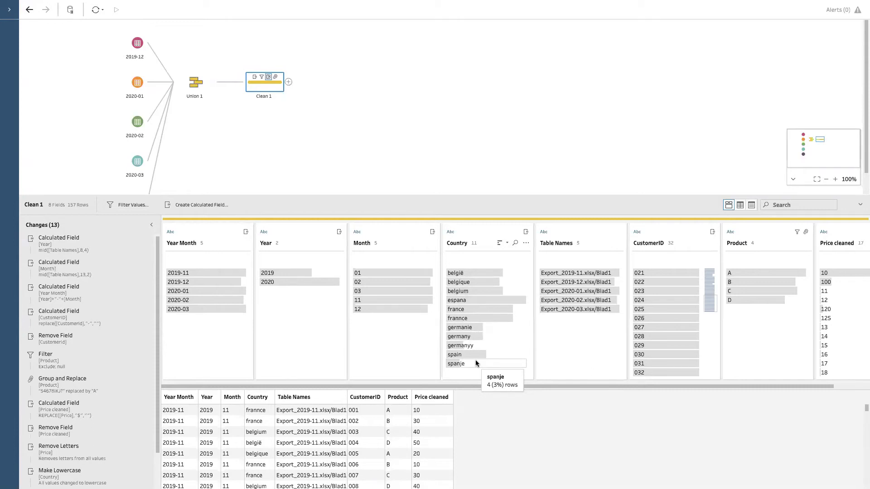
click(526, 244)
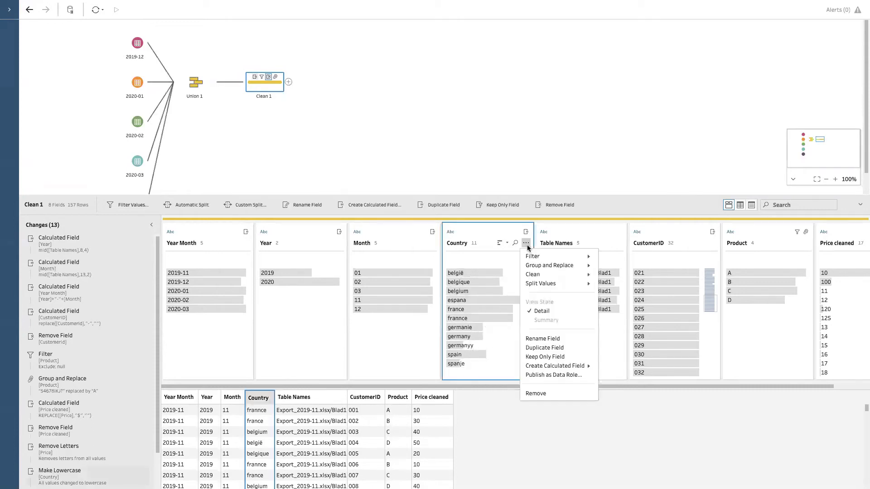
mouse_move(572, 263)
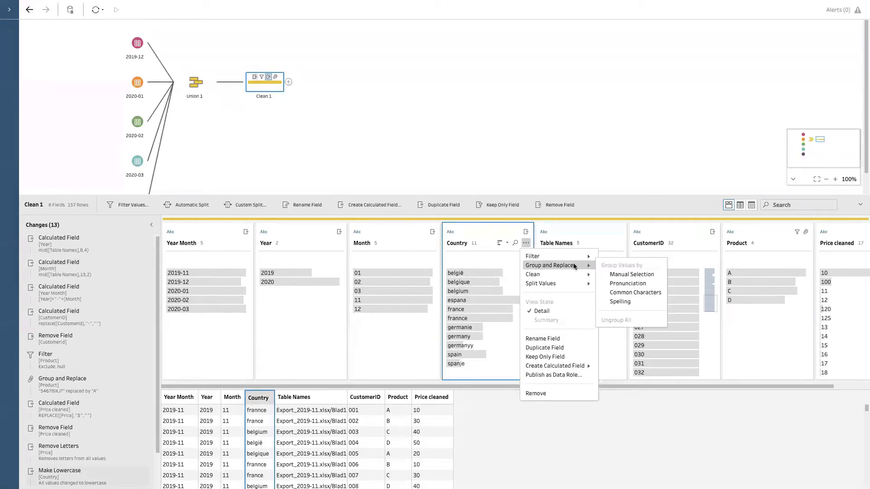
click(626, 275)
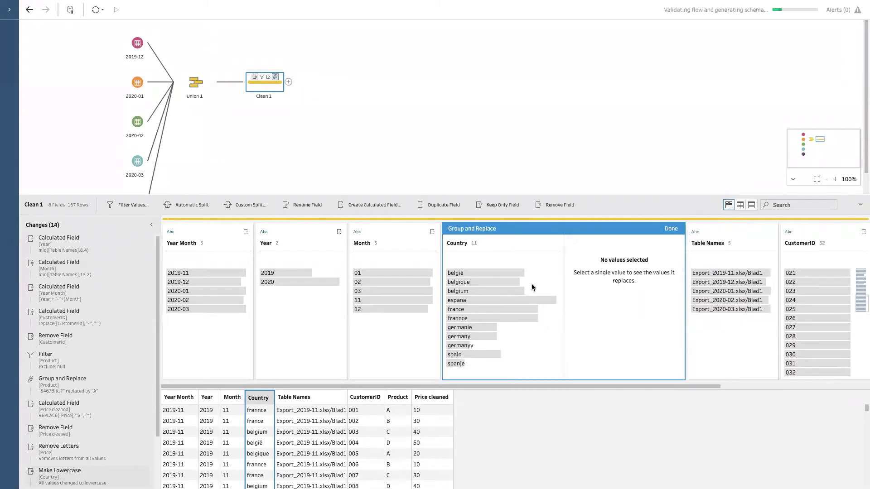
click(490, 273)
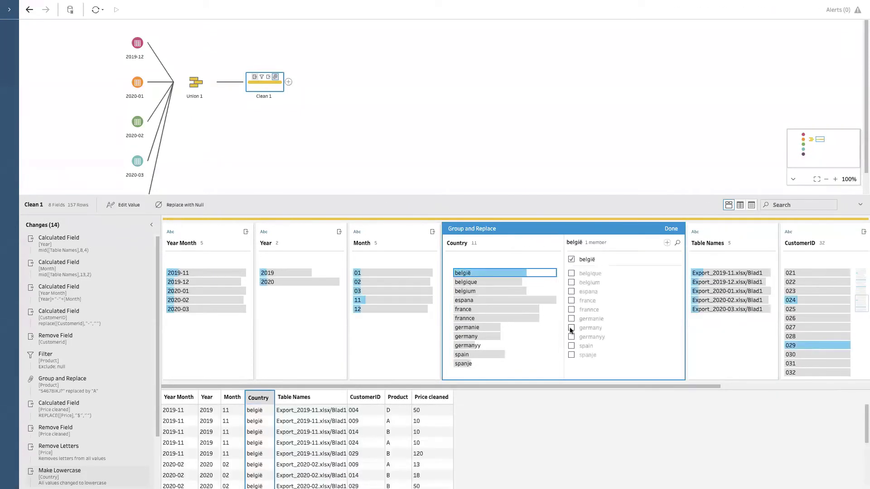
click(571, 273)
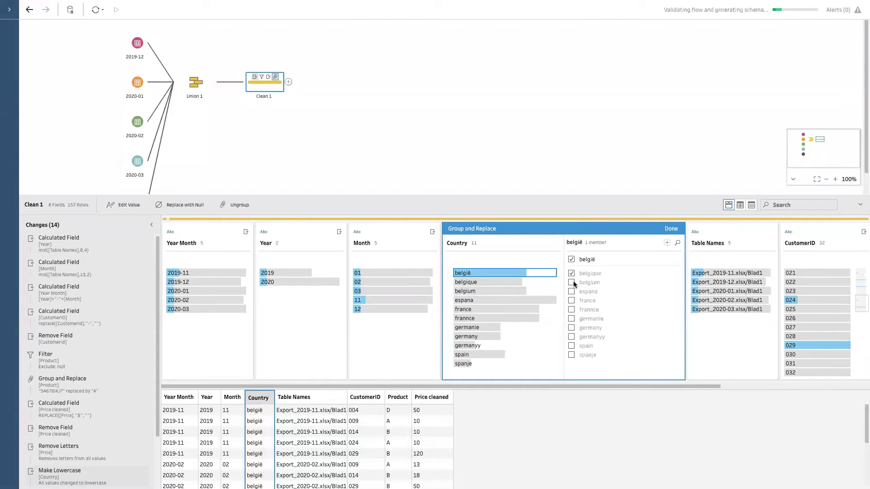
click(572, 284)
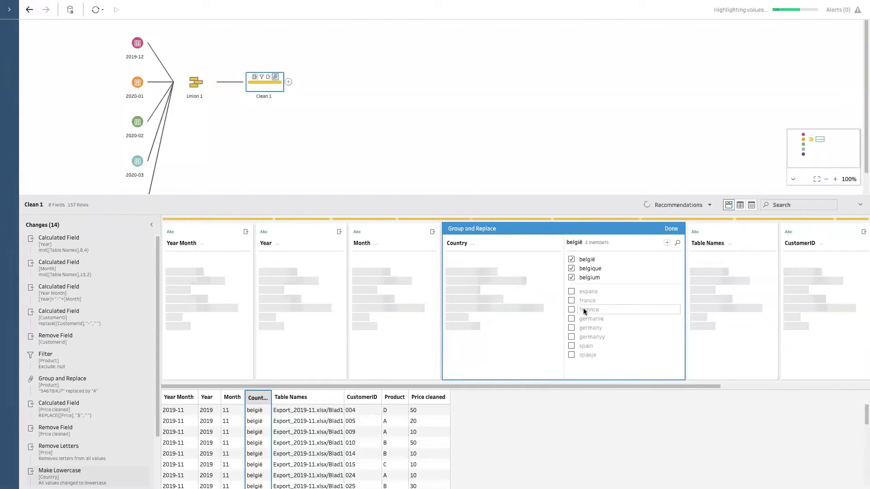
Group the Country values spanje and spain into espana, leaving germanyy out of the group
click(478, 281)
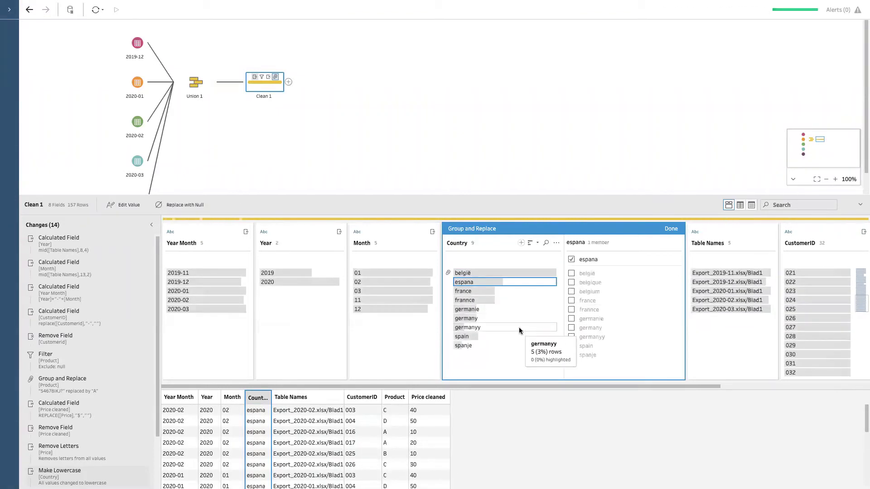
click(571, 355)
click(571, 346)
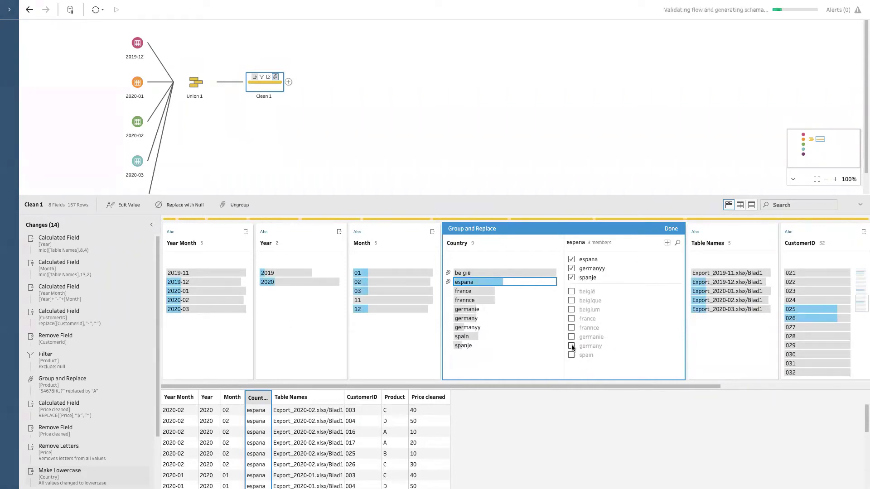
click(572, 269)
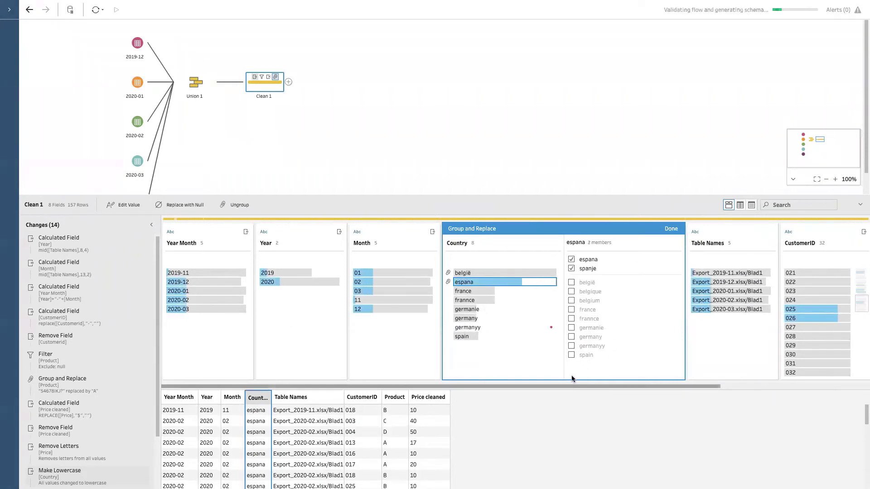
click(571, 355)
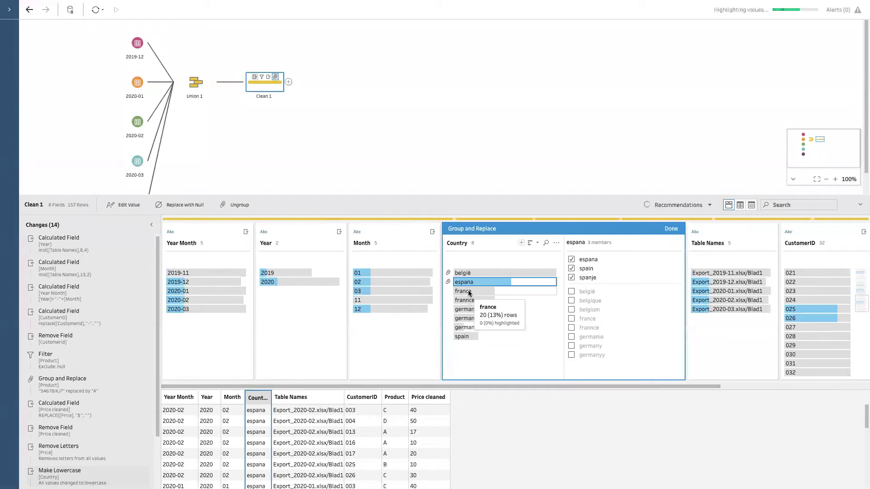
Group the misspelled Country value frannce into france
click(468, 292)
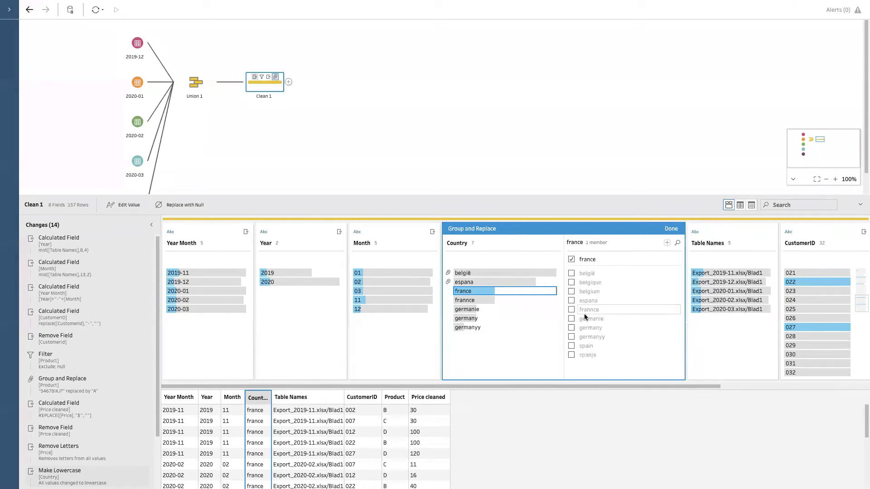
click(571, 310)
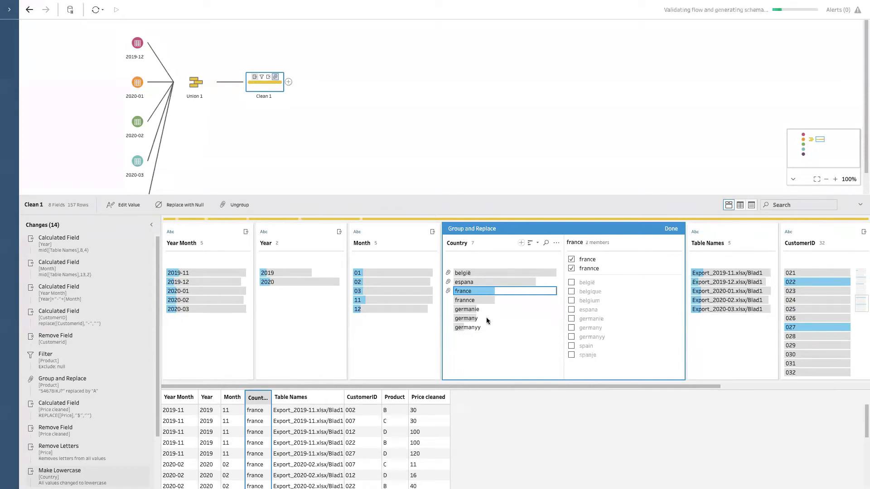
Group the Country values germany and germanyy into germanie and finish the manual grouping
click(466, 300)
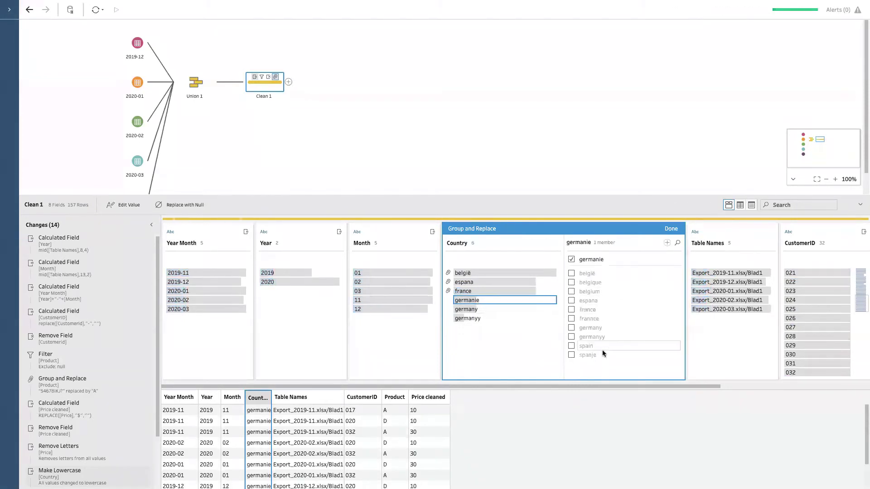
click(572, 337)
click(571, 336)
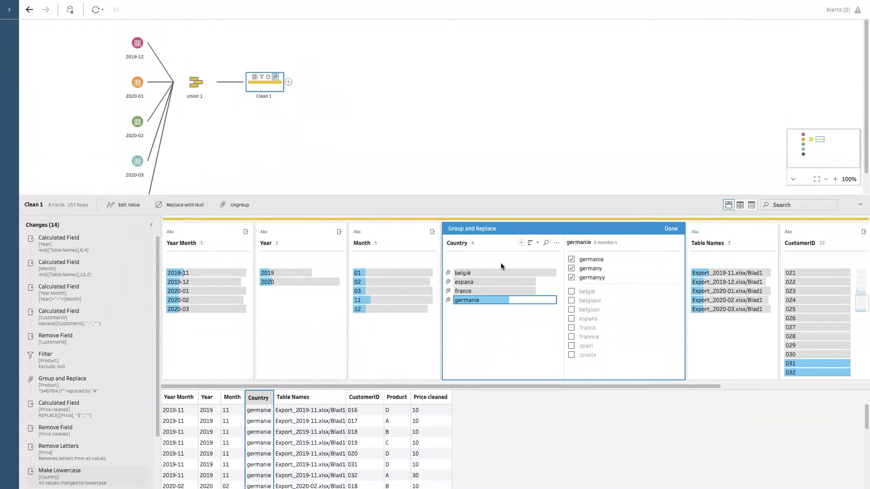
click(671, 229)
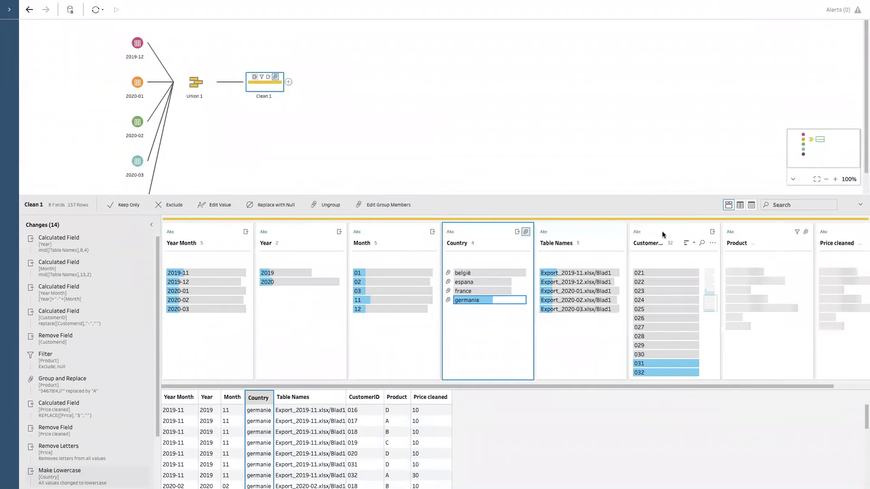
Remove the manual Group and Replace change on Country from the Clean 1 step's changes
scroll(112, 465, down, 3)
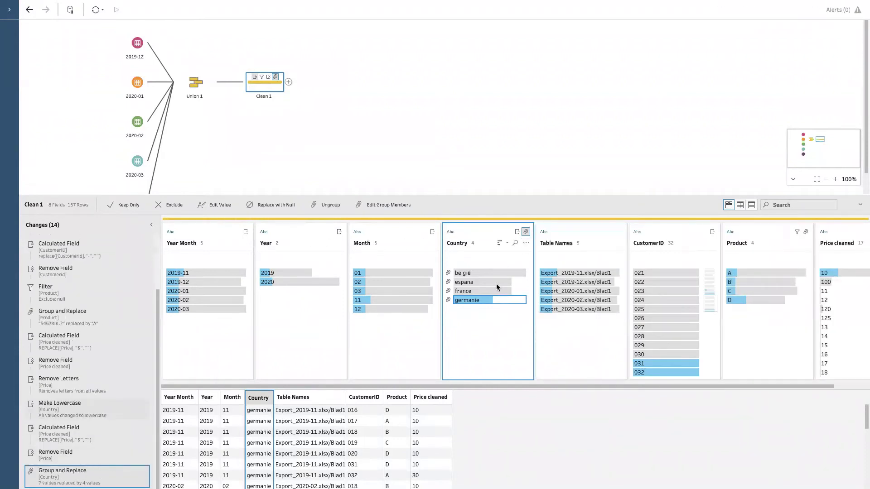
mouse_move(140, 473)
click(145, 471)
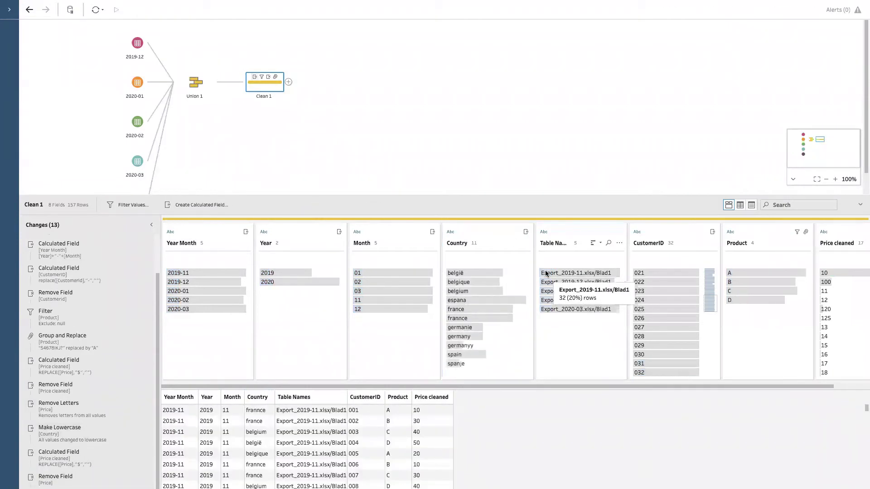
Group the Country values by spelling and inspect the members of the resulting groups
click(526, 244)
mouse_move(545, 268)
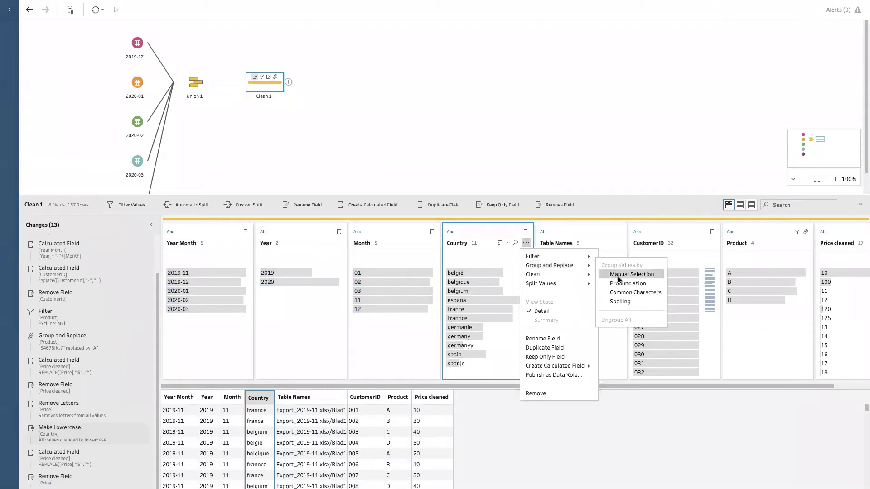
click(621, 301)
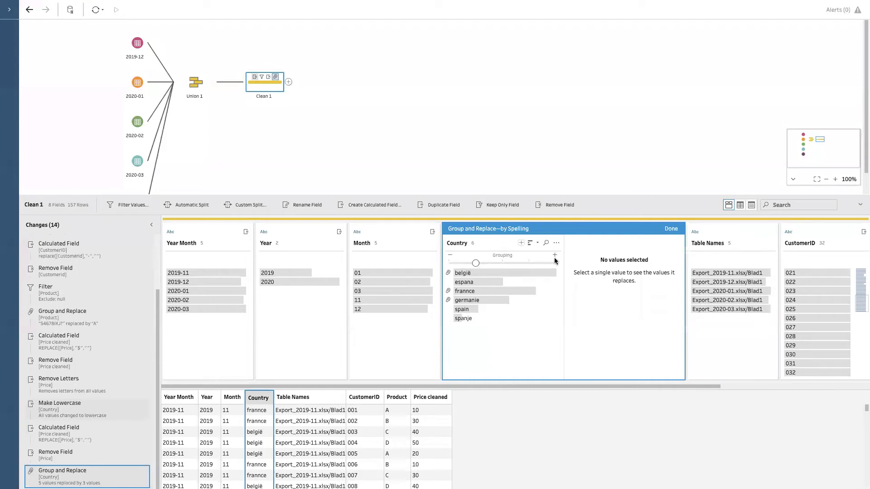
click(485, 272)
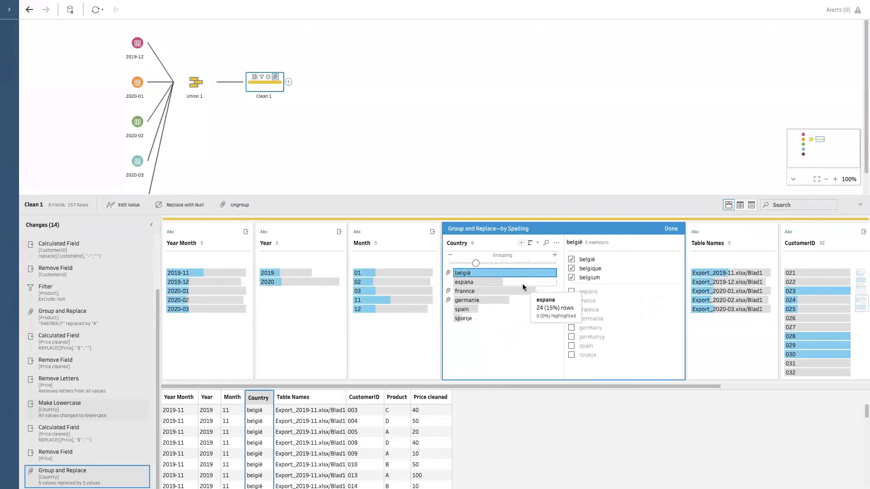
click(490, 283)
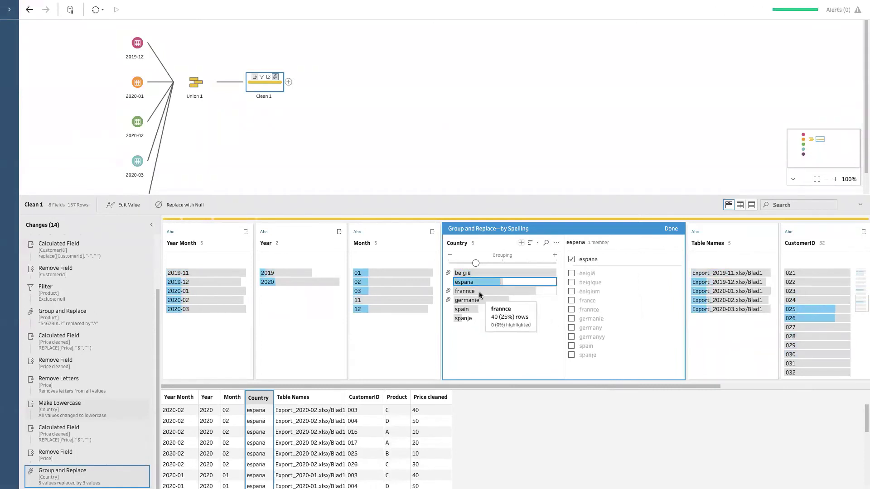
click(475, 300)
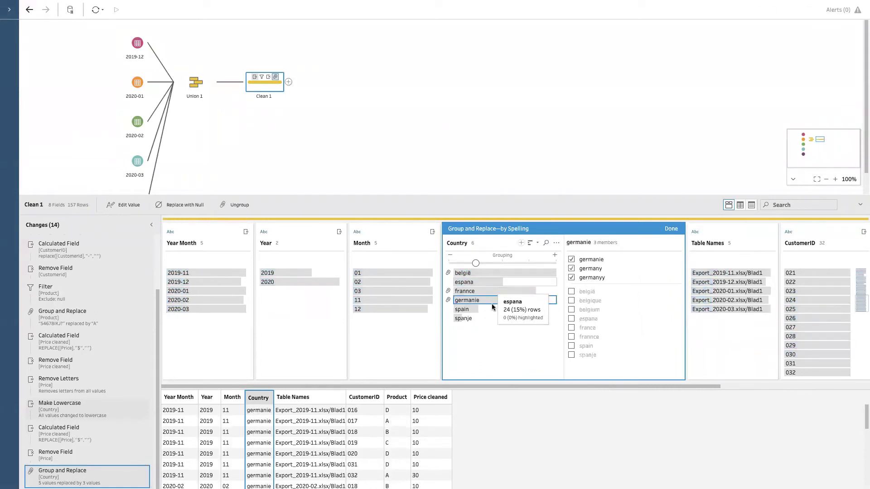
click(493, 322)
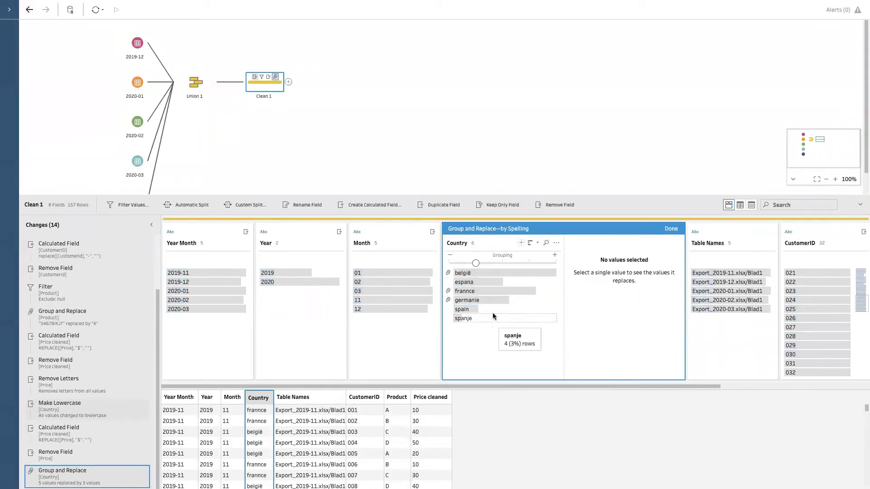
Add spanje, spain and germanyy to the espana group in Country and finish the grouping
click(490, 280)
click(571, 356)
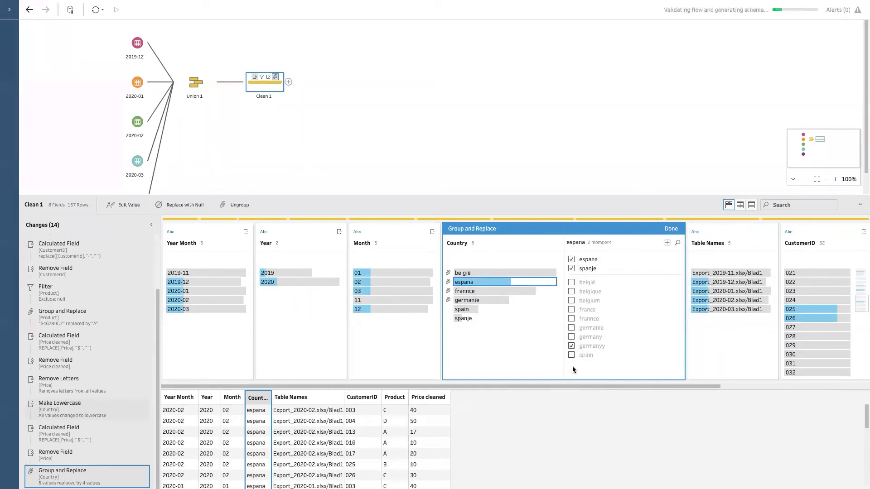
click(571, 346)
click(571, 355)
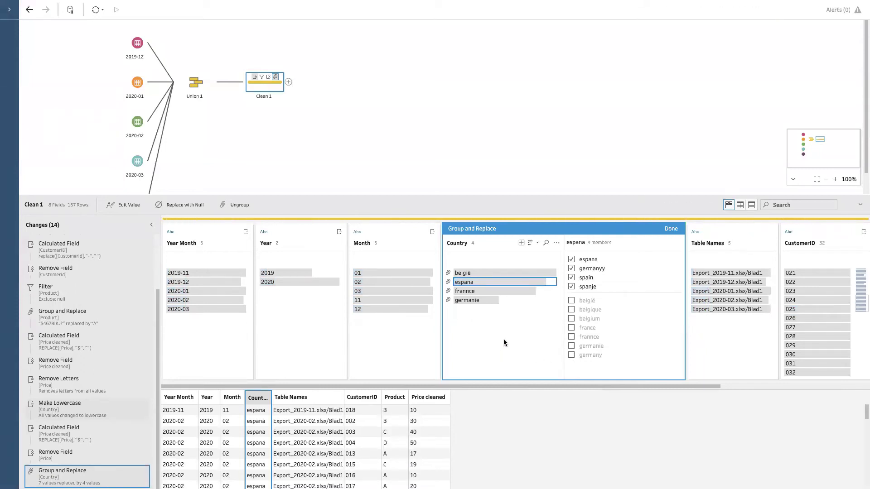
click(671, 229)
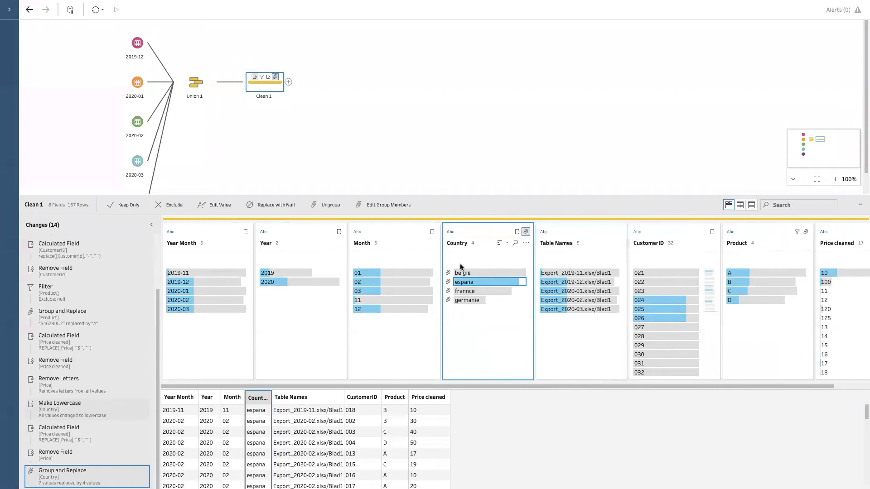
click(473, 337)
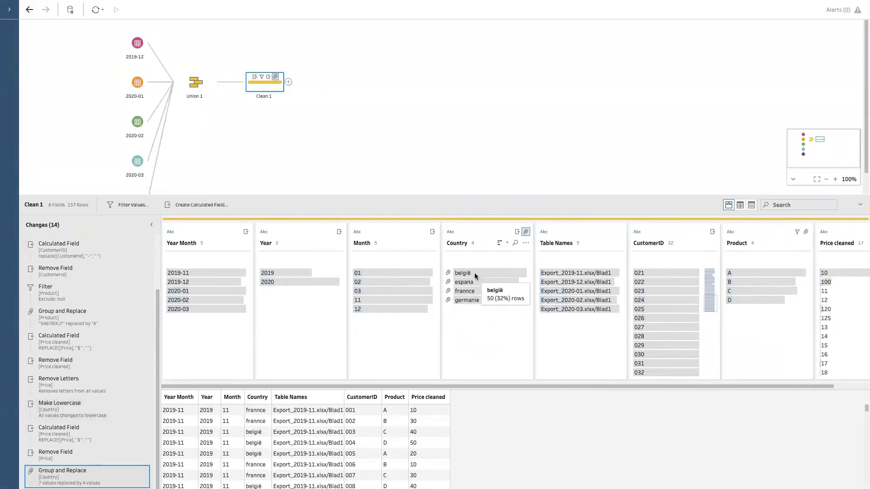
Rename the Country group belgië to Belgium and the group espana to Spain
double_click(471, 272)
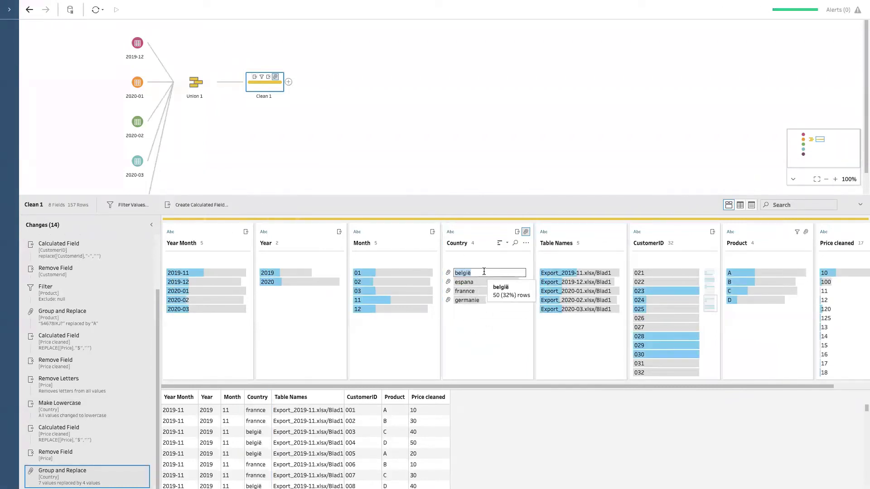
text(Belg)
key(Return)
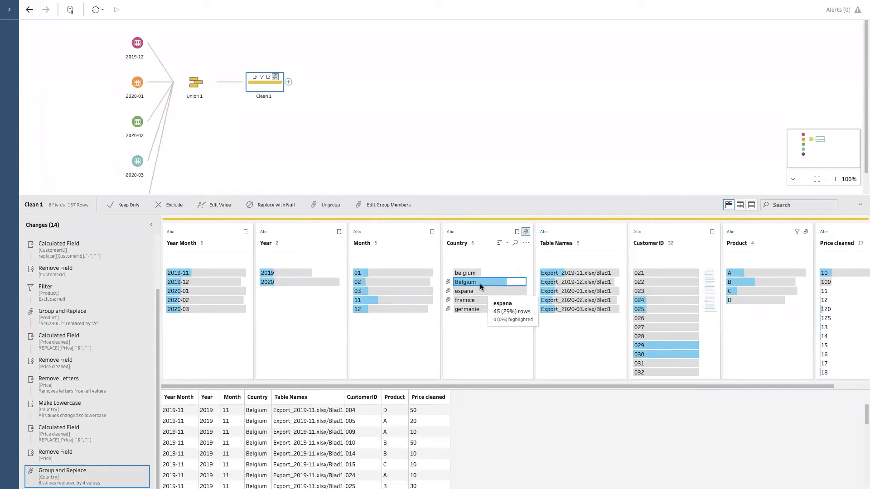
double_click(478, 292)
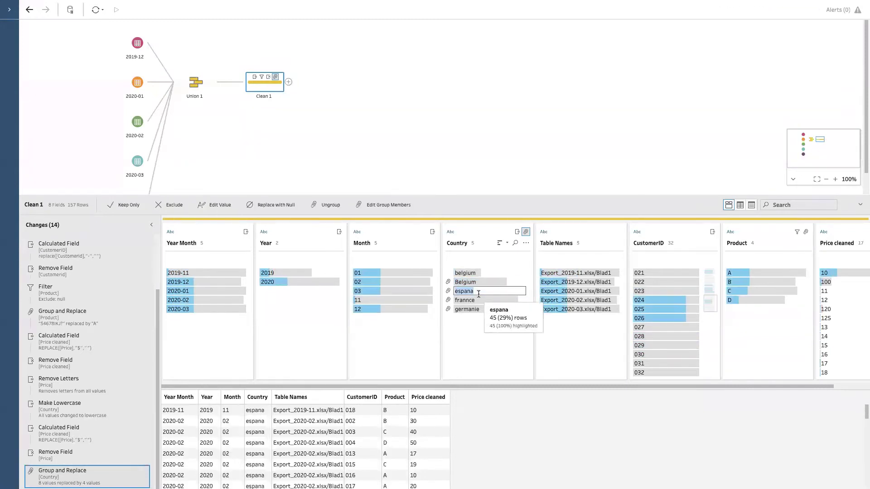
text(SP)
key(Return)
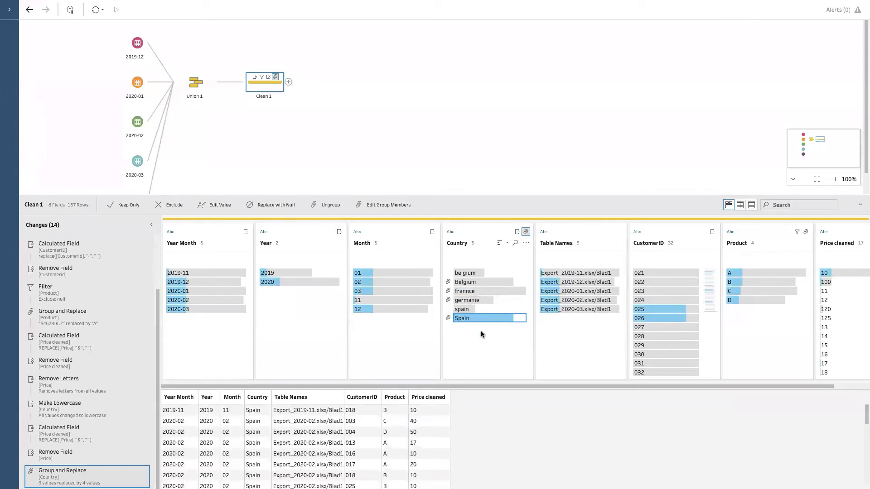
Rename the Country group germanie to Germany
click(476, 300)
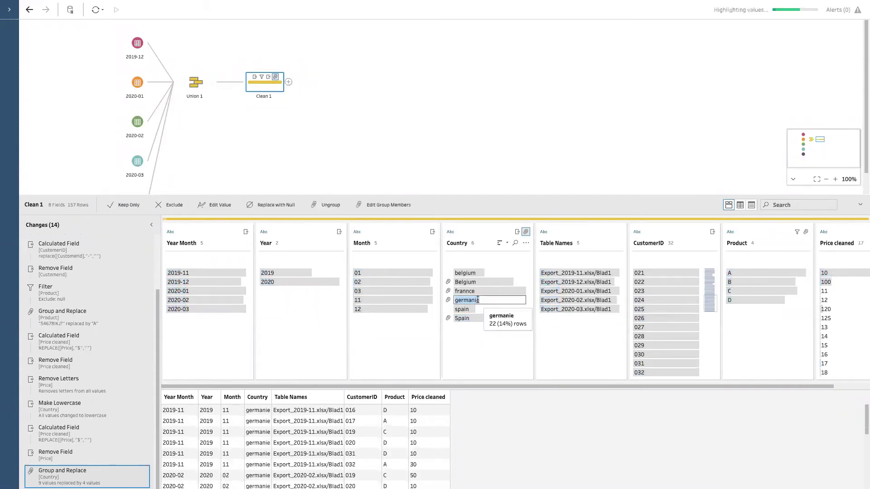
text(Germany)
key(Return)
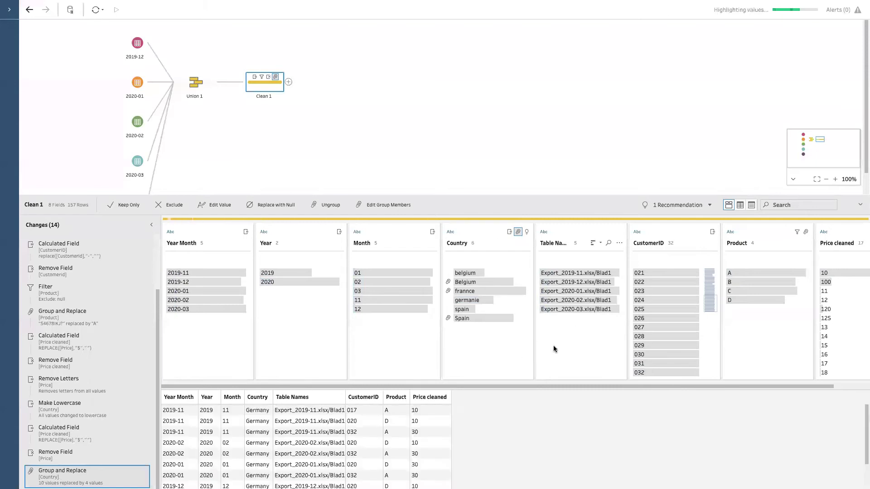
click(505, 358)
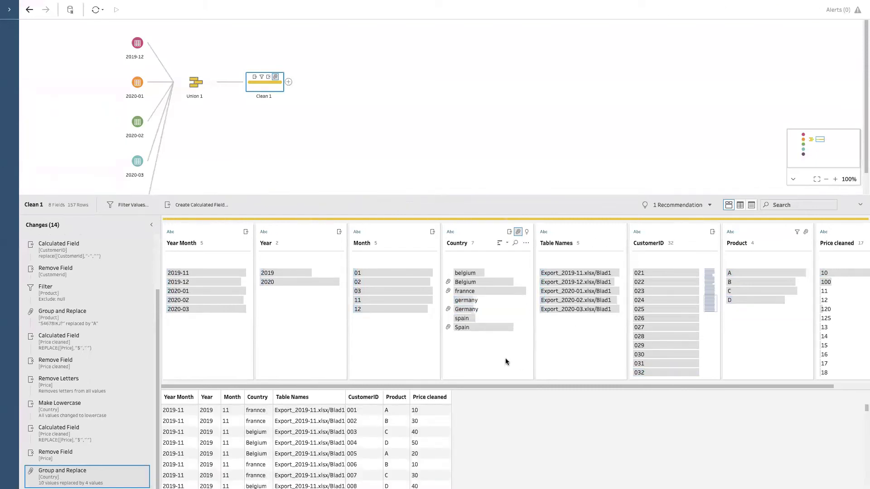
Reopen the Country Group and Replace change, rename the frannce group to France, and finish editing
click(471, 305)
click(472, 305)
click(134, 472)
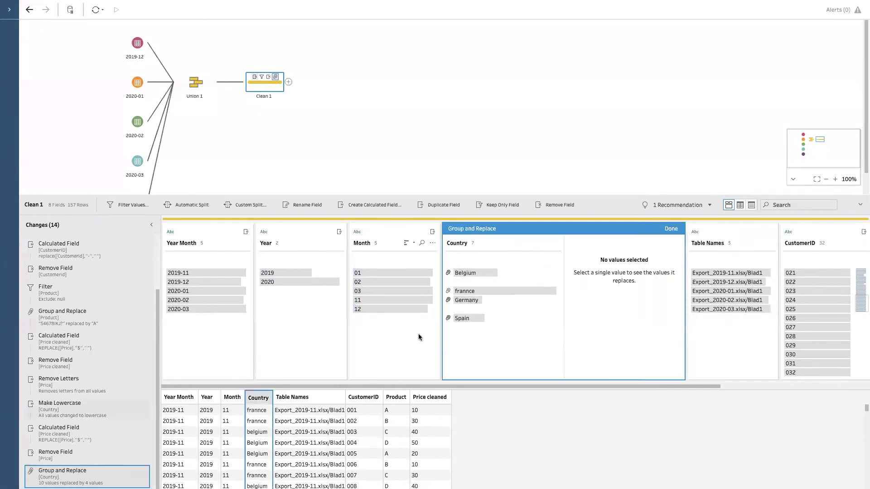
click(477, 270)
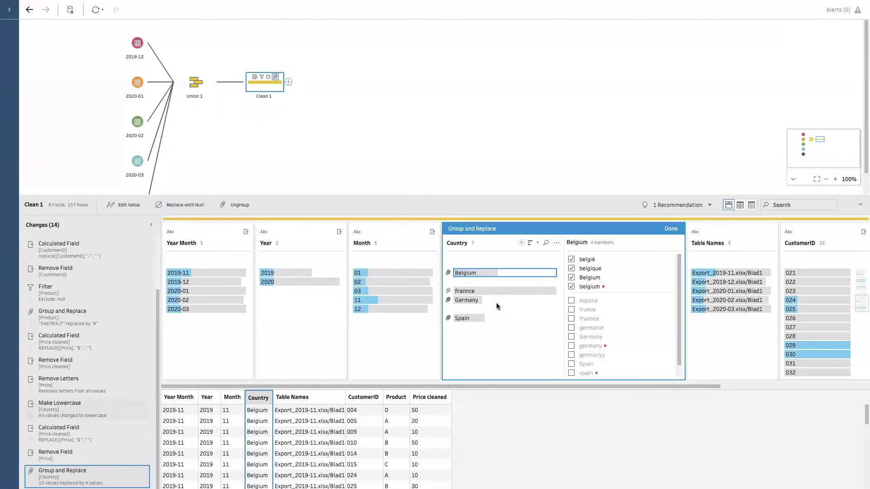
double_click(473, 292)
text(Fra)
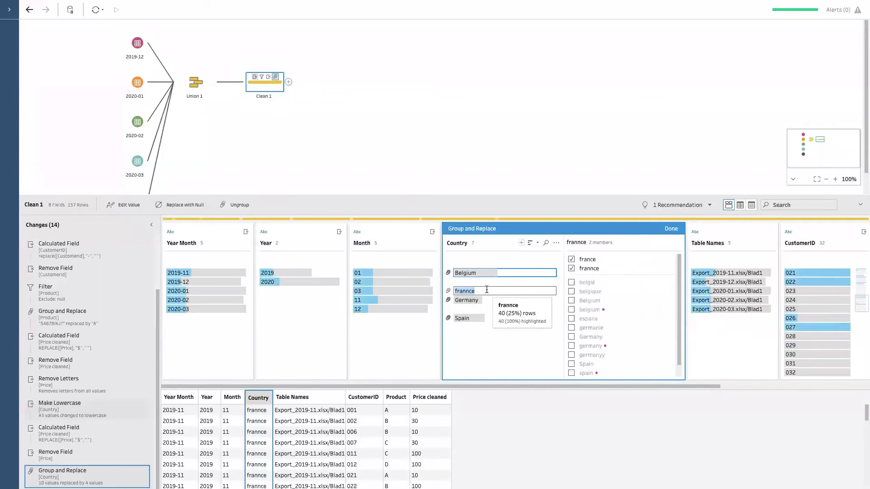
text(nce)
key(Return)
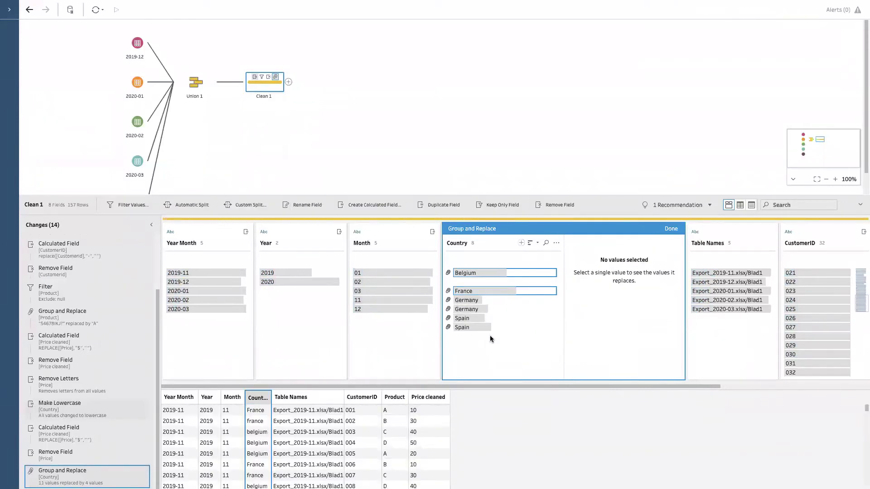
click(477, 306)
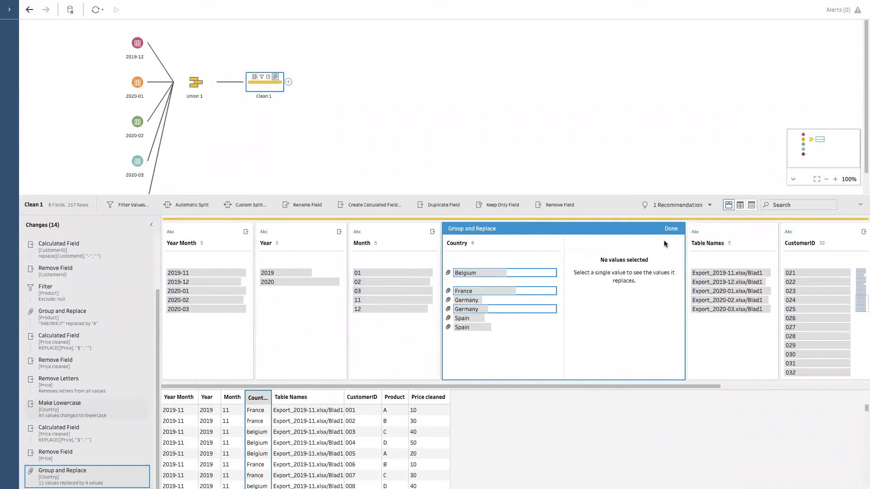
click(671, 228)
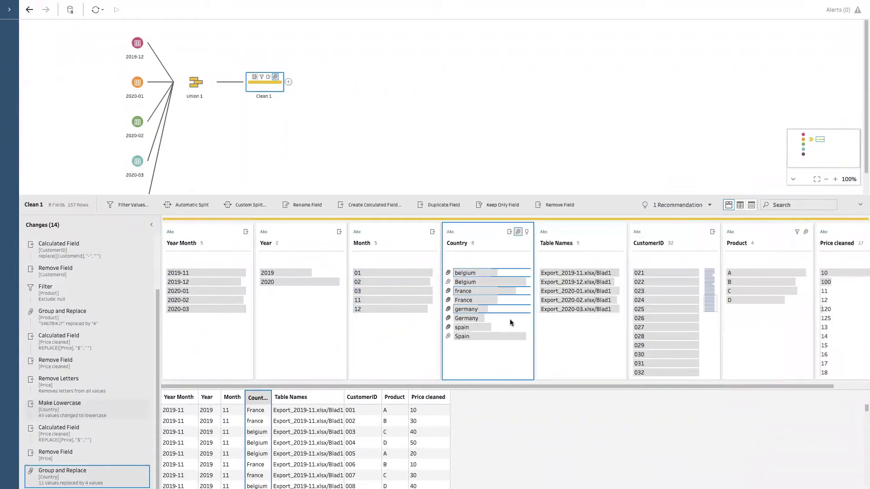
Remove the Country field from the Clean 1 step
click(526, 243)
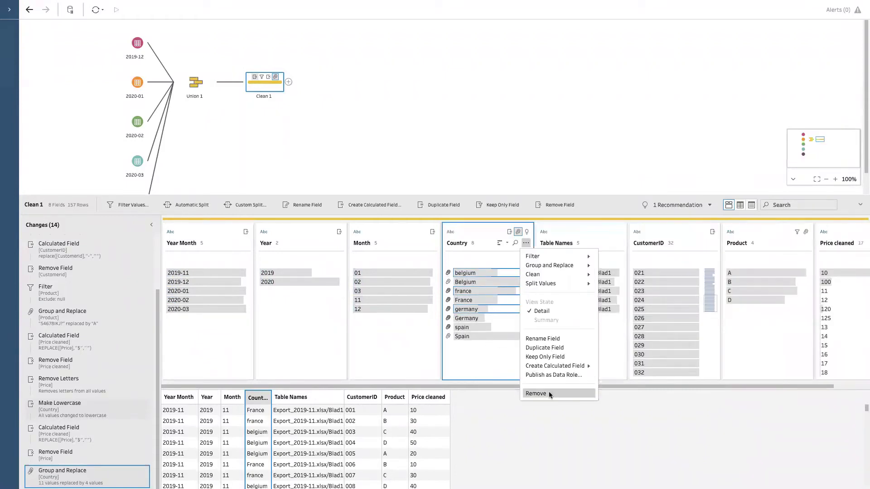
click(550, 394)
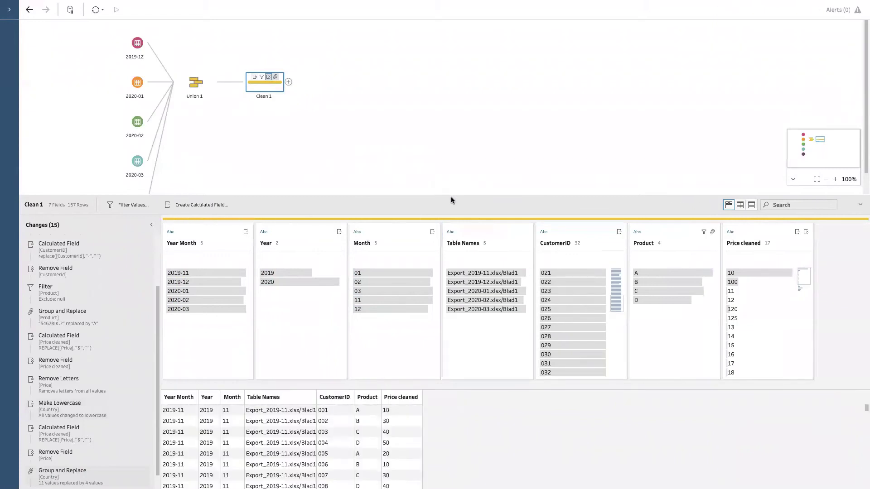
Add an Output step after Clean 1, set it to publish as a data source, and check the full server name
click(288, 82)
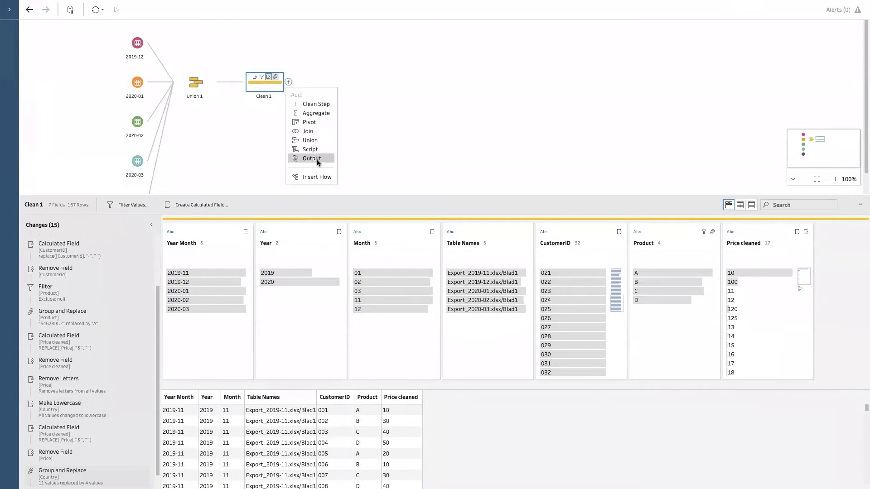
click(311, 159)
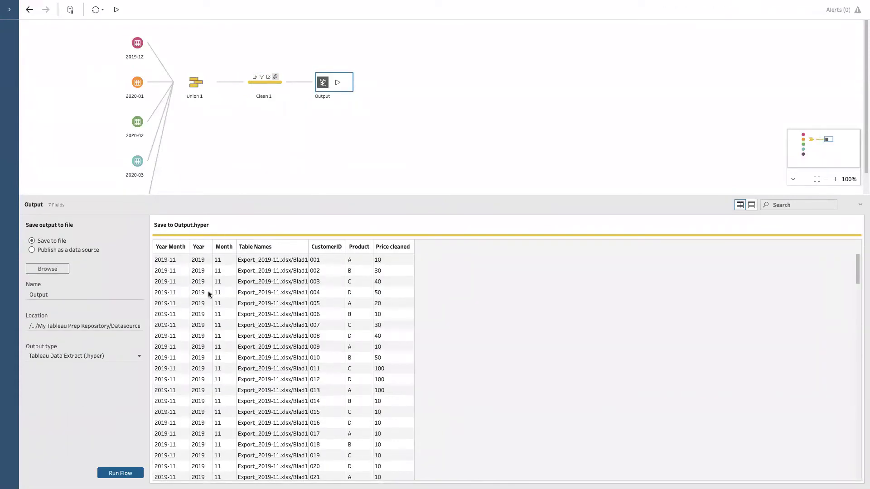
click(32, 250)
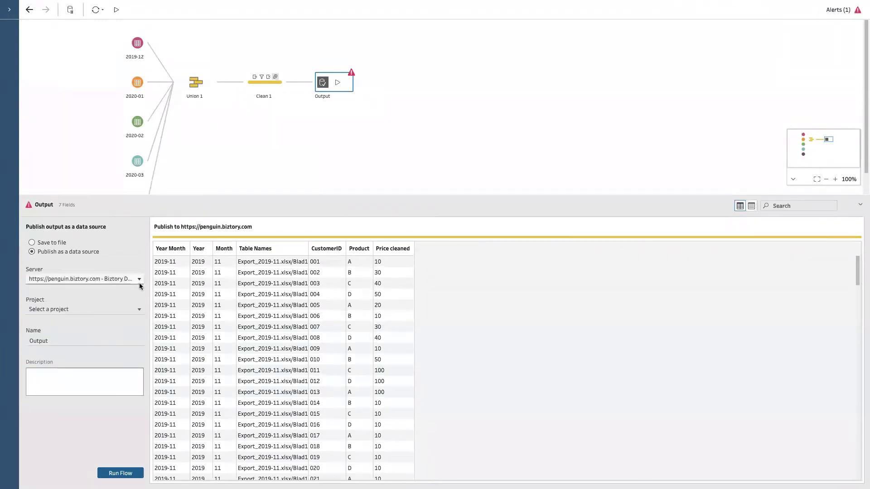
drag(150, 270, 213, 269)
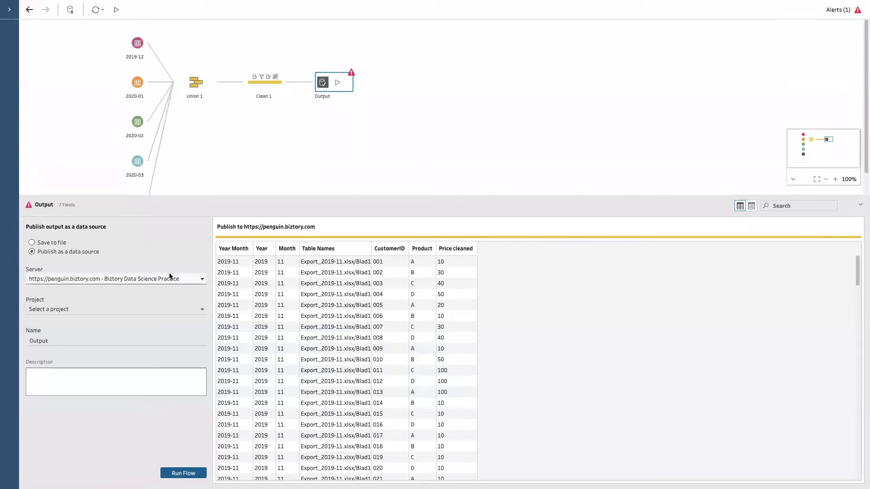
click(202, 279)
click(202, 279)
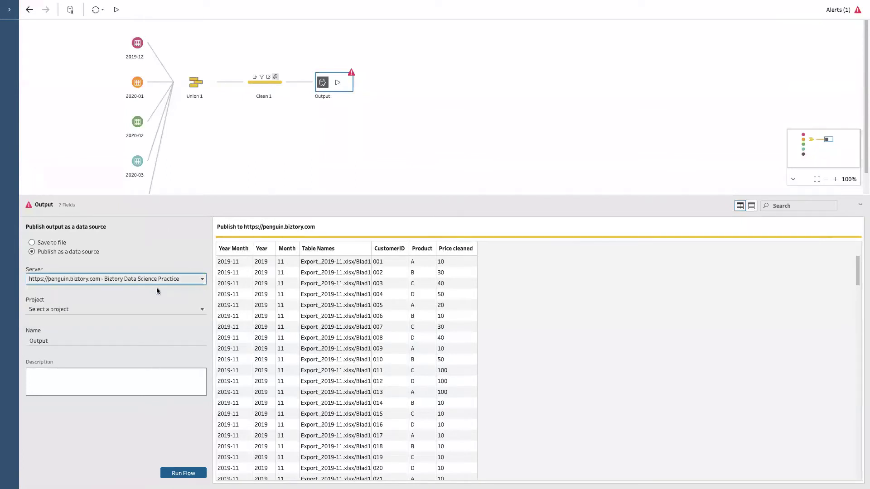
Set the output's project to Default, name the data source Prep Session 1, and run the flow to publish it
click(170, 311)
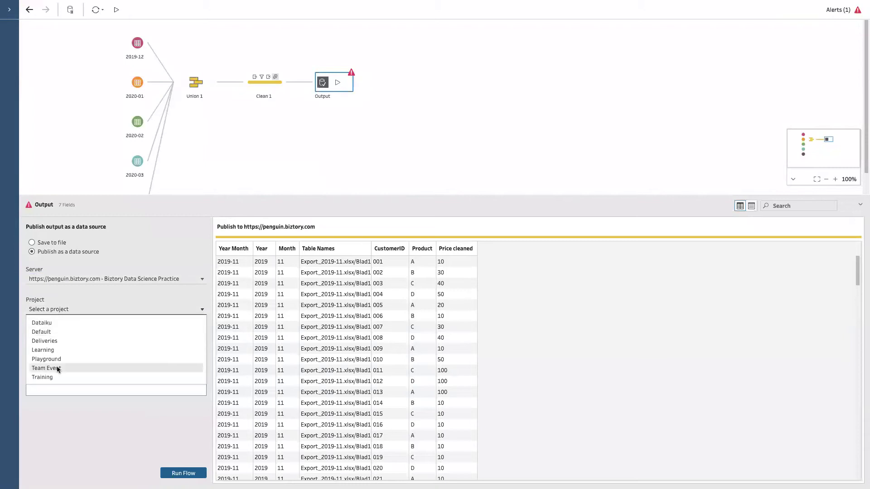
click(48, 332)
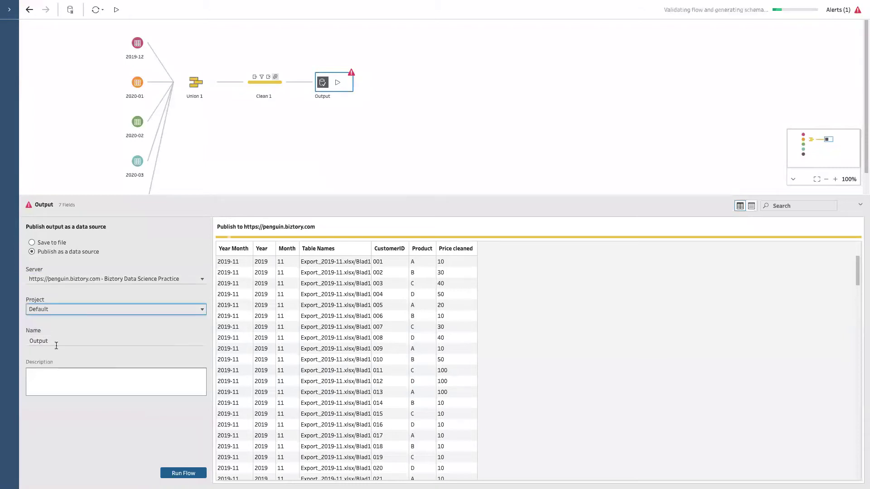
click(55, 339)
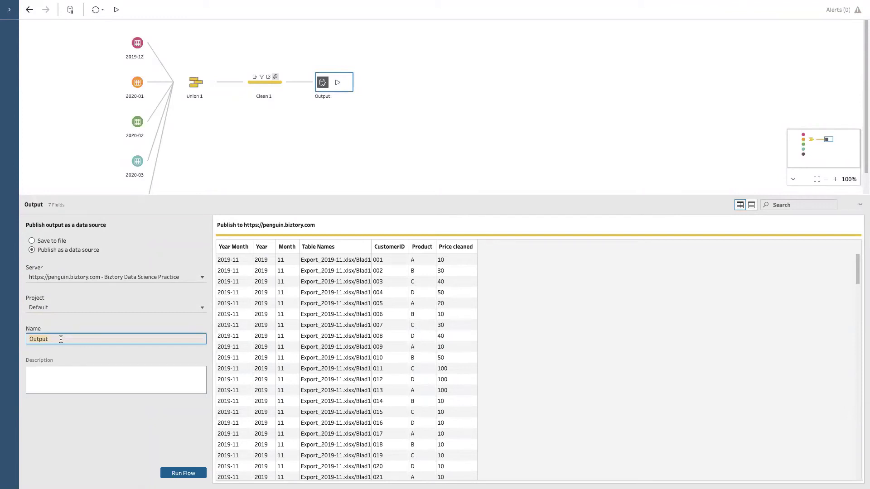
text(Prep Session 1)
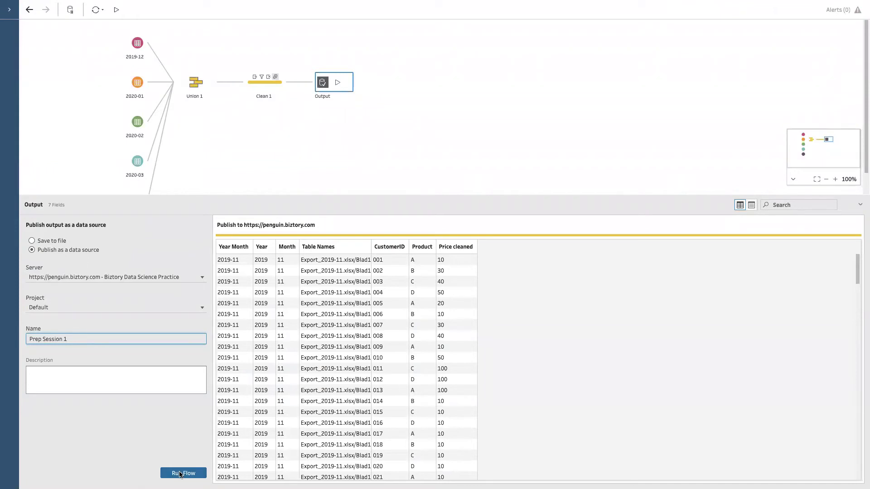
click(180, 473)
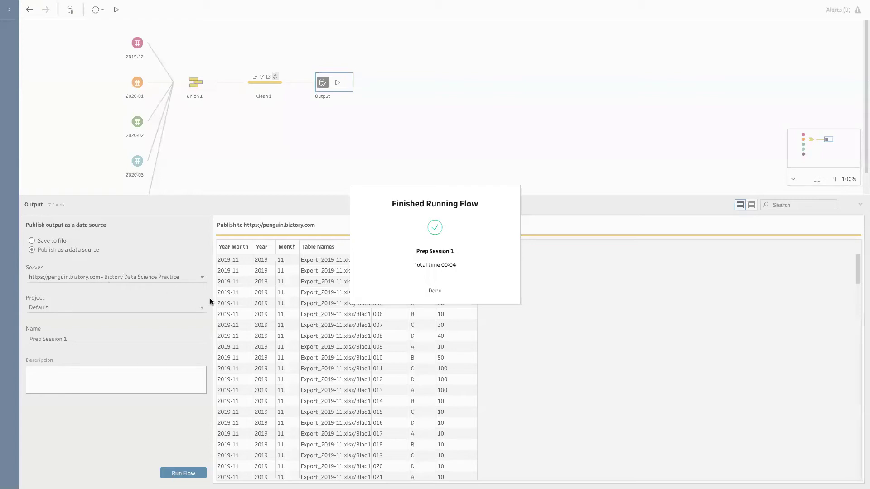
click(435, 291)
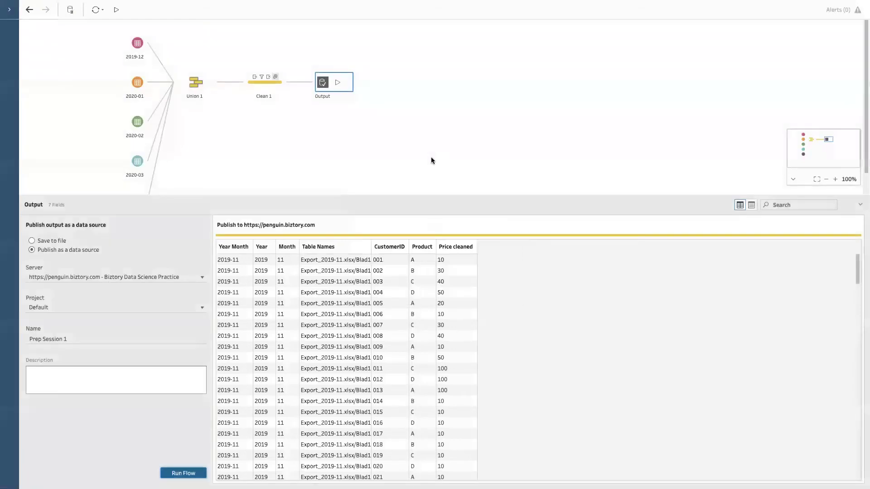
Remove every step from the flow canvas, including all five inputs, the union, the Clean step and the output
click(859, 207)
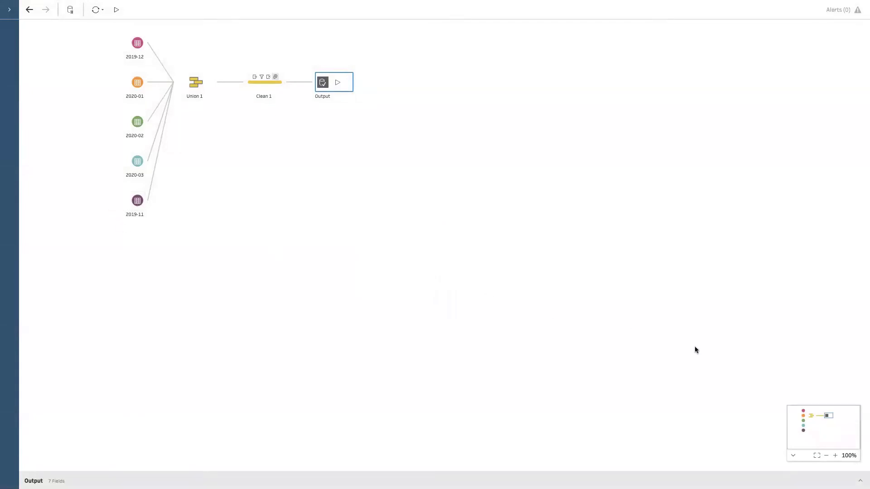
click(859, 480)
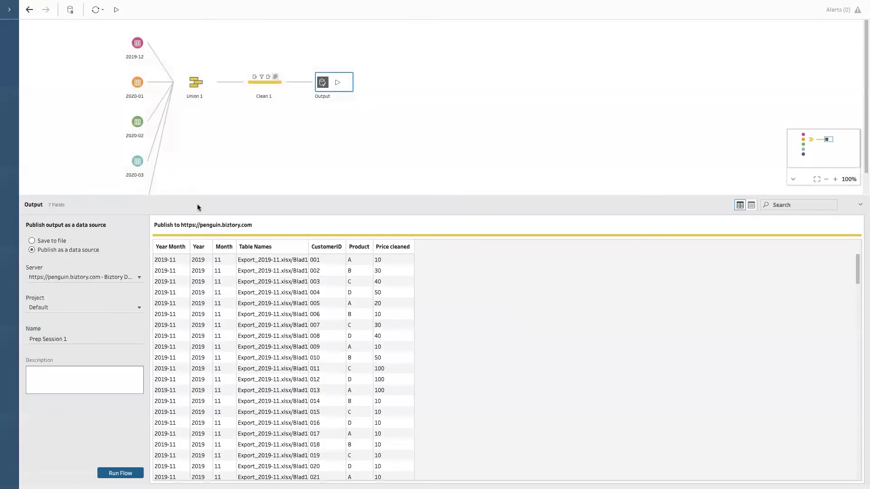
drag(202, 197, 163, 291)
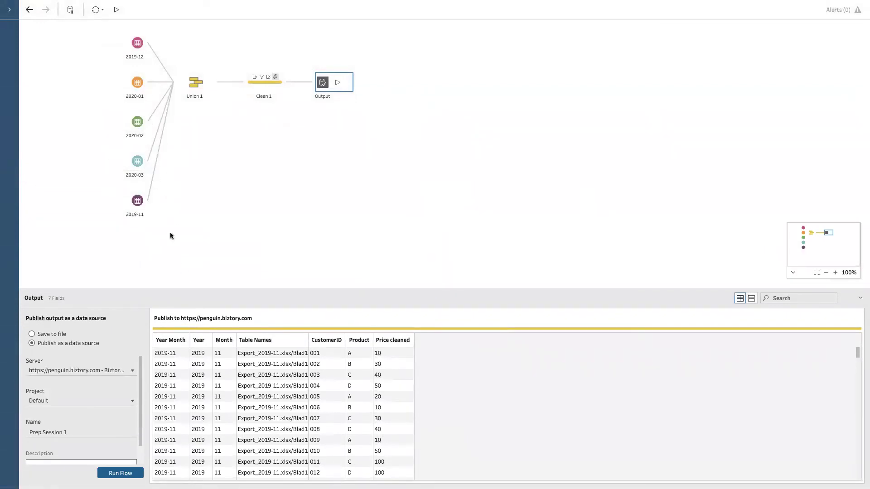
click(10, 10)
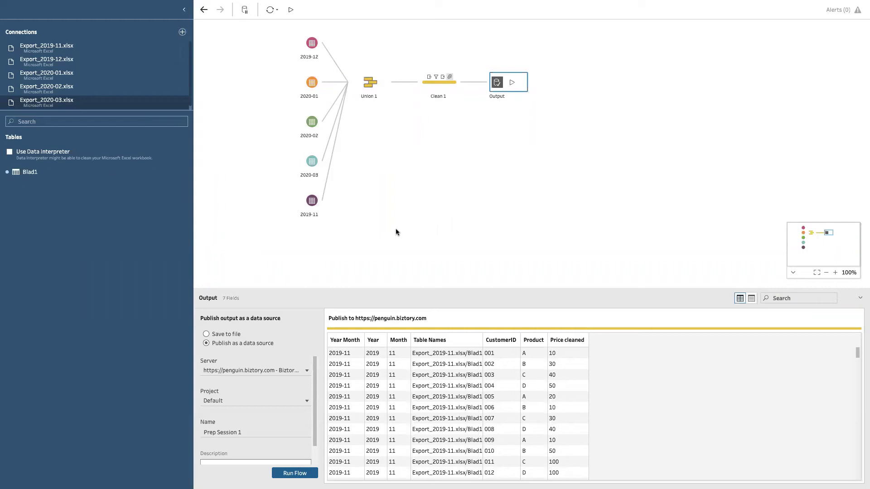
click(522, 243)
drag(572, 279, 295, 39)
right_click(308, 47)
click(319, 107)
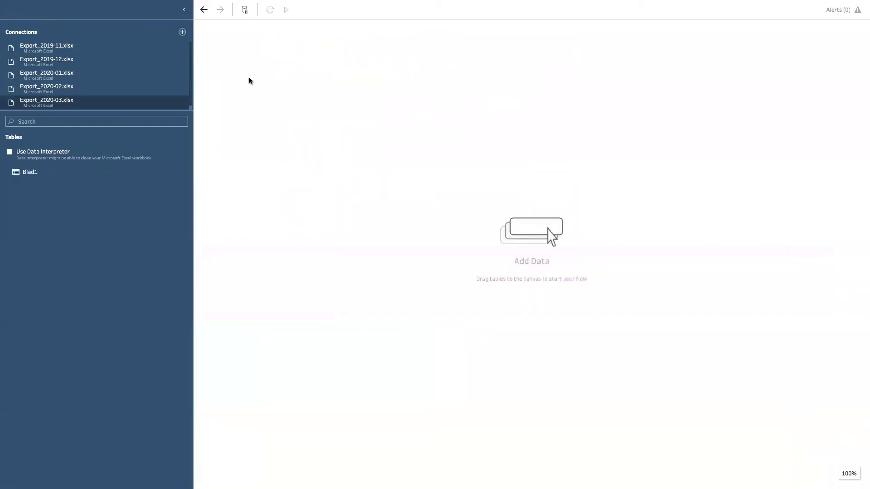
Remove all five Export Excel file connections from the flow
click(186, 101)
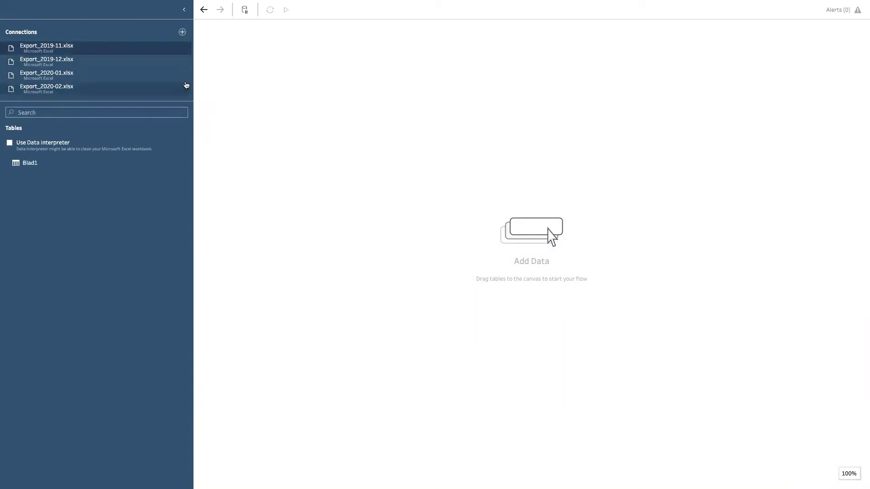
click(188, 88)
click(187, 75)
click(191, 94)
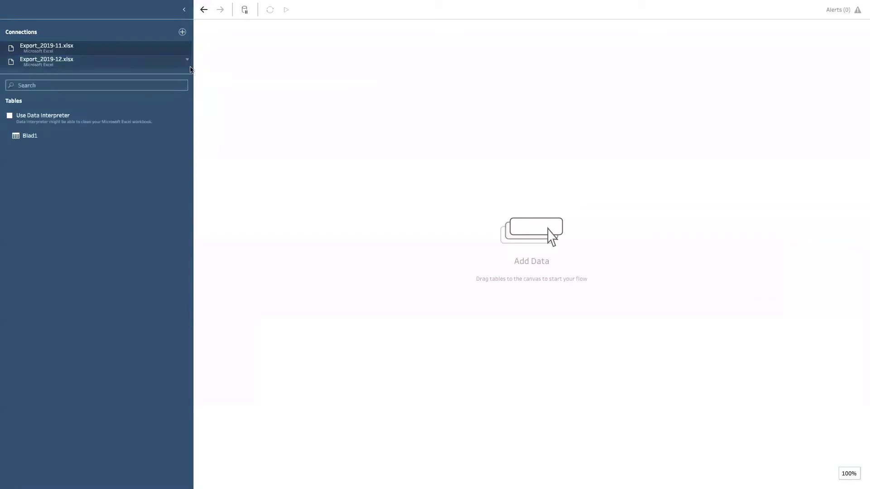
click(187, 62)
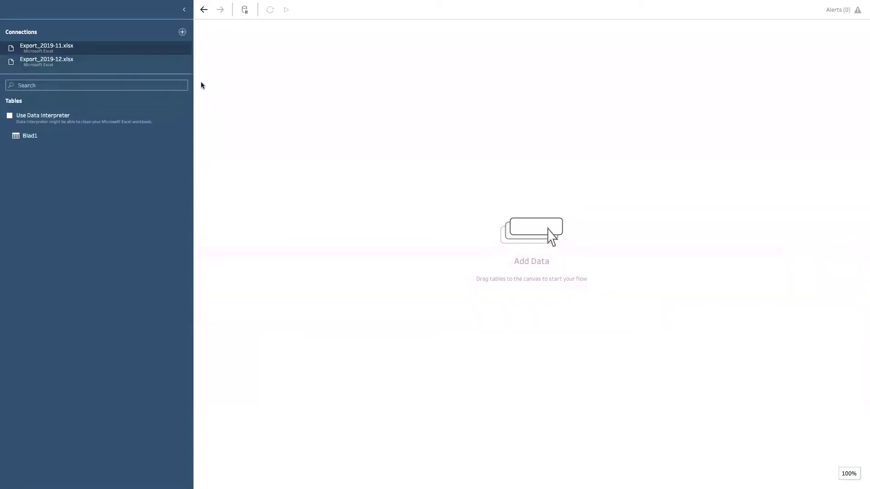
click(187, 46)
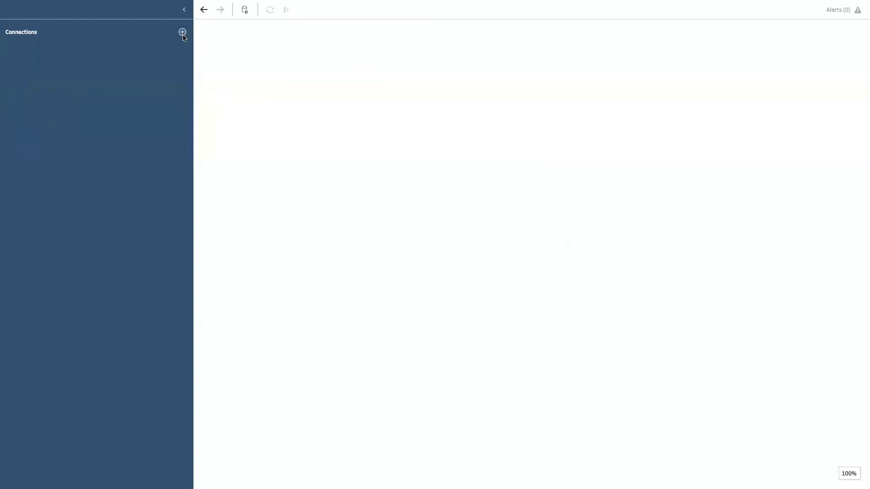
Connect to the Excel file Export_2019-11.xlsx in the prep session folder and move its Blad1 input higher on the canvas
click(183, 33)
click(230, 66)
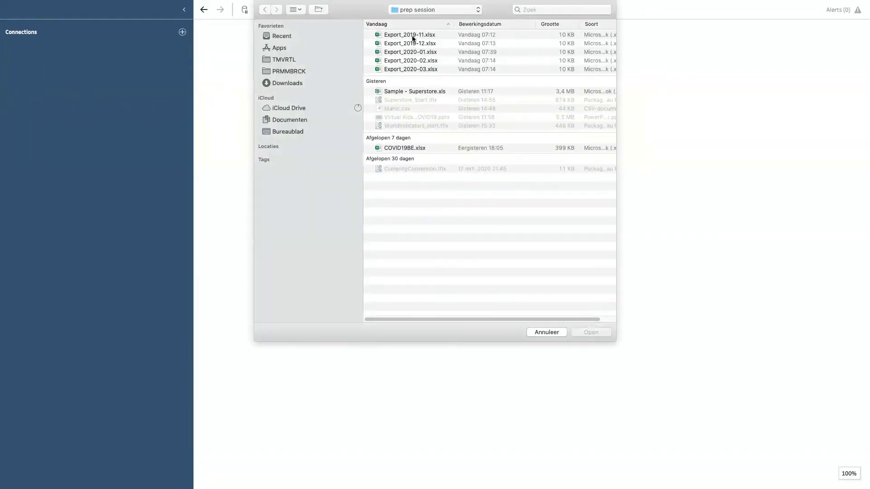
click(412, 36)
click(590, 333)
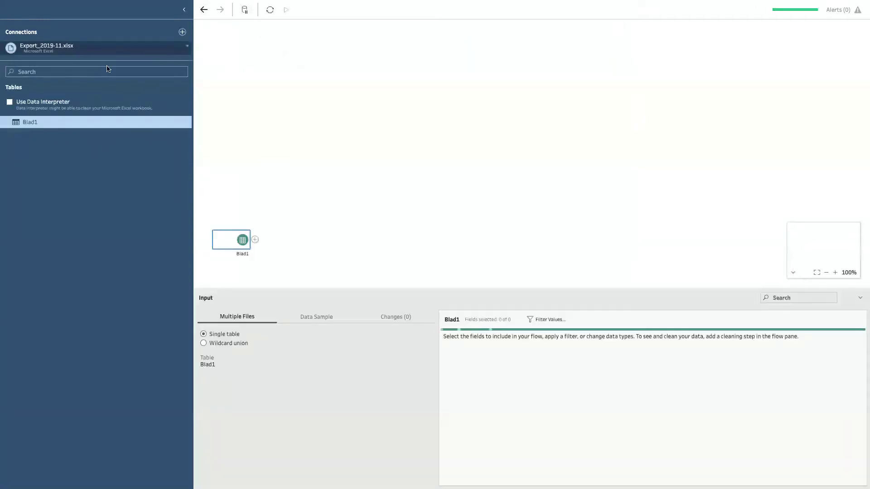
drag(240, 234, 256, 157)
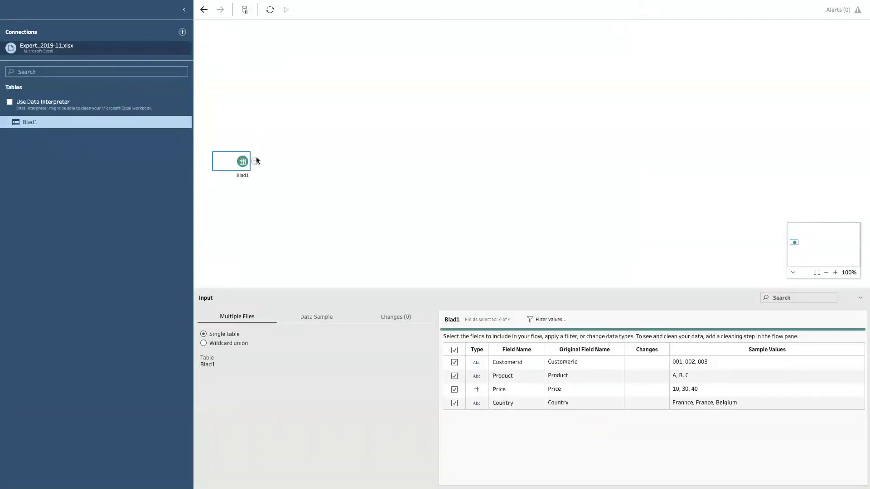
Turn the Blad1 input into a wildcard union of prep session files matching Export_*.xlsx and apply it
click(224, 342)
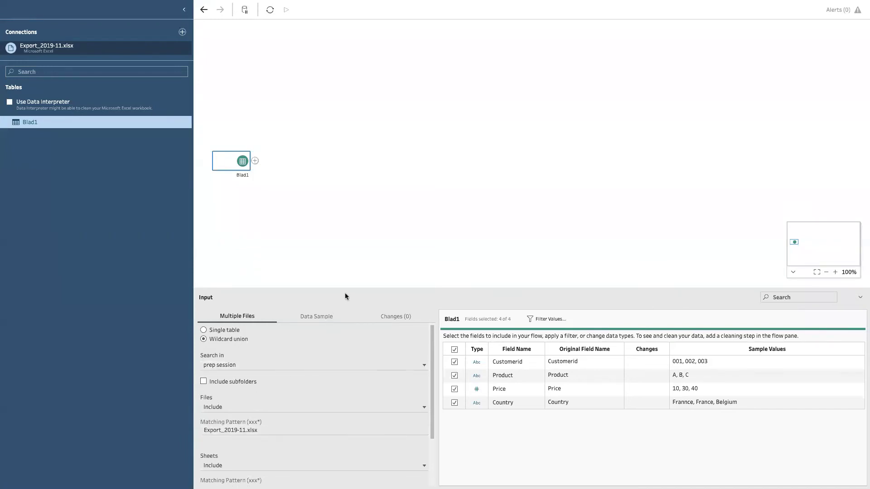
drag(344, 290, 340, 218)
click(245, 362)
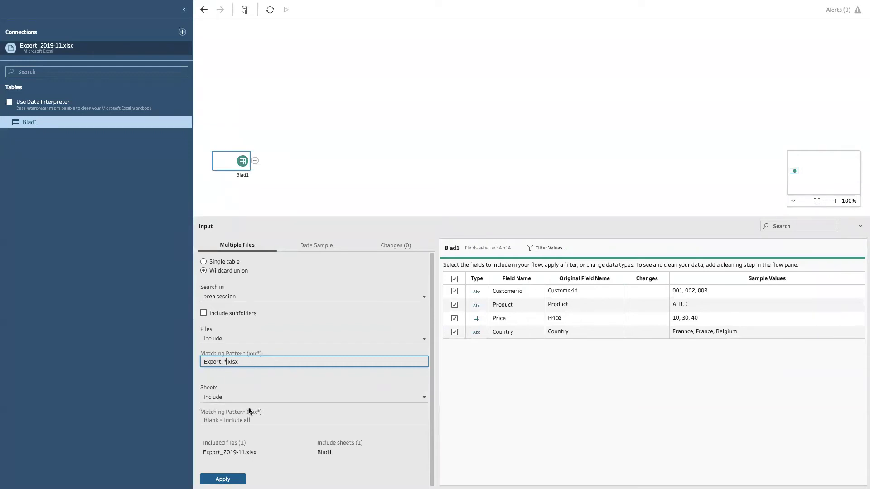
key(Return)
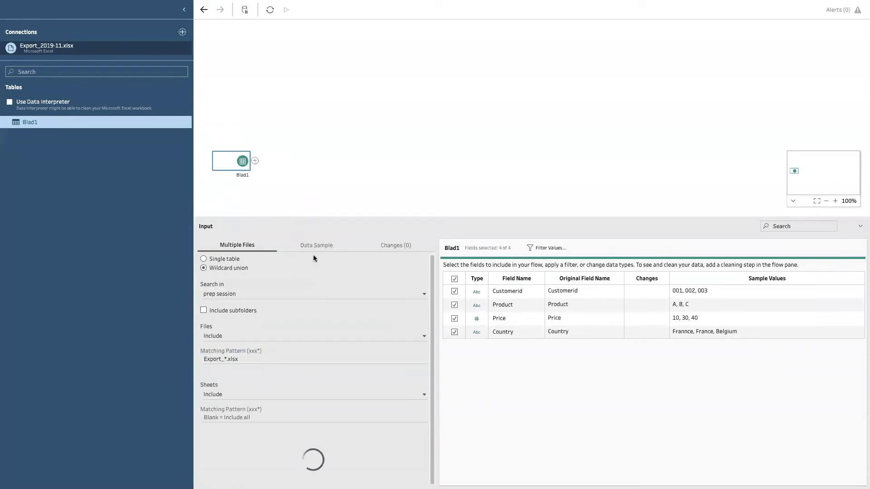
drag(314, 216, 313, 195)
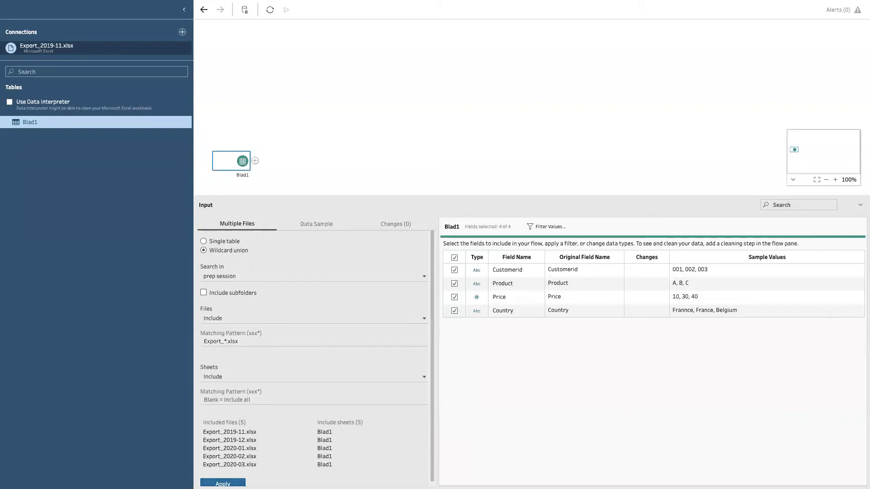
click(222, 483)
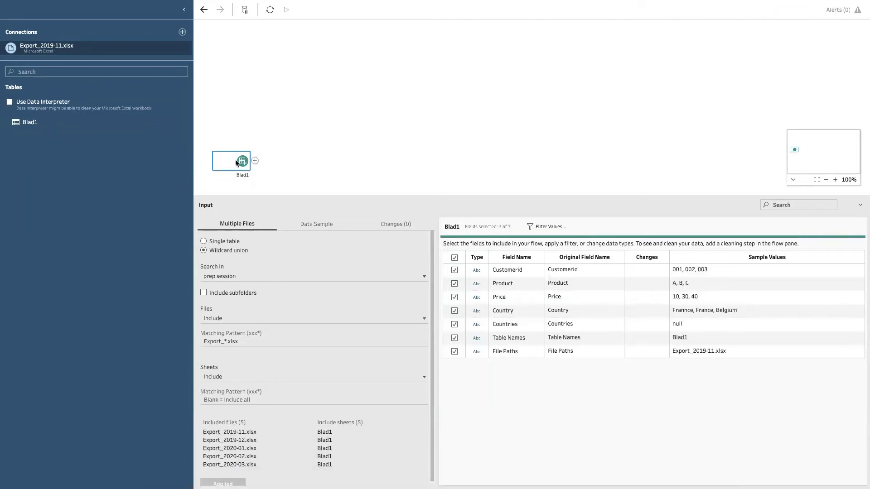
Add a Clean step after the Blad1 input, recheck the input's union settings, and open the Clean step's data profile
click(254, 160)
click(281, 183)
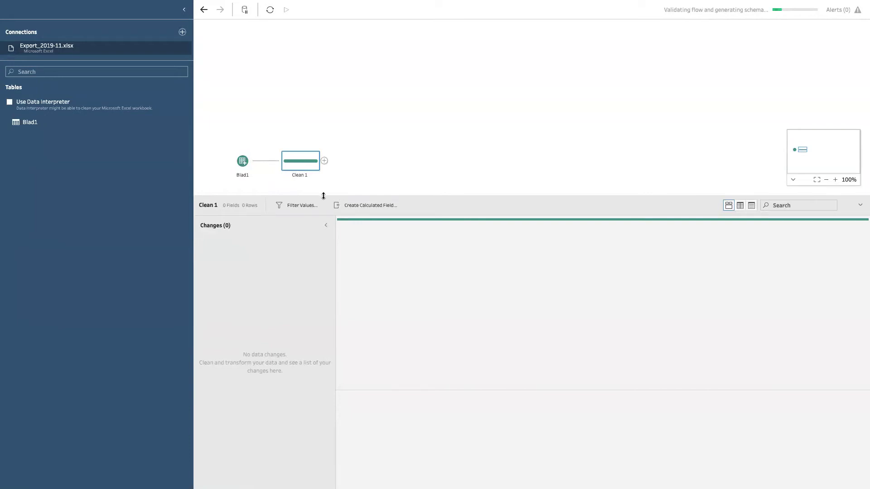
drag(323, 195, 323, 190)
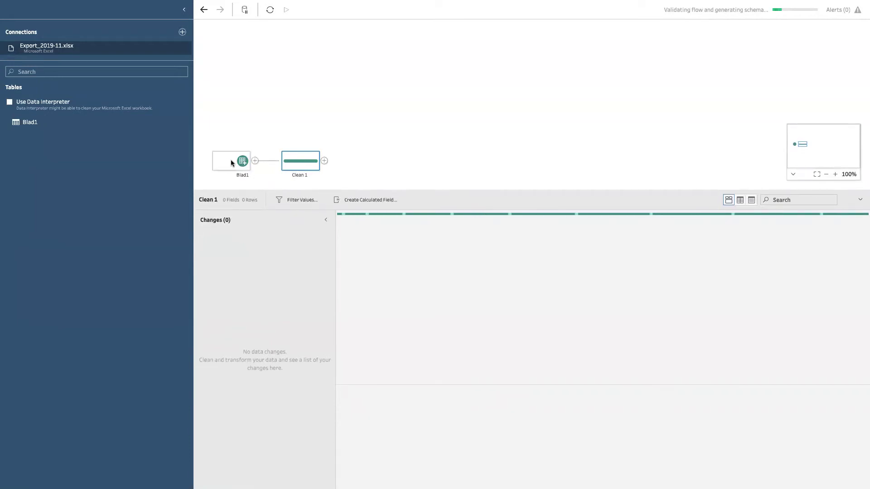
click(233, 159)
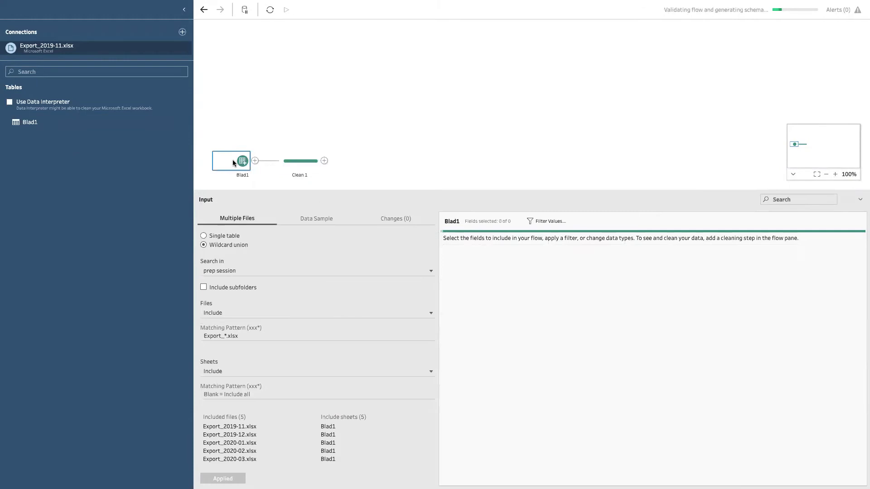
click(295, 162)
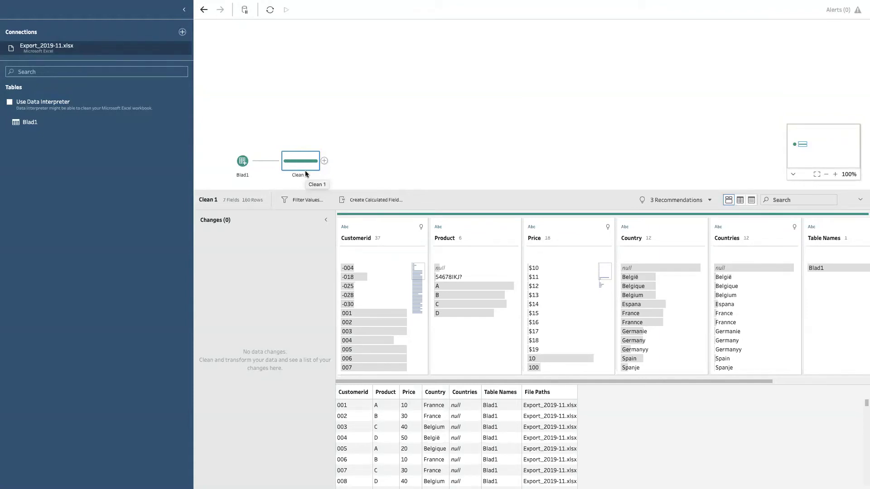
drag(438, 190, 443, 247)
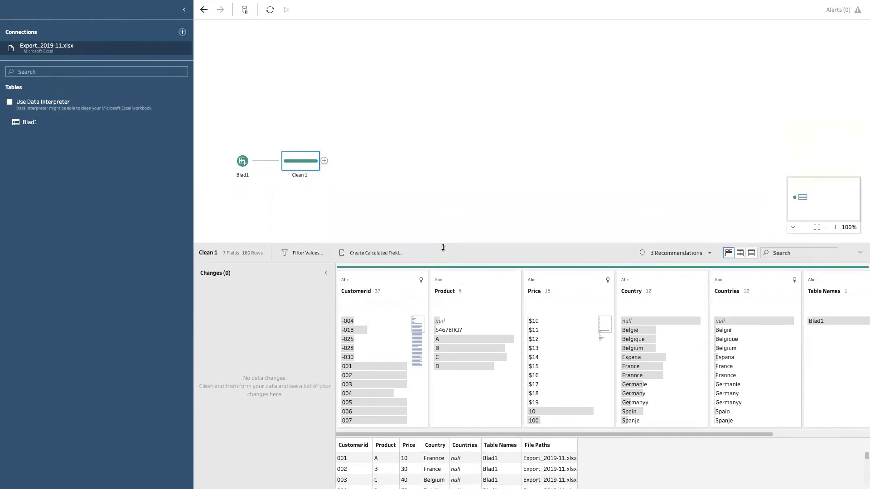
Move the Blad1 and Clean 1 steps higher on the canvas together, and reopen the Blad1 input settings
drag(329, 177, 248, 120)
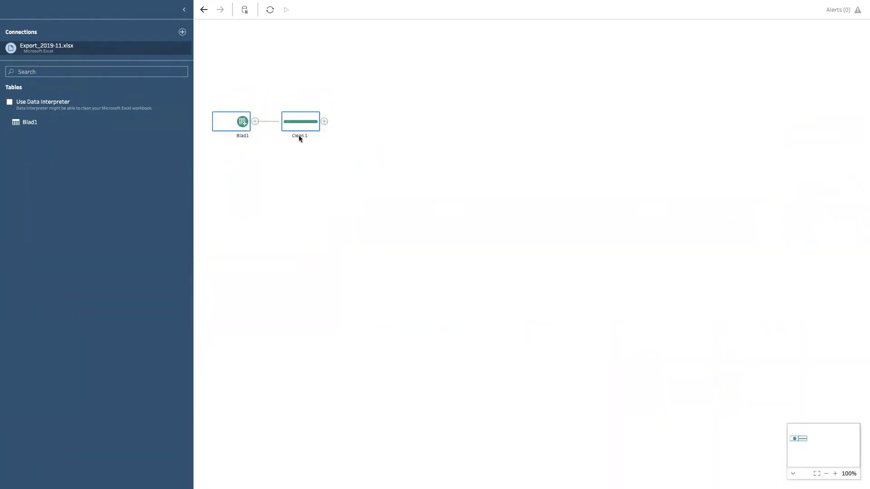
click(320, 233)
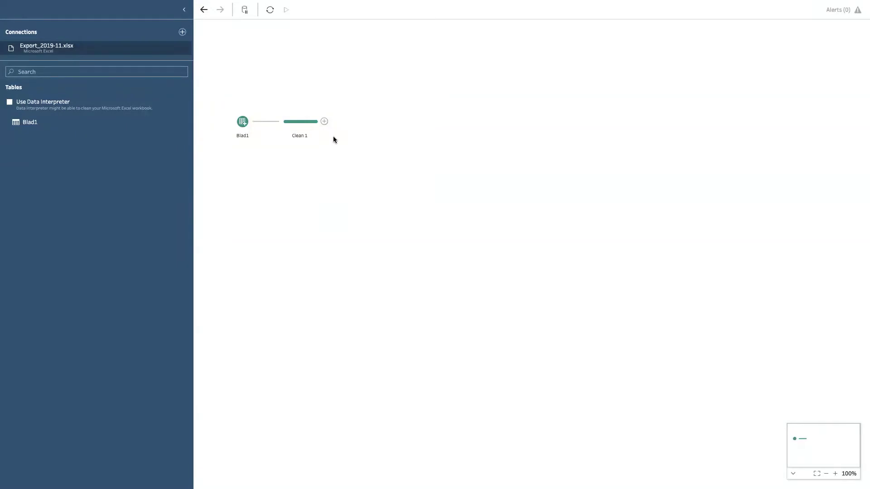
click(242, 125)
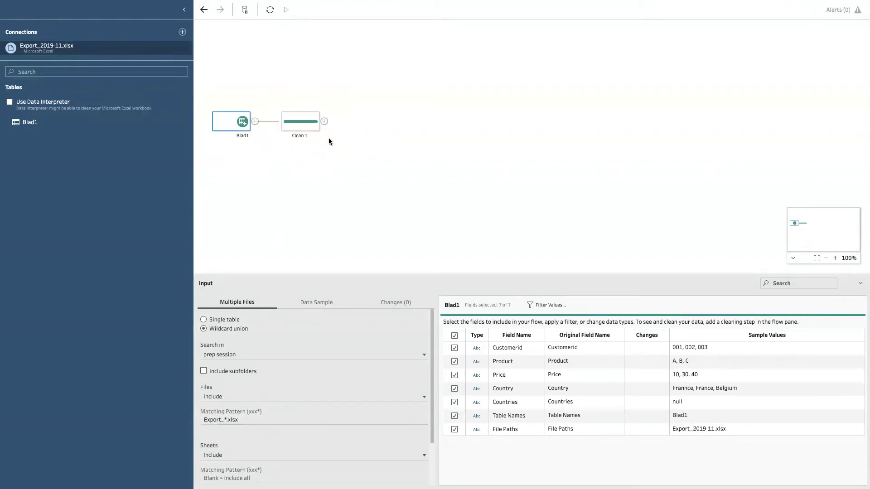
Add an Output step after Clean 1, set it to publish as a data source, and choose the Dataiku project
click(324, 121)
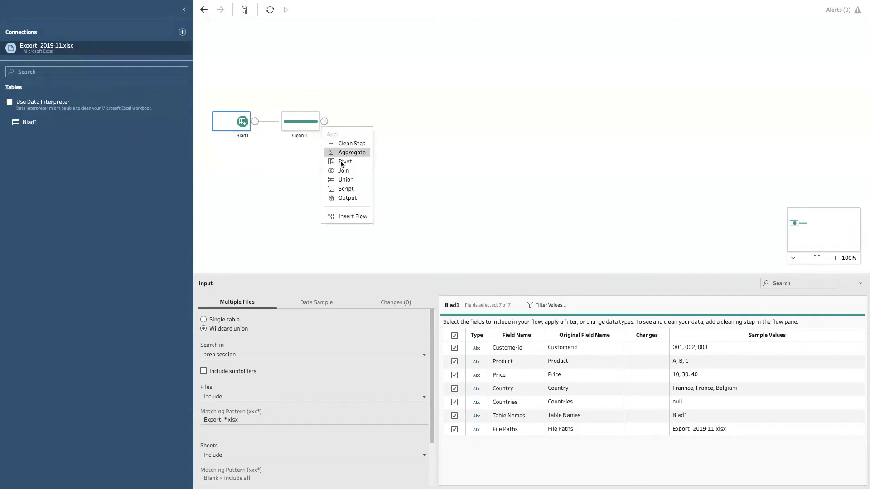
click(350, 199)
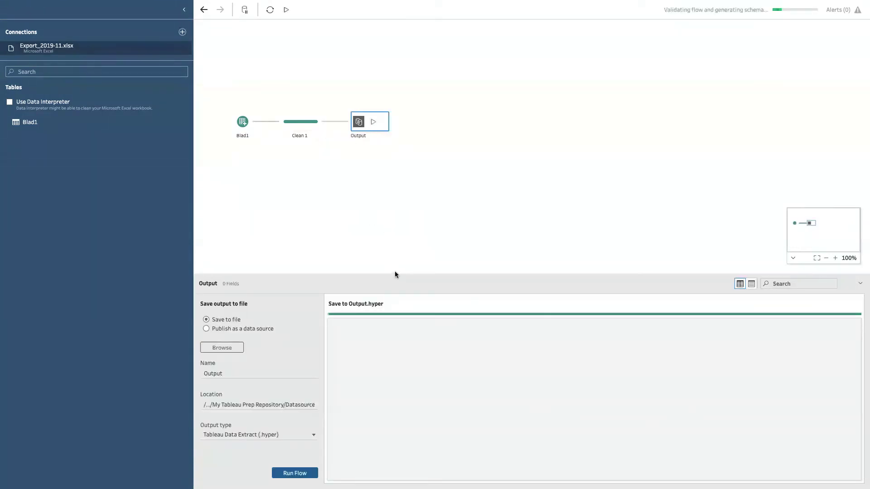
click(243, 328)
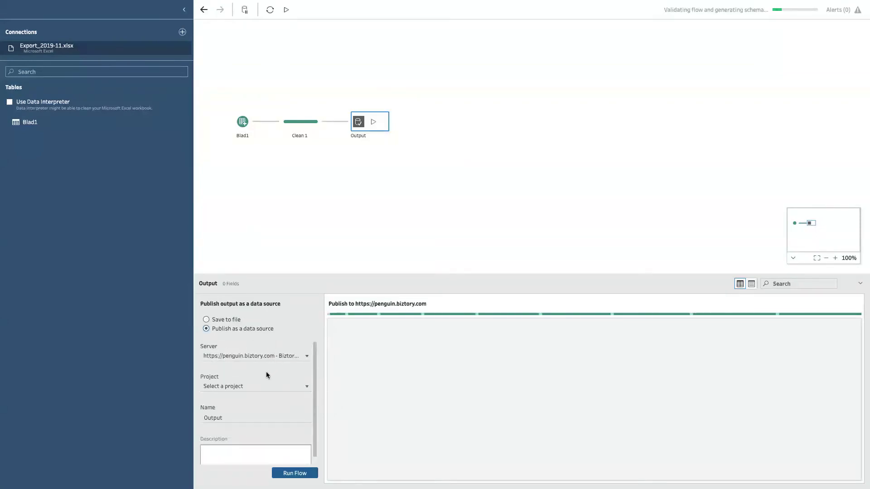
click(262, 386)
click(233, 400)
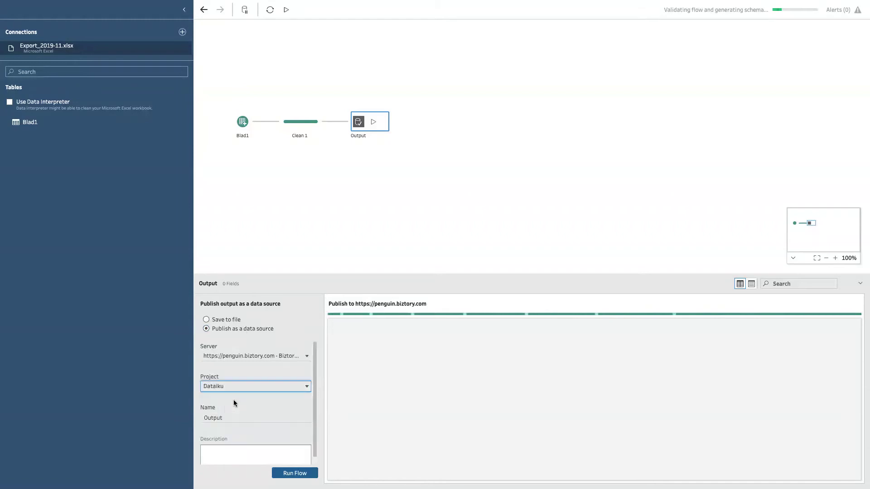
Set the output's project to Default and name the published data source Tableau Prep 2
click(249, 388)
click(249, 407)
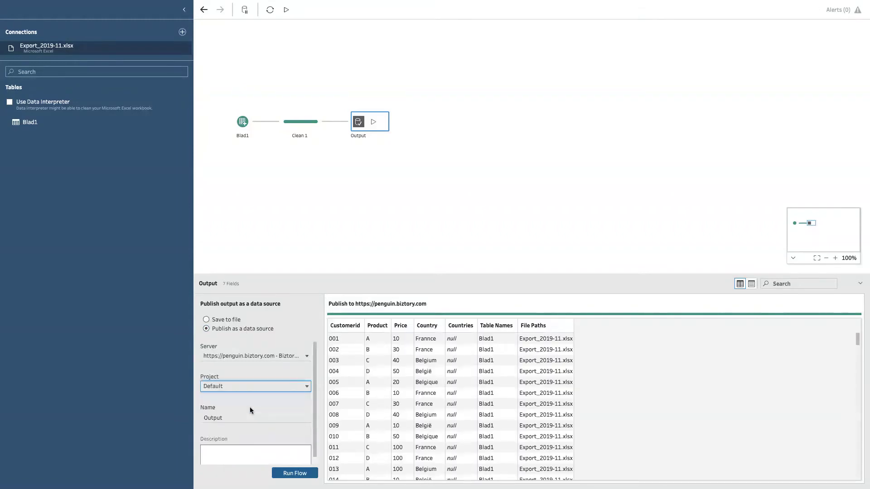
click(241, 418)
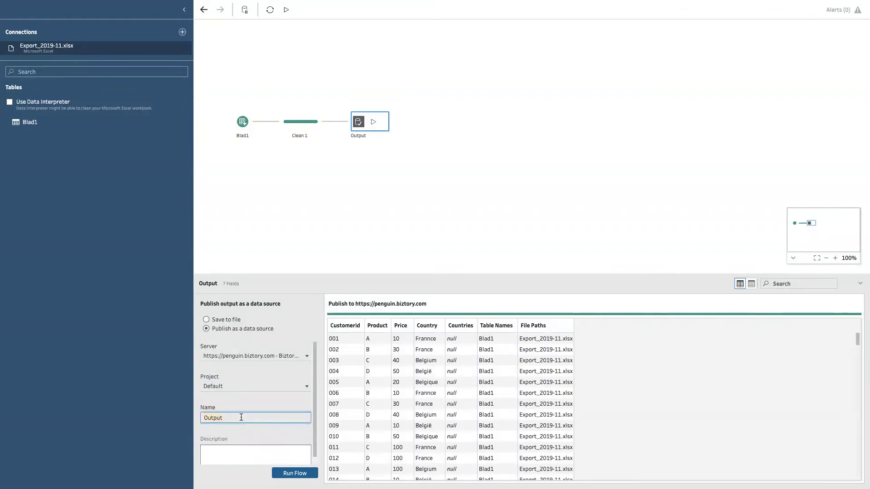
text(Tableau Prep 2)
click(327, 219)
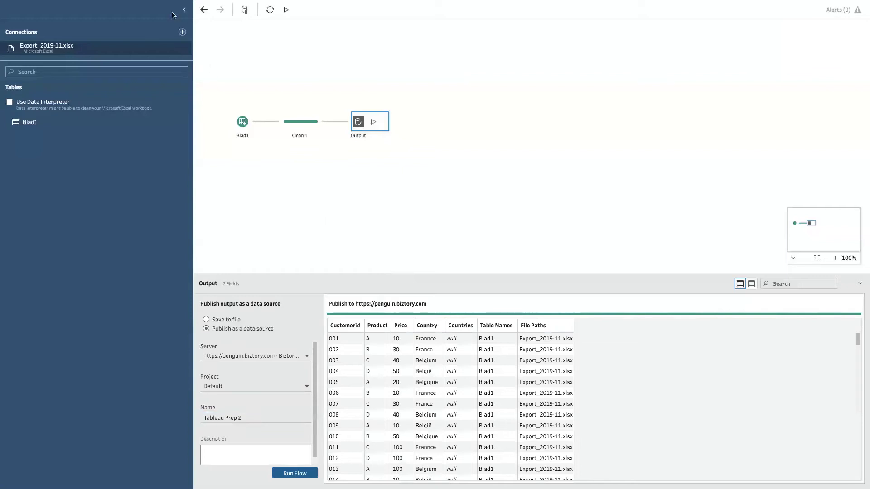
Run the flow to publish the Tableau Prep 2 data source, and close the run report and the output settings
click(295, 474)
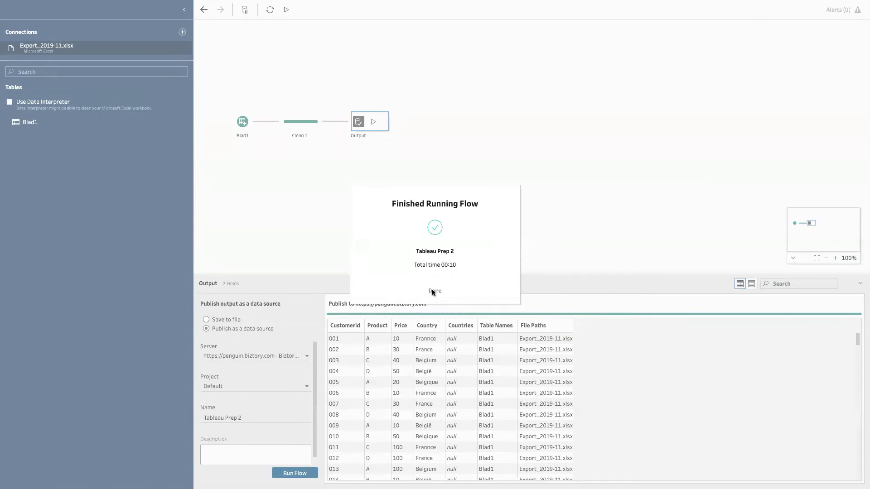
click(434, 290)
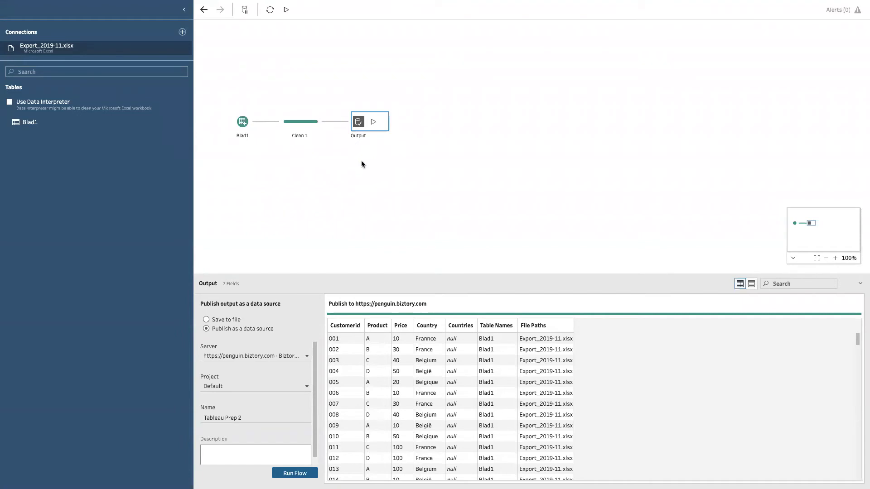
click(361, 186)
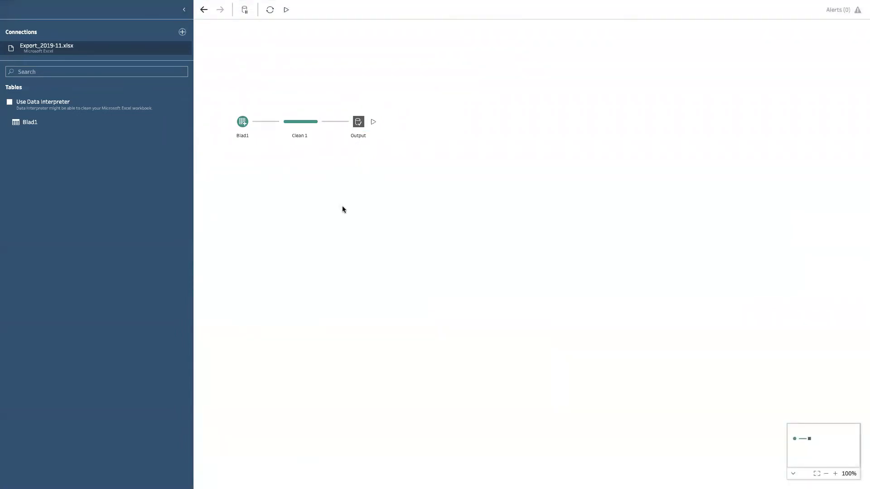
Start publishing Flow1 to the server with the description "This is the flow which combines all of our exports for each month"
click(166, 5)
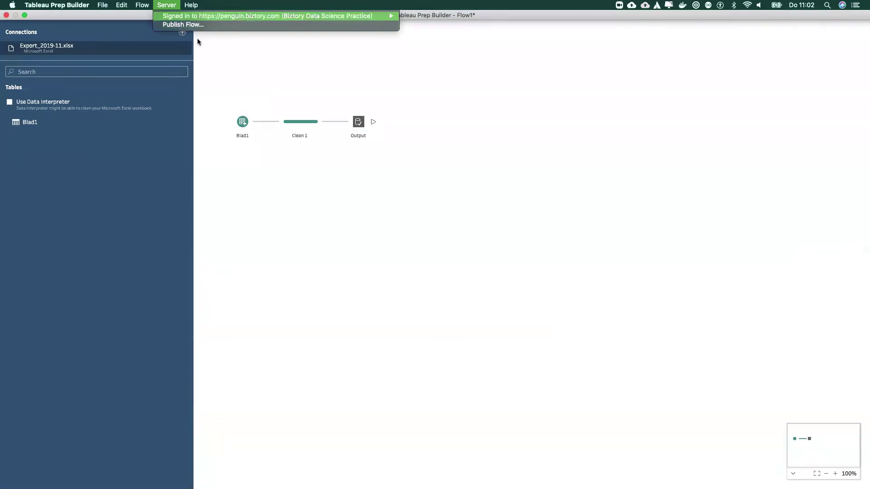
click(197, 25)
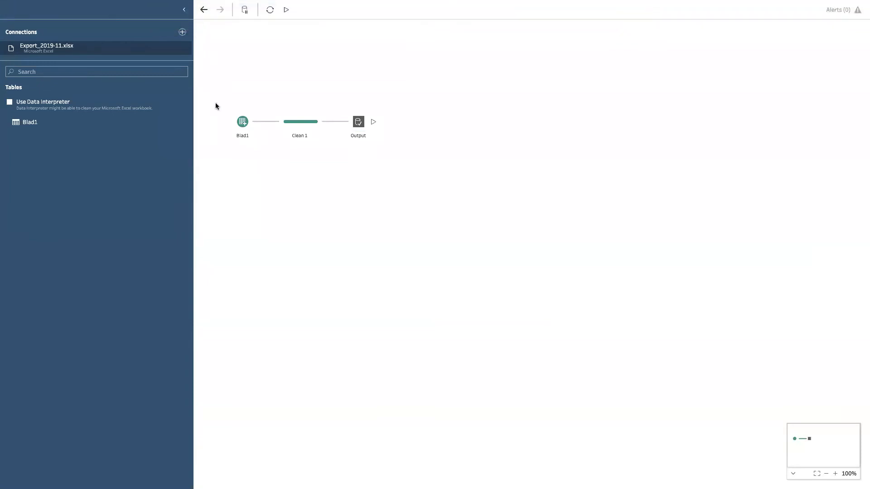
click(391, 206)
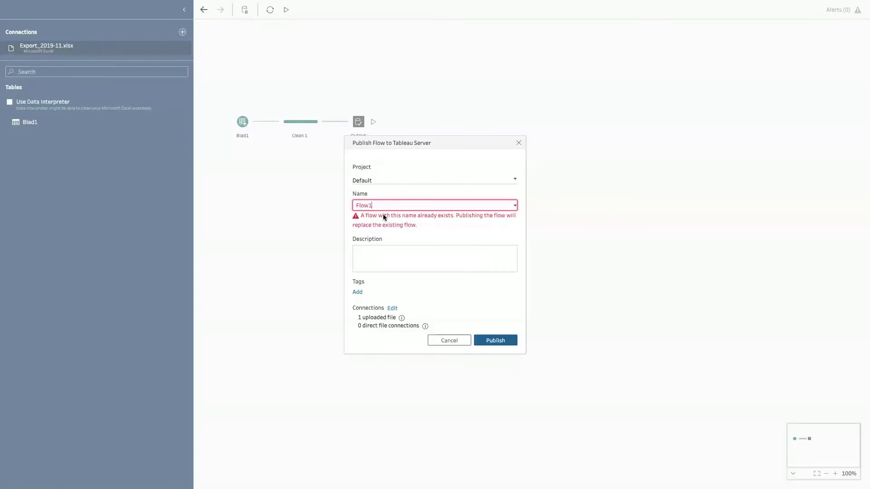
click(382, 246)
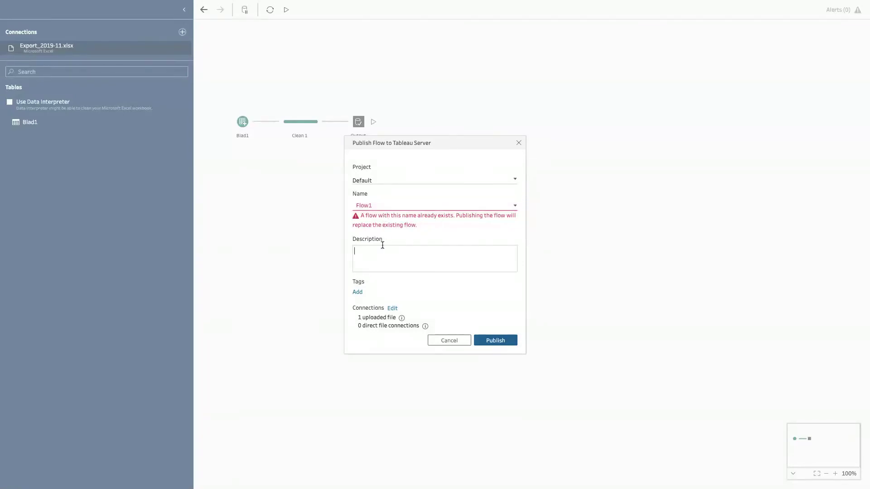
text(This is the)
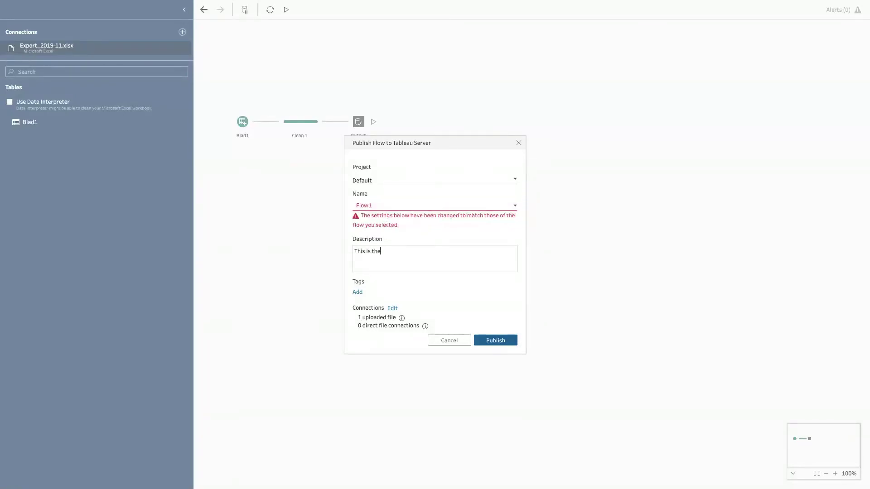
text( flow which cobi)
key(BackSpace)
key(BackSpace)
text(mbines)
key(BackSpace)
key(BackSpace)
key(BackSpace)
text(je)
key(BackSpace)
text(es all of our epo)
key(BackSpace)
text(xports foor)
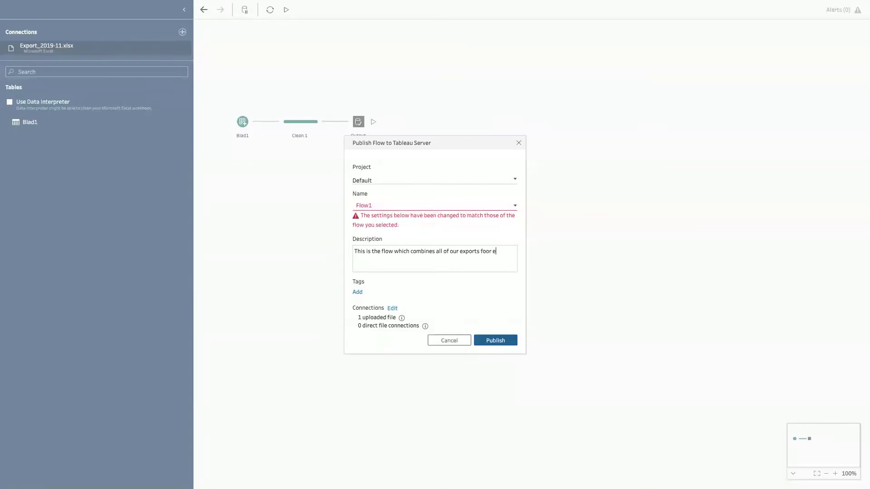
text(each month)
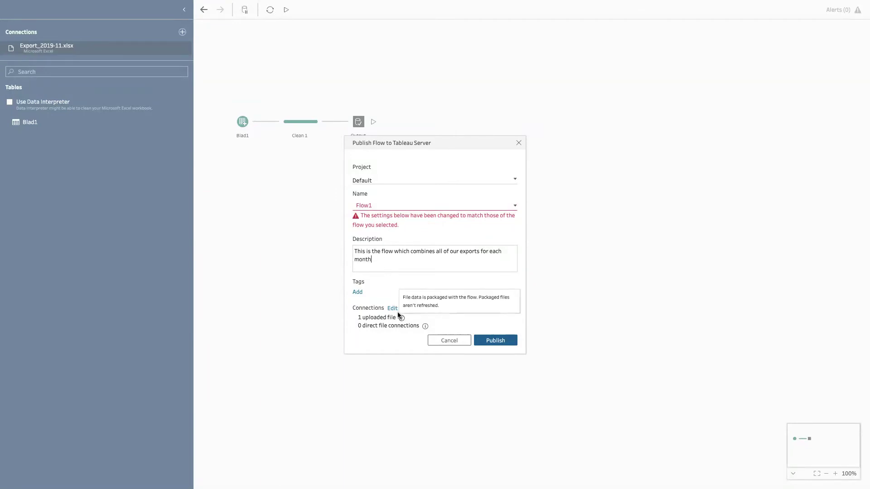
Try the direct connection option for all of the flow's files, and set them back to Upload
mouse_move(397, 320)
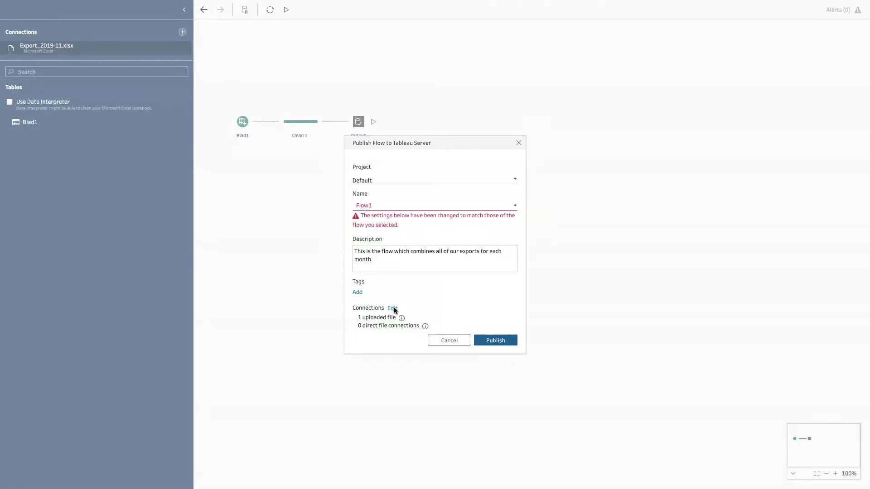
click(394, 310)
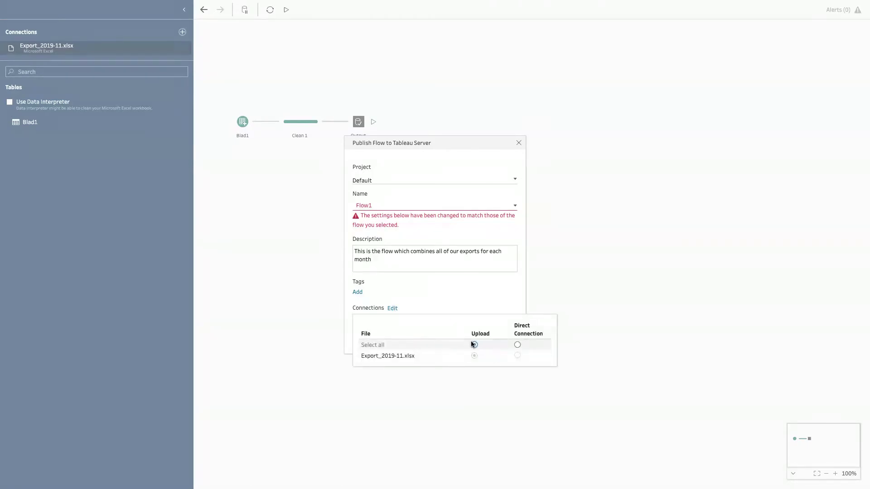
click(517, 346)
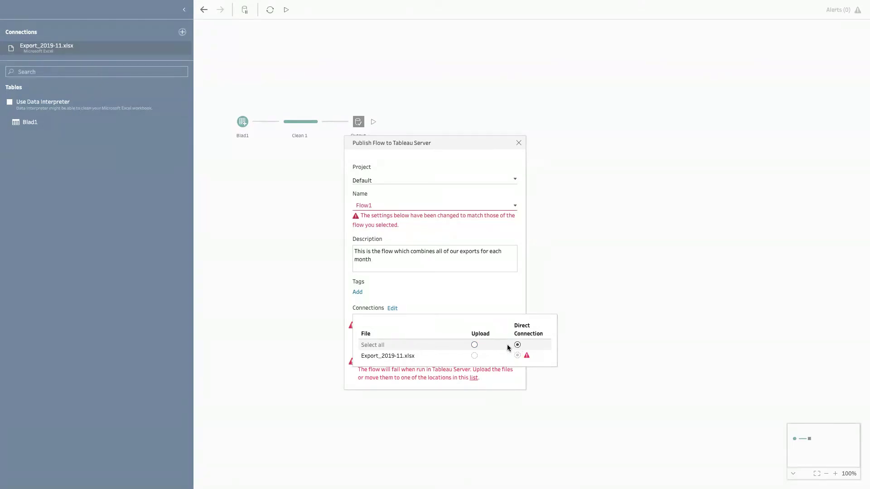
click(475, 345)
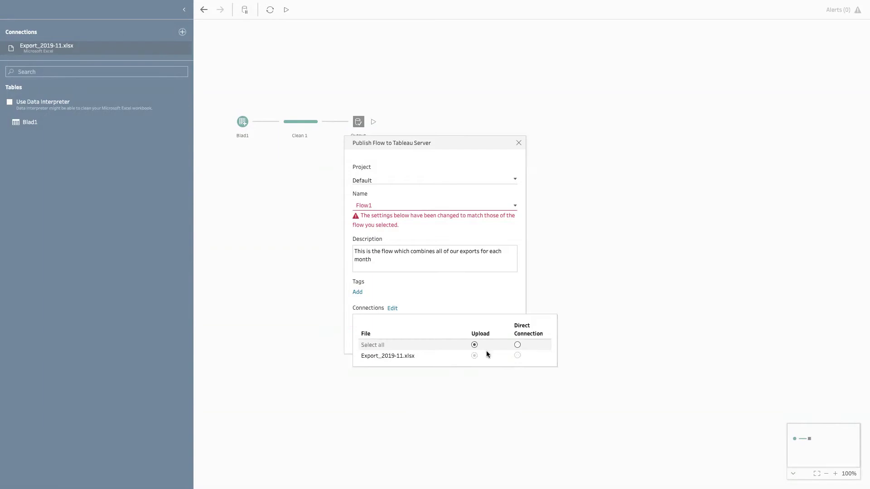
click(480, 292)
Publish the flow to the Default project, replacing the existing Flow1, and close the completion report
click(494, 341)
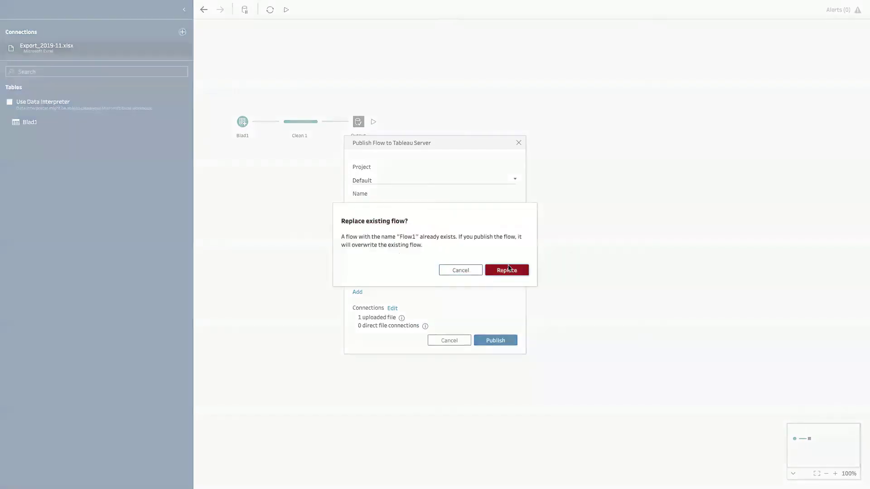
click(508, 269)
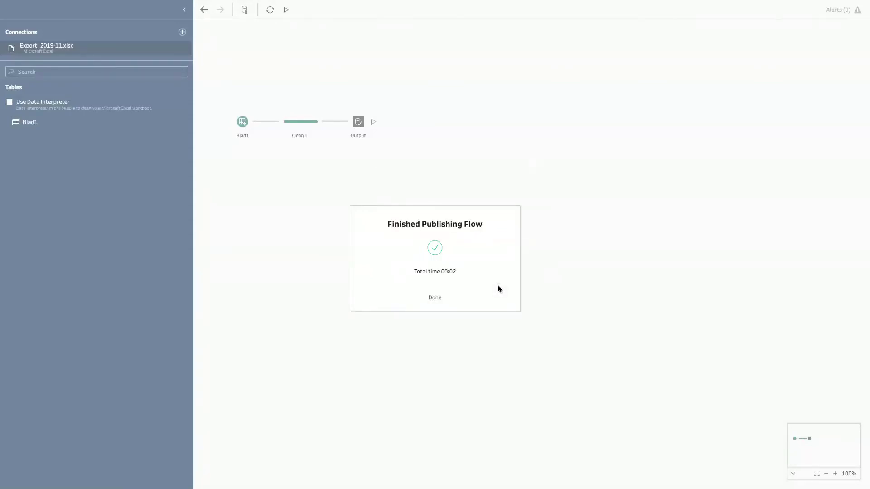
click(435, 298)
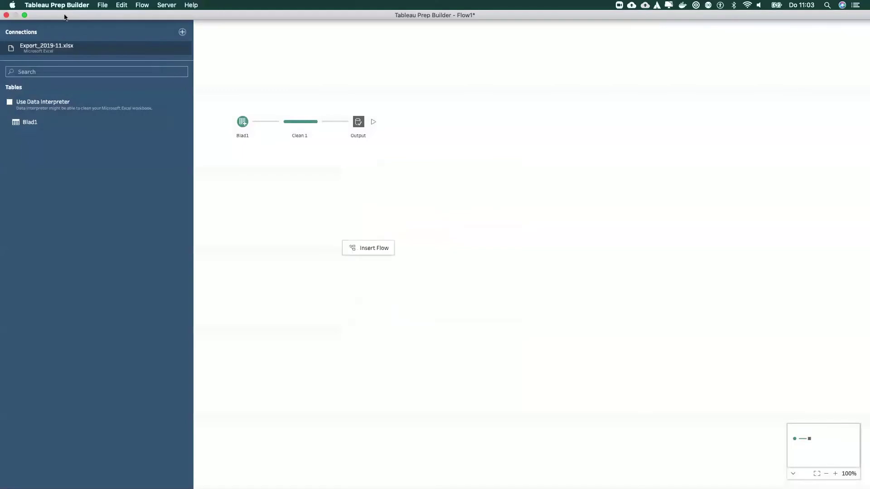
Switch to the published Flow1 page in the browser at full screen and dismiss the publishing notice
click(24, 15)
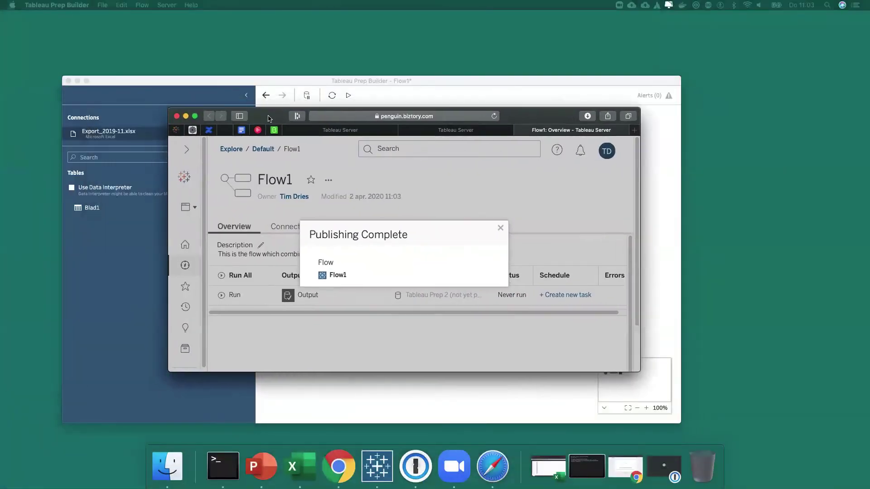
click(196, 116)
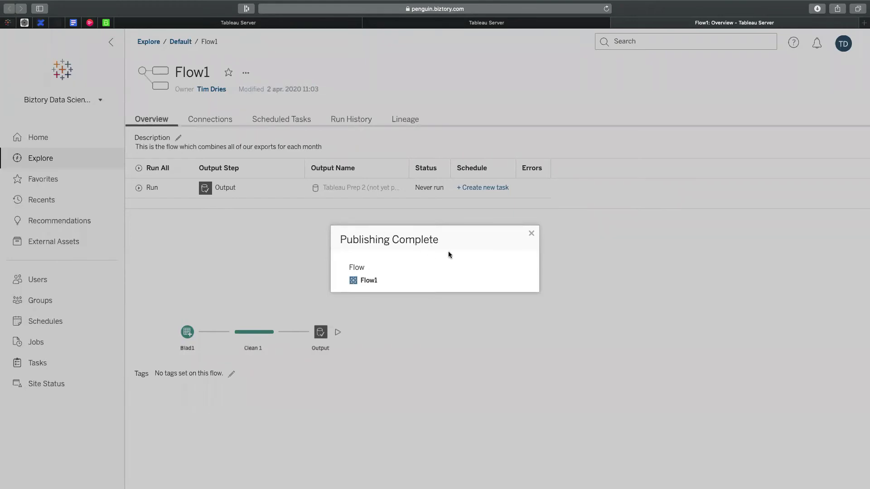
click(531, 233)
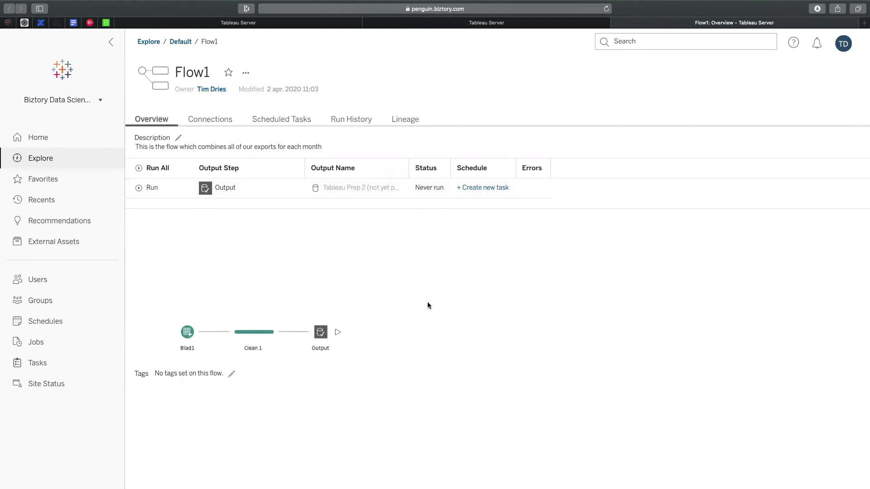
Create a task for Flow1 on the "Run Flow - First of the month 1:00AM" schedule, automatically including all output steps
click(490, 189)
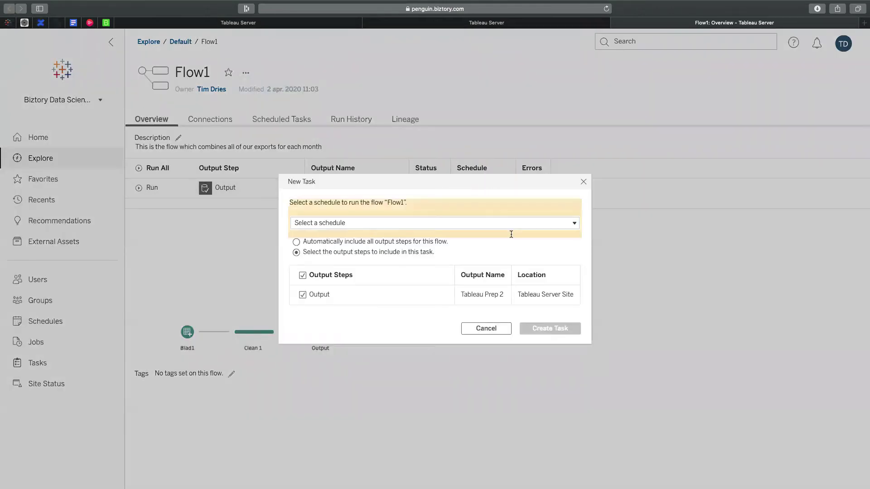
click(428, 225)
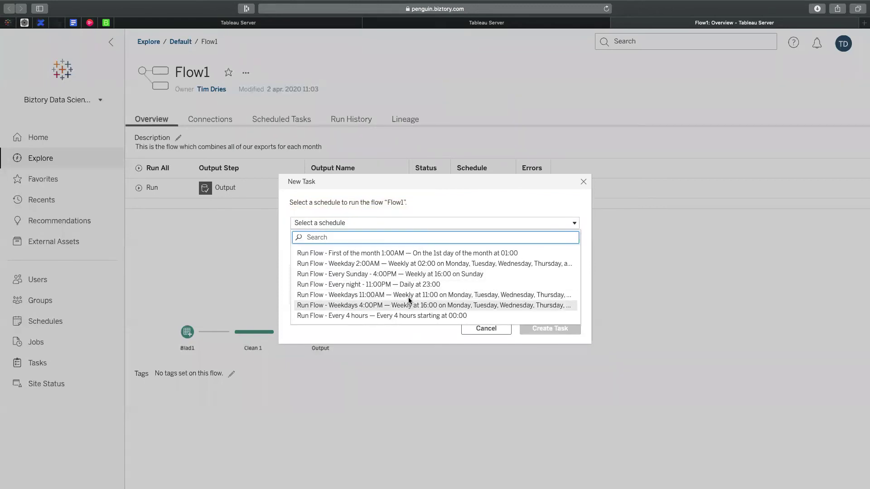
click(347, 255)
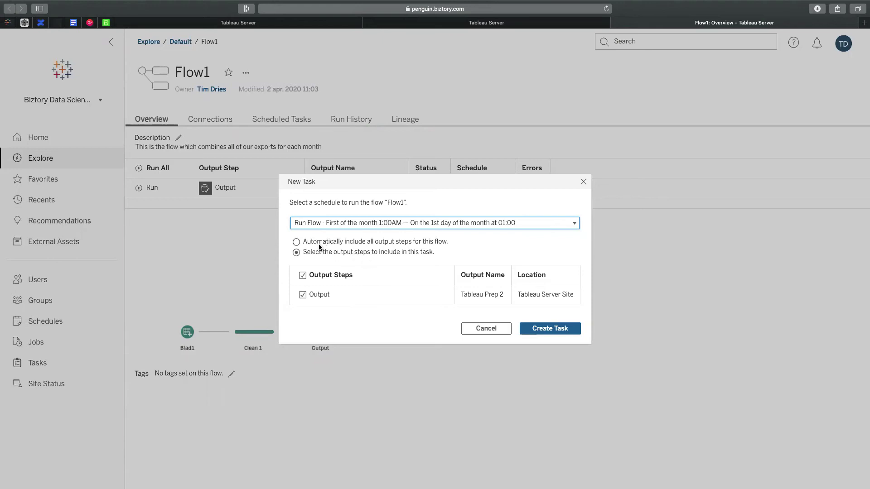
click(299, 241)
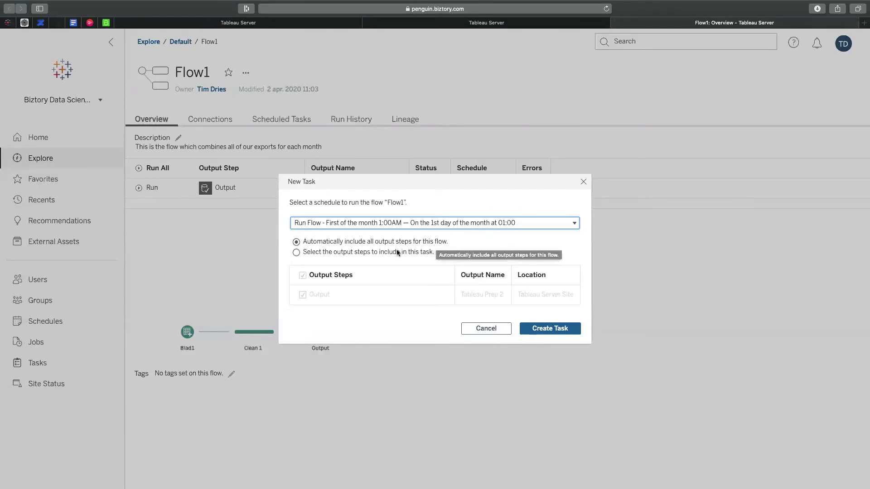
click(300, 252)
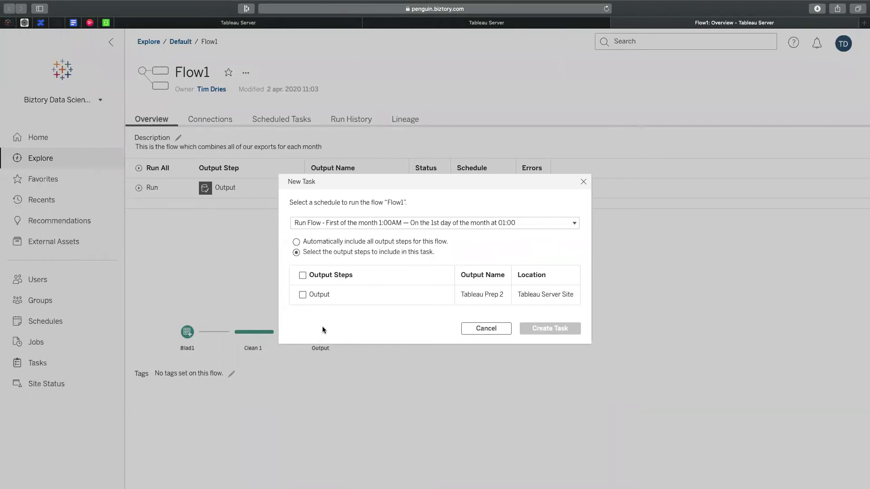
click(297, 242)
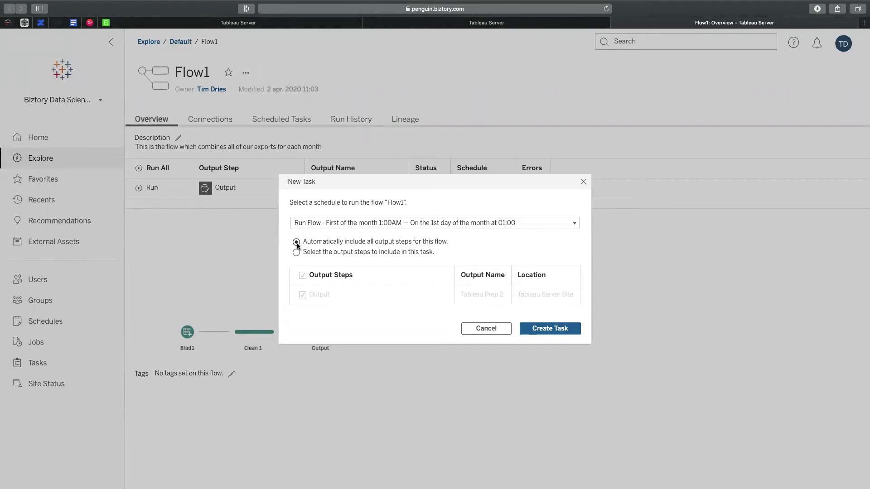
click(557, 332)
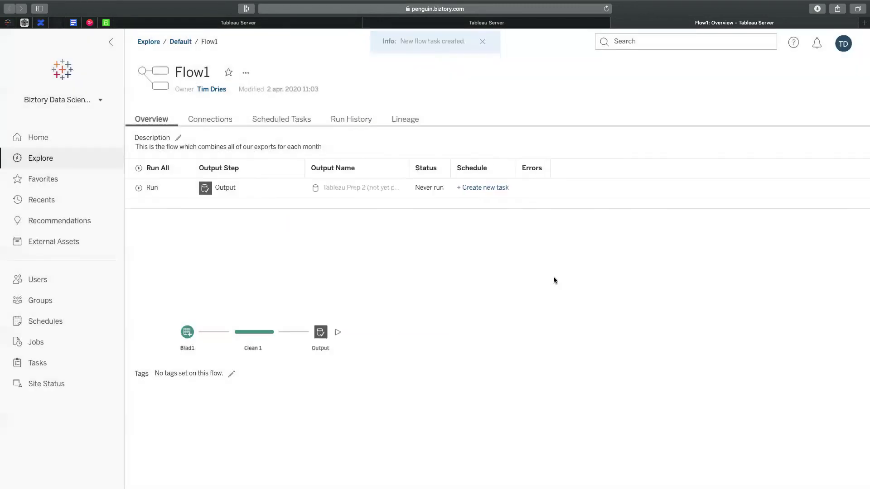
Review the site's jobs and its flow tasks on the server, and return to Tableau Prep Builder at full screen
click(60, 343)
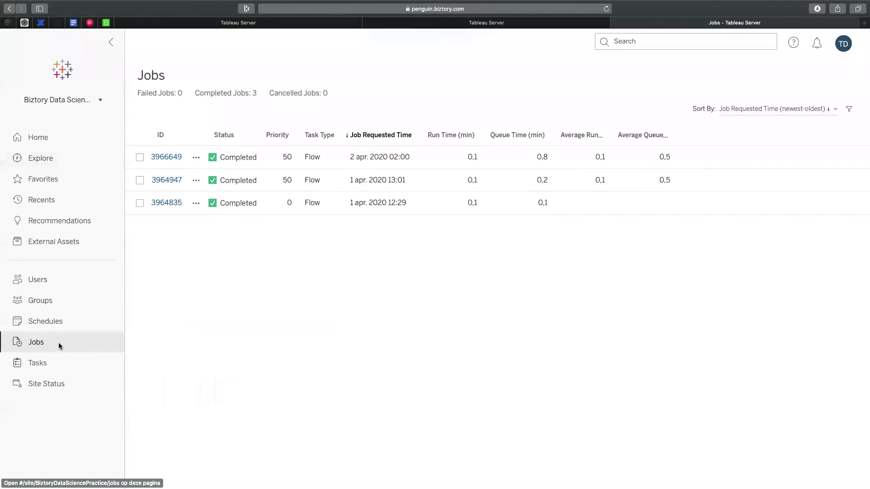
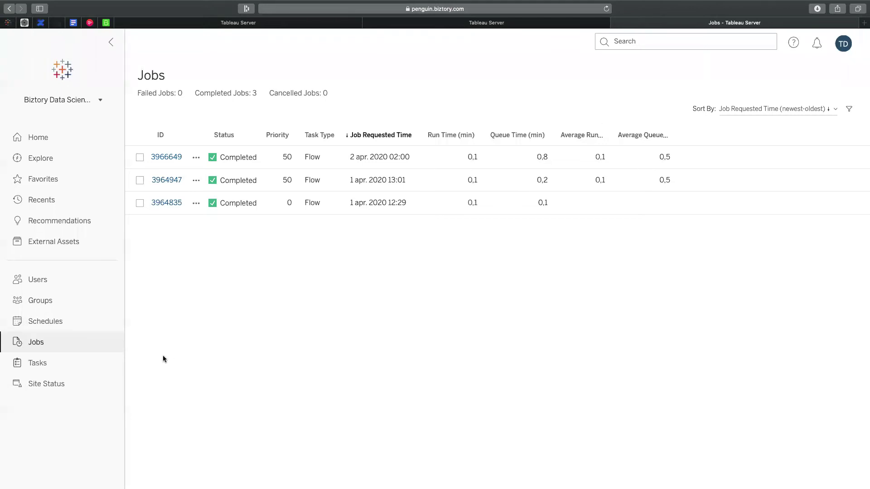
click(66, 364)
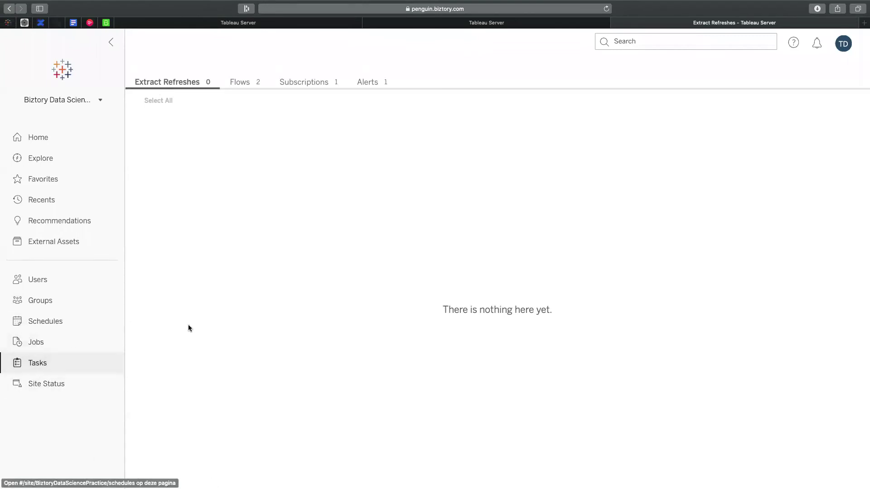
click(243, 82)
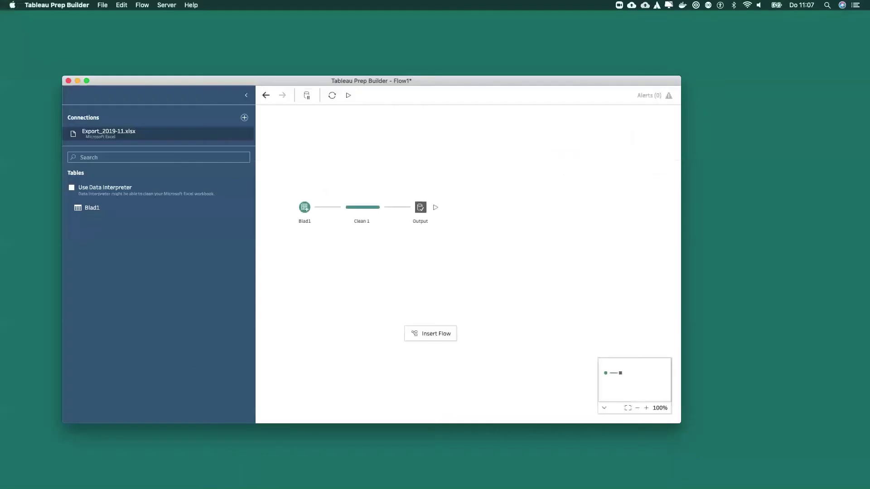
click(86, 81)
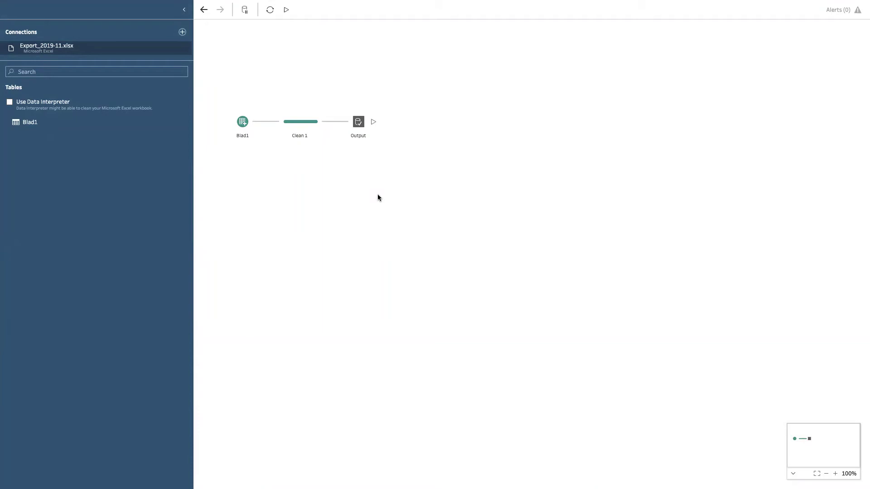
Remove the Blad1 input, Clean 1 and Output steps from the flow and clear the Export_2019-11.xlsx connection
drag(397, 203, 225, 85)
right_click(248, 123)
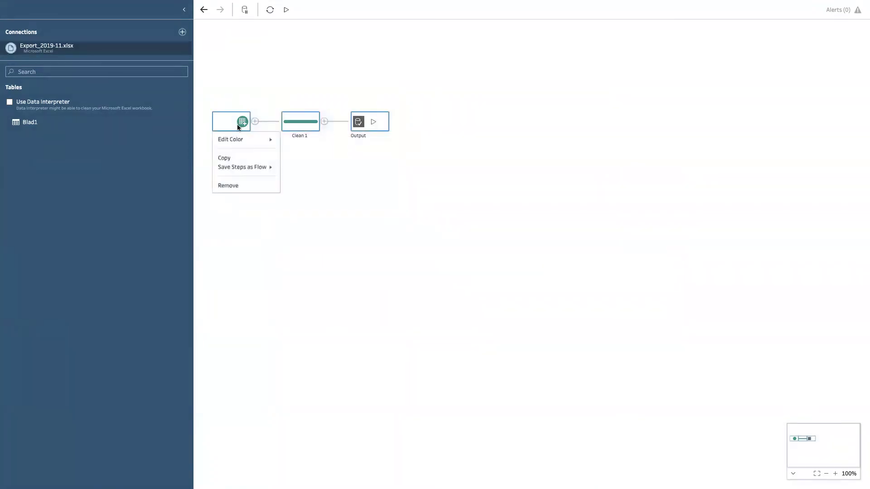
click(248, 185)
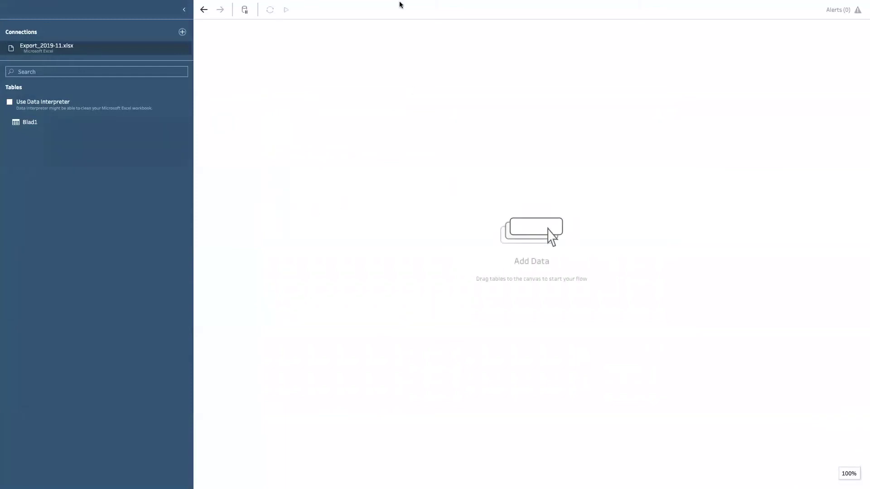
mouse_move(400, 3)
click(182, 32)
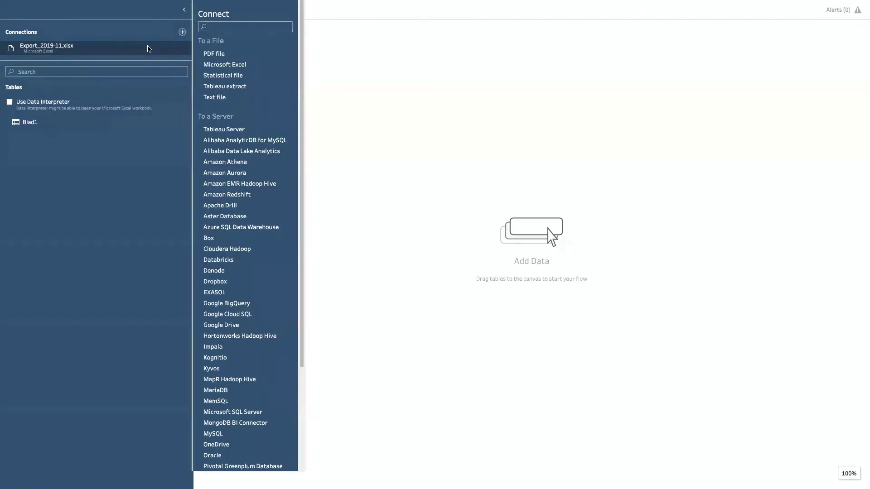
click(147, 49)
click(188, 47)
click(192, 69)
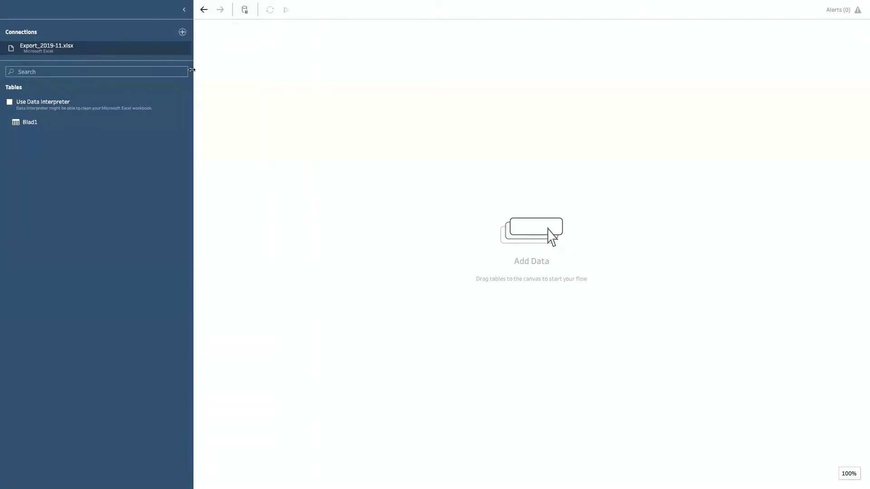
click(183, 31)
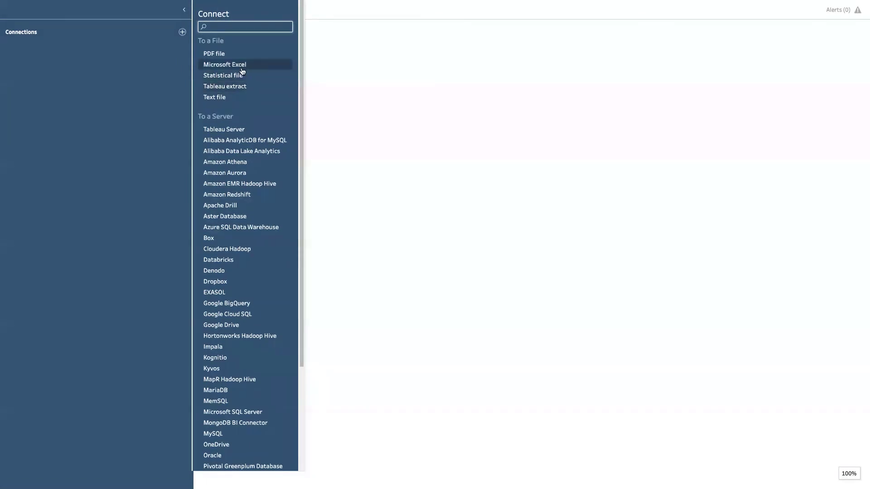
click(226, 98)
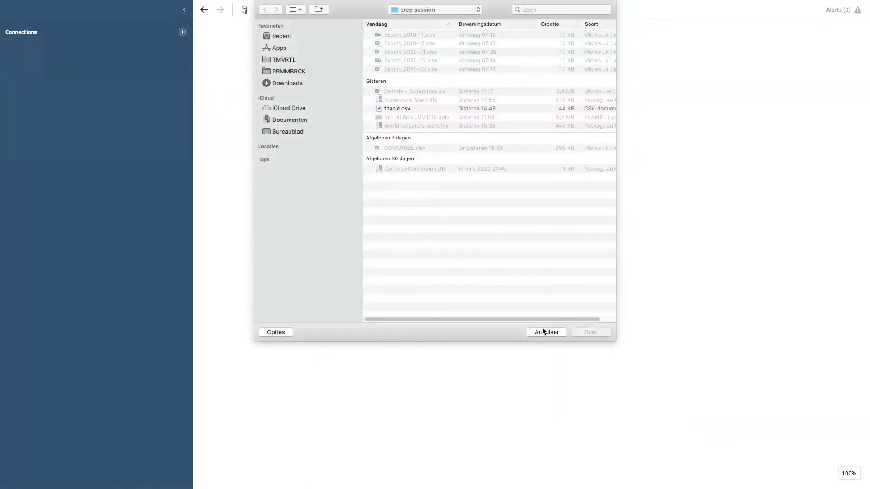
click(543, 332)
Connect to the Microsoft Excel file Sample - Superstore.xls in the prep session folder
click(182, 32)
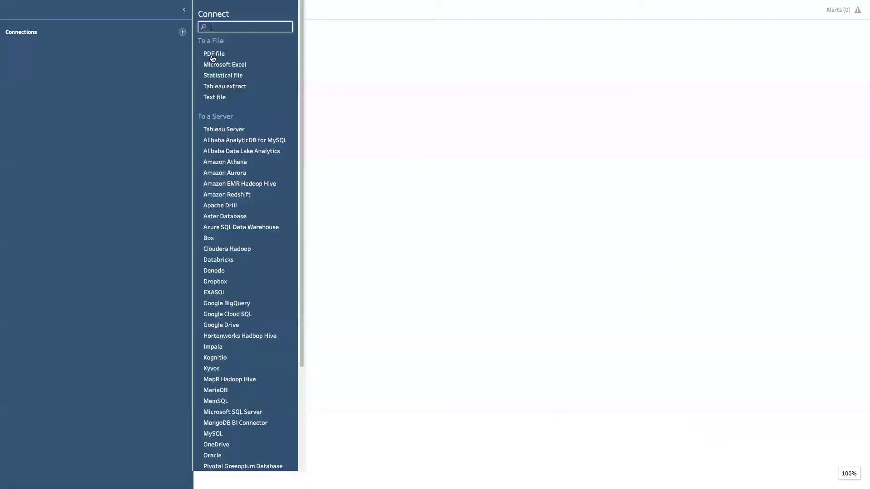
click(222, 64)
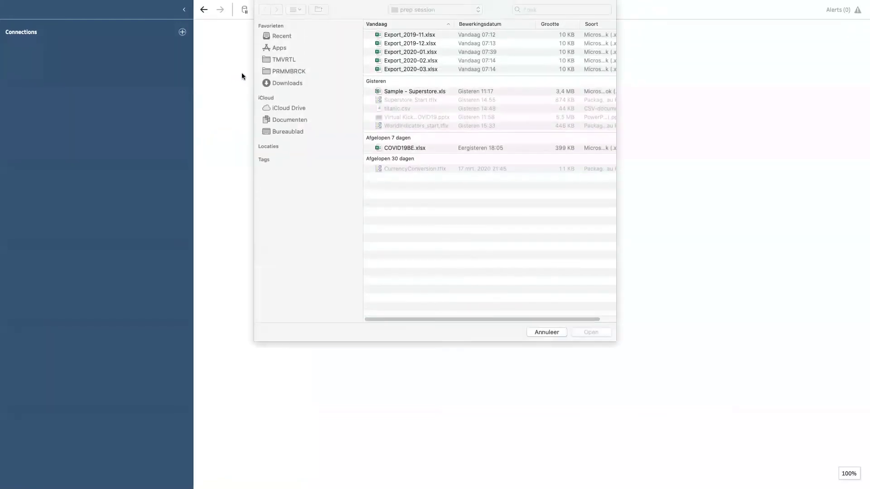
click(413, 35)
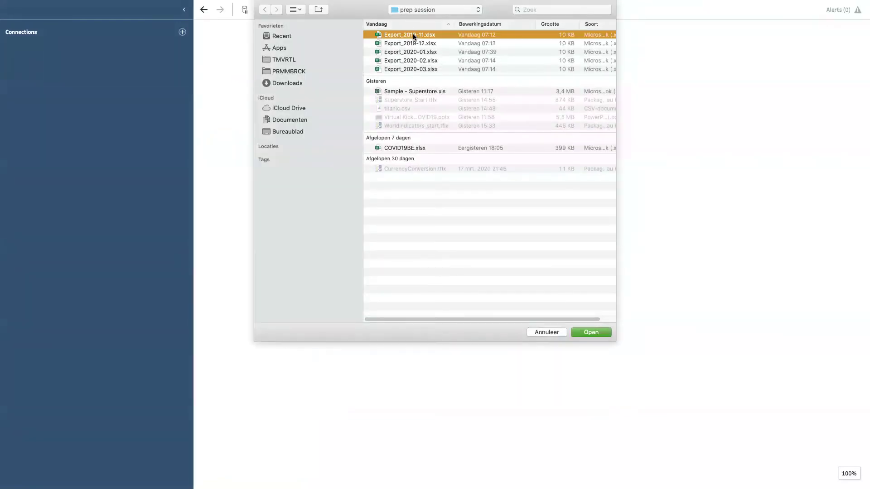
click(417, 91)
click(592, 332)
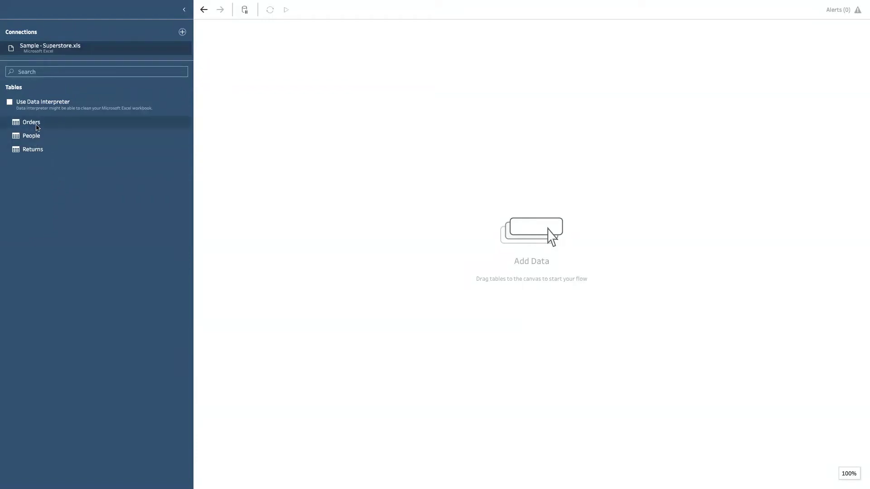
Add the Orders table to the flow with a cleaning step after it, and enlarge the step's profile area
drag(63, 125, 256, 107)
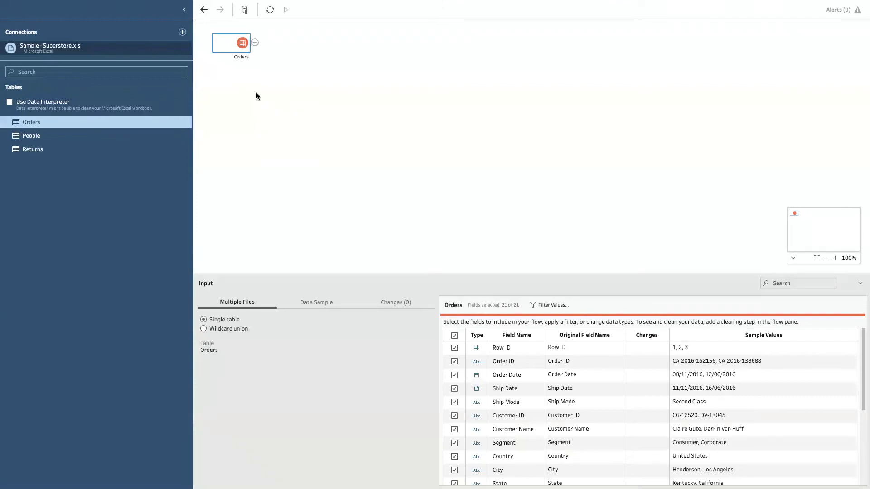
click(255, 43)
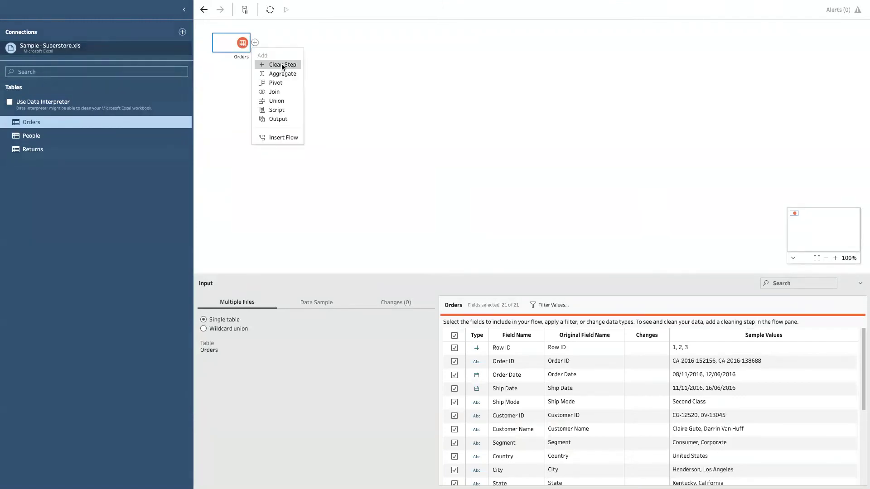
click(282, 63)
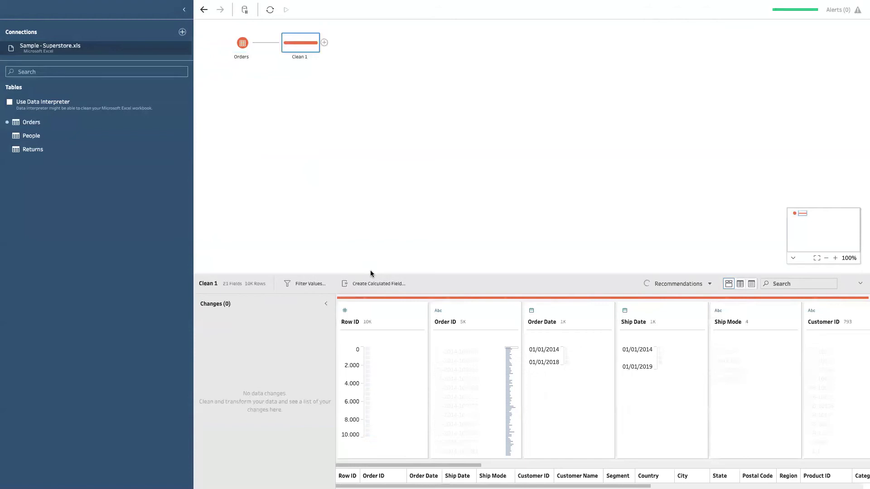
drag(368, 272, 347, 126)
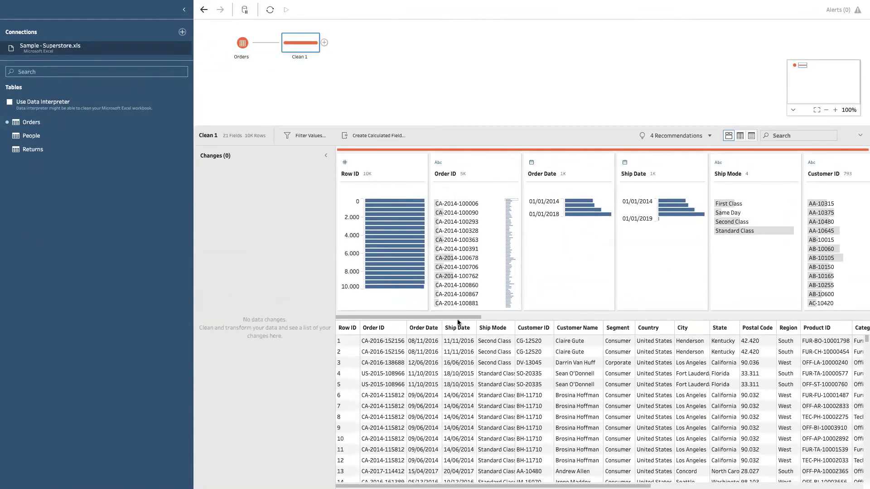
Examine the profiles of the Orders fields from Row ID through Country, including the Ship Mode values and the date distributions
drag(458, 316, 493, 316)
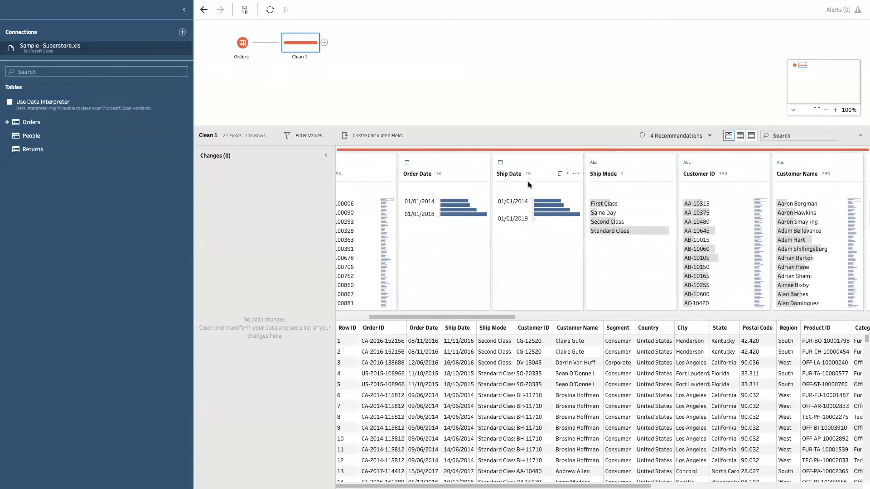
drag(501, 316, 545, 317)
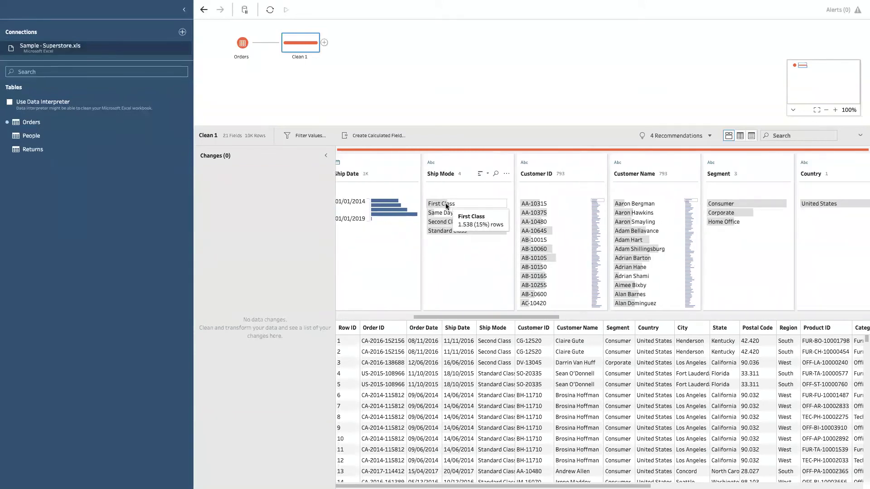
drag(481, 320, 397, 327)
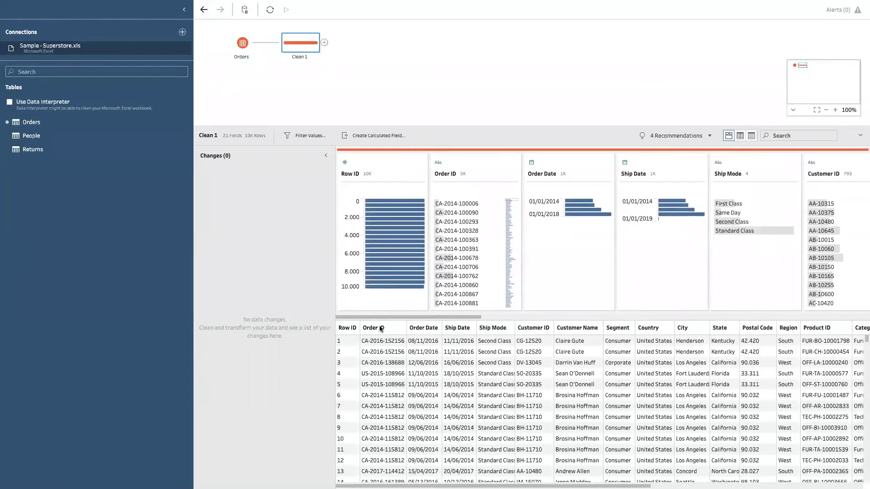
mouse_move(585, 202)
mouse_move(594, 218)
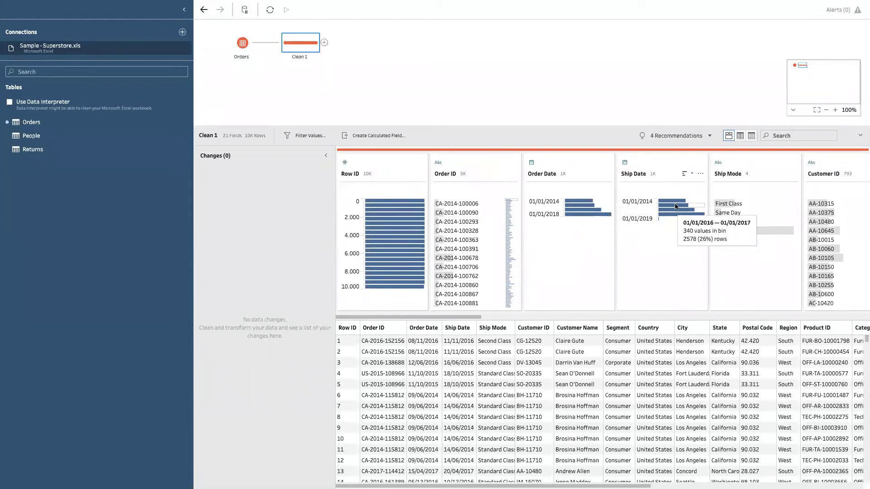
Sort the Postal Code, Region and Category values by descending row count and review the remaining fields through Profit
drag(476, 316, 662, 290)
click(727, 176)
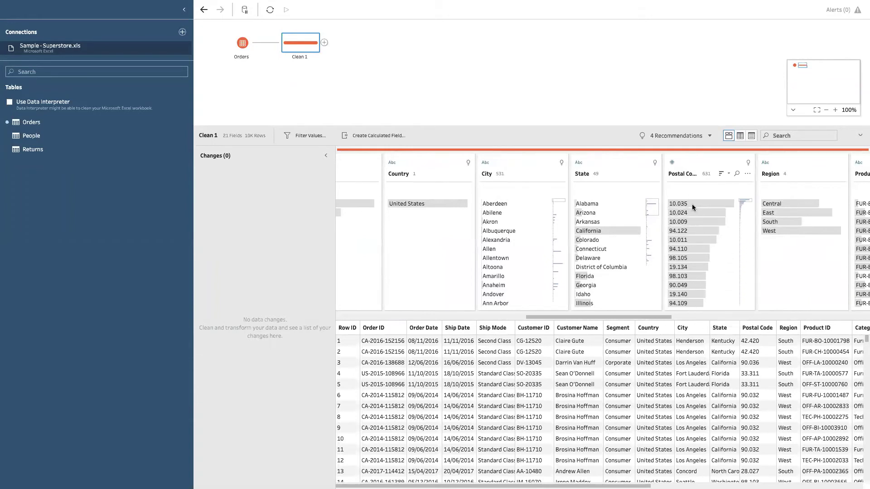
drag(637, 317, 700, 317)
click(585, 173)
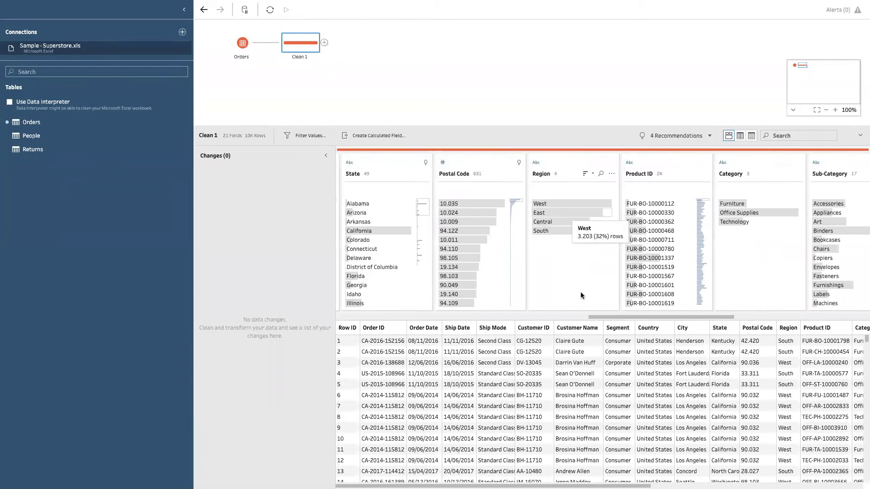
drag(624, 319, 674, 315)
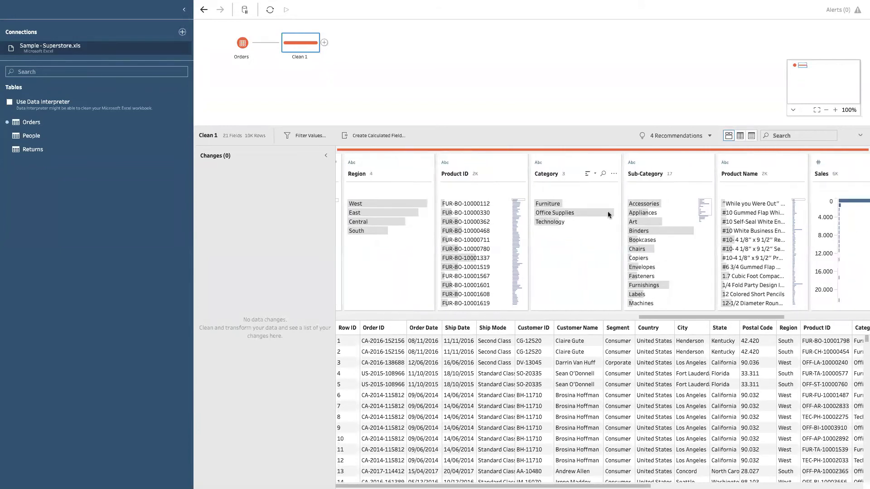
click(590, 173)
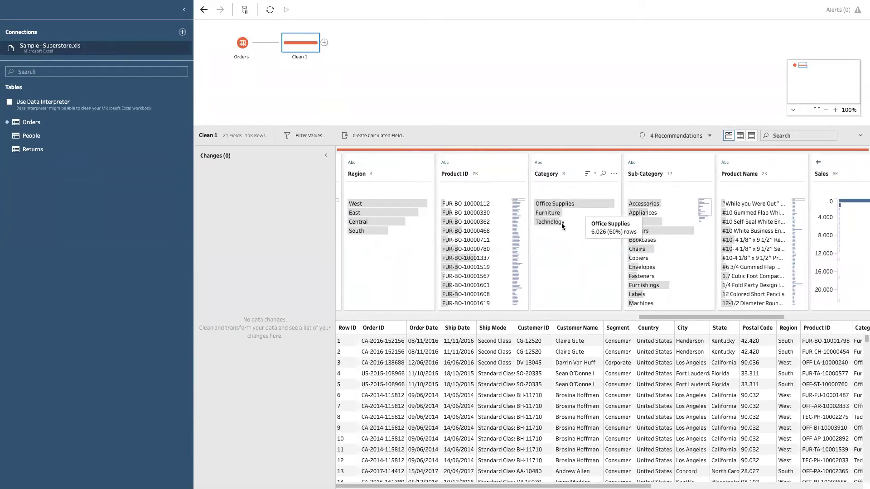
mouse_move(594, 206)
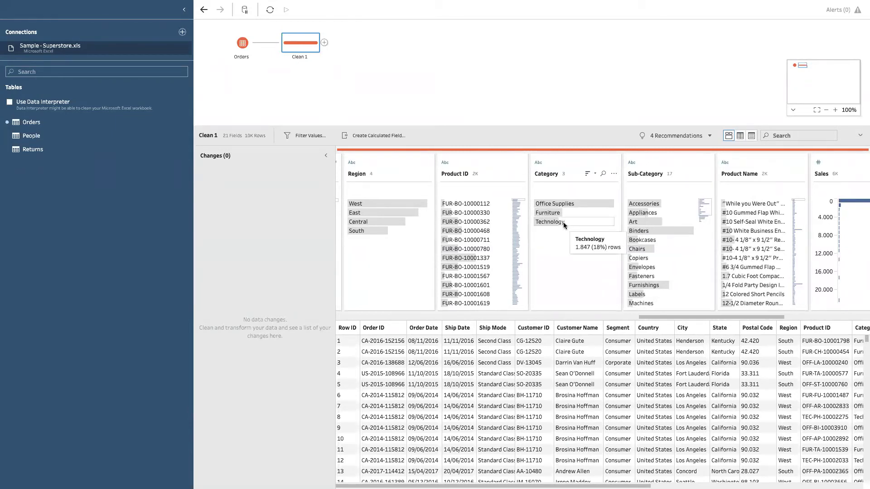
drag(675, 320, 838, 323)
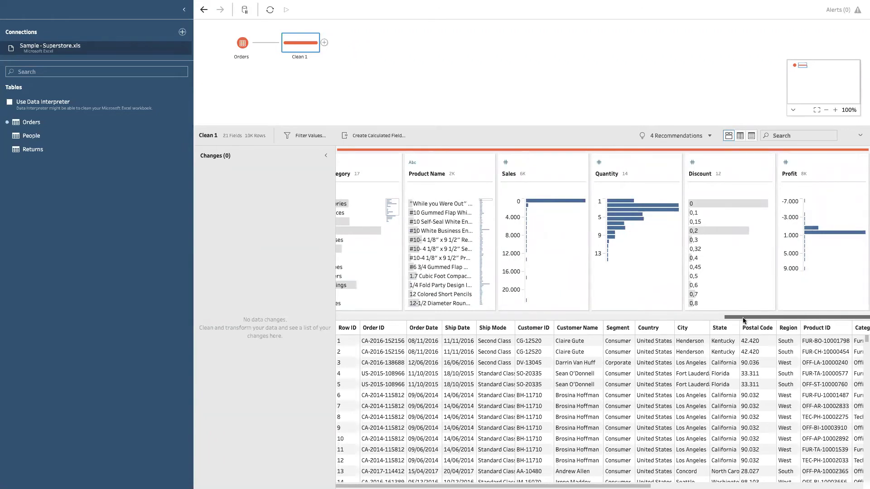
drag(742, 317, 710, 314)
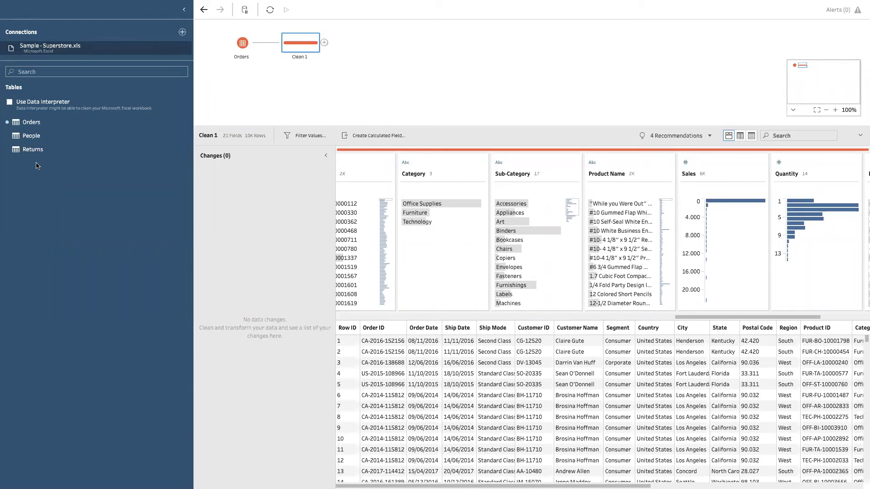
Add the Returns table with its own cleaning step and join that step to Clean 1
drag(32, 151, 248, 104)
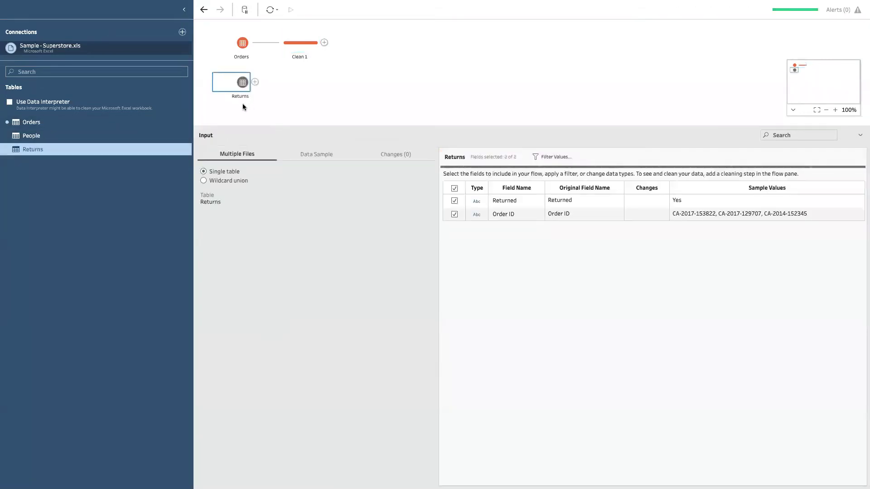
click(255, 82)
click(281, 105)
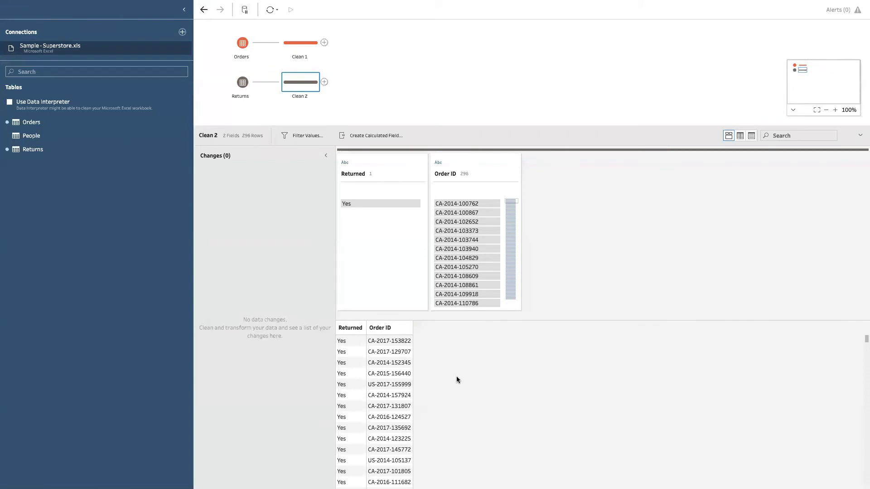
drag(427, 126, 432, 168)
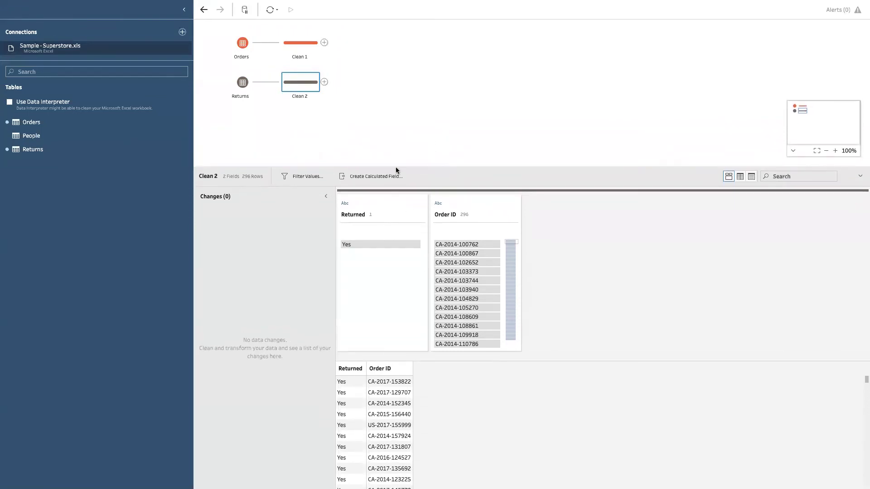
drag(315, 75, 333, 42)
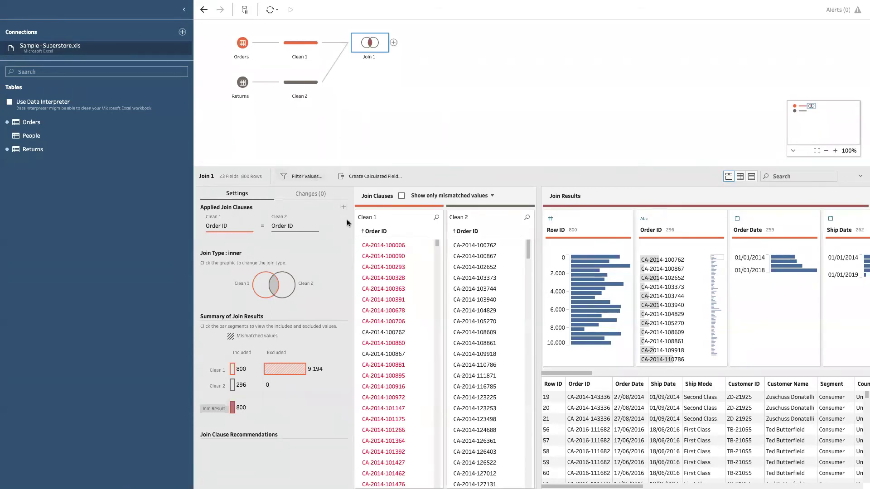
Compare the field and row counts of Clean 1, Clean 2 and Join 1, and inspect the fields available for the join clause
click(299, 49)
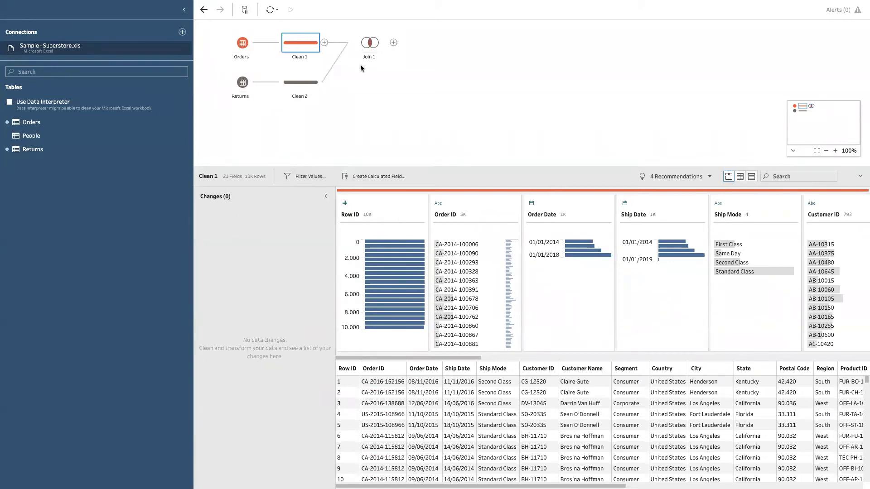
click(296, 91)
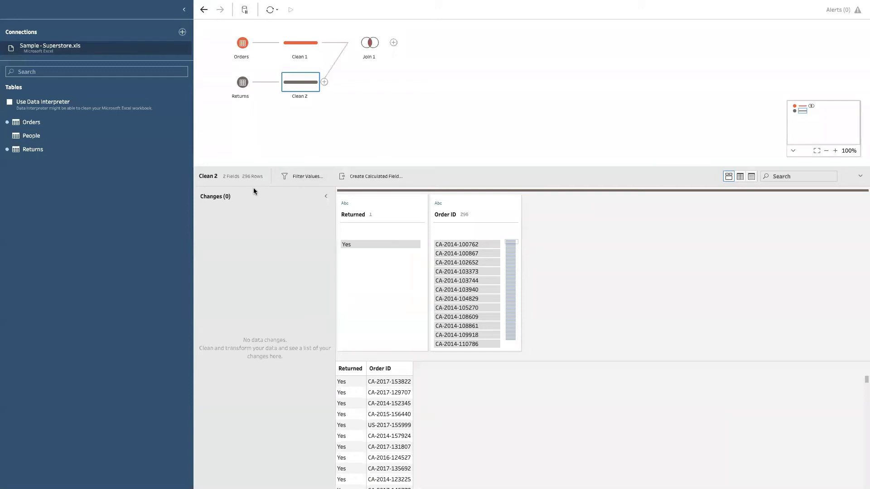
click(367, 47)
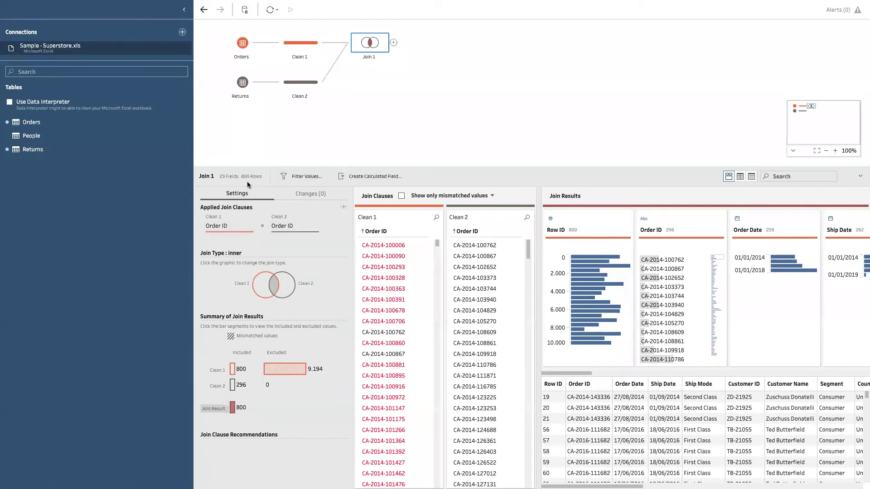
click(239, 229)
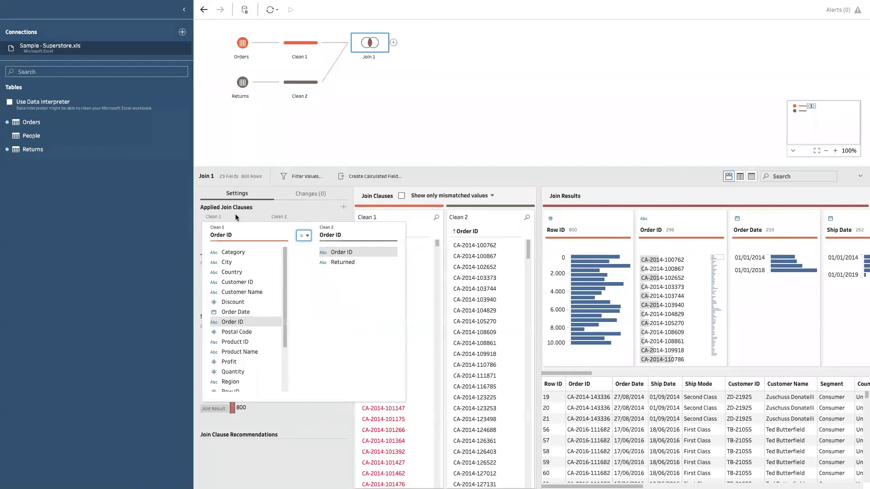
click(235, 222)
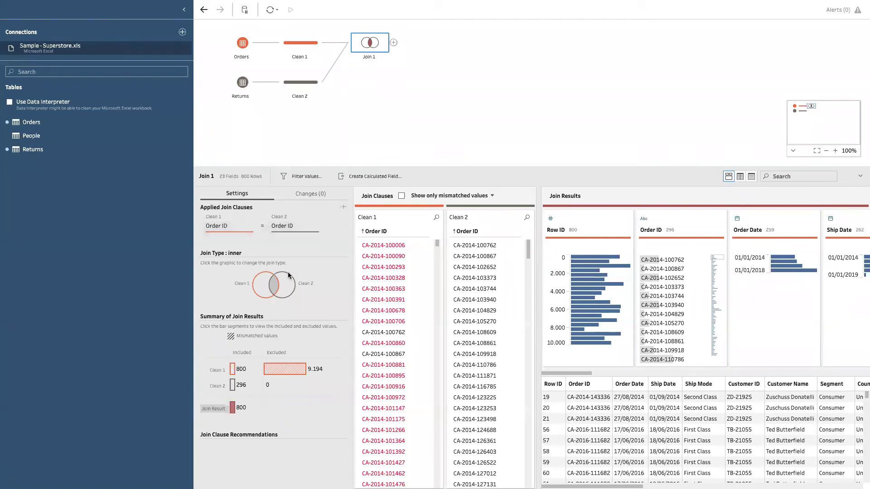
click(224, 227)
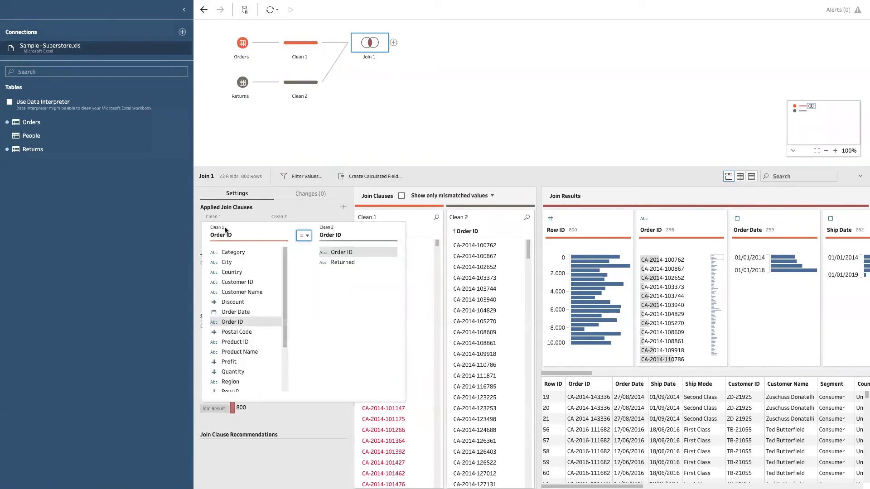
click(257, 75)
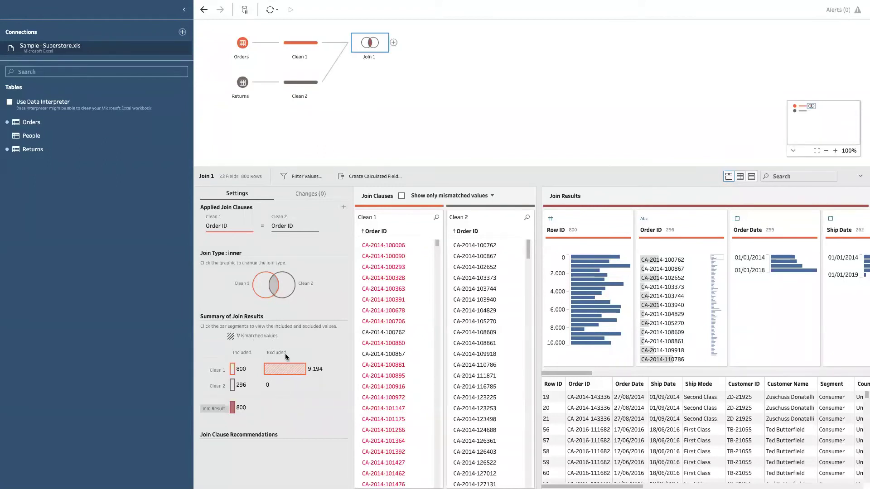
Try the left and full join types on Join 1, comparing the included and excluded rows, and return it to an inner join
click(264, 291)
click(288, 285)
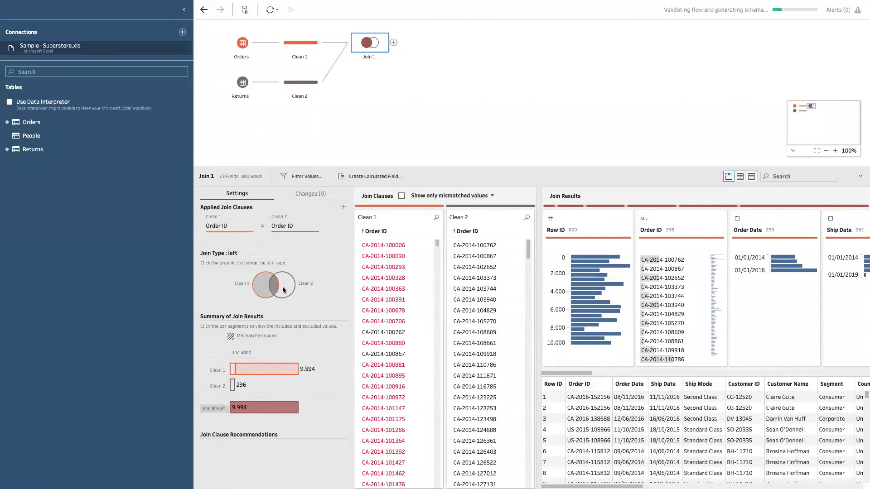
mouse_move(289, 363)
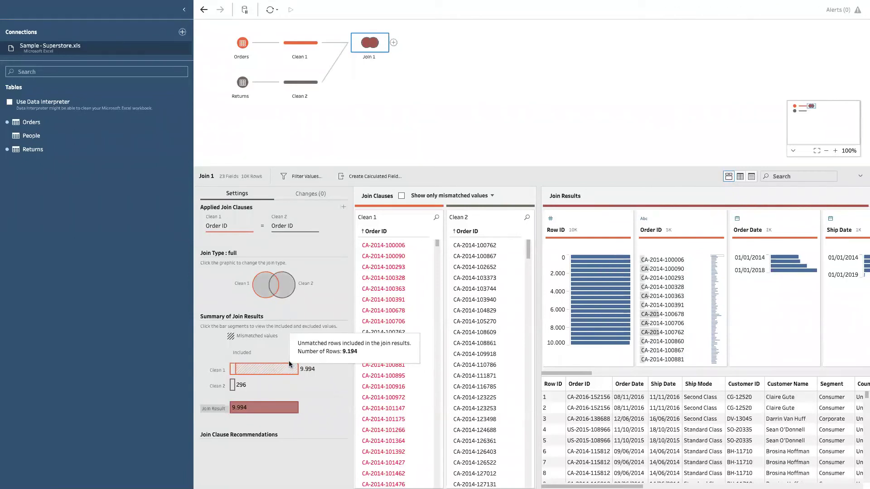
click(280, 292)
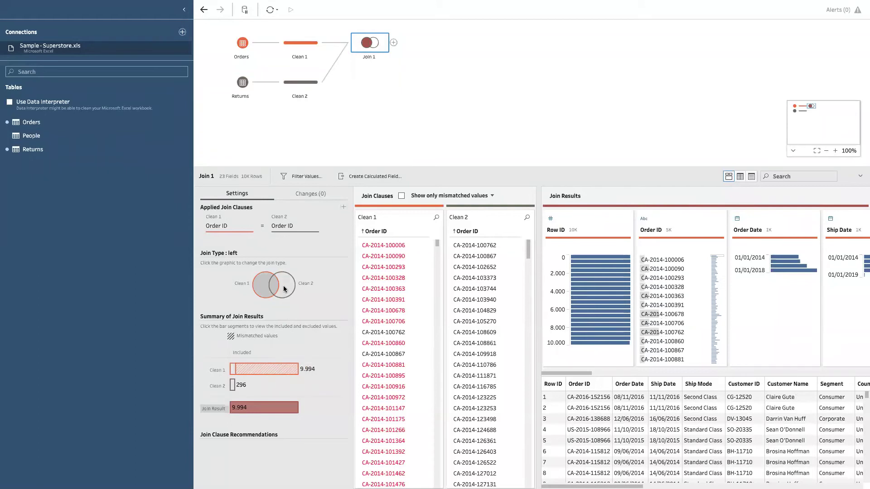
click(284, 290)
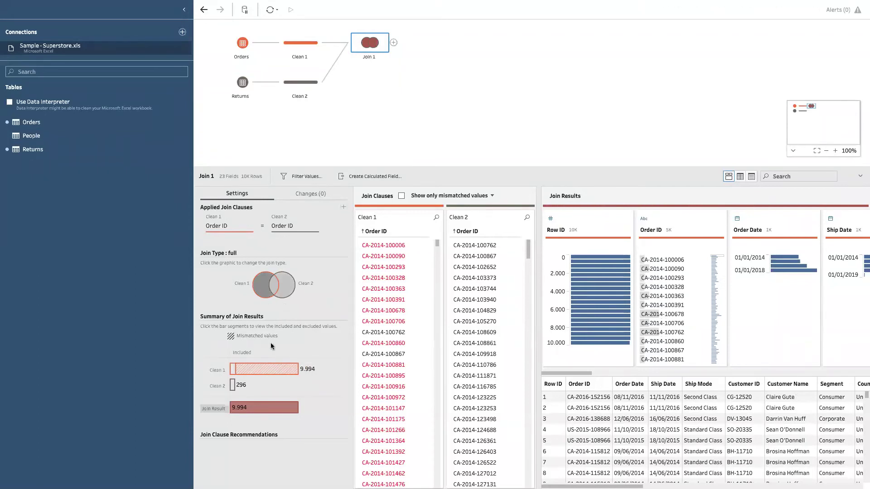
click(264, 292)
click(286, 289)
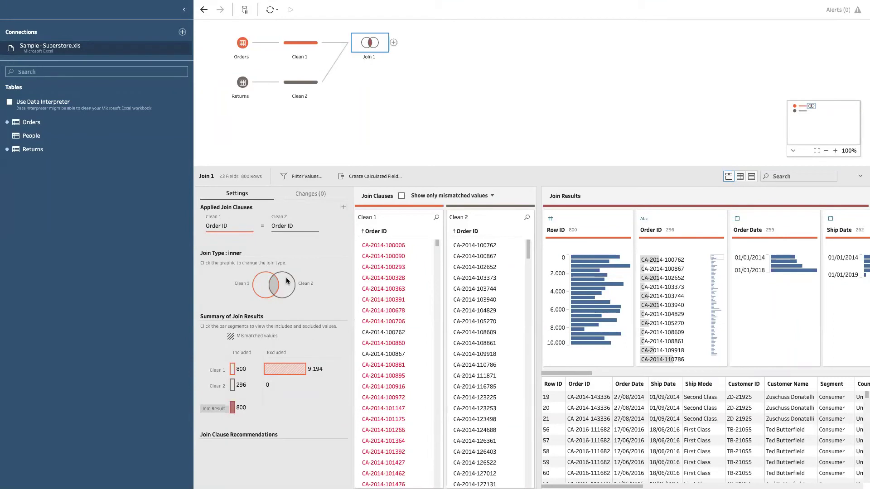
Set Join 1 to a left join that keeps all Clean 1 rows and add a cleaning step after it
click(263, 287)
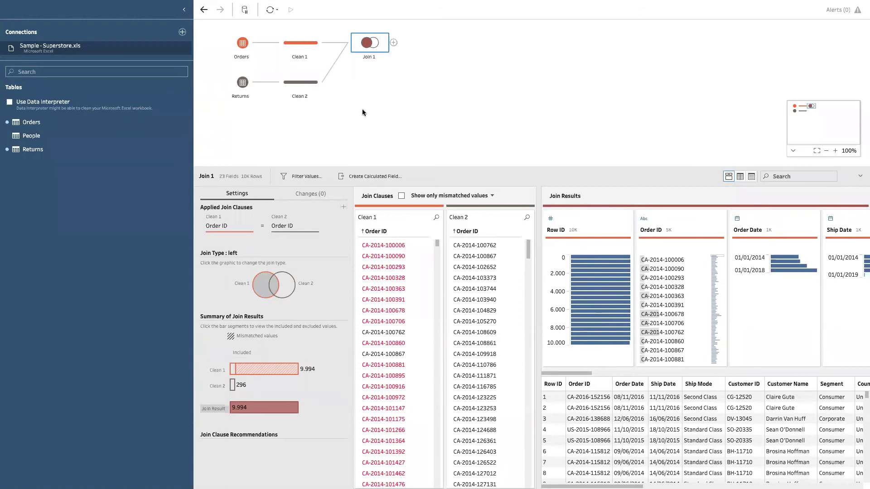
click(393, 42)
click(423, 62)
Compare Clean 1 with Clean 3, and review the mismatched Order ID values and the result rows of Join 1
click(311, 43)
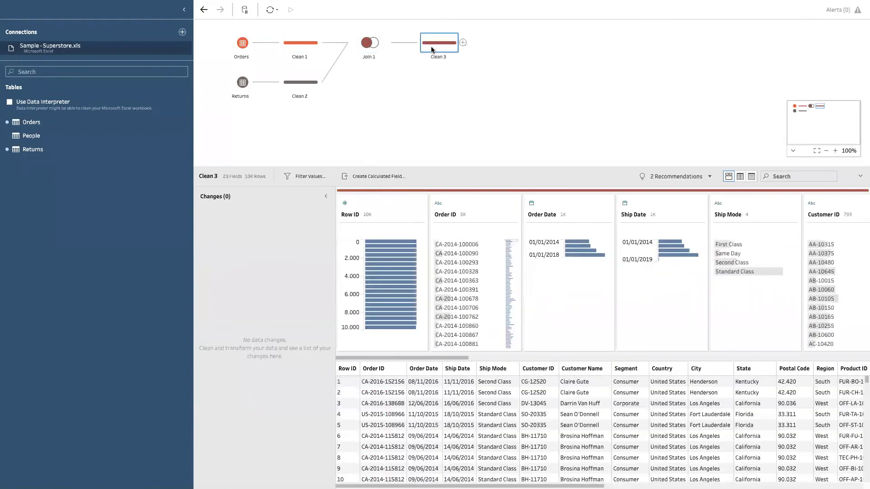
click(302, 41)
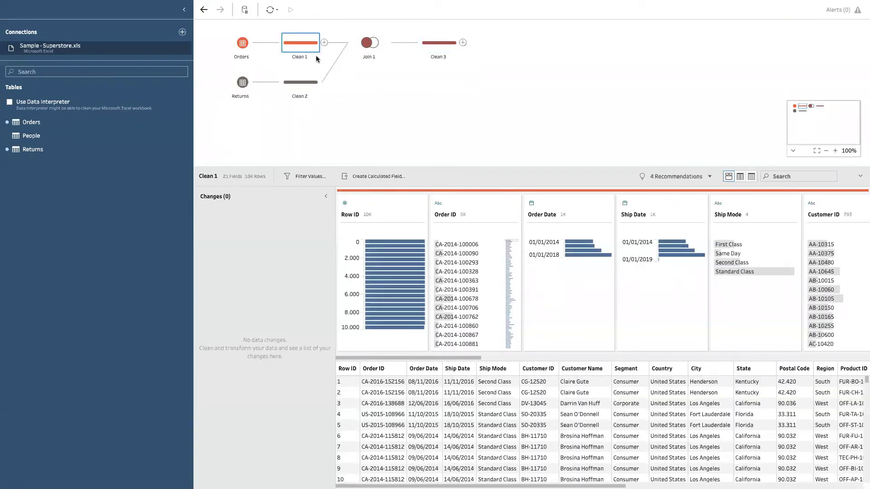
click(438, 43)
click(369, 54)
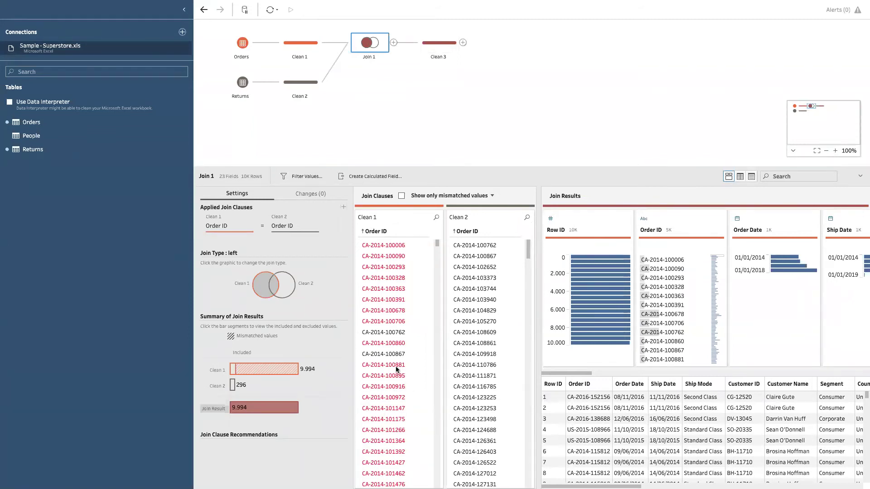
click(401, 197)
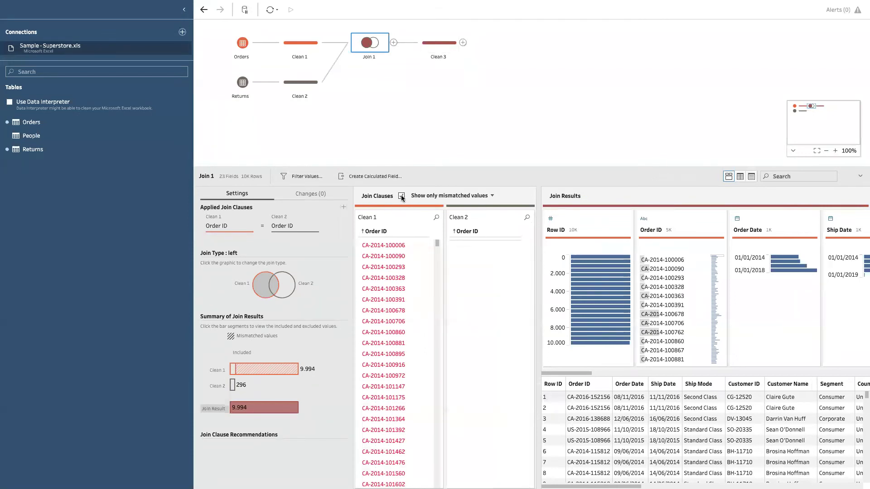
click(402, 196)
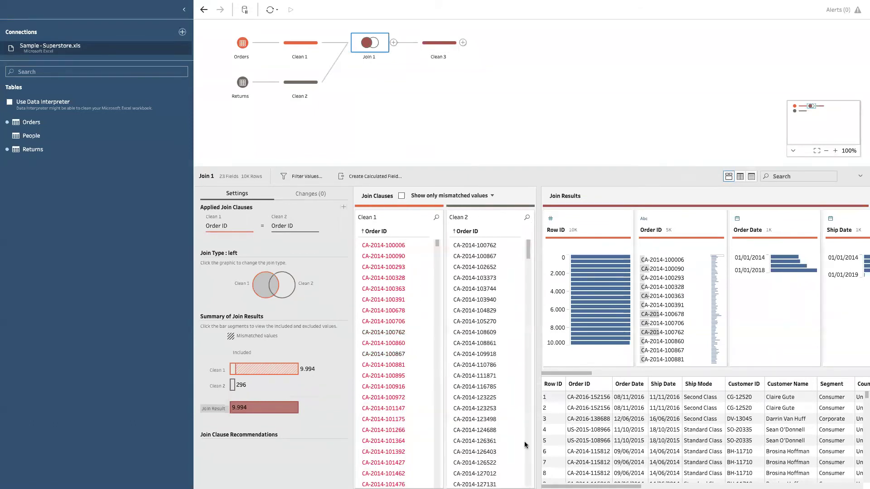
scroll(705, 435, right, 10)
scroll(704, 434, left, 5)
scroll(597, 413, left, 5)
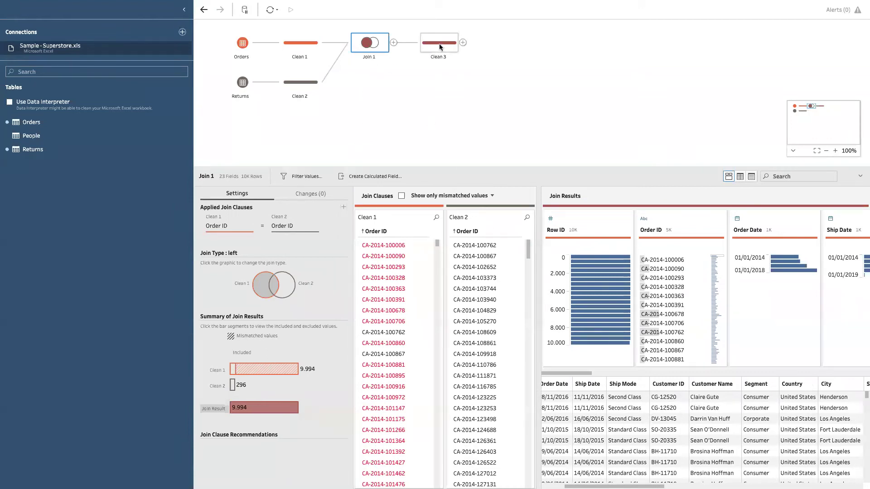
Review the Clean 3 fields through Order ID-1 and search them for "retu", clearing the search at the end
click(439, 44)
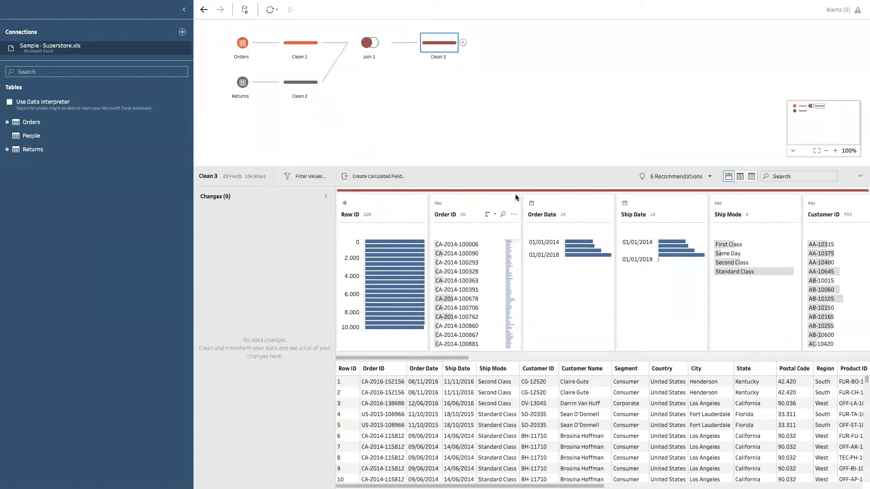
drag(450, 357, 841, 346)
click(791, 177)
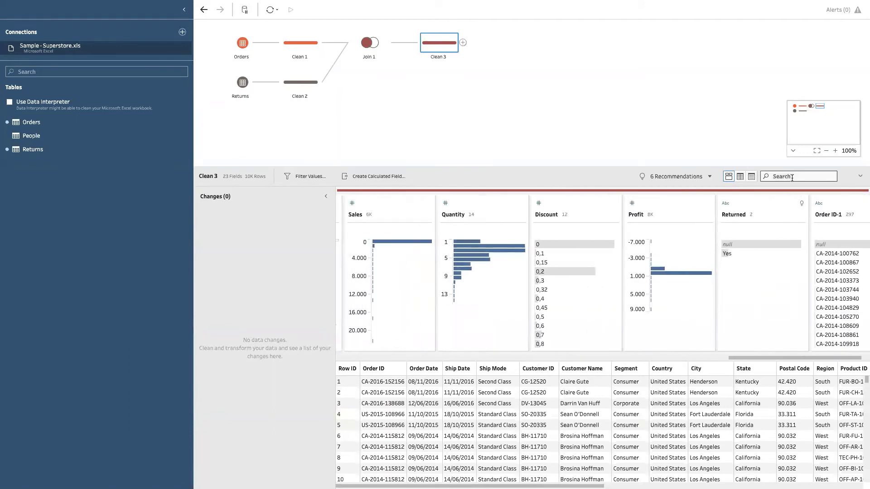
text(retu)
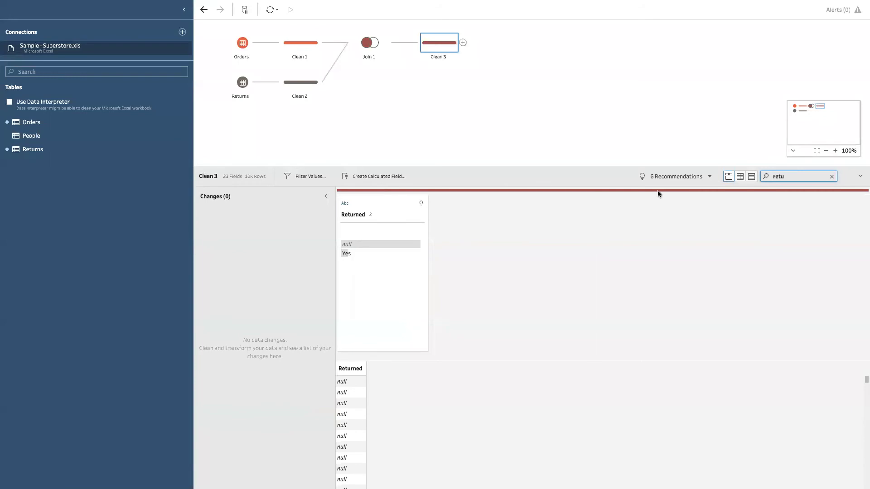
key(BackSpace)
key(BackSpace)
key(BackSpace)
key(BackSpace)
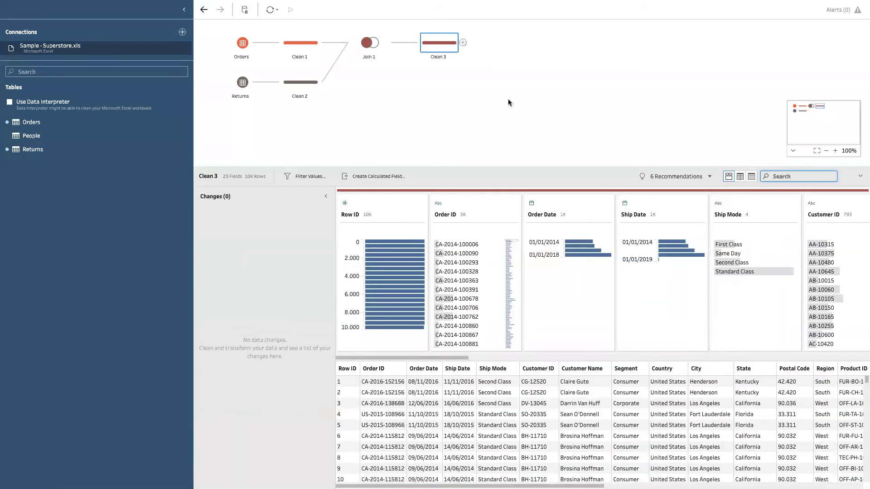
Search the Clean 3 fields for "re" and highlight the null and Yes values of Returned in turn to compare their rows by Region
drag(442, 357, 399, 357)
text(re)
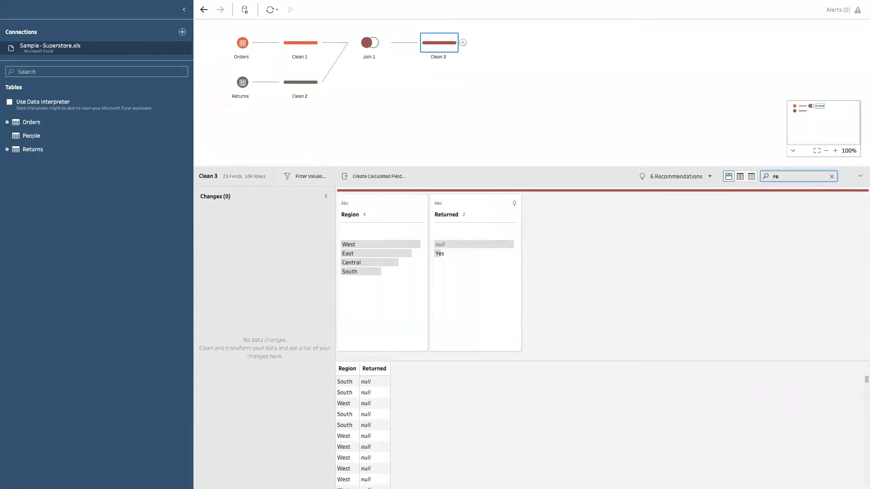
click(445, 245)
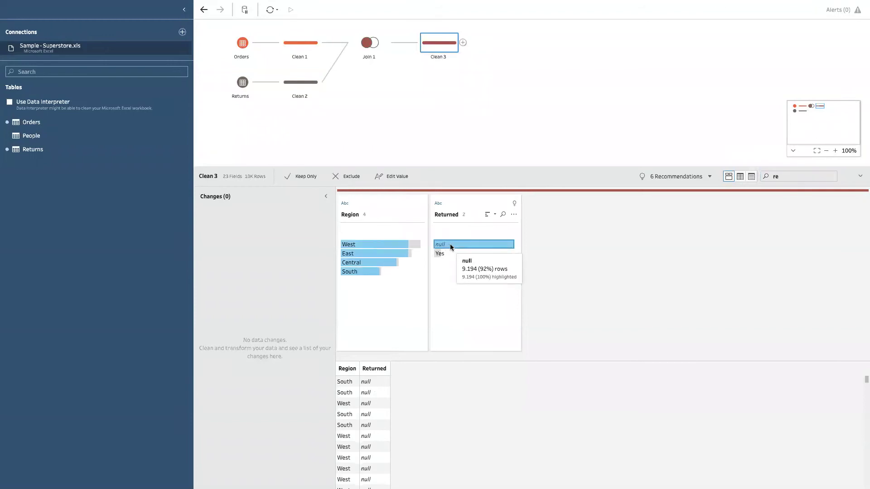
click(447, 253)
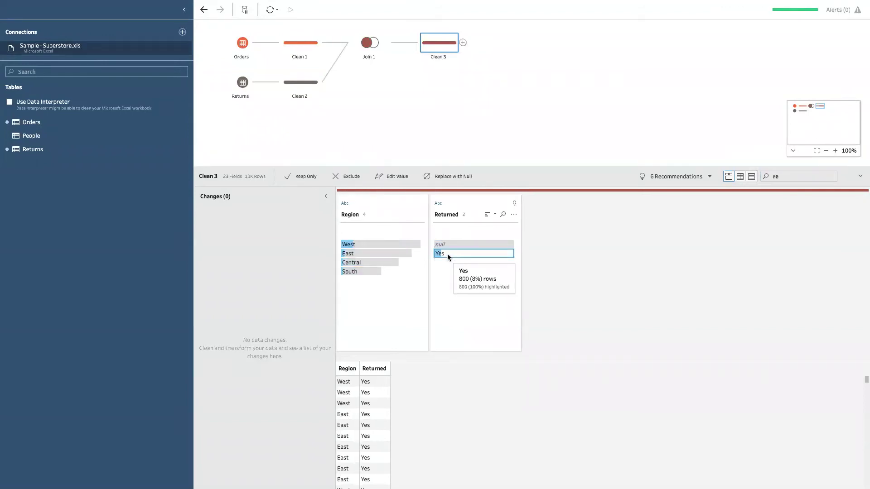
click(448, 243)
click(444, 254)
click(447, 245)
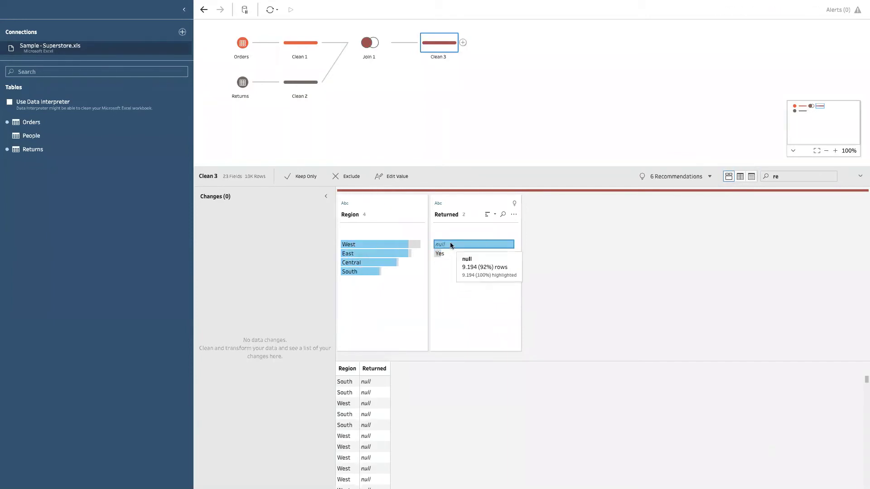
click(449, 253)
click(453, 252)
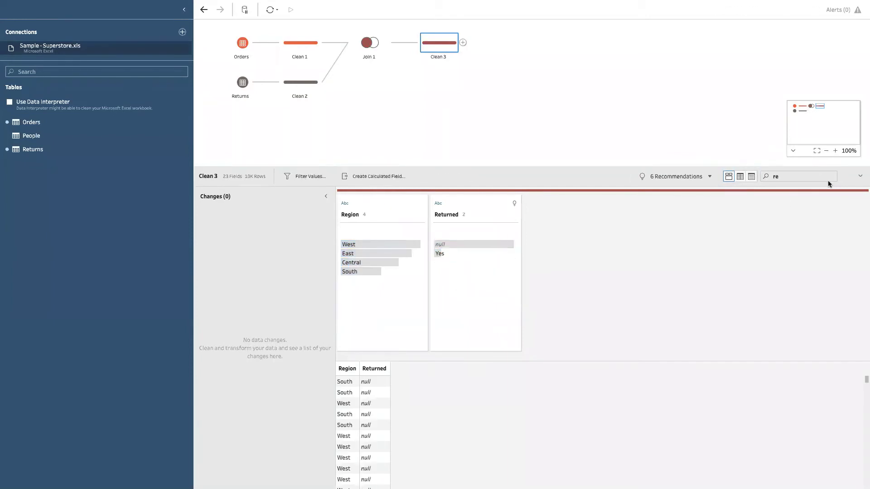
Add the People table to the flow as a new input with its own cleaning step
click(532, 156)
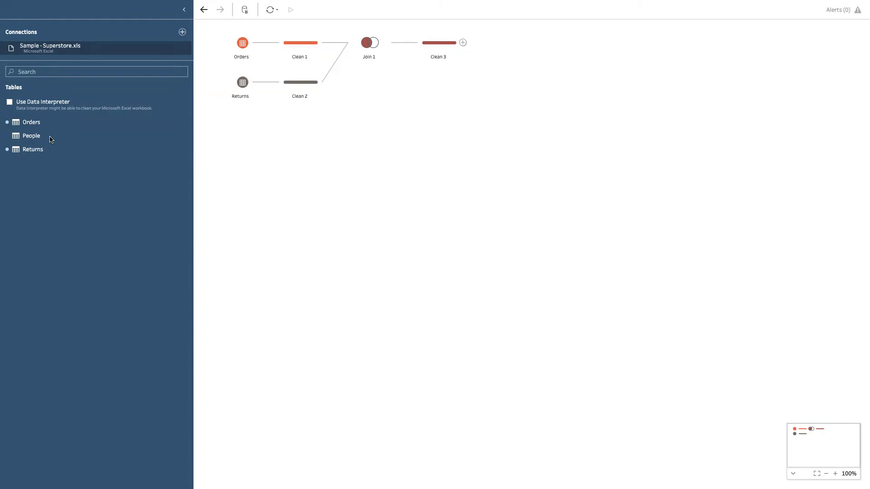
mouse_move(35, 137)
mouse_down()
mouse_move(62, 138)
mouse_move(48, 139)
mouse_up()
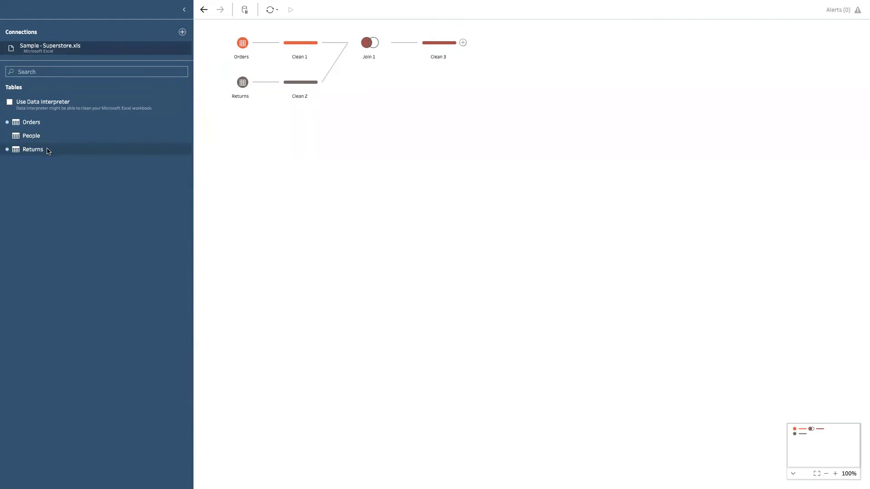
drag(43, 136, 253, 210)
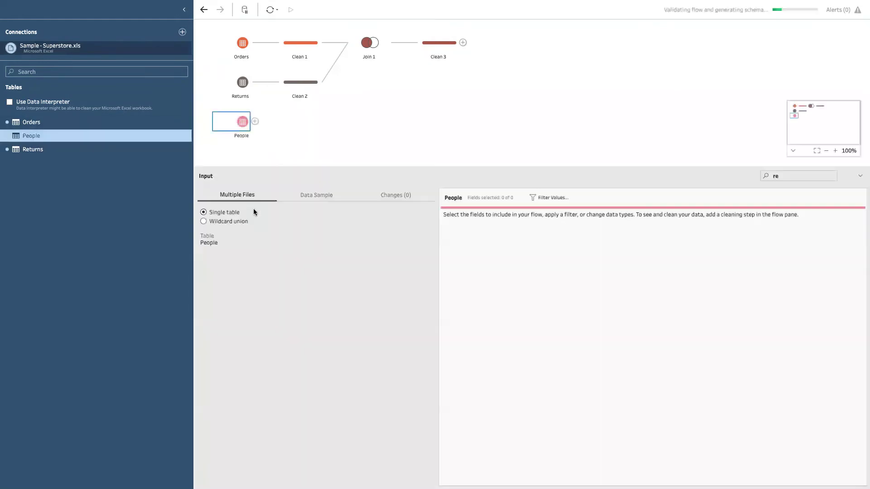
click(255, 121)
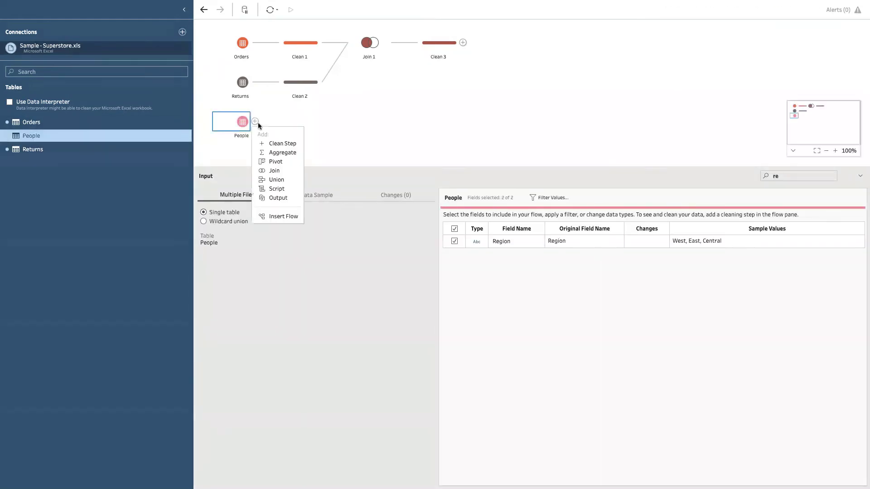
click(280, 143)
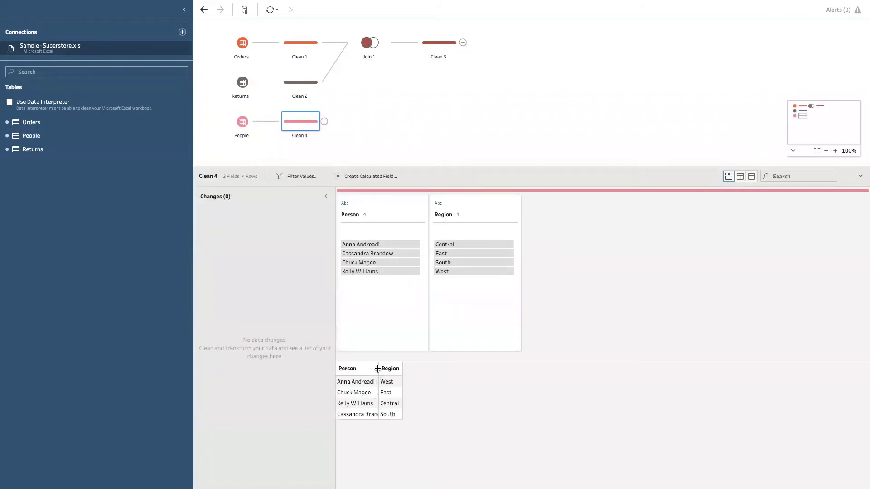
Widen the Person column in Clean 4's data grid and join Clean 4 to Clean 3 on Region
drag(379, 372, 432, 367)
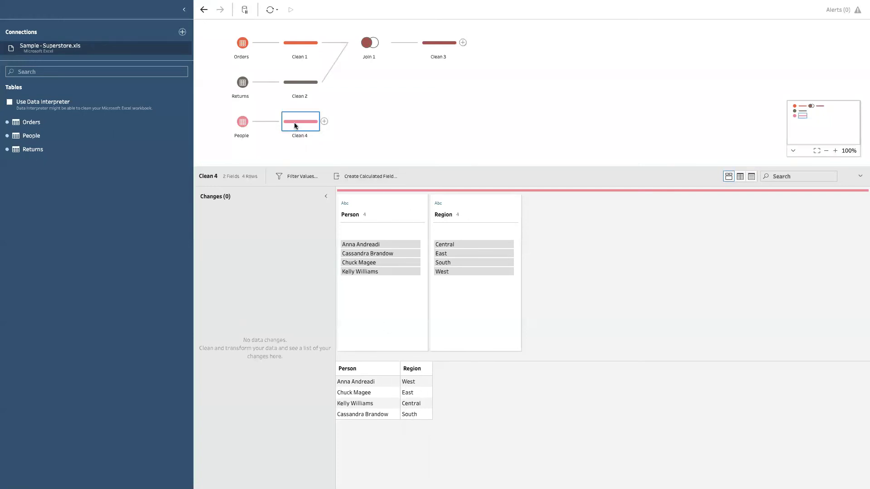
drag(298, 124, 469, 45)
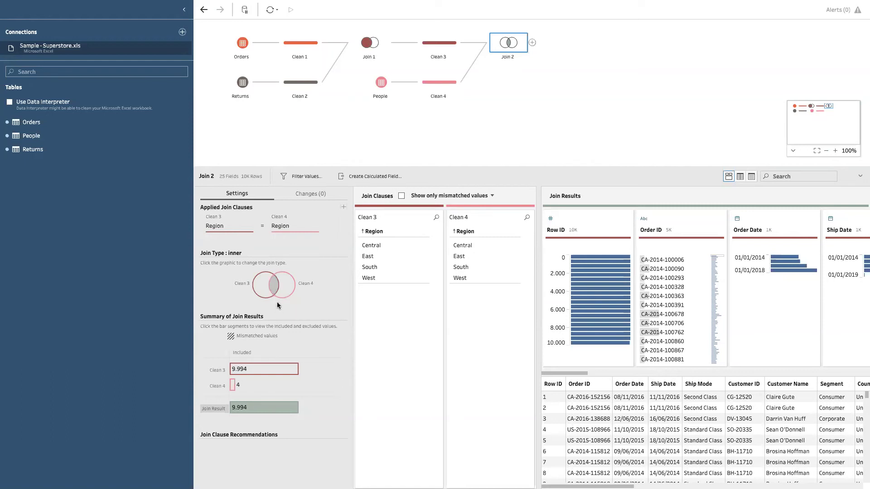
Add a cleaning step after Join 2 and examine its fields and rows as far as Person and Region-1
click(532, 43)
click(553, 64)
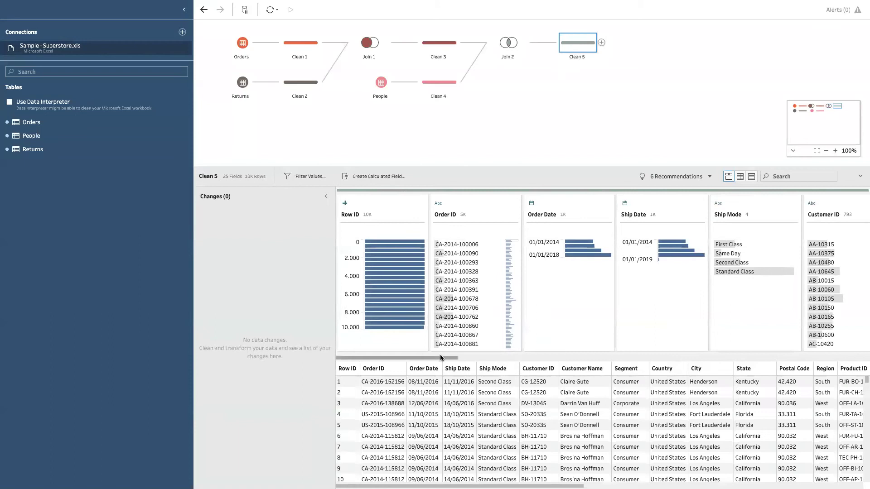
drag(439, 357, 511, 357)
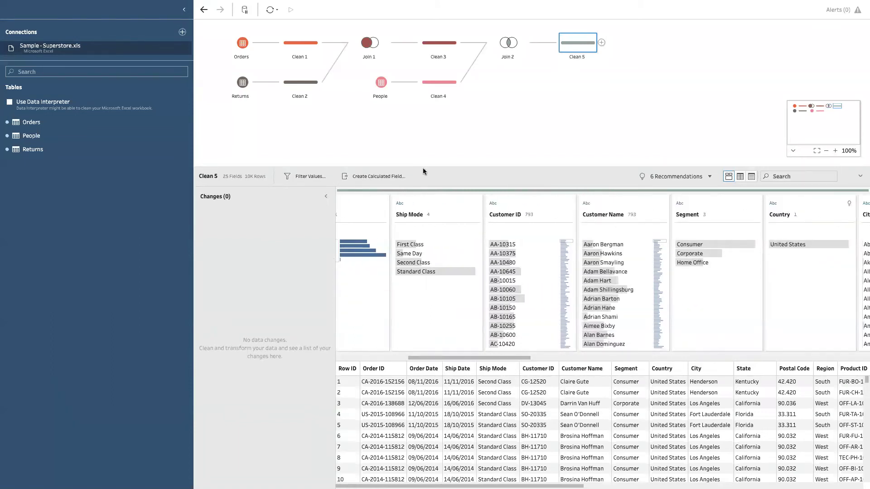
drag(501, 357, 835, 358)
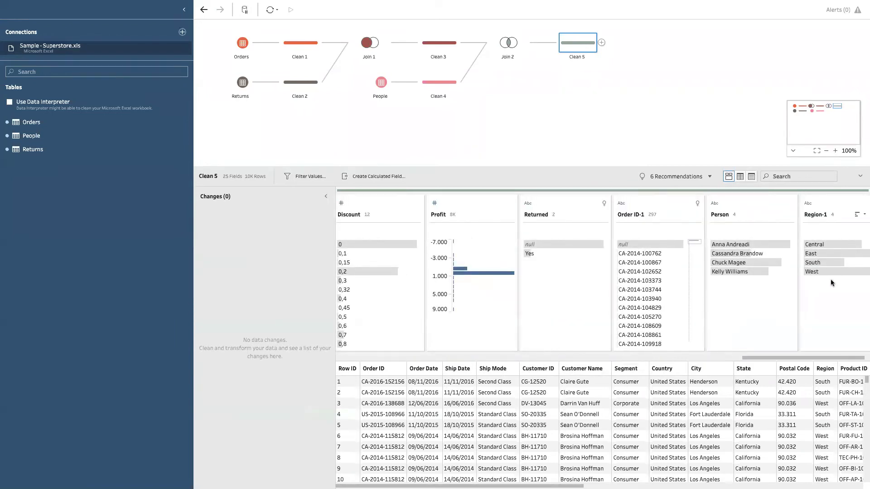
mouse_move(817, 246)
mouse_move(731, 247)
scroll(580, 406, right, 10)
scroll(834, 477, right, 5)
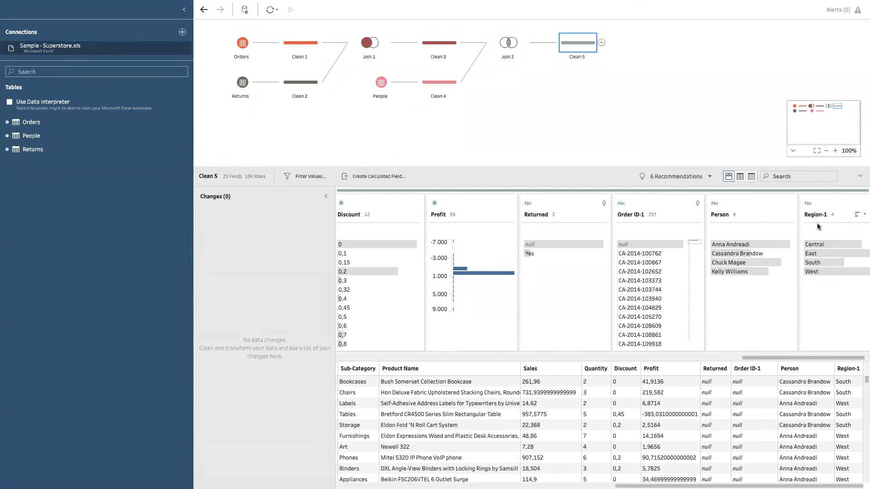
Search the Clean 5 fields for "region" and remove the duplicate field Region-1
click(779, 175)
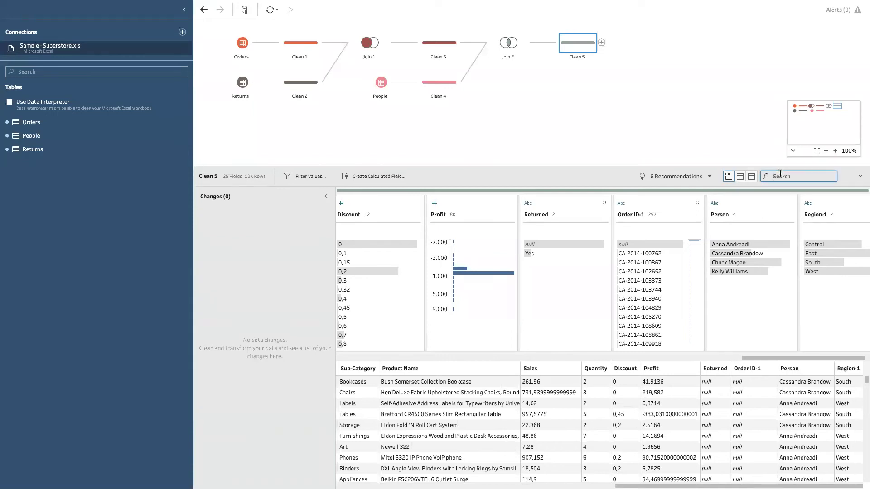
text(region)
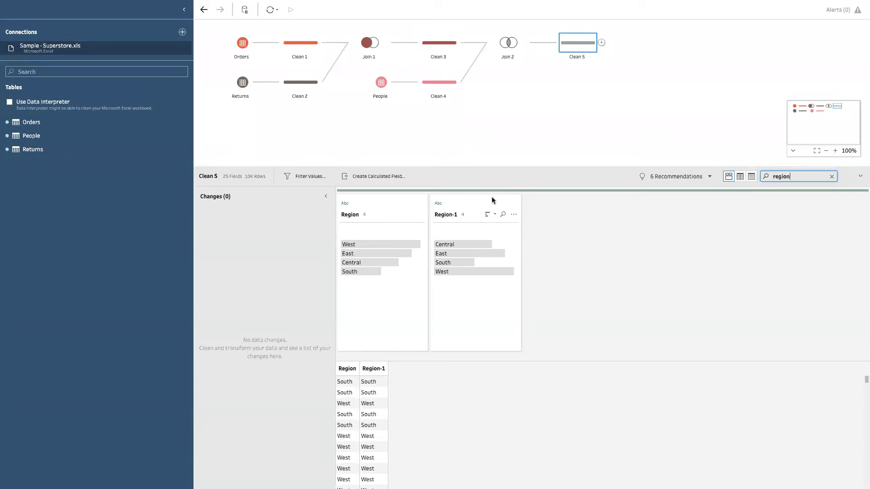
click(514, 214)
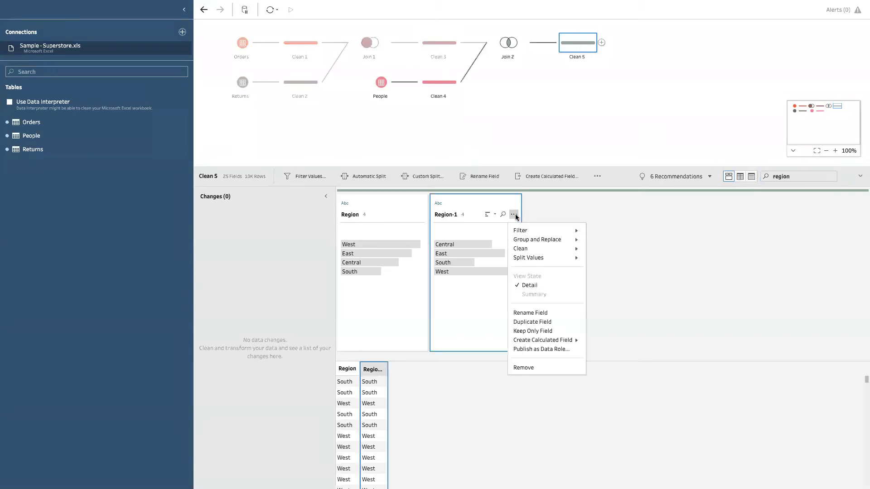
click(528, 368)
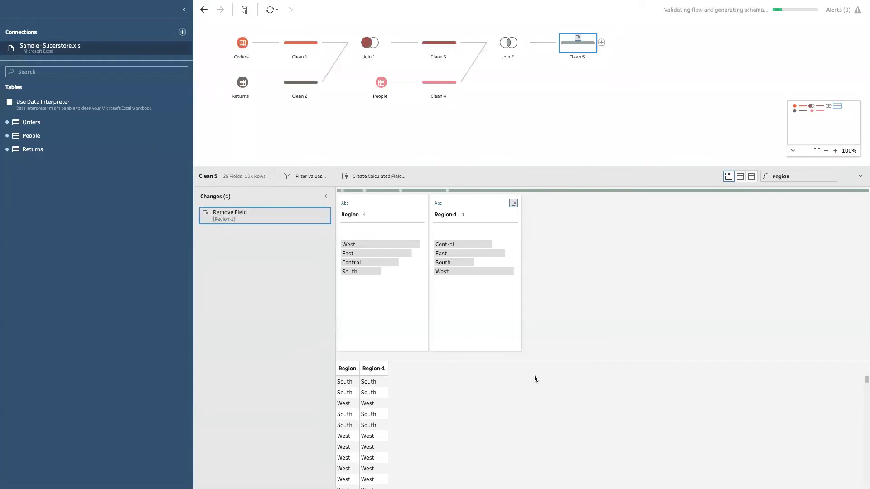
click(526, 118)
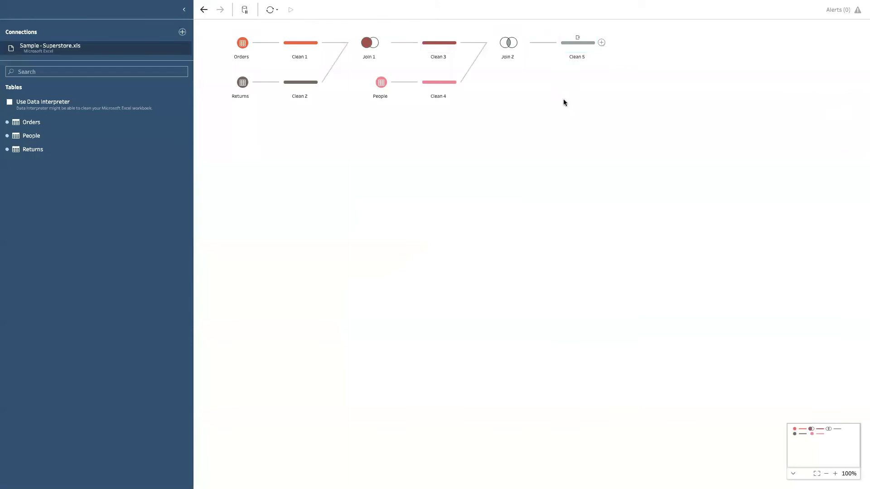
click(572, 49)
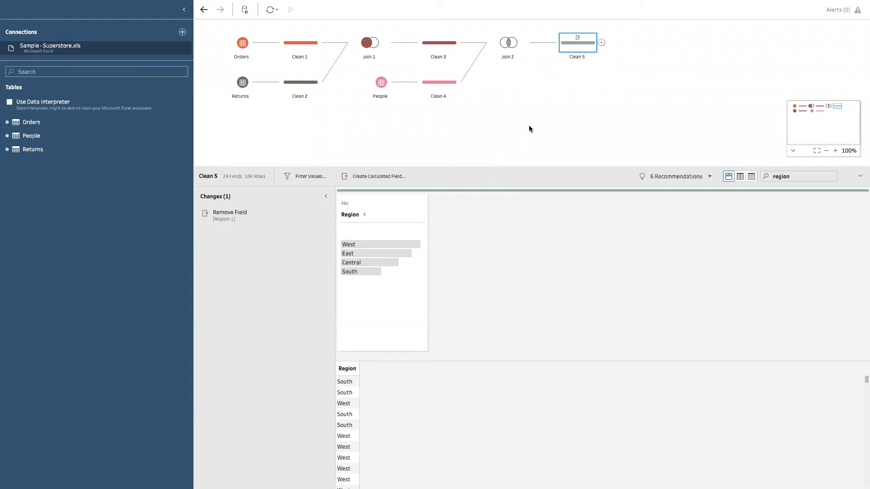
click(605, 42)
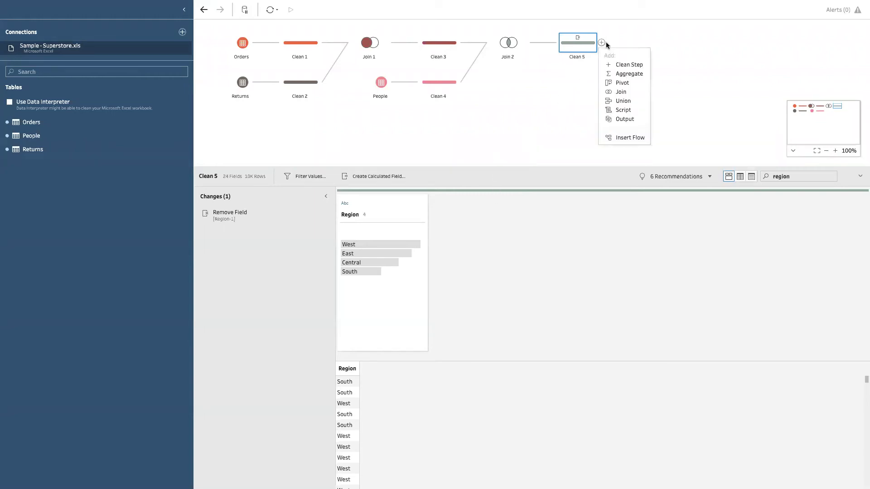
click(624, 137)
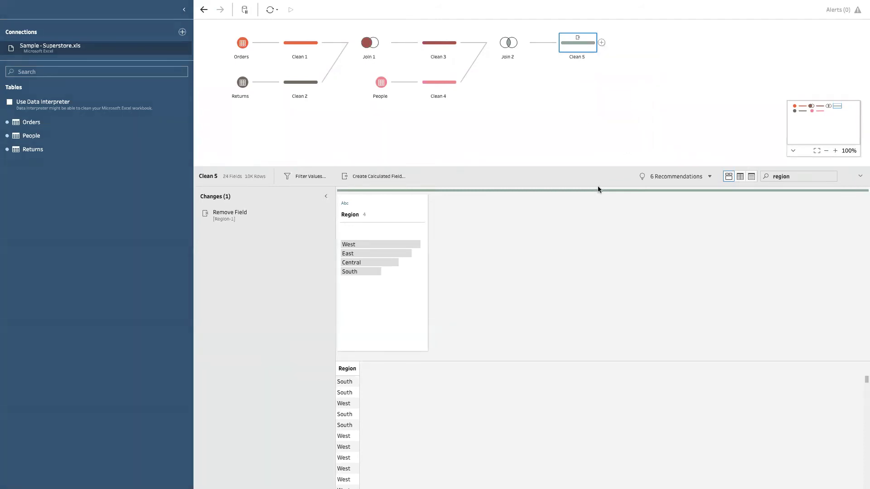
Enlarge the flow canvas by lowering its border with the step details, open Clean 3, and narrow the connections area
drag(595, 168, 599, 221)
click(569, 133)
click(582, 46)
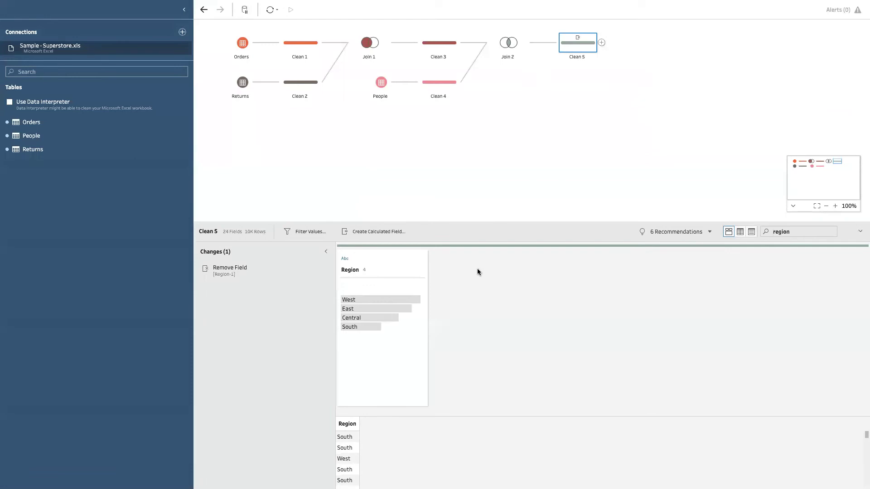
click(442, 57)
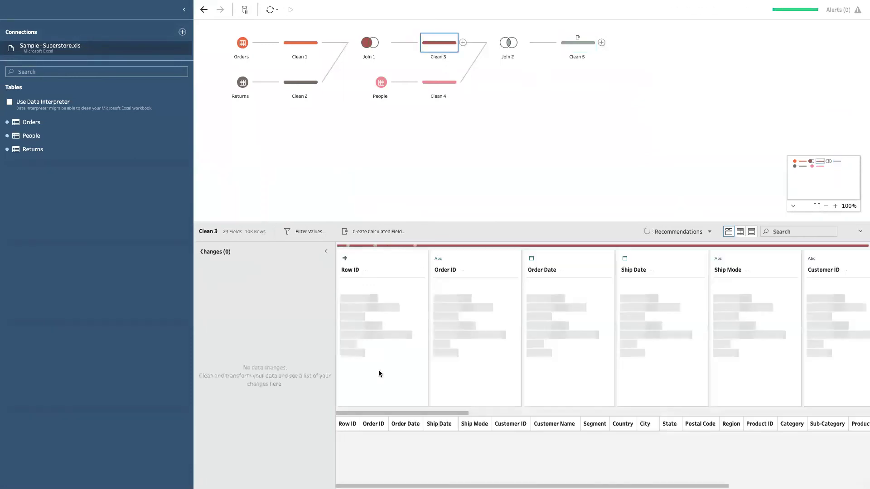
drag(192, 295, 124, 295)
drag(413, 411, 591, 412)
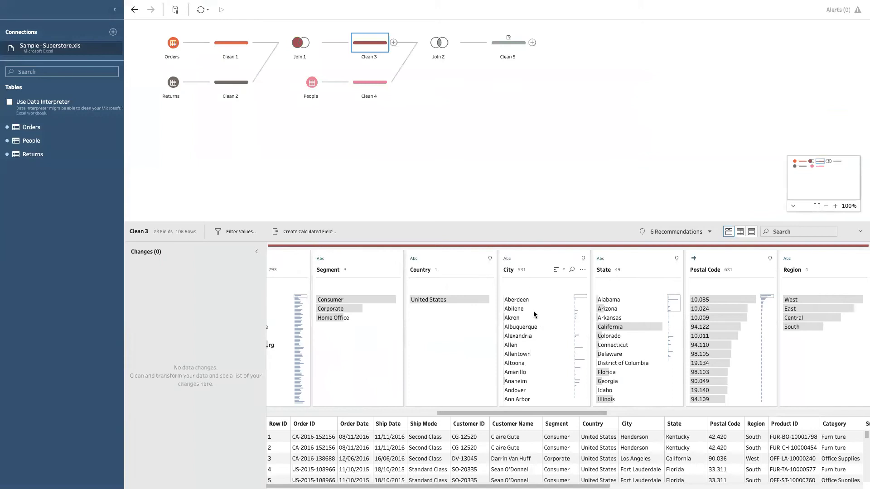
click(584, 270)
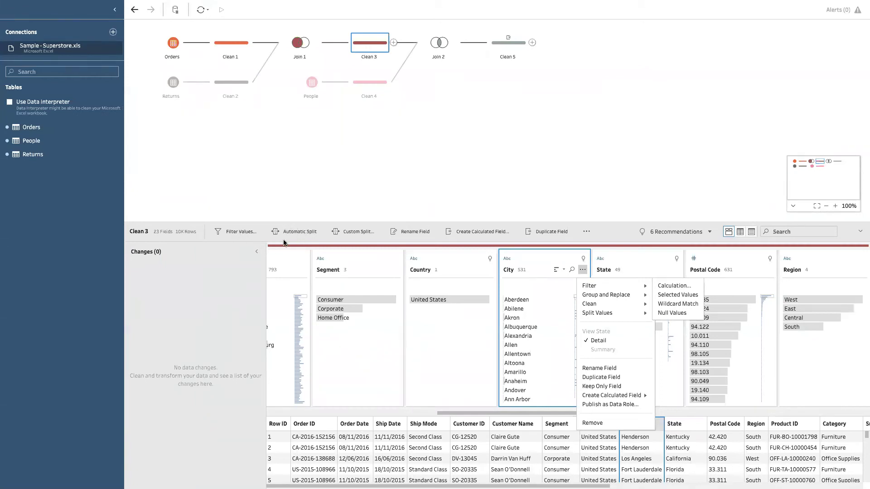
click(437, 413)
Apply an automatic split to the values of the Order ID field in Clean 3
drag(437, 413, 274, 414)
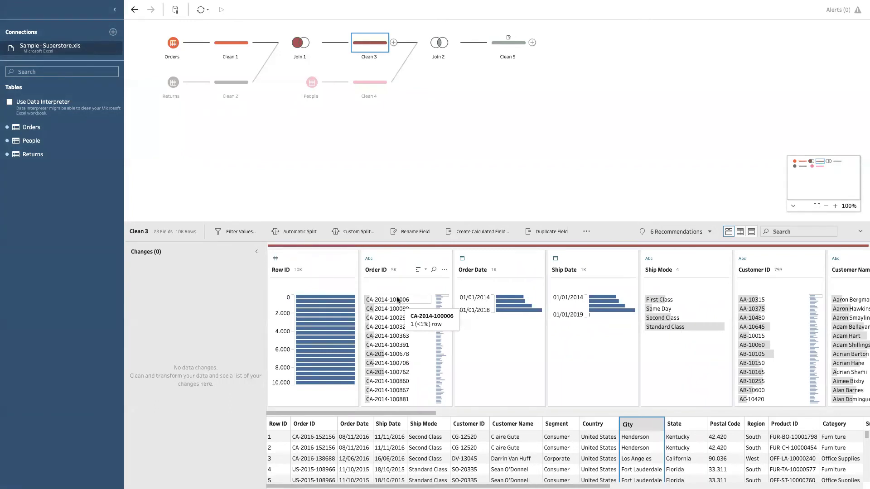
click(444, 271)
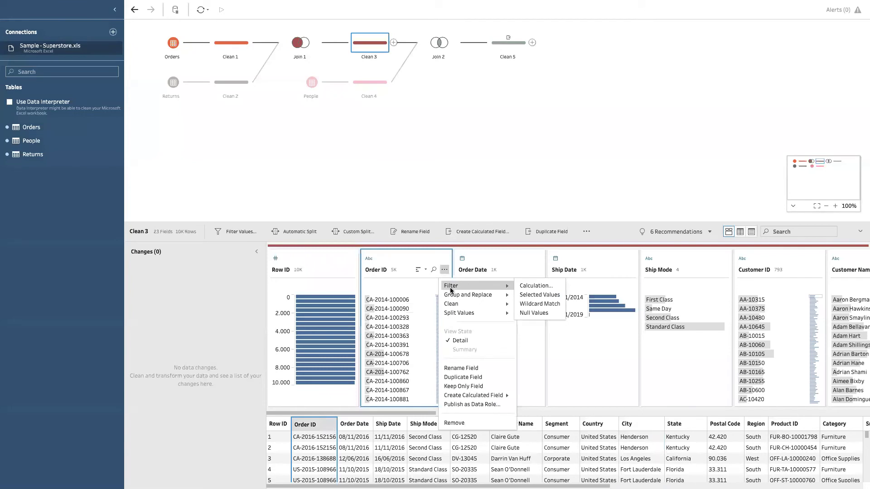
mouse_move(460, 297)
mouse_move(466, 313)
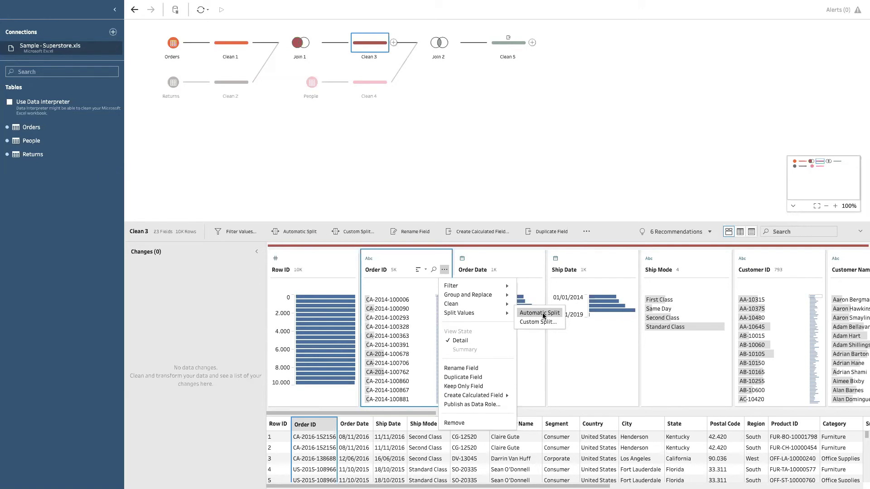
click(544, 316)
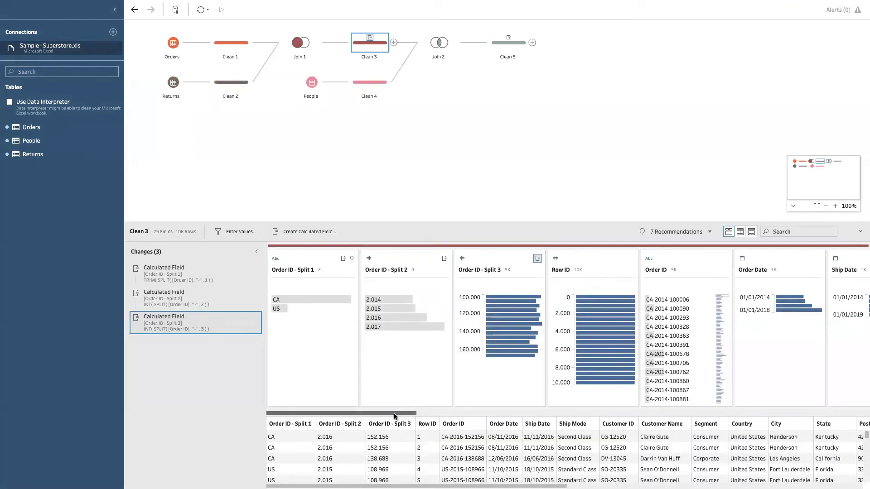
Merge Order ID into Order ID - Split 1 and move Order ID-1 to the front of the Clean 3 fields
drag(696, 268, 314, 273)
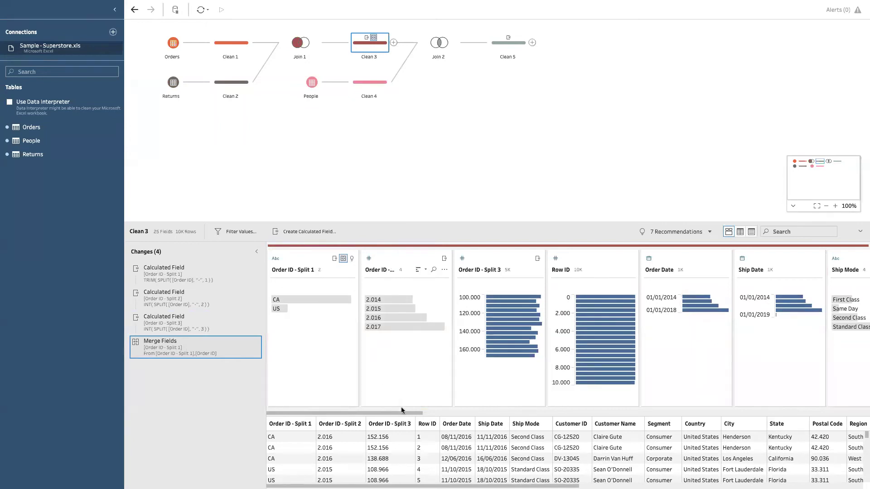
drag(377, 410, 352, 411)
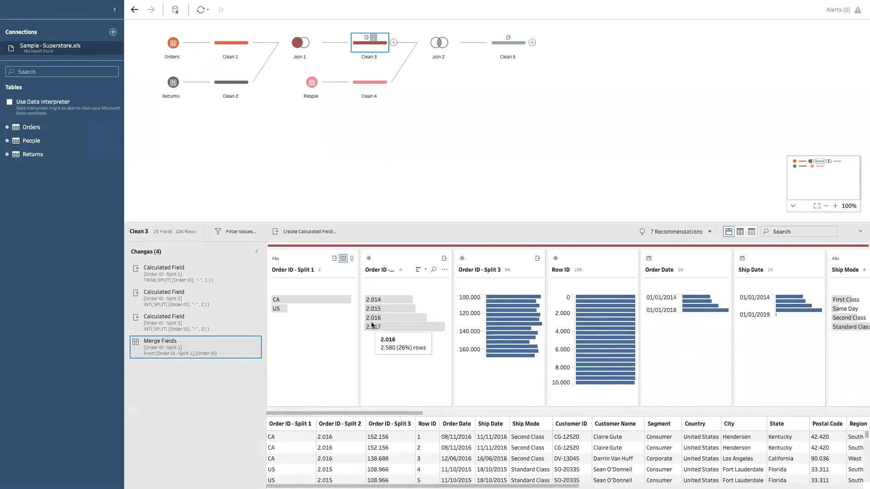
drag(405, 416, 438, 414)
drag(508, 410, 864, 407)
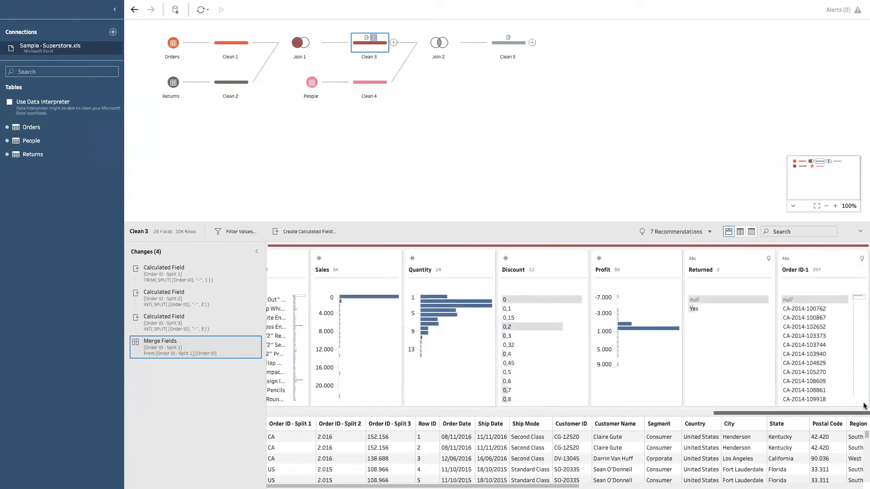
drag(823, 259, 271, 286)
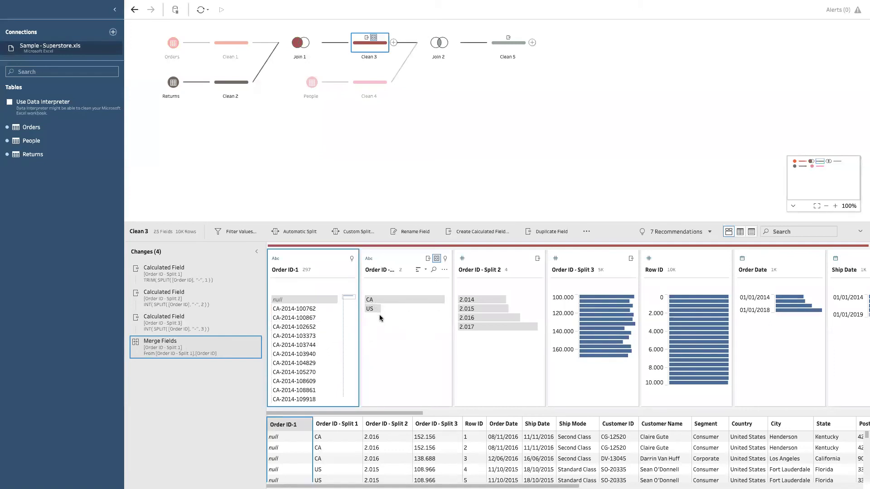
Try the name Country for the Order ID - Split 1 field, and rename it as Location instead
double_click(379, 270)
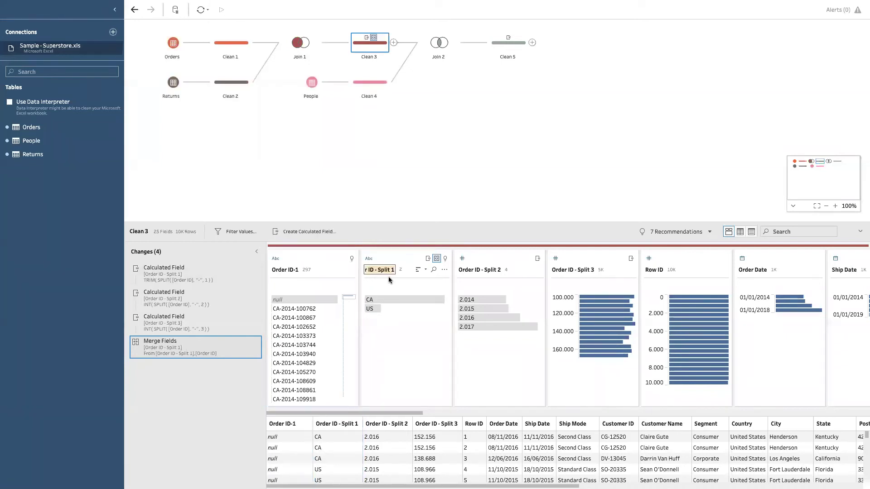
text(Country)
key(Return)
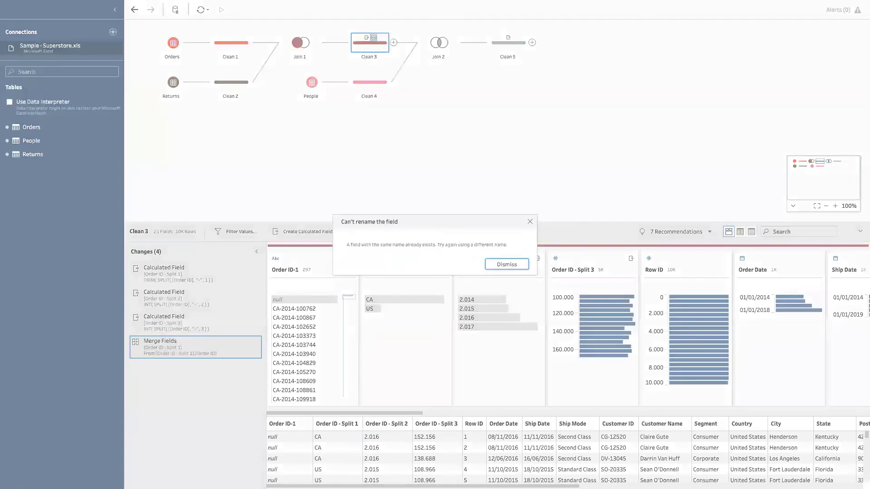
click(530, 221)
text(Reg)
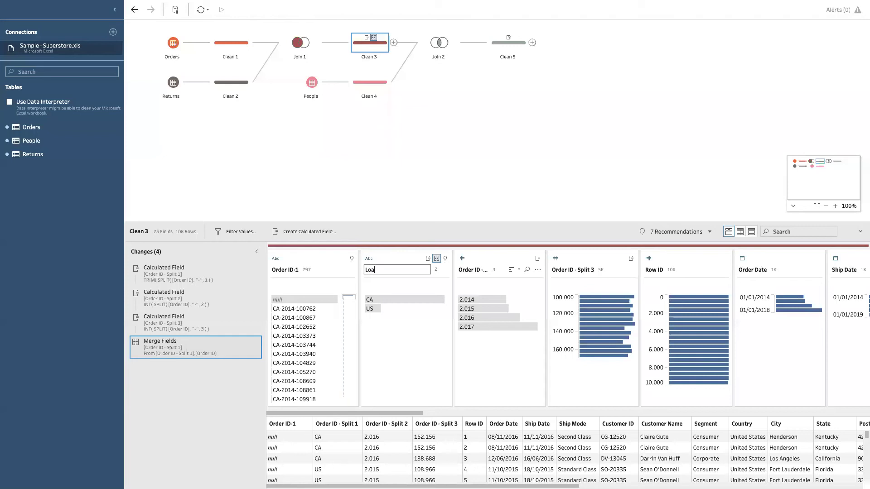
key(Return)
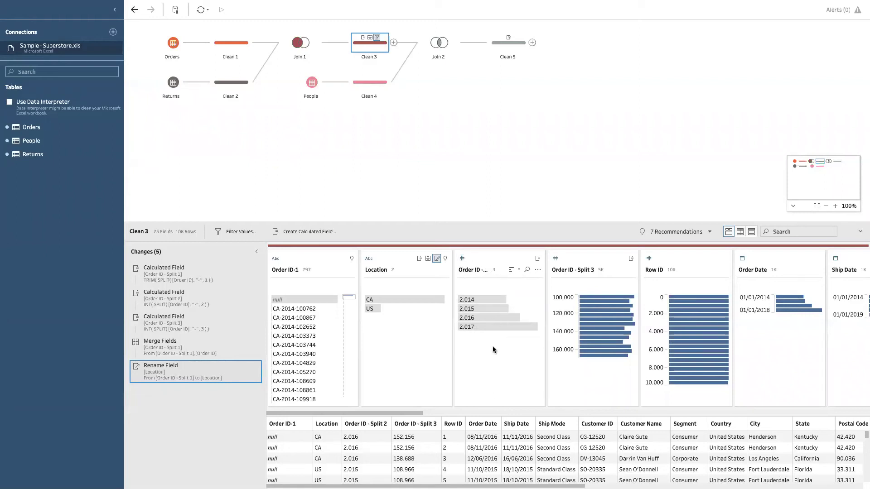
Change the data type of Order ID - Split 2 to String
click(462, 258)
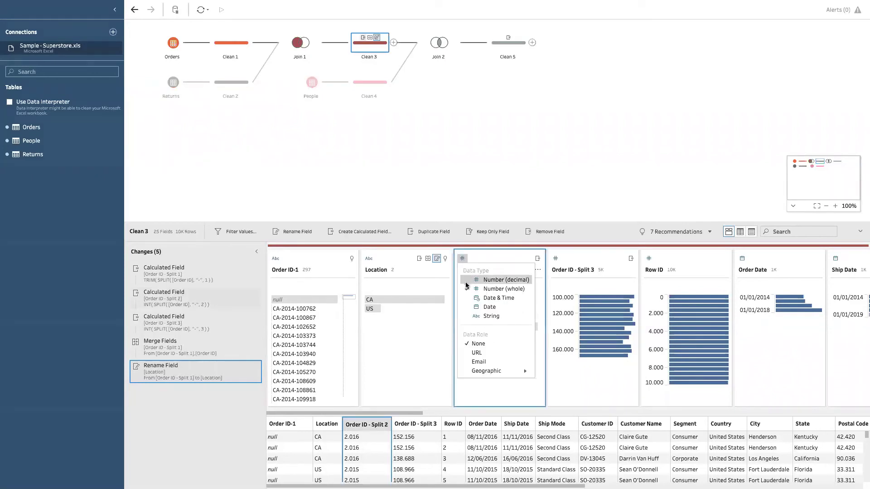
click(485, 317)
mouse_move(485, 317)
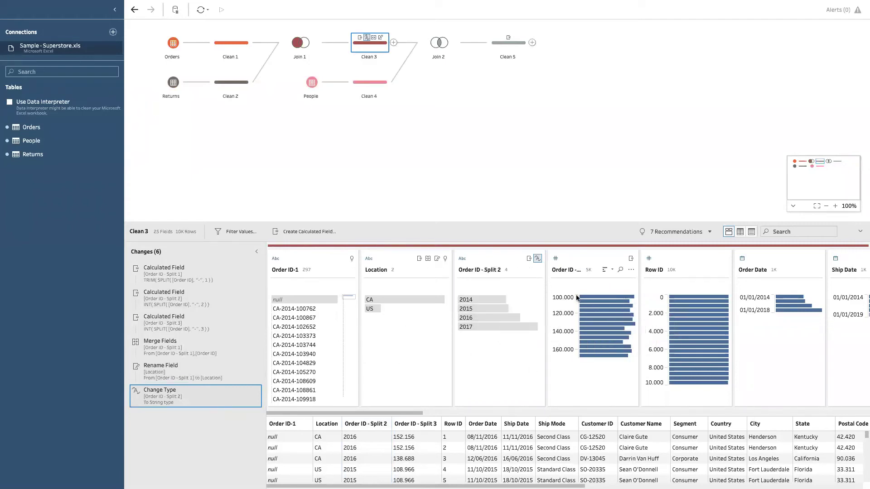
Rename the Order ID - Split 3 field as Order ID Key
double_click(566, 270)
text(Order ID)
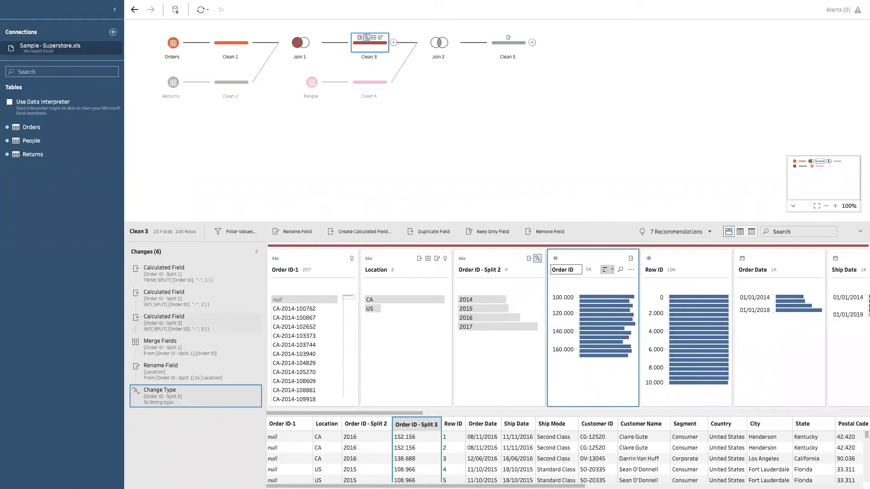
text( Key)
key(Return)
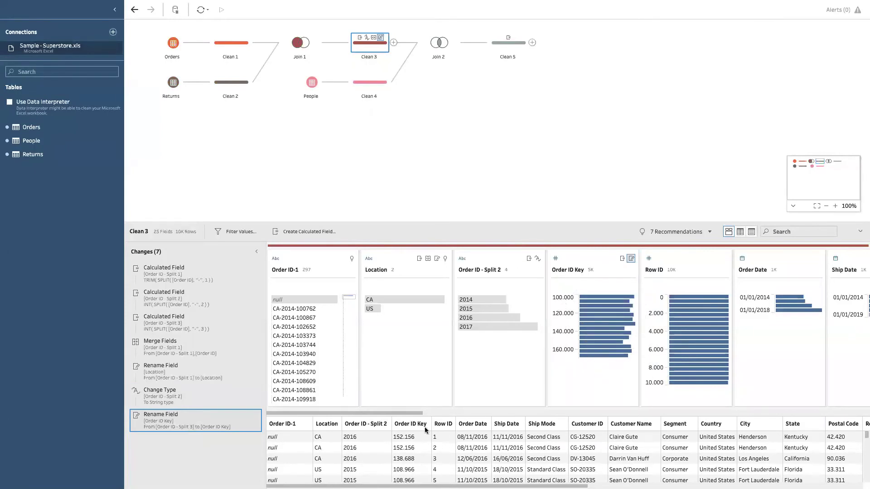
Examine the Order ID Key, Order Date and Ship Date profiles in Clean 3, including the value bins of Order Date
drag(417, 413, 460, 410)
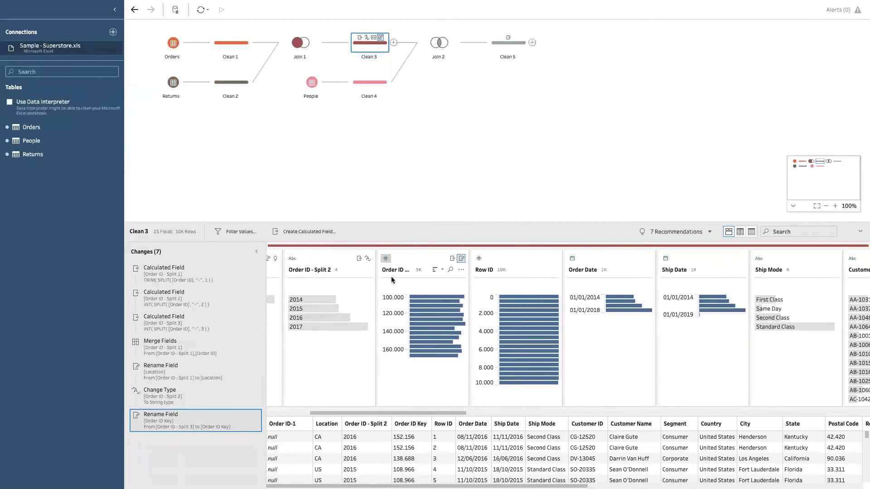
drag(450, 415, 495, 413)
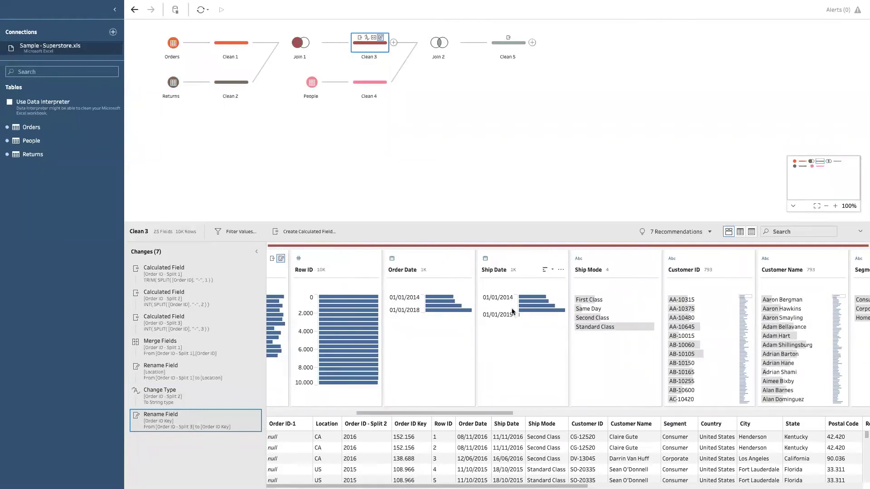
mouse_move(525, 302)
drag(452, 413, 407, 406)
mouse_move(798, 321)
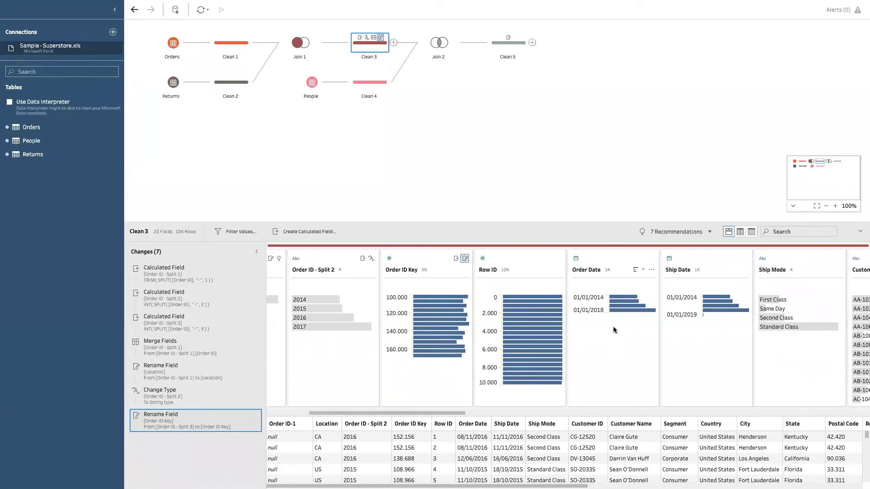
mouse_move(615, 301)
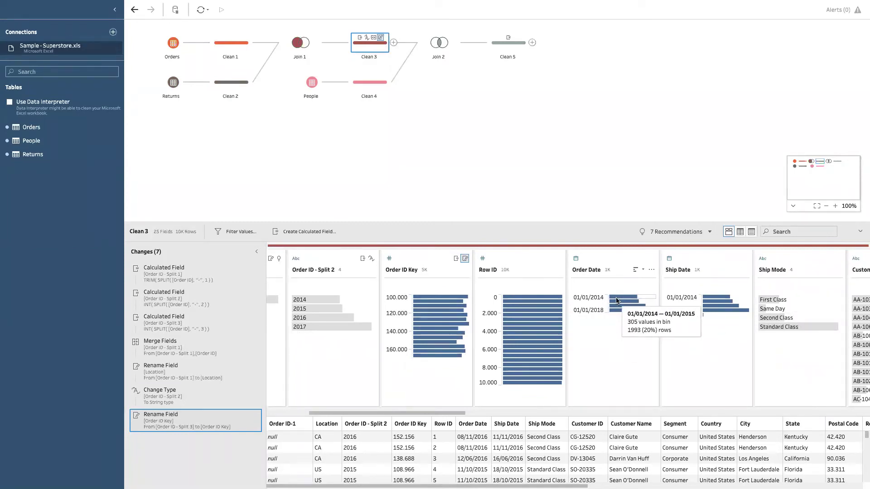
Open the field options for Ship Date in Clean 3
drag(447, 414, 469, 414)
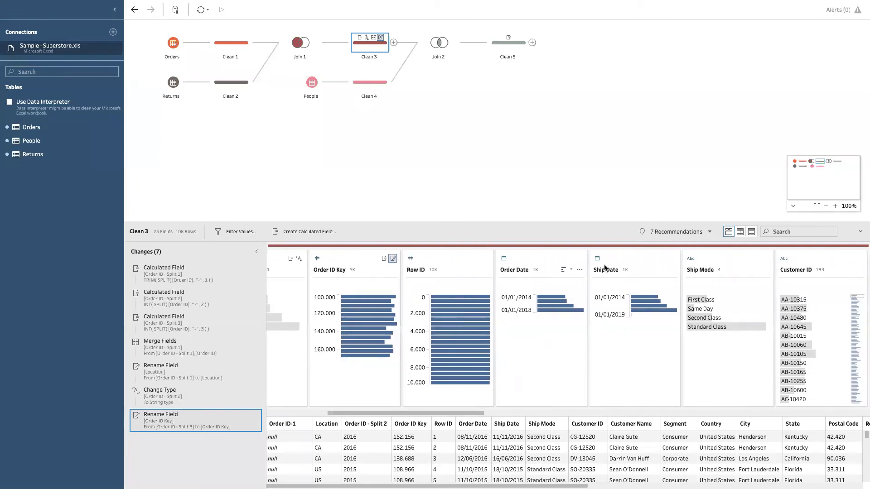
drag(480, 413, 494, 413)
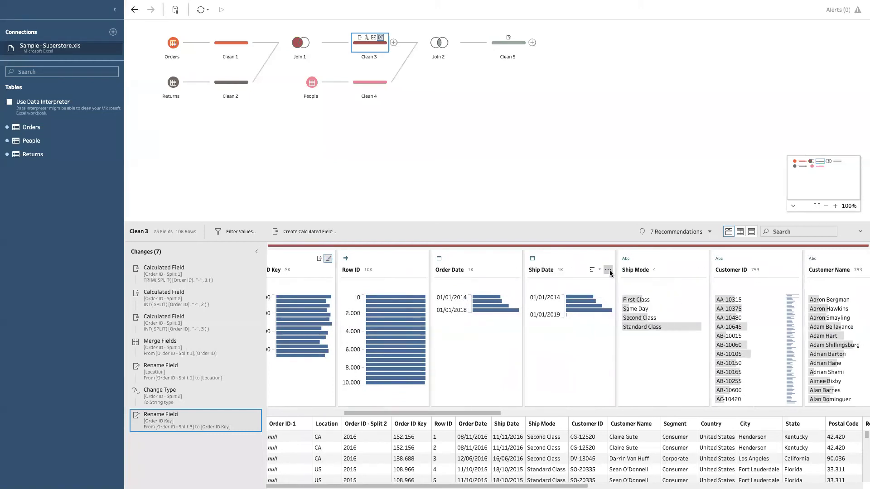
click(608, 271)
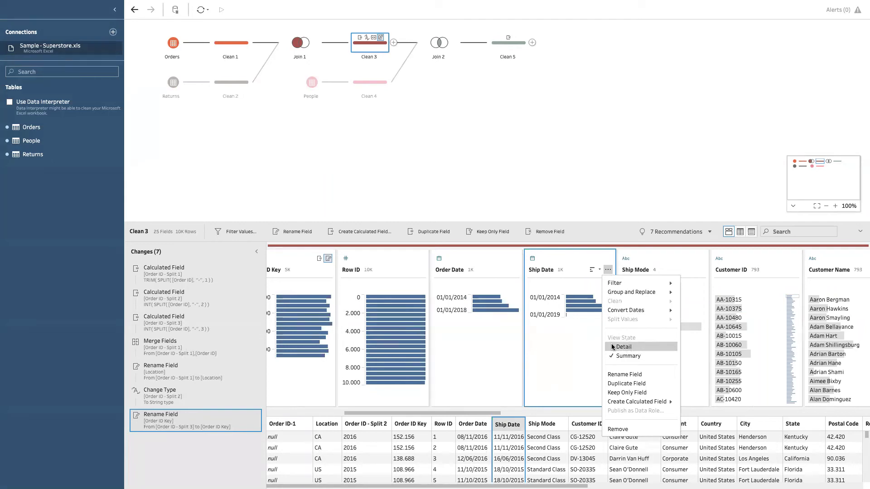
Switch the Ship Date, Order Date and Order ID Key fields of Clean 3 to Detail view
click(636, 348)
scroll(572, 320, down, 10)
scroll(560, 339, down, 8)
scroll(539, 299, left, 1)
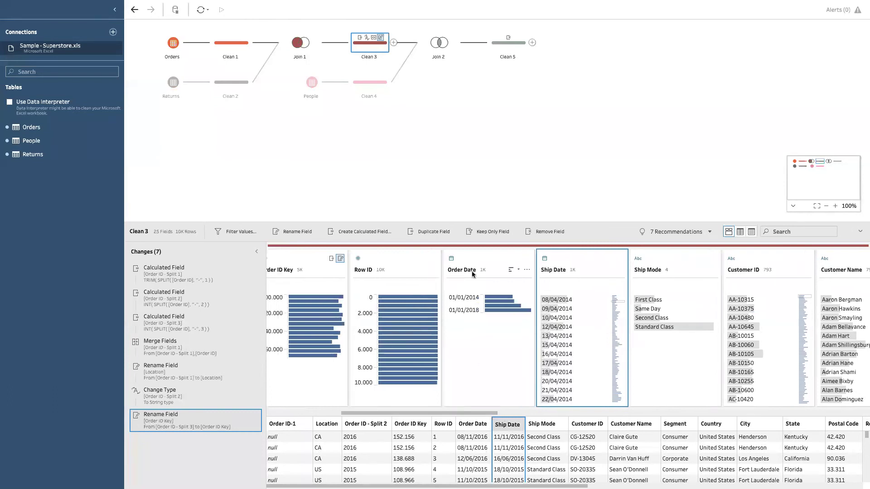
click(526, 270)
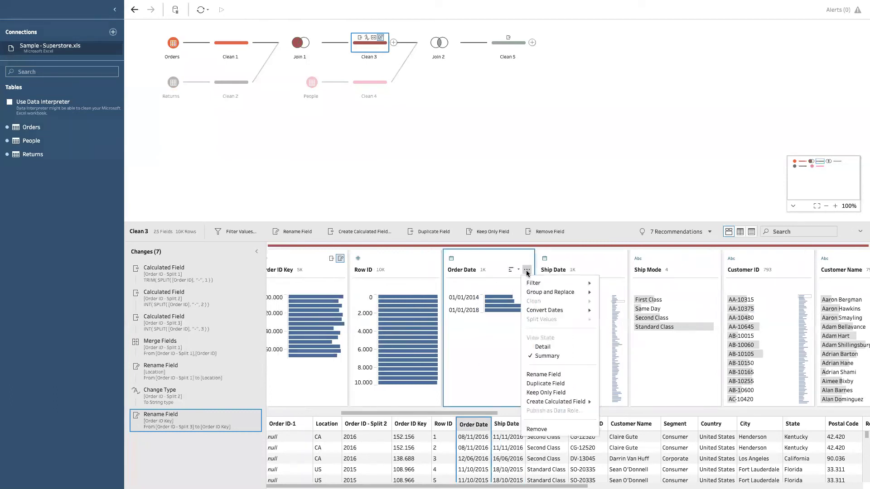
click(542, 347)
scroll(440, 415, left, 3)
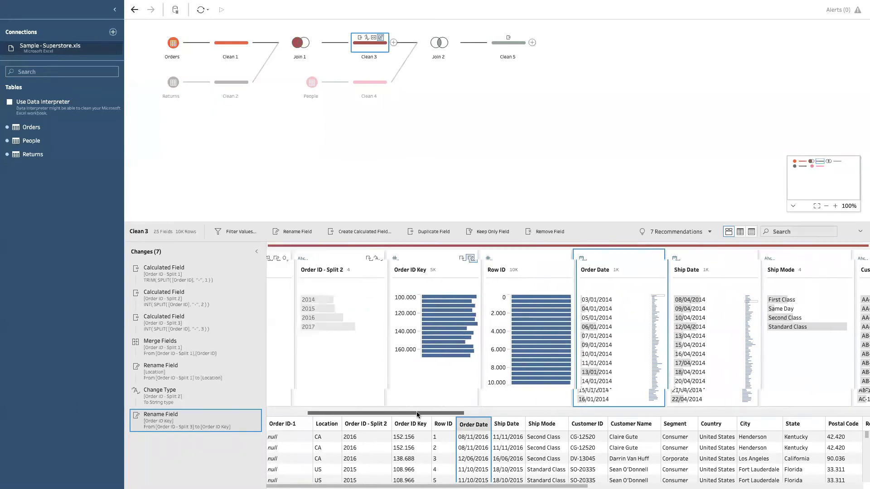
click(477, 270)
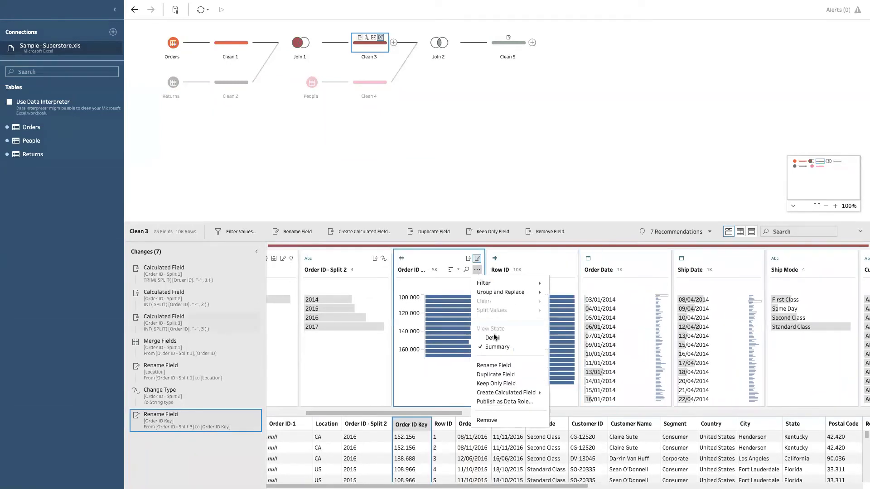
click(507, 335)
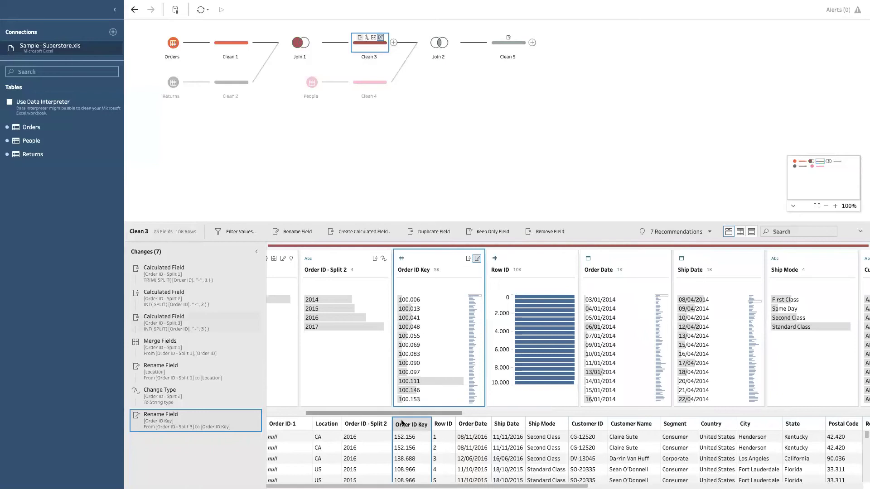
Examine the field profiles in Clean 3, including the calculated field options for Product Name, and the options for the Clean 5 step
drag(405, 414, 358, 412)
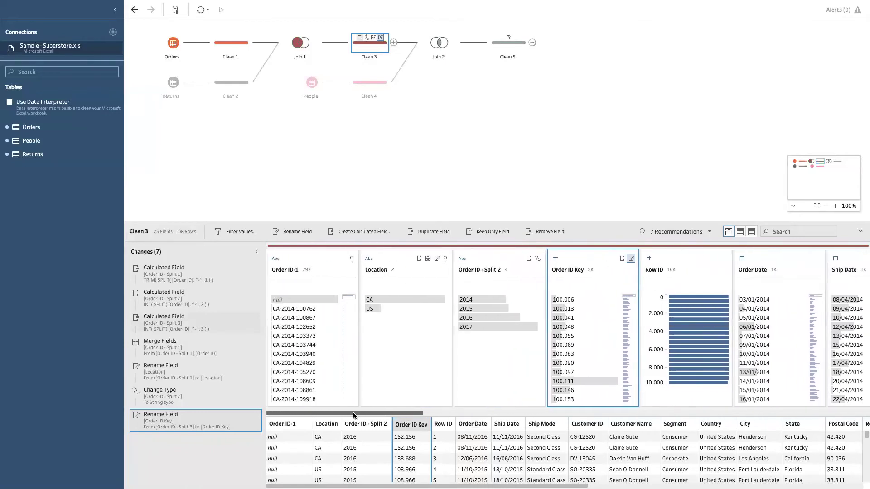
drag(275, 220, 273, 199)
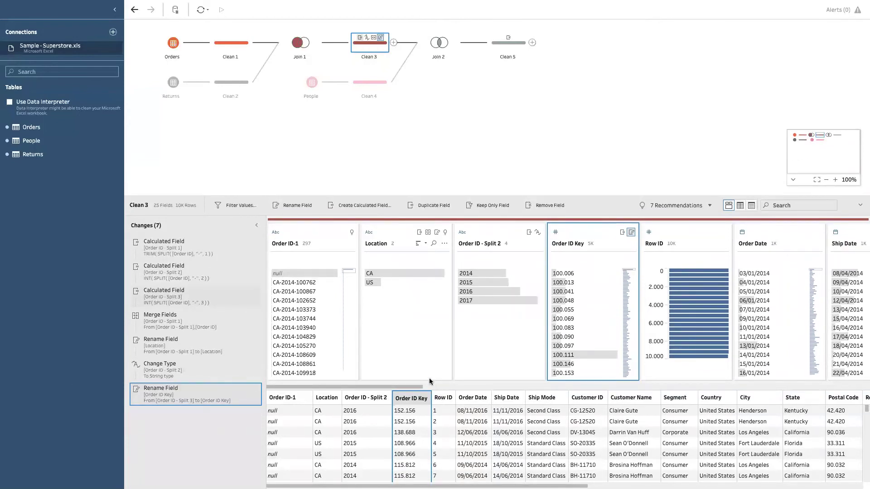
drag(411, 386, 777, 384)
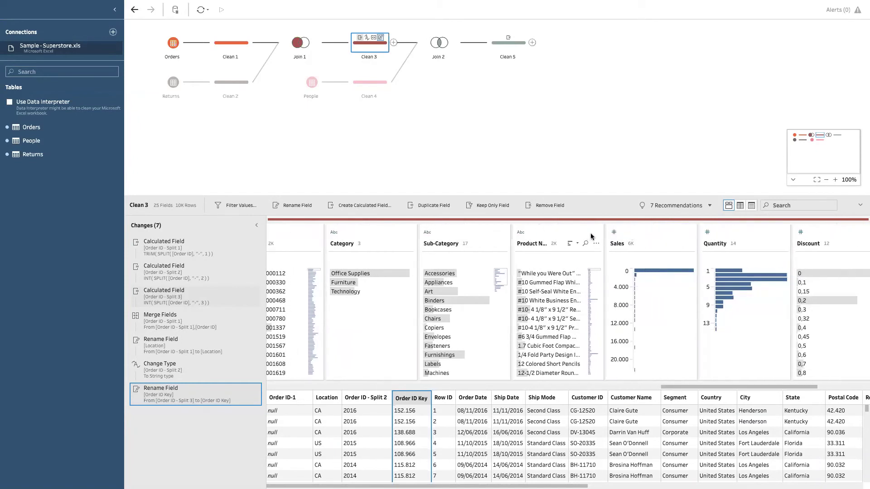
click(598, 244)
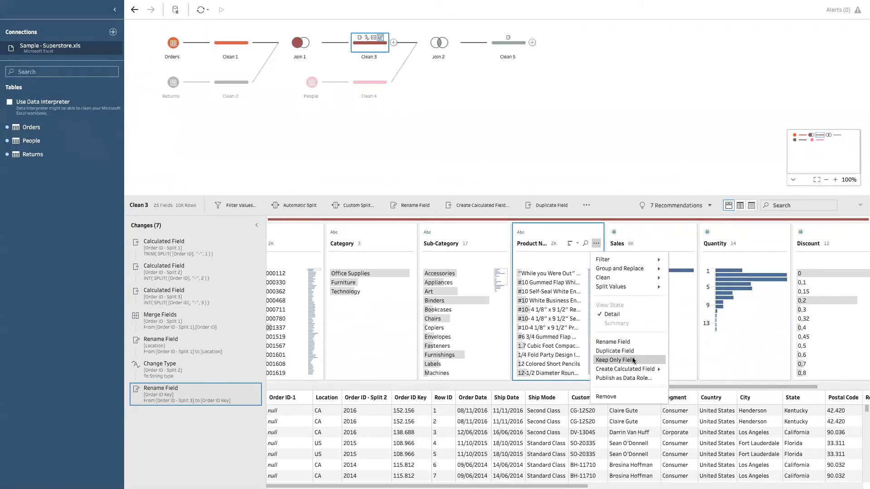
mouse_move(635, 371)
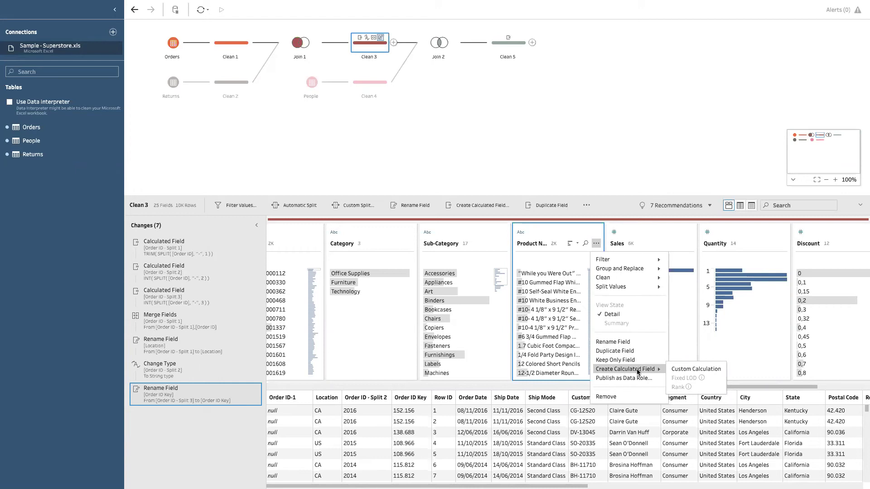
right_click(518, 49)
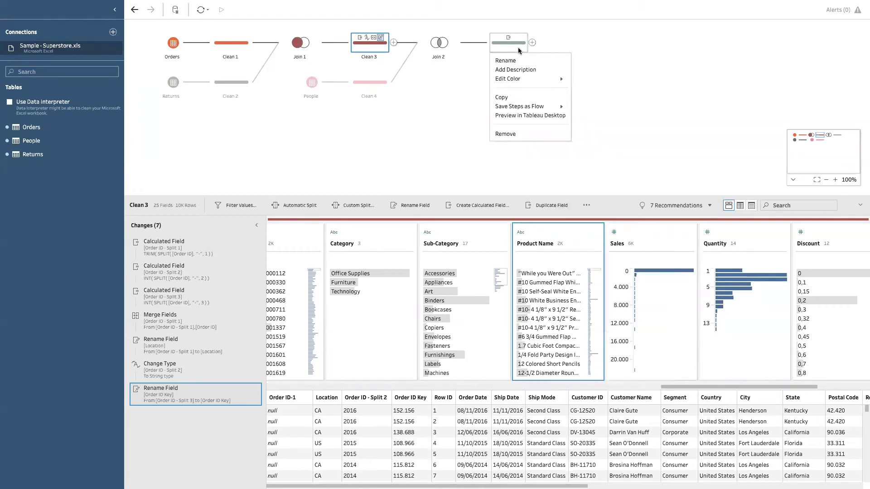
click(417, 144)
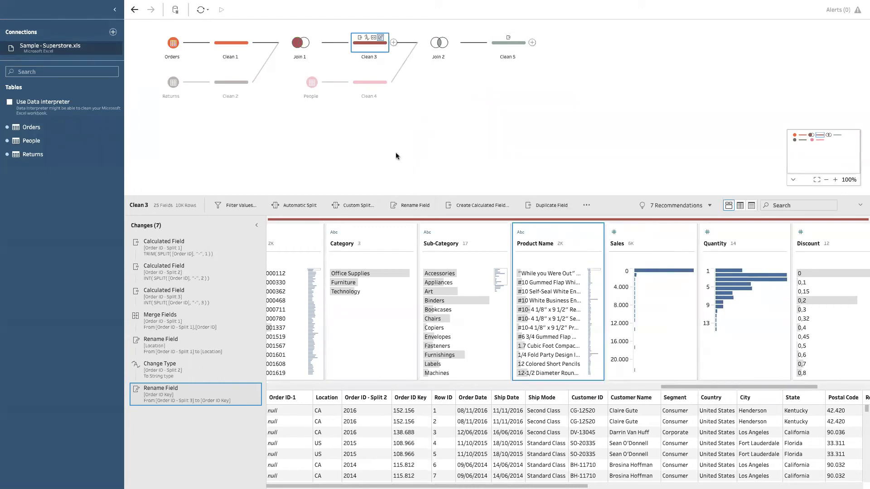
Select every step of the flow and choose to save the steps as a flow published to the server
click(860, 204)
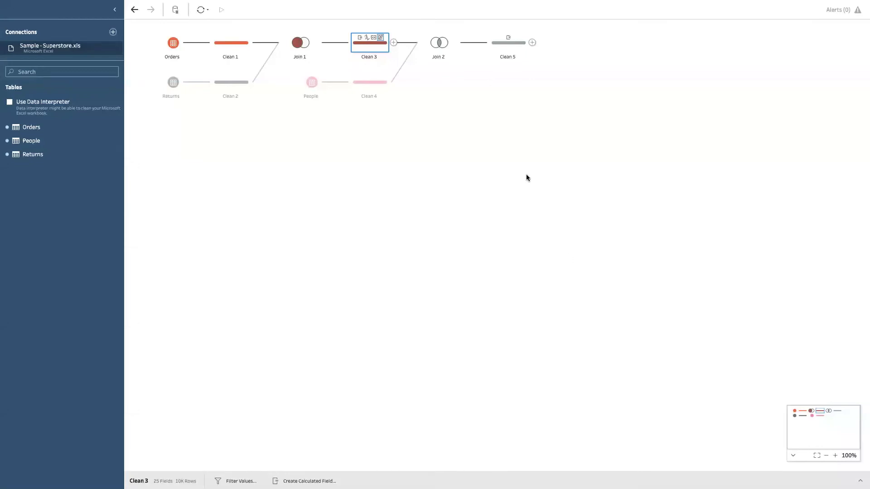
drag(589, 173, 155, 29)
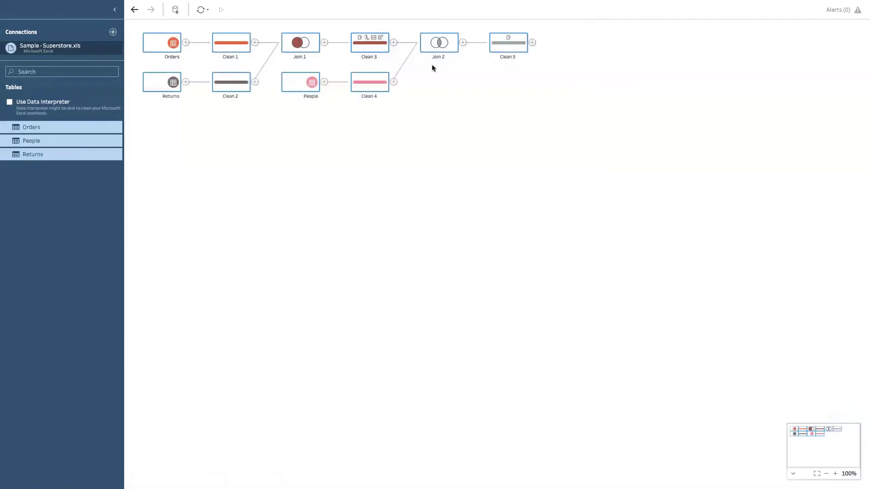
right_click(494, 48)
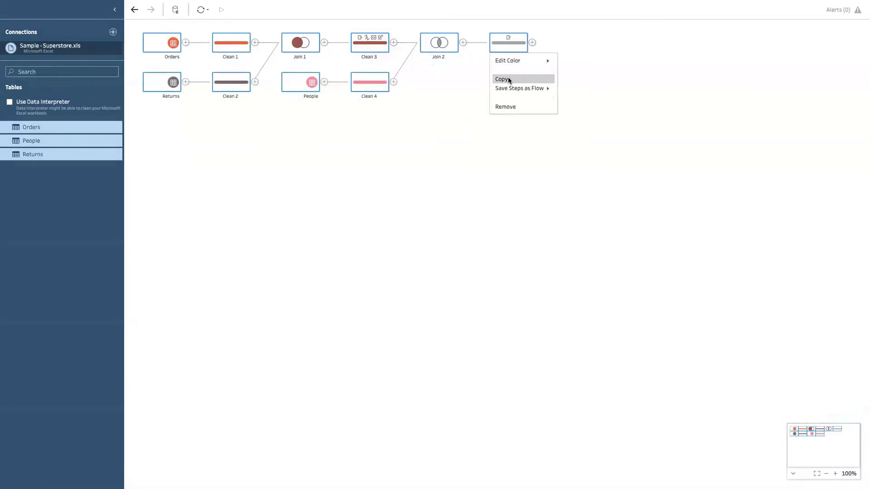
mouse_move(514, 89)
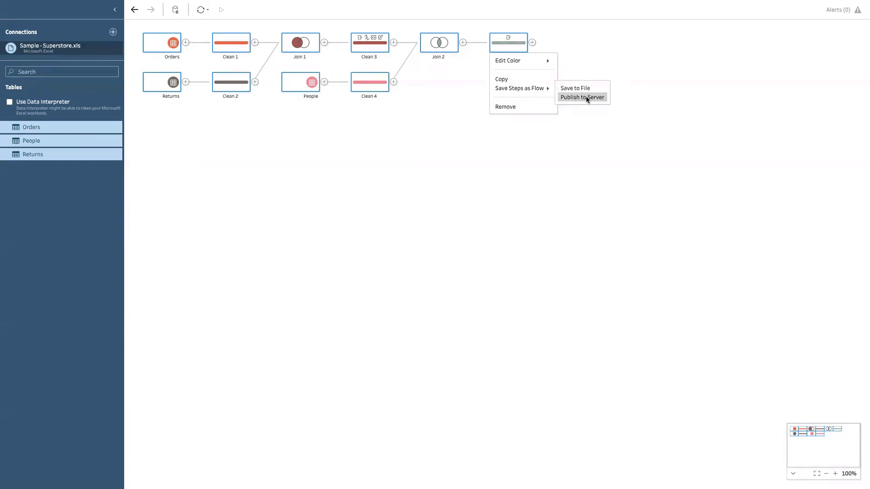
click(585, 97)
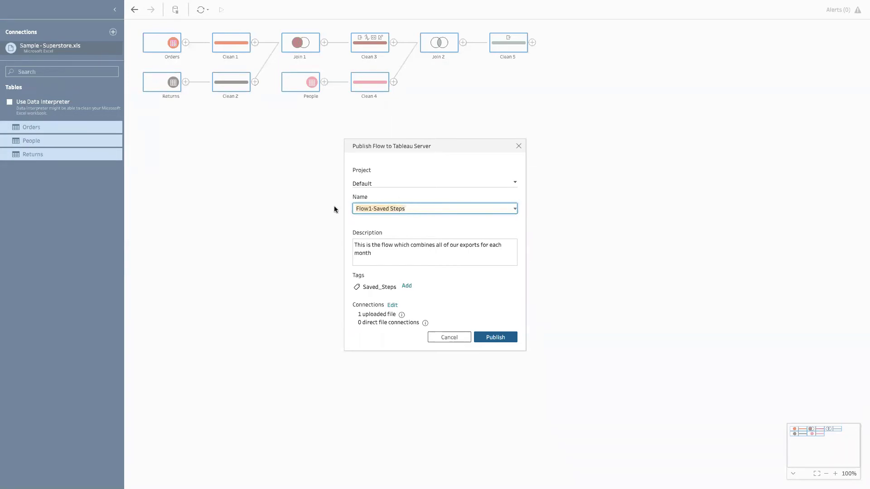
Publish the steps as "My first saved step" with the description "I used this to perform some joins.", and return to Tableau Prep Builder
text(My first saved step)
drag(386, 252, 354, 236)
text(I used this to)
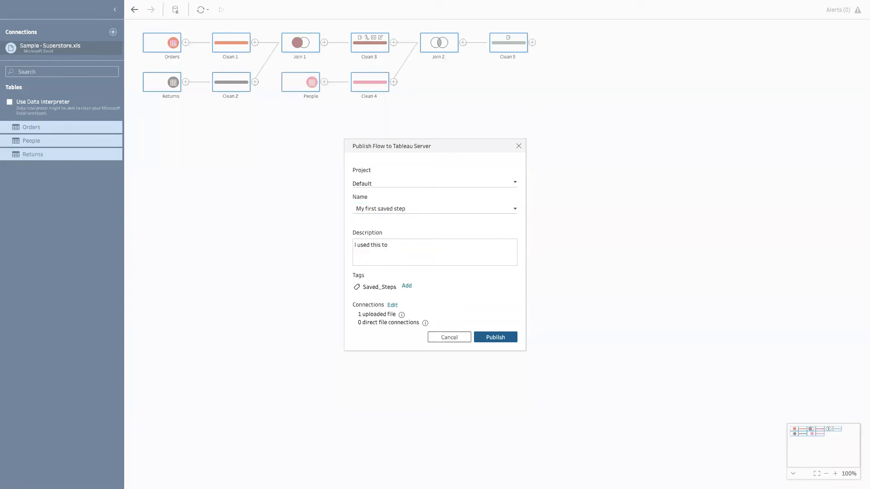
text( perform some joins.)
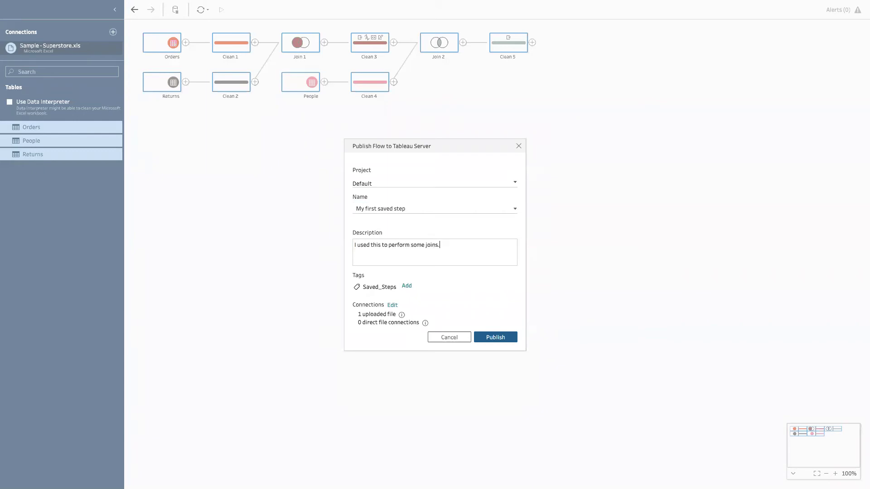
click(496, 338)
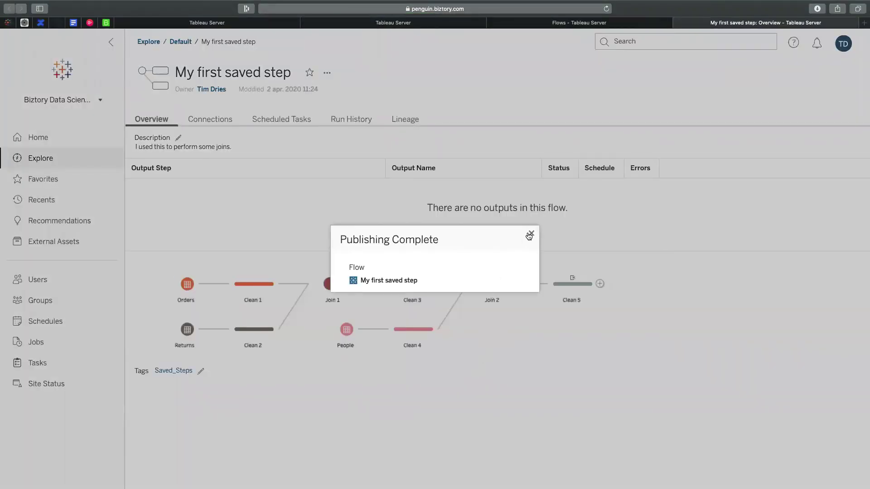
click(531, 232)
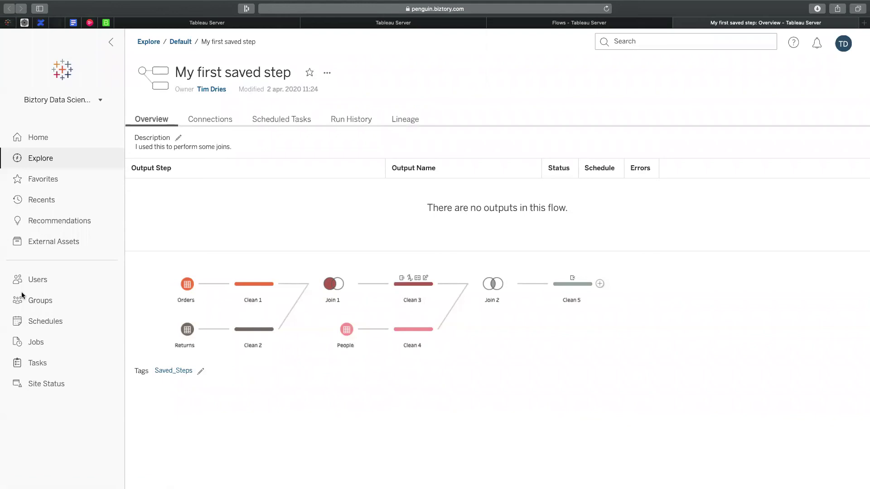
key(ctrl+Left)
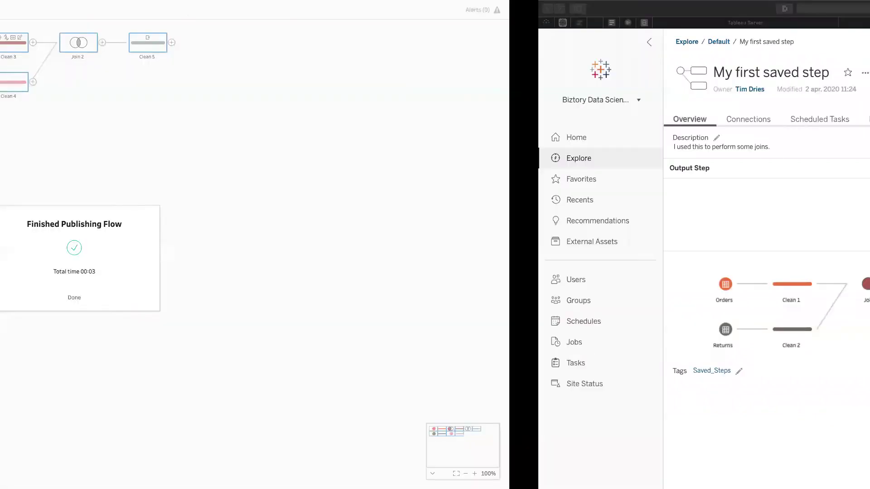
right_click(350, 220)
click(326, 174)
right_click(238, 247)
right_click(310, 144)
right_click(422, 242)
right_click(569, 155)
right_click(548, 349)
right_click(356, 315)
right_click(368, 85)
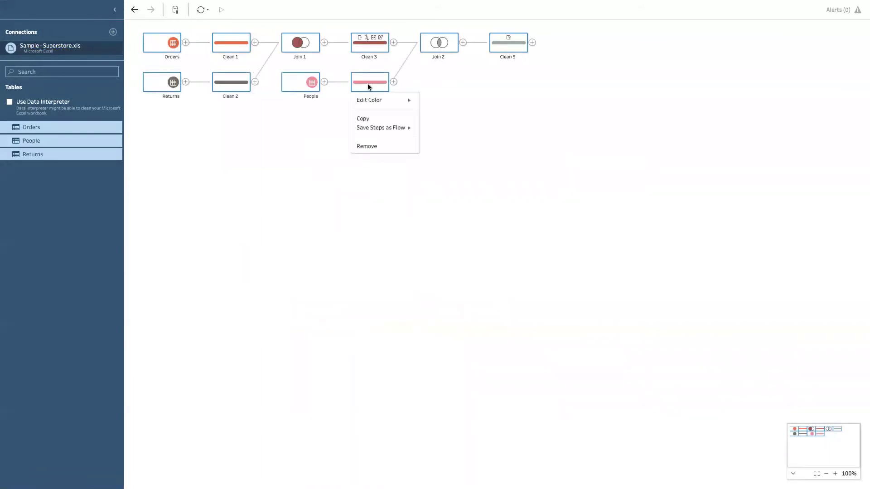
Insert the saved steps "My first saved step" from Tableau Server and place them lower on the canvas, apart from the original flow
right_click(331, 230)
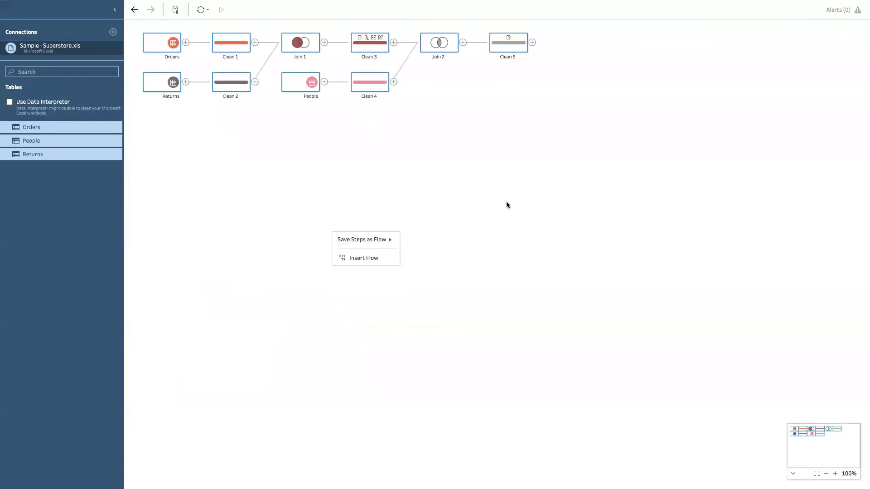
click(374, 259)
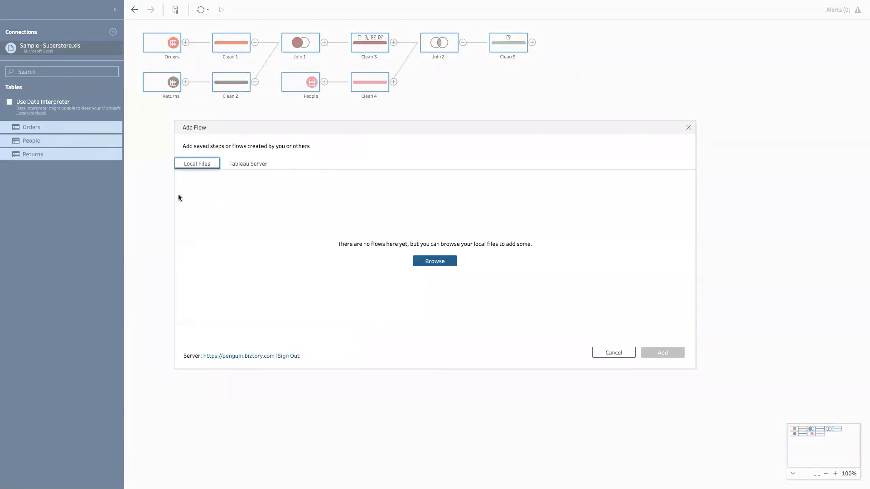
click(244, 163)
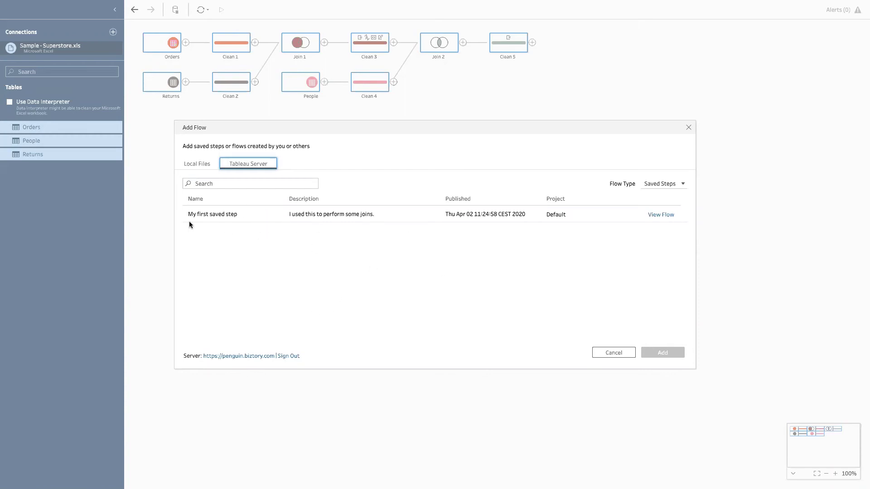
click(216, 215)
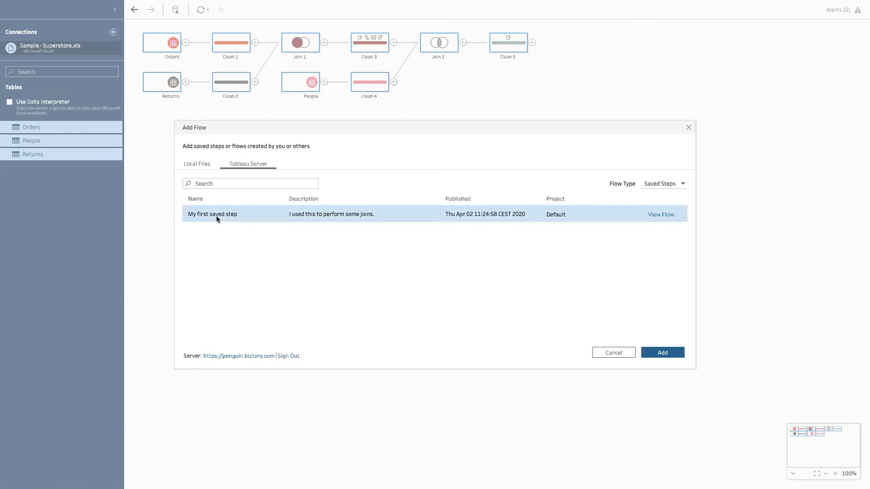
click(673, 353)
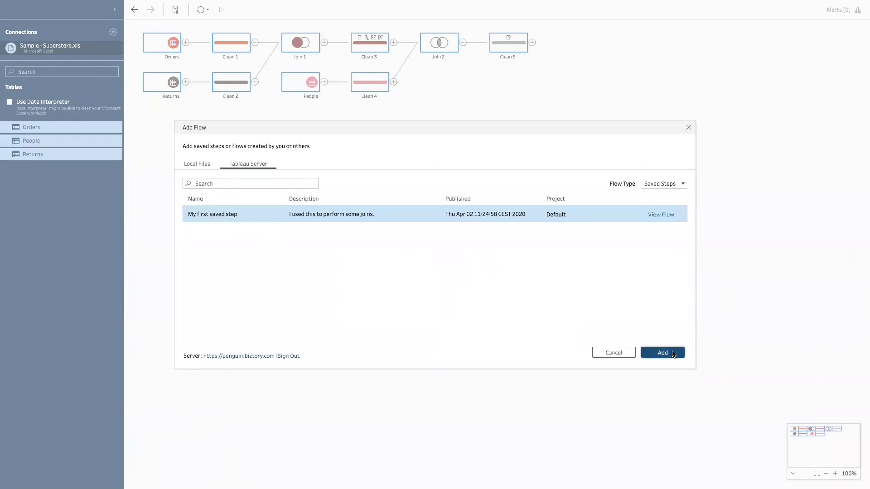
drag(616, 352, 171, 200)
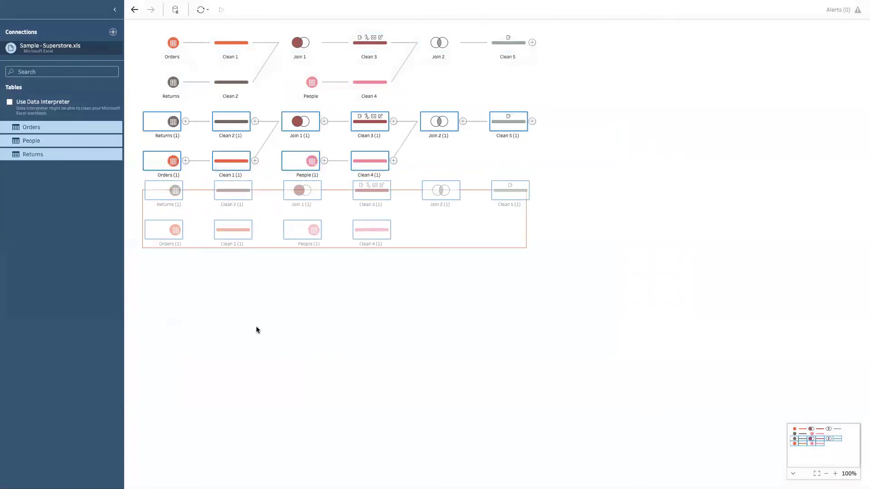
click(439, 389)
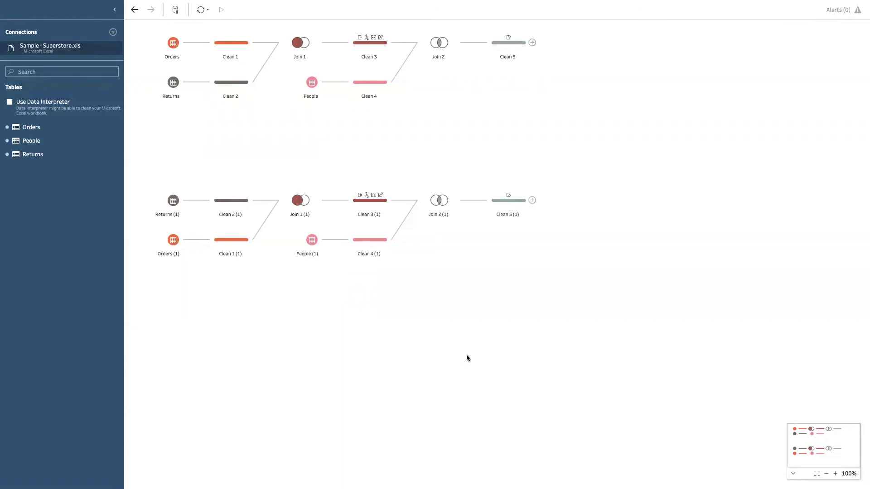
Remove all steps of both the original and the inserted flow from the canvas
drag(588, 361, 166, 43)
right_click(166, 43)
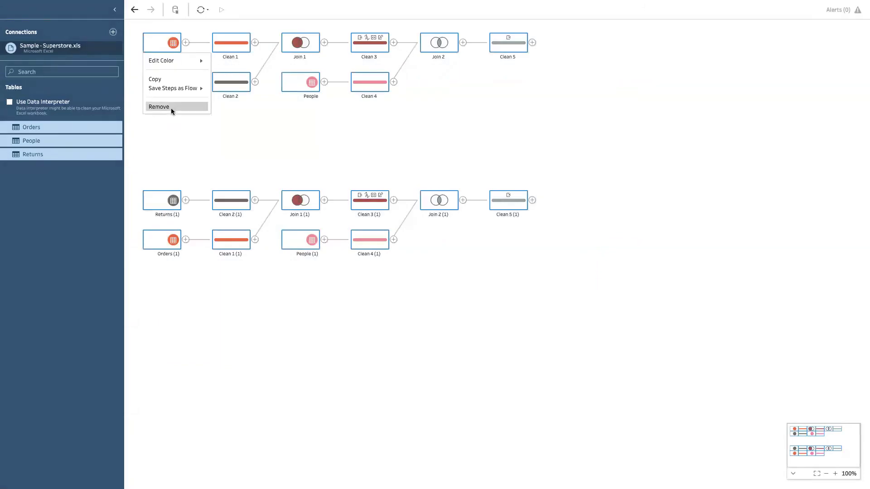
click(170, 108)
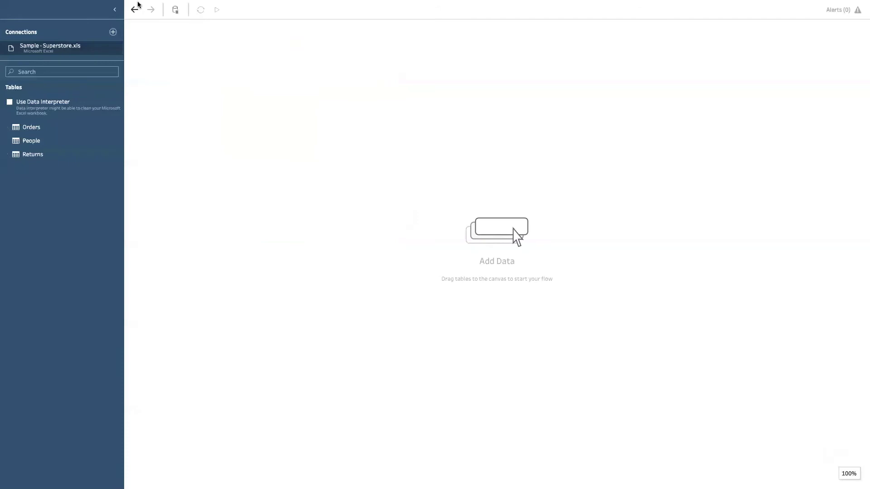
mouse_move(138, 2)
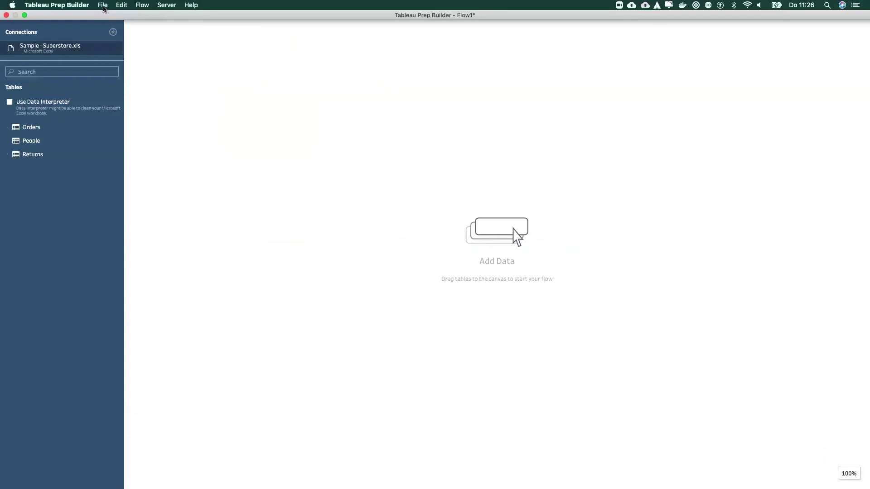
click(103, 7)
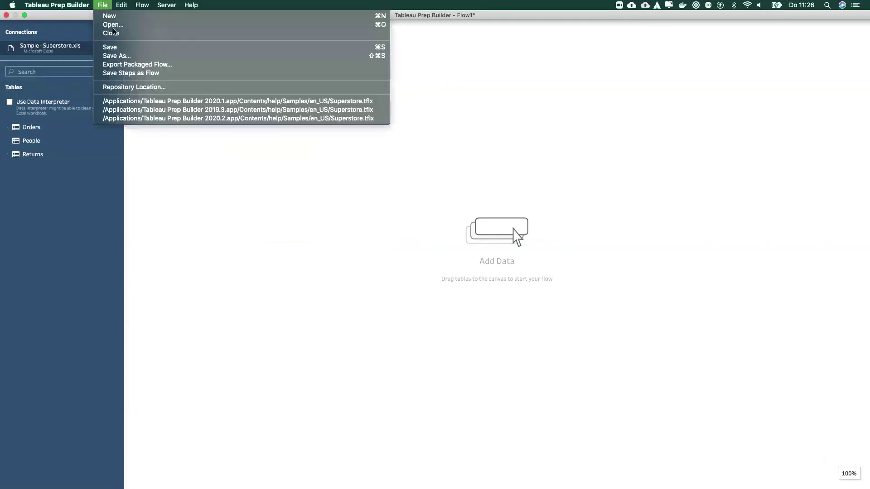
click(16, 21)
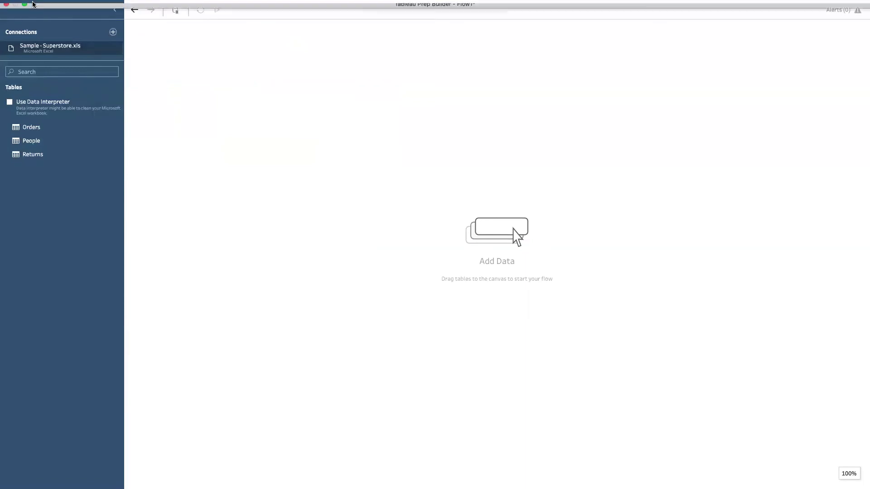
Hide the current flow and open WorldIndicators_start.tflx from the prep session folder, filling the whole screen
click(25, 15)
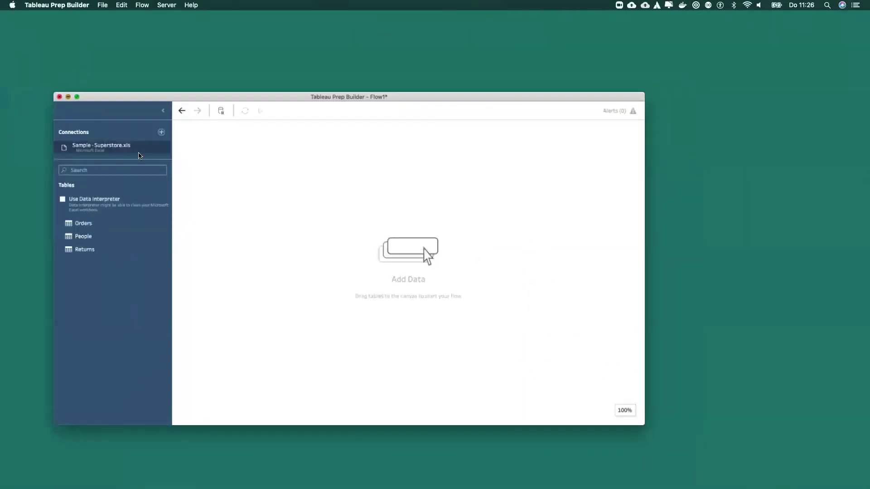
key(super+h)
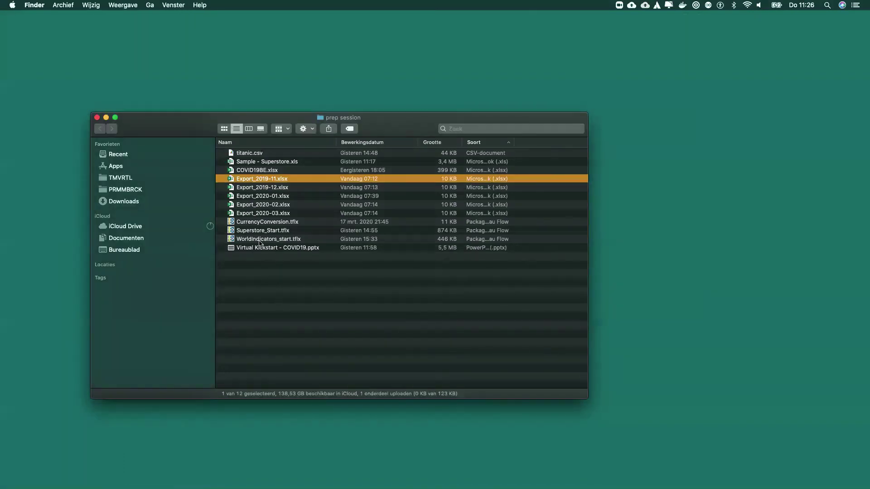
click(261, 241)
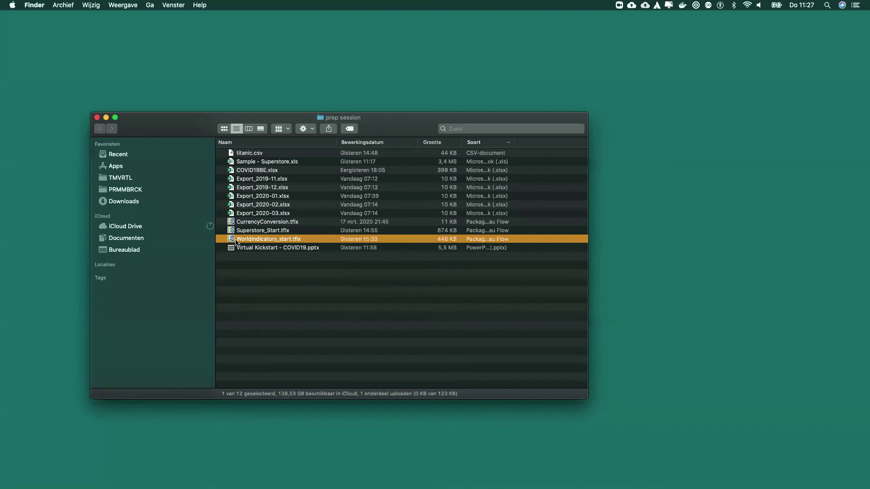
click(247, 232)
click(252, 237)
double_click(261, 240)
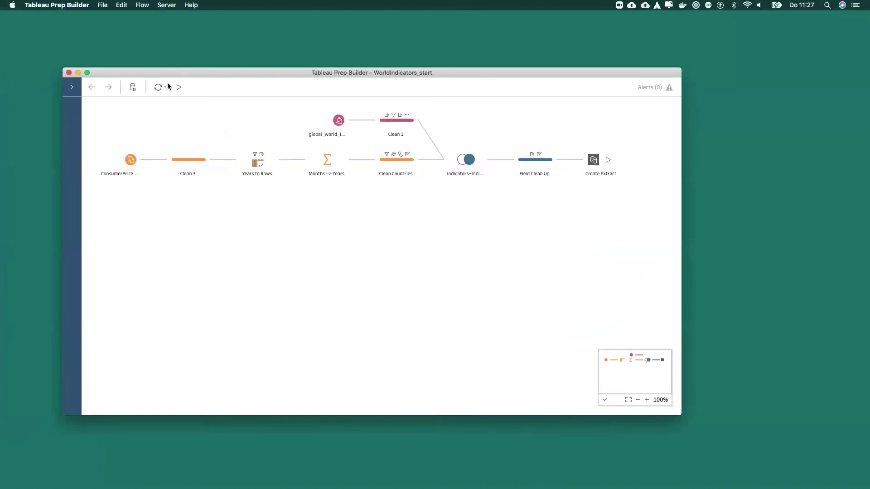
click(87, 72)
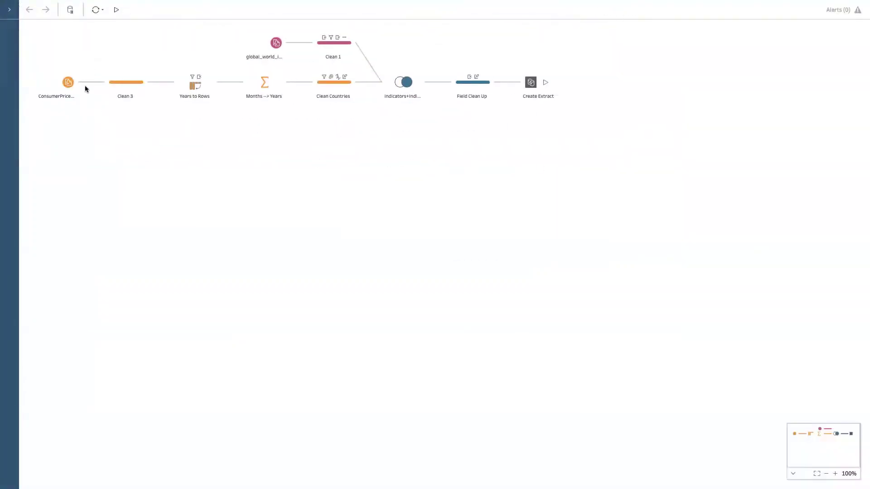
Remove every step of the flow except the ConsumerPriceIndices input
drag(586, 144, 117, 31)
right_click(118, 80)
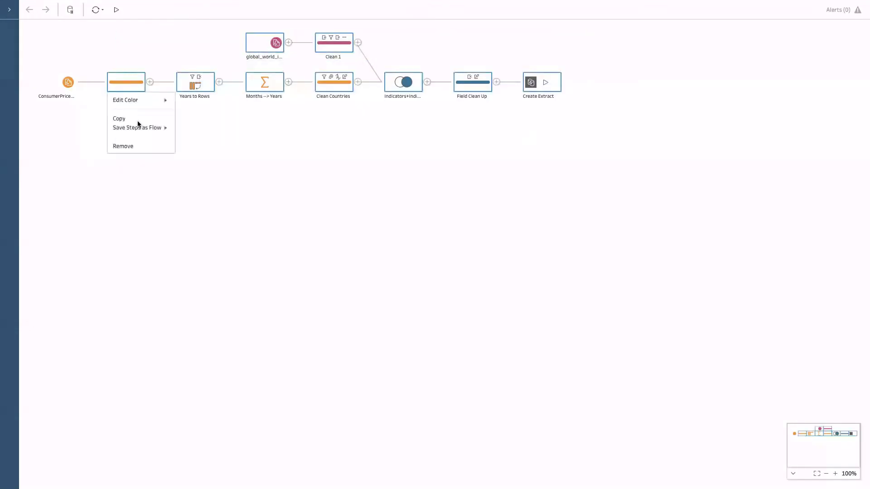
click(144, 146)
Add a clean step after the ConsumerPriceIndices input and show its data
click(61, 88)
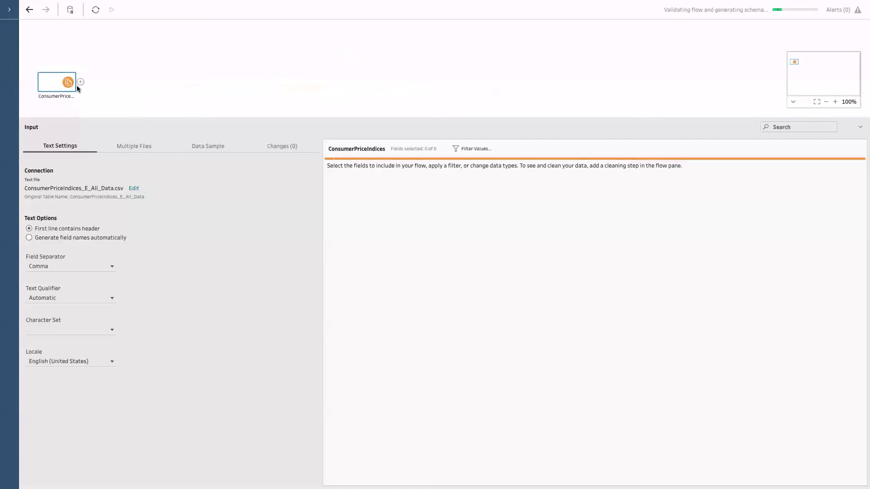
click(81, 83)
click(96, 94)
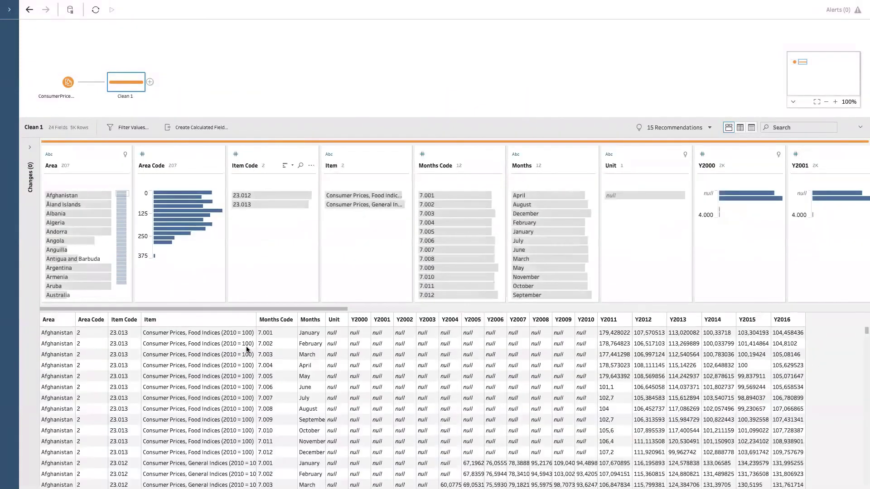
click(68, 83)
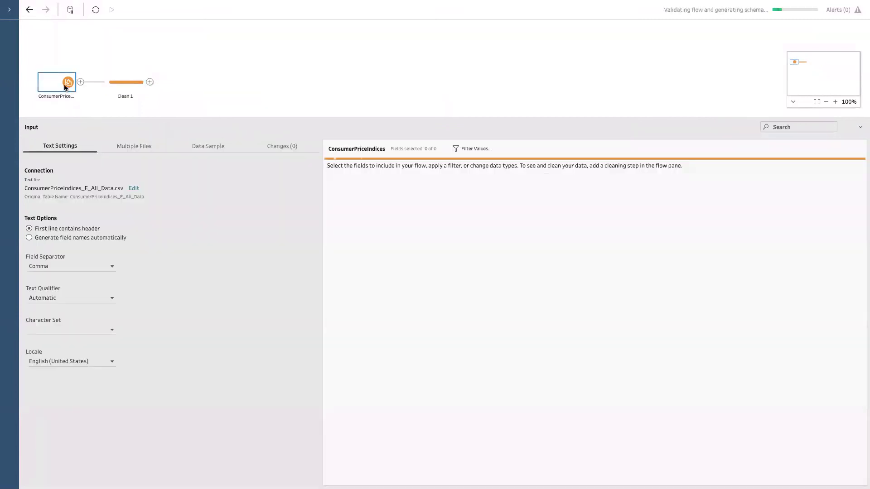
click(112, 84)
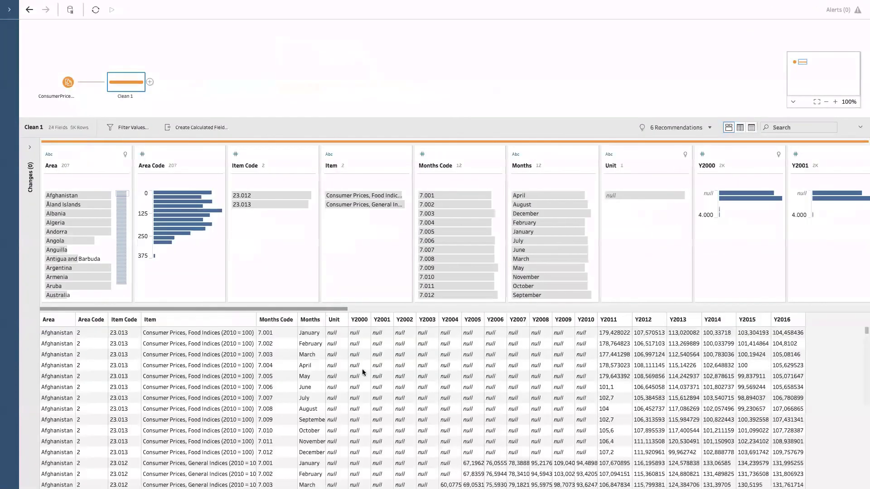
Widen the Area and Item columns of the data grid and examine how the yearly values are spread over separate columns
mouse_move(358, 118)
mouse_down()
mouse_move(366, 150)
mouse_move(363, 133)
mouse_up()
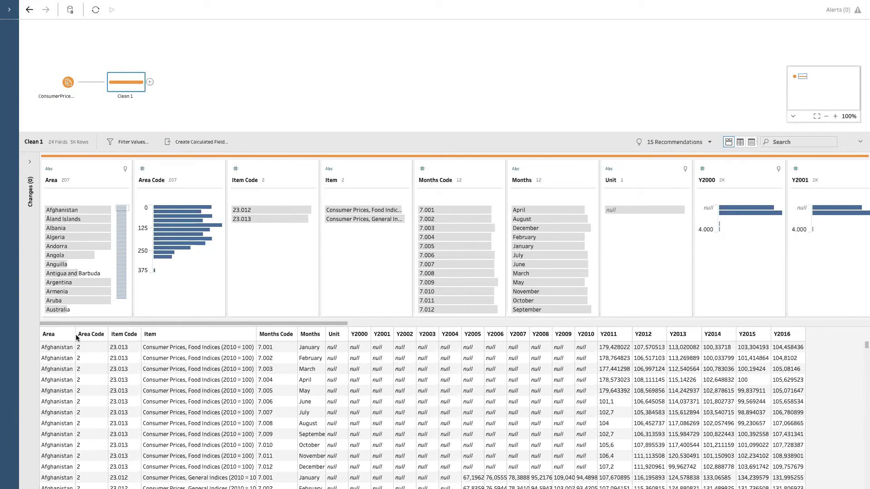
drag(76, 336, 89, 333)
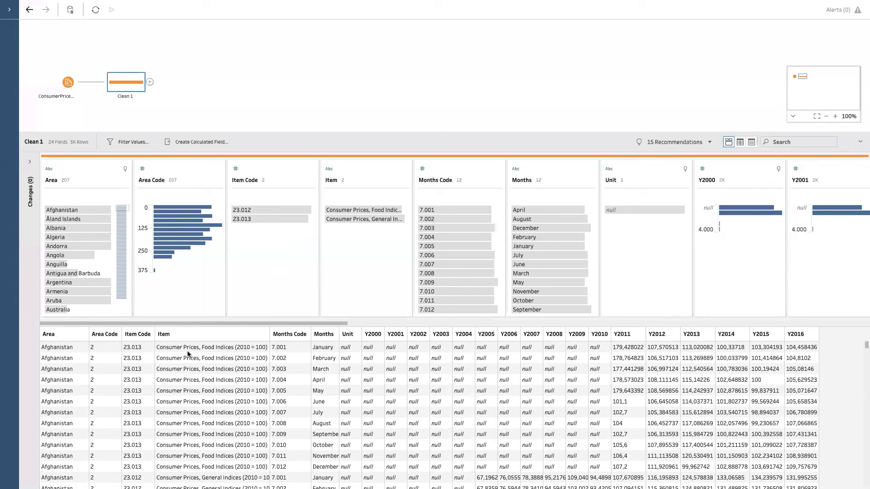
drag(269, 334, 302, 333)
scroll(300, 426, down, 10)
scroll(300, 425, down, 10)
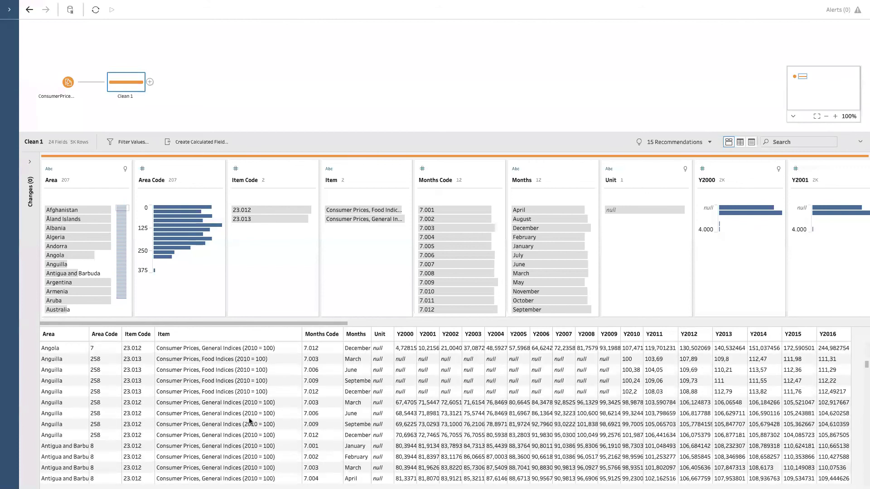
scroll(290, 424, down, 10)
scroll(286, 425, down, 10)
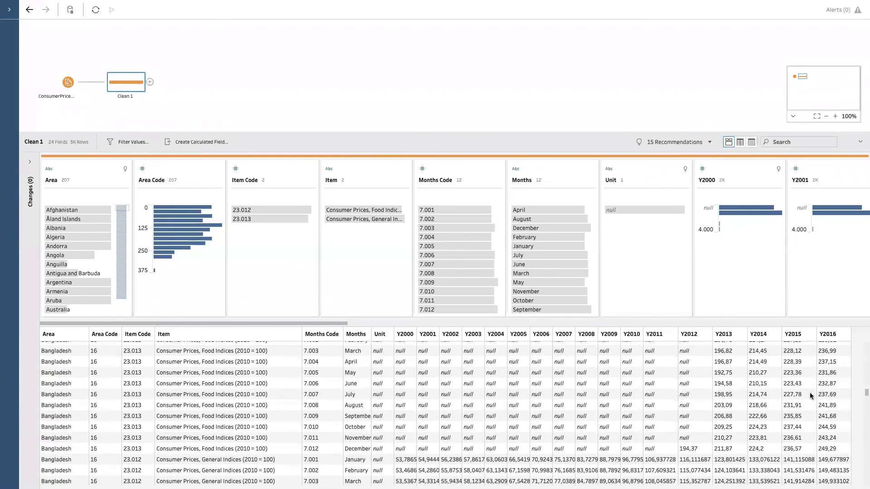
drag(866, 394, 866, 421)
drag(862, 451, 862, 337)
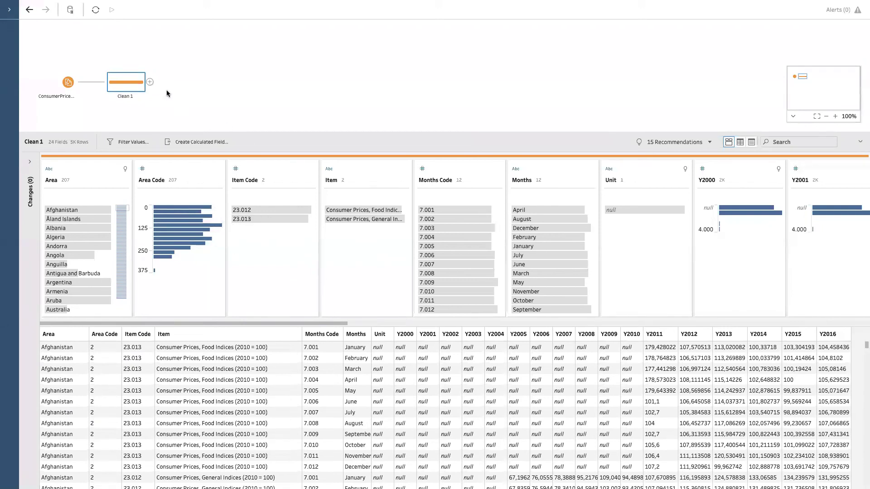
Add a pivot step after the clean step and pivot the fields Y2000 through Y2016 from columns to rows
click(150, 83)
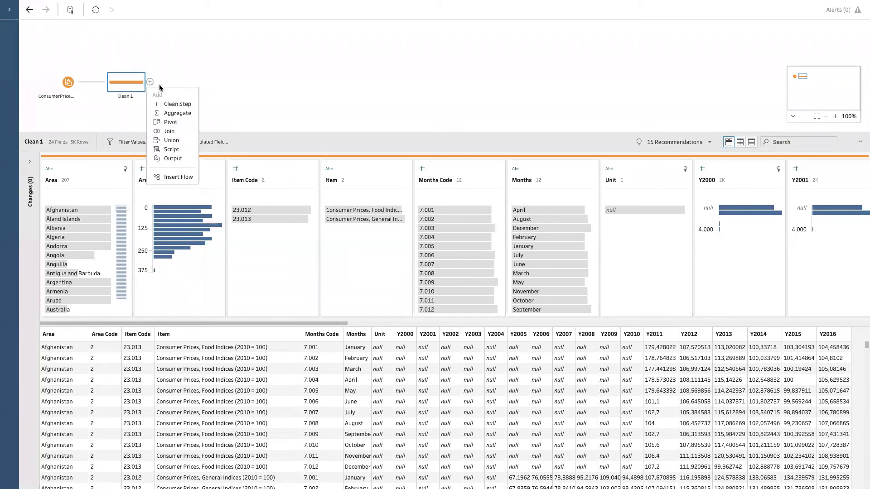
click(167, 123)
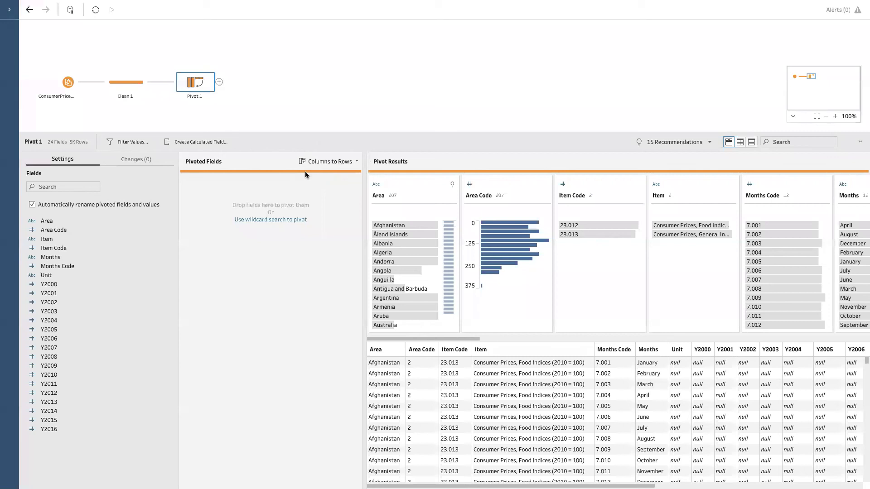
click(53, 286)
shift+click(77, 427)
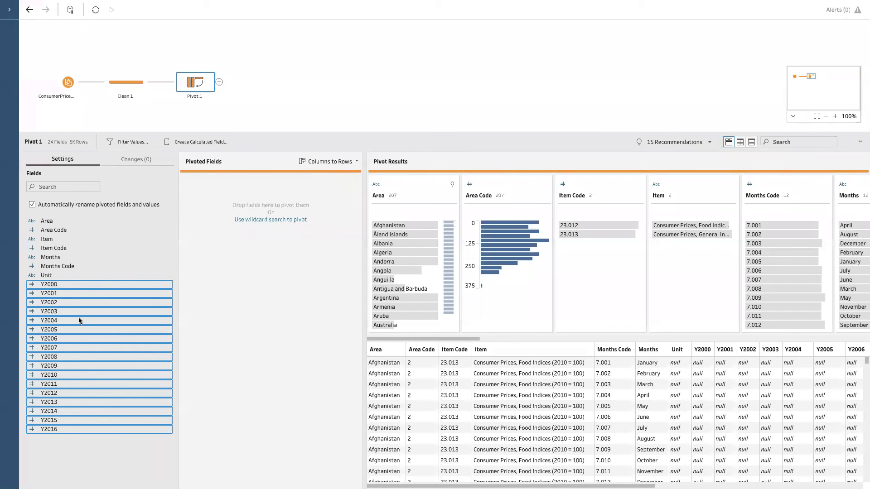
drag(66, 284, 252, 256)
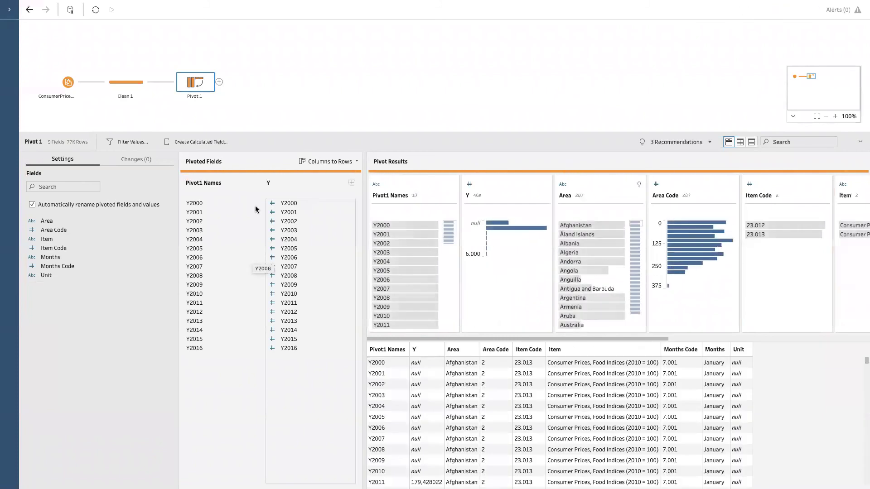
Rename the pivoted names field as Year and the pivoted values field as Values
double_click(215, 184)
text(Year)
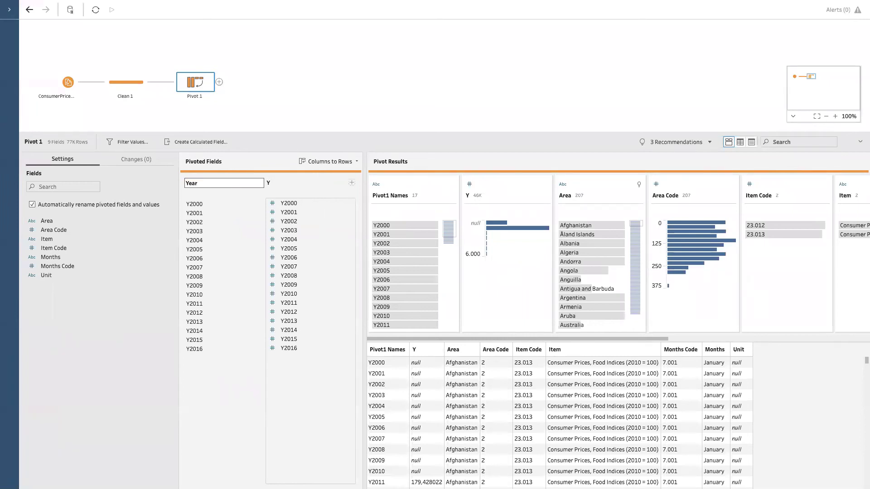
key(Return)
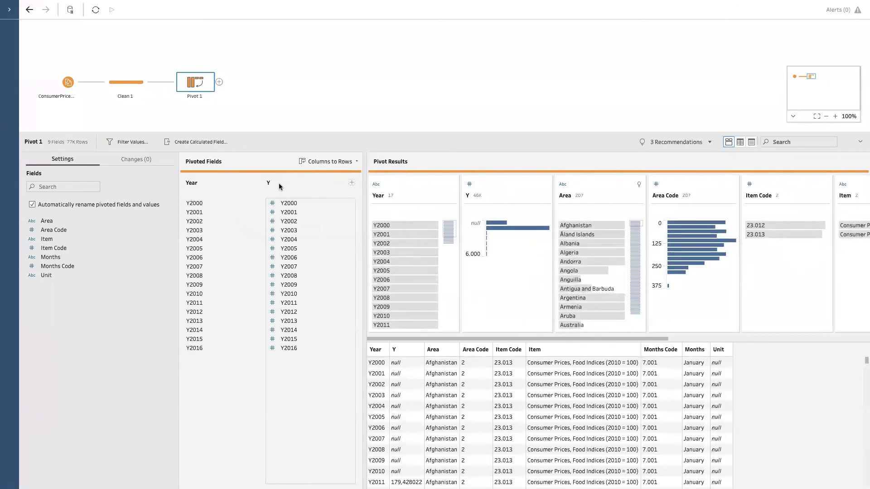
double_click(268, 182)
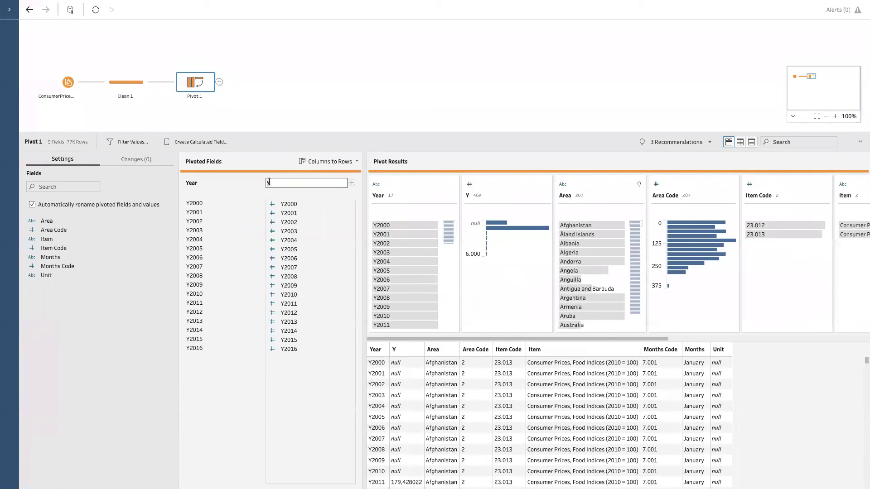
text(Values)
key(Return)
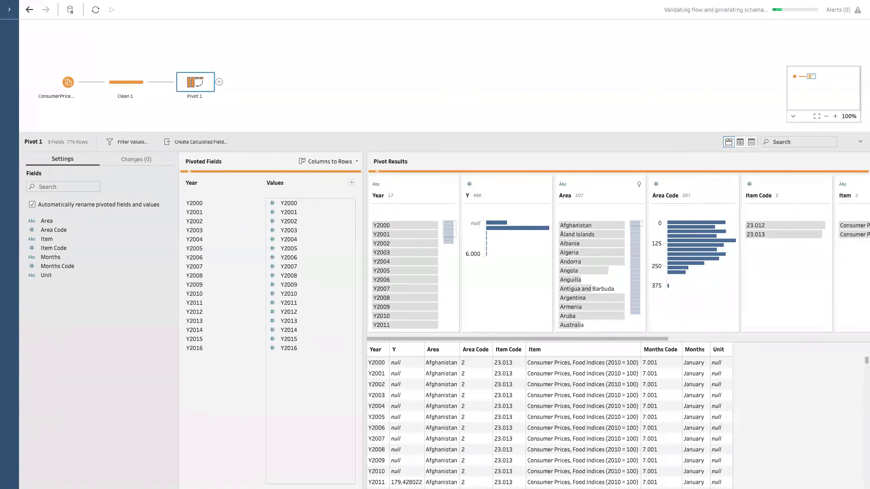
Add a clean step after the pivot and reorder its fields so that Year comes before Values
click(219, 82)
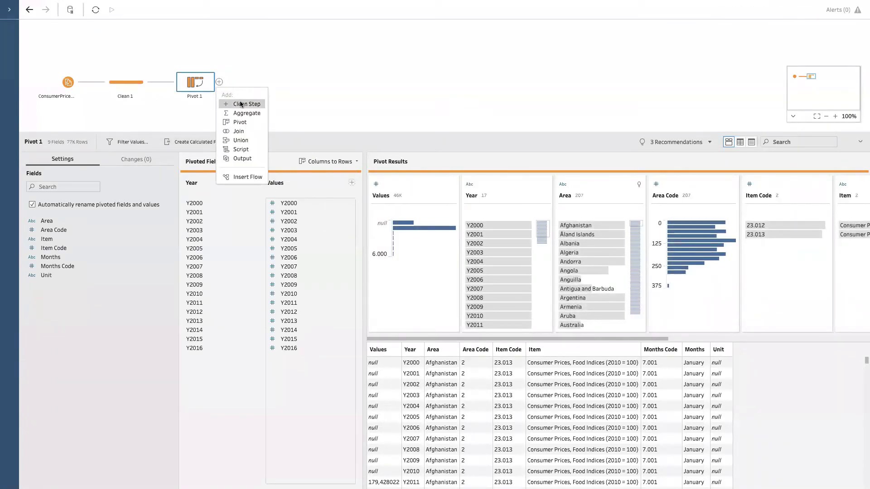
click(242, 103)
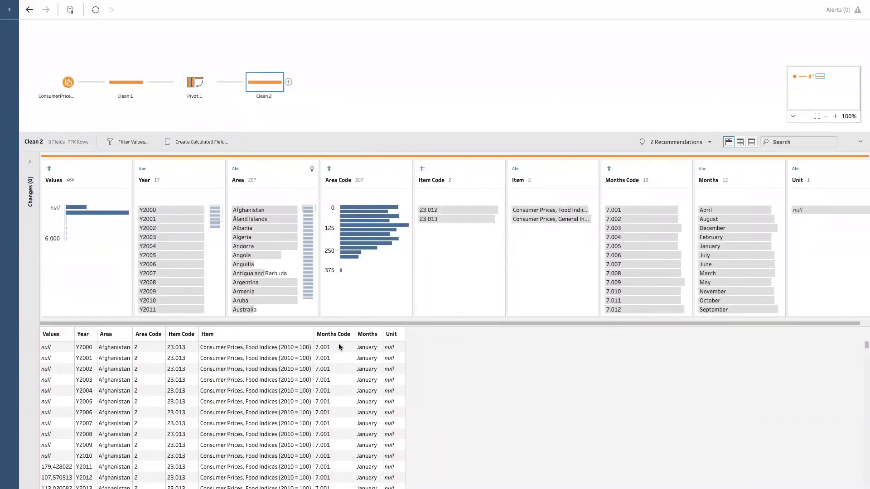
scroll(163, 423, down, 1)
scroll(113, 404, down, 1)
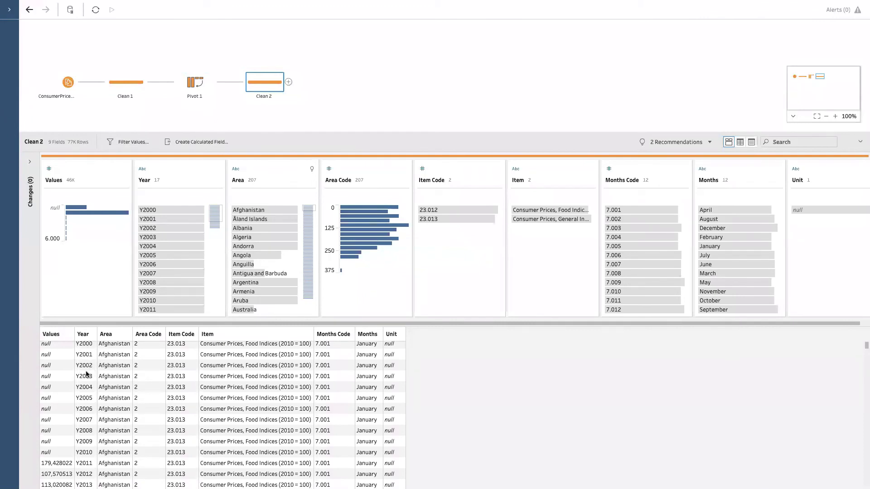
drag(58, 339, 110, 335)
Highlight the Y2001 value in the data grid and examine how the pivoted years repeat for each month
click(51, 359)
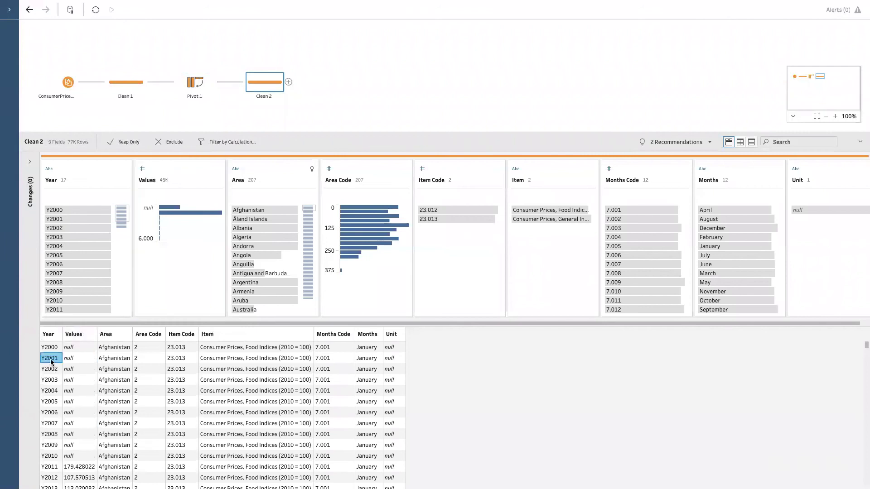
scroll(56, 380, down, 10)
scroll(56, 379, down, 5)
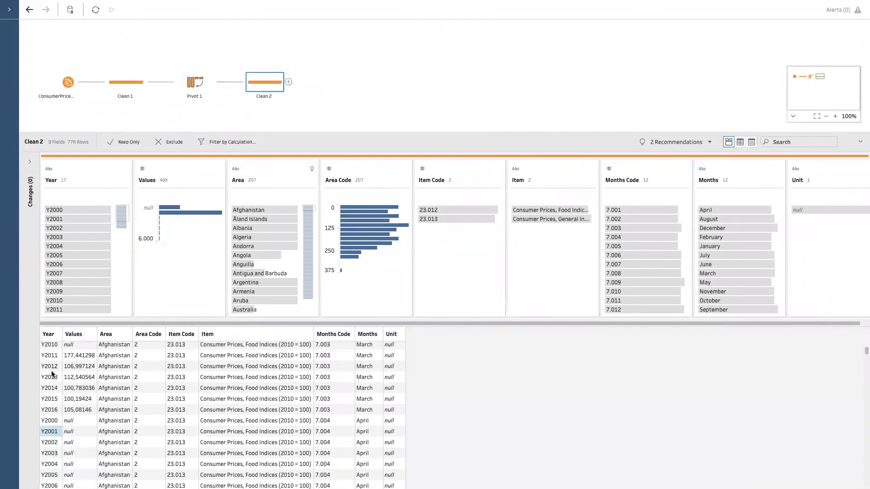
scroll(50, 373, down, 8)
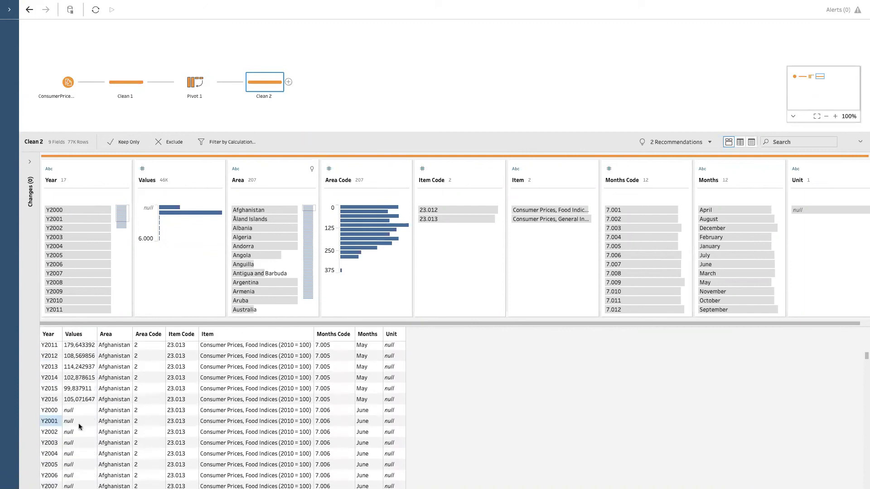
scroll(83, 443, down, 15)
scroll(83, 443, down, 8)
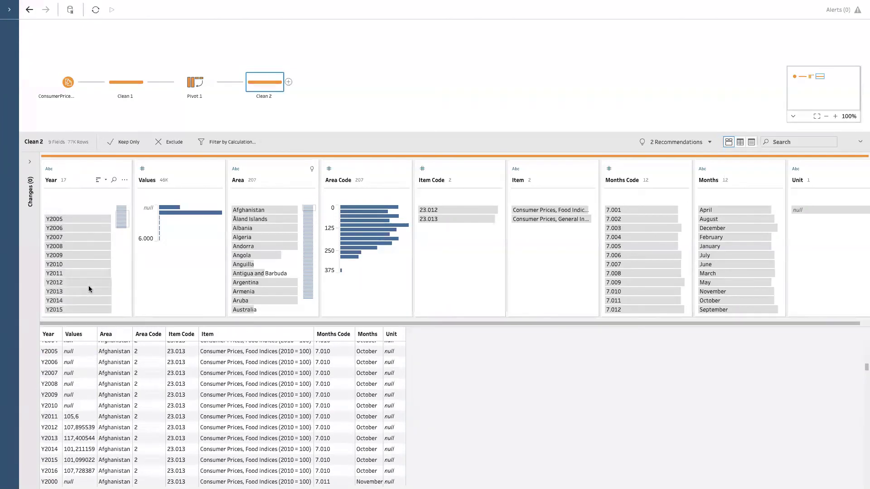
Clean the Year field in the second clean step by removing the letters from its values
click(124, 180)
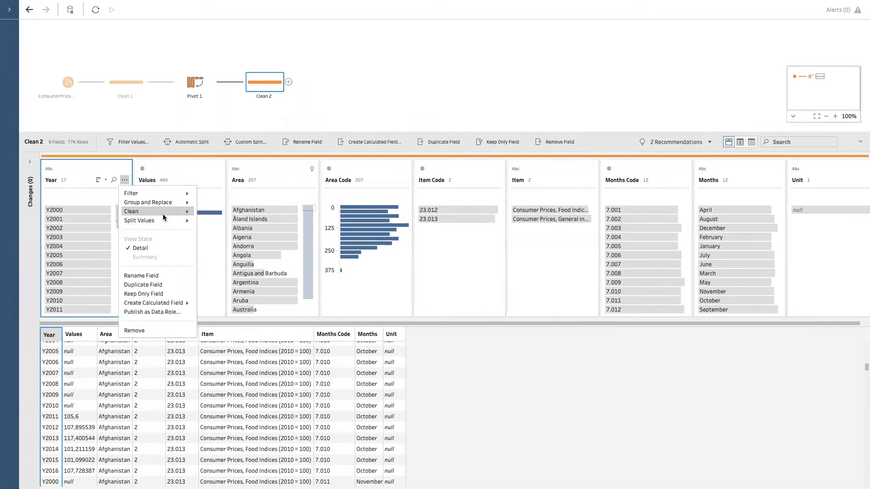
mouse_move(163, 212)
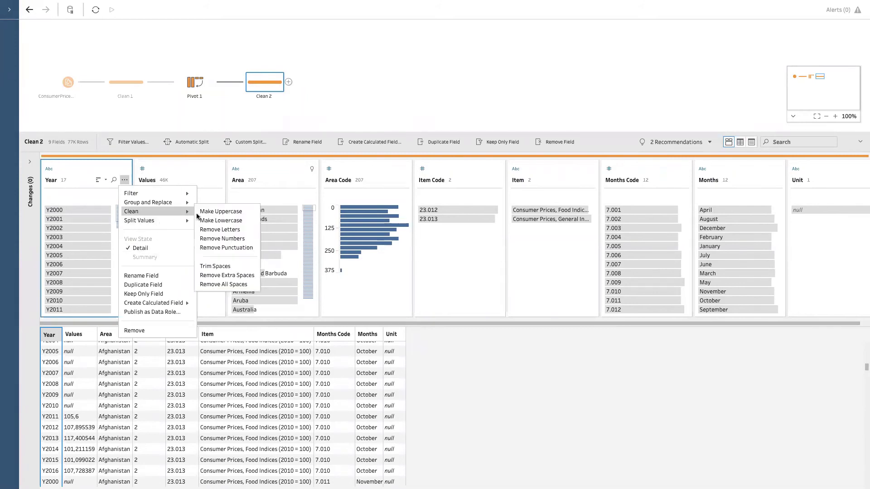
click(234, 230)
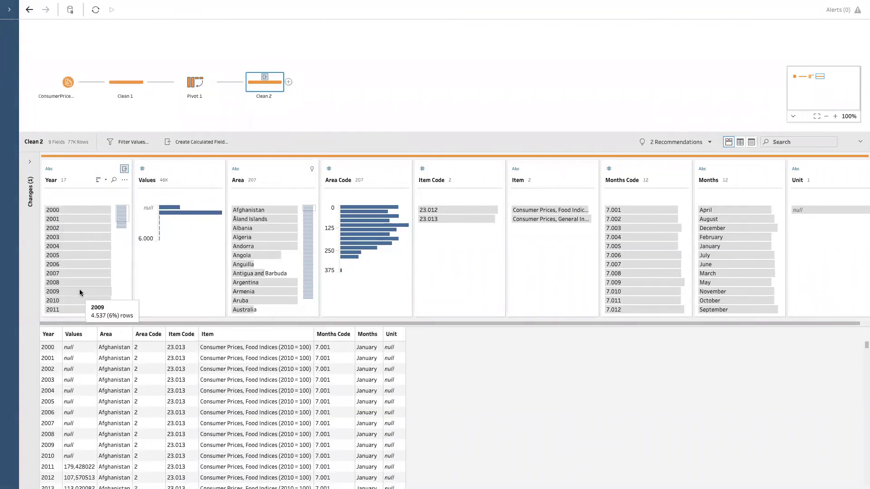
click(288, 82)
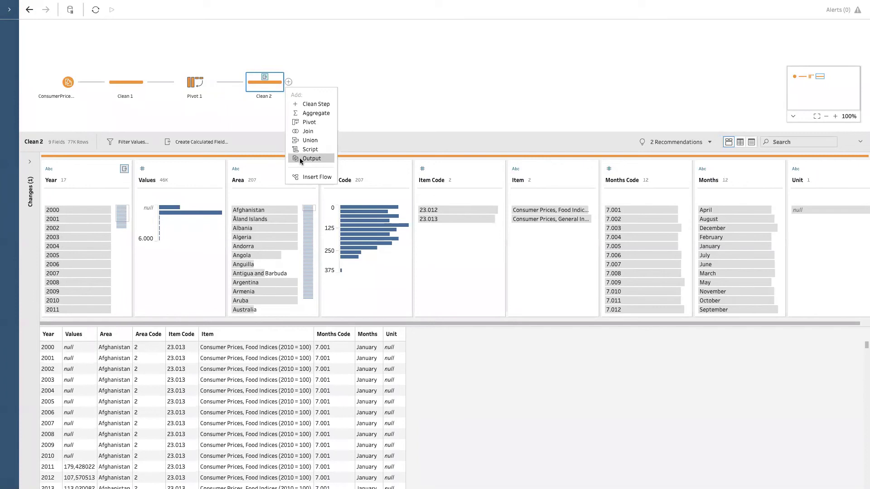
click(196, 86)
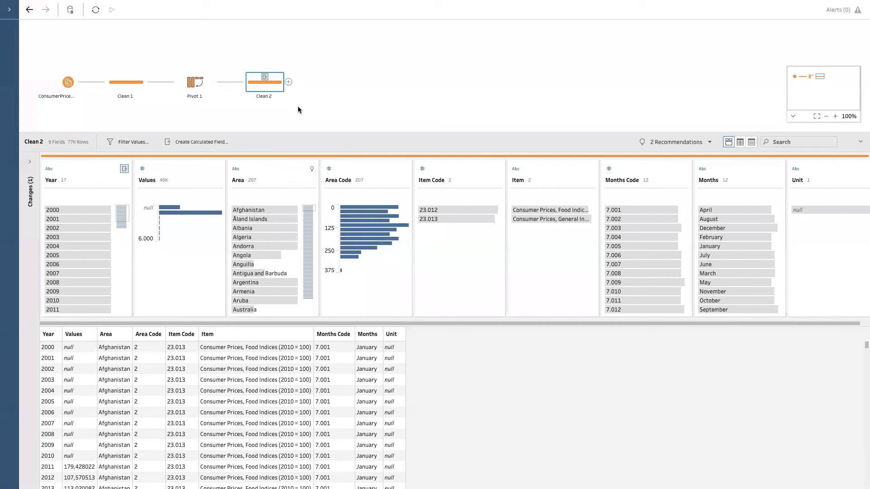
Remove all steps of the consumer price flow, from the input through the second clean step
drag(299, 109, 35, 71)
right_click(68, 82)
click(67, 146)
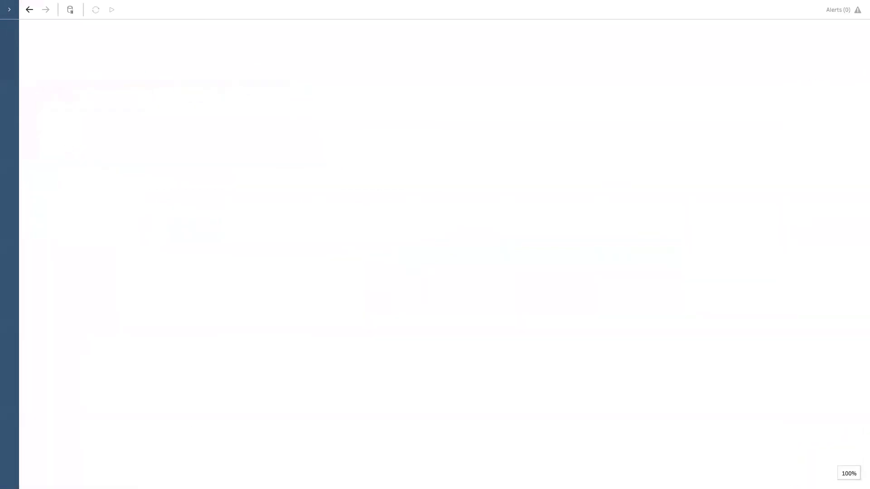
Add a Microsoft Excel connection to the file Sample - Superstore.xls
click(11, 13)
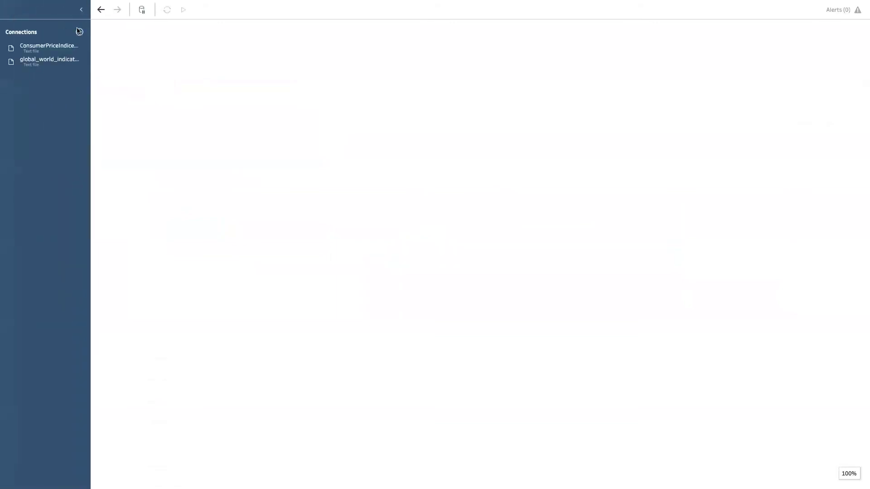
click(80, 32)
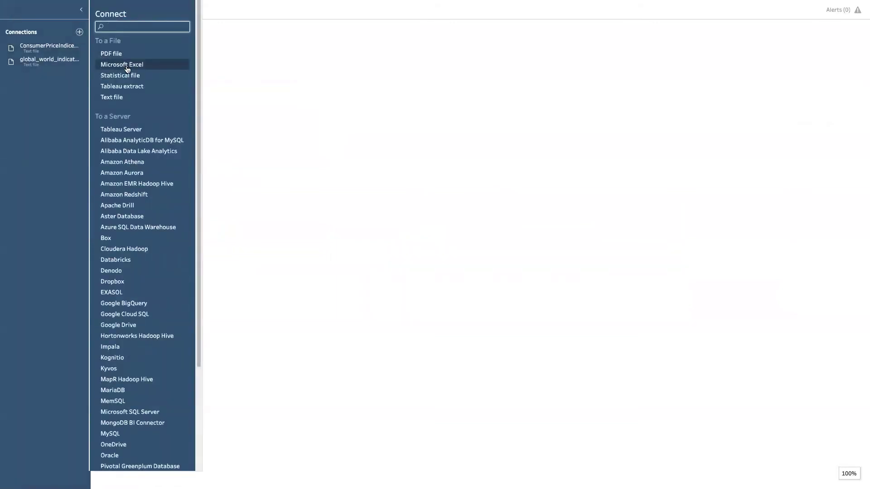
click(241, 139)
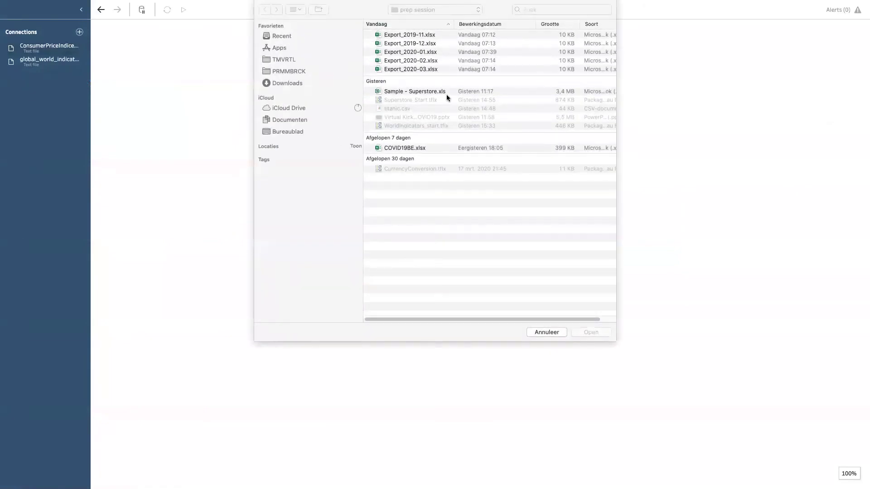
click(420, 93)
click(591, 332)
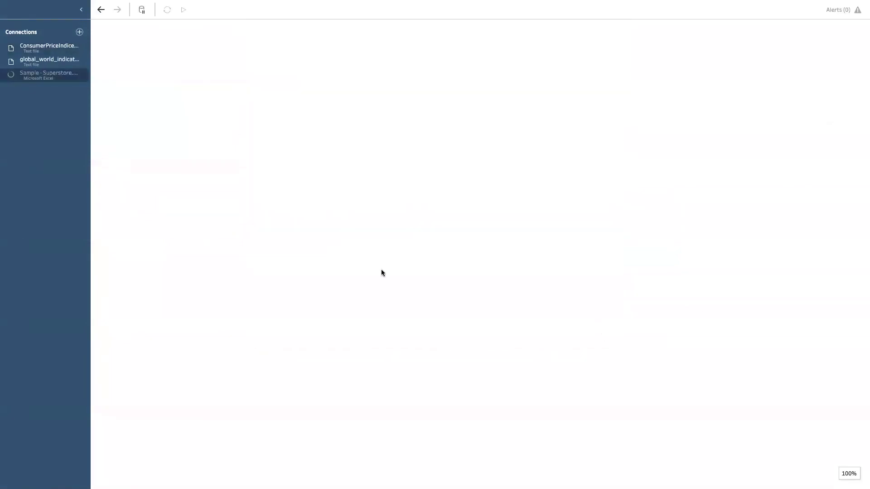
Build a flow from the Orders table with a clean step followed by an aggregate step
drag(36, 156, 194, 153)
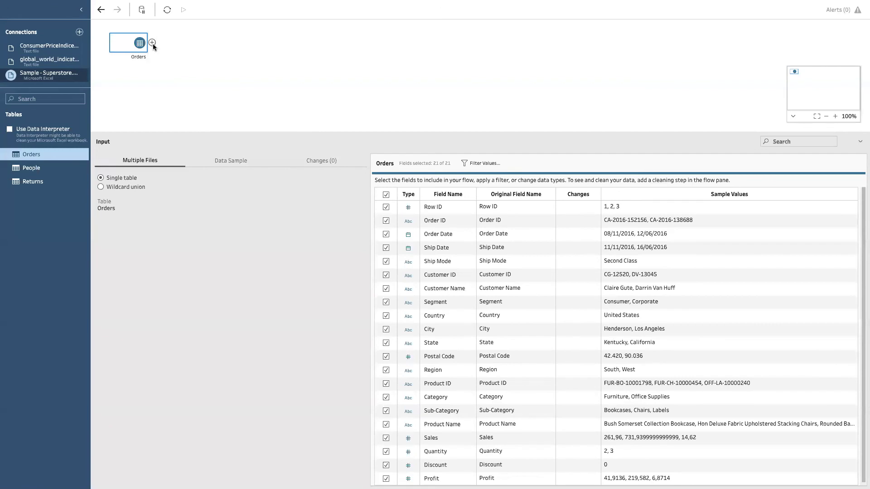
click(153, 42)
click(181, 66)
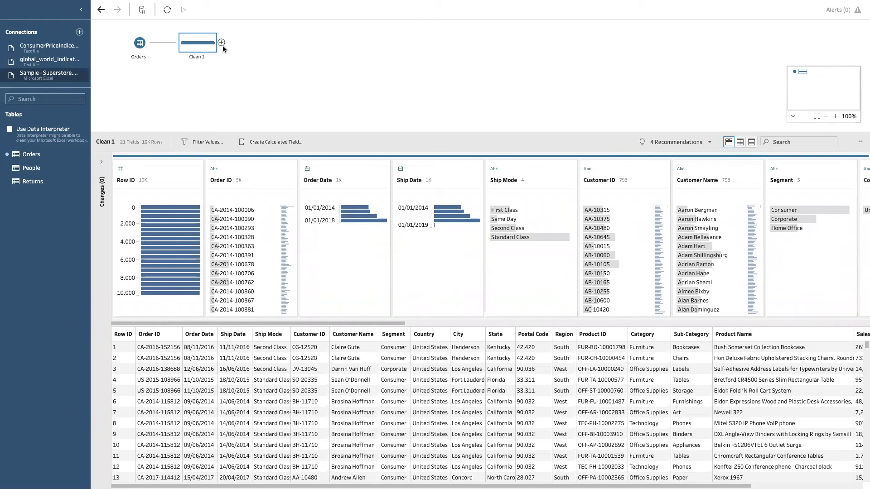
click(222, 43)
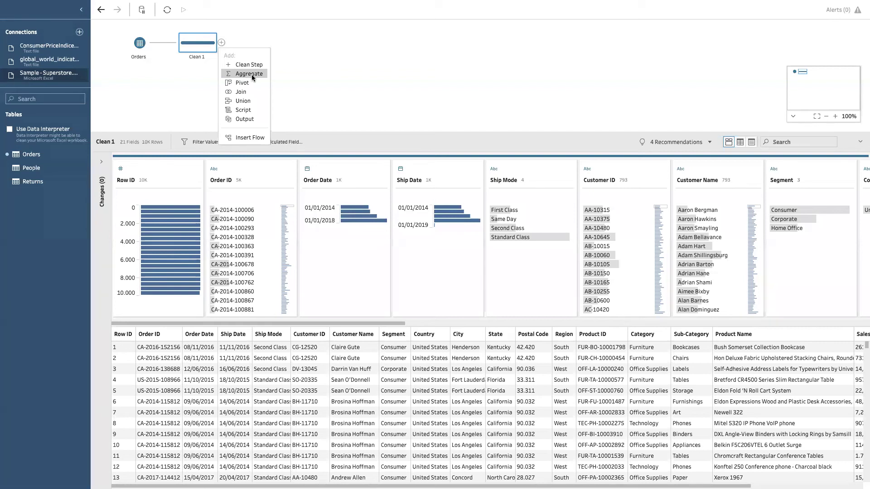
click(252, 75)
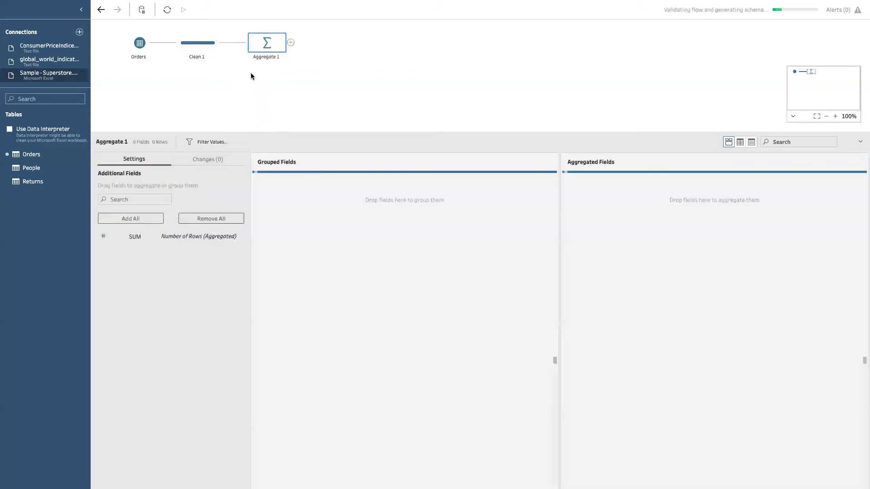
Search the aggregate step's available fields for "year" and "sh", clearing the search each time
click(129, 198)
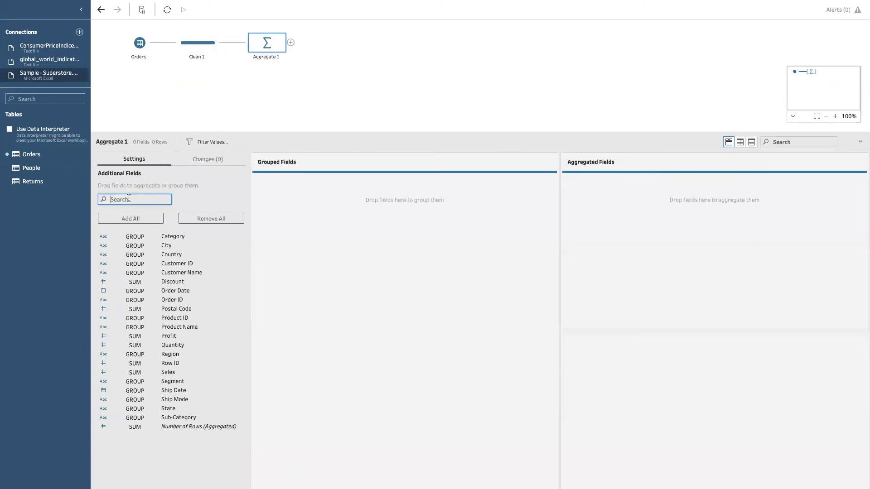
text(year)
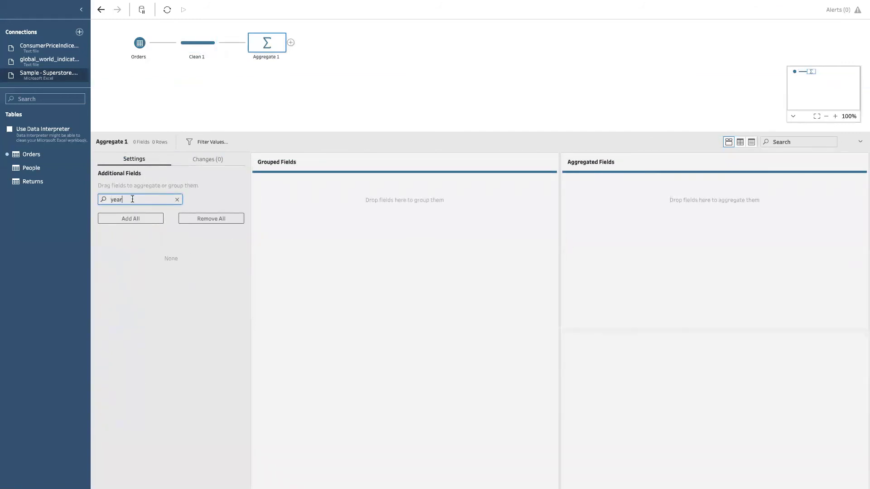
key(BackSpace)
key(BackSpace)
key(BackSpace)
key(BackSpace)
text(sh)
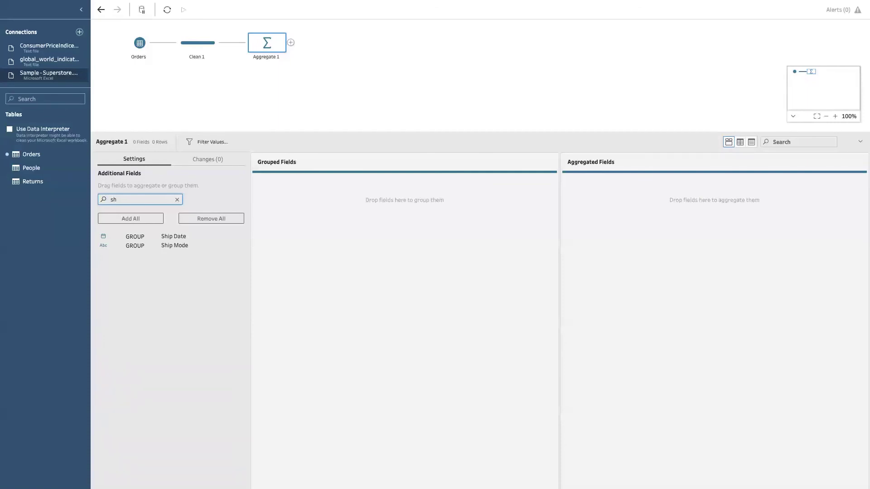
key(BackSpace)
key(BackSpace)
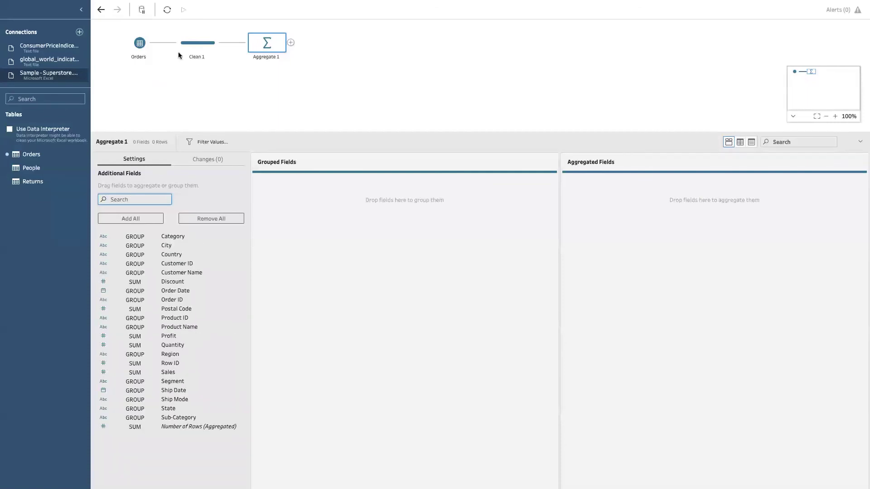
Examine the Convert Dates options for the Ship Date field in the clean step
click(198, 50)
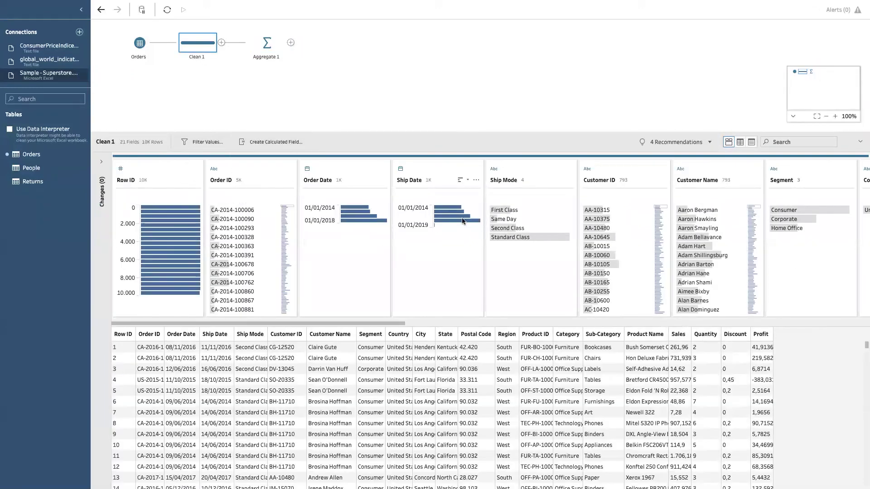
click(476, 180)
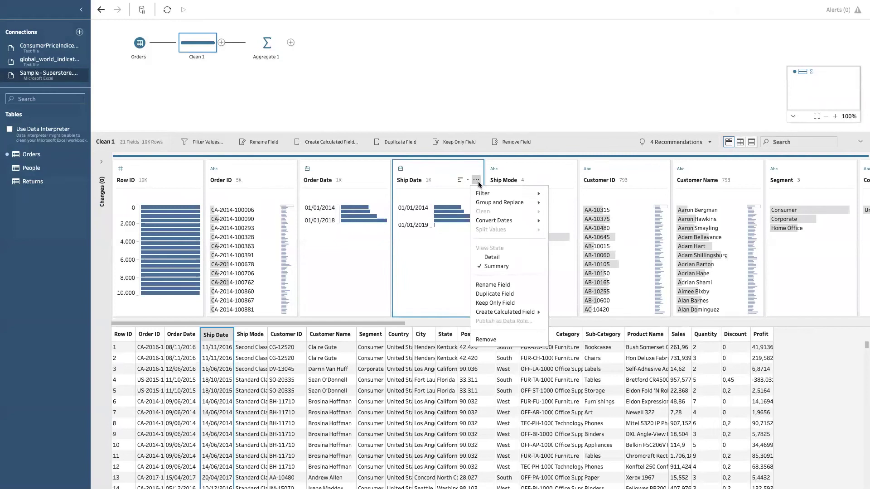
mouse_move(503, 223)
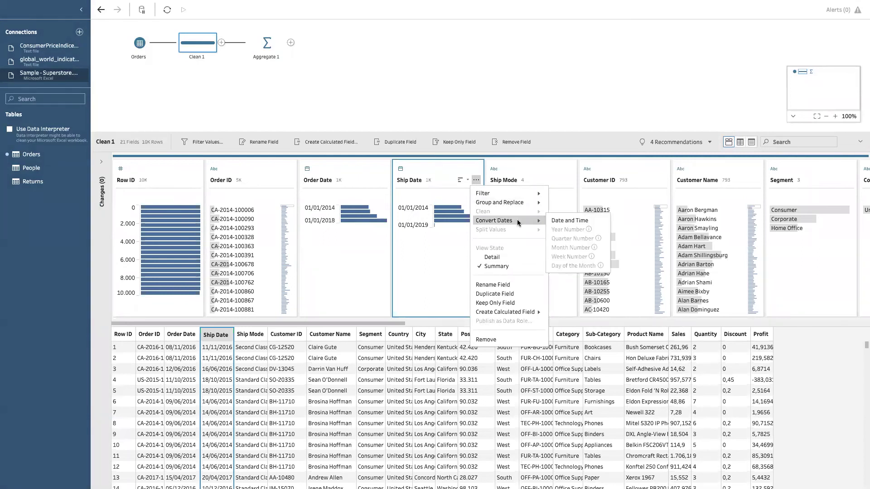
click(455, 257)
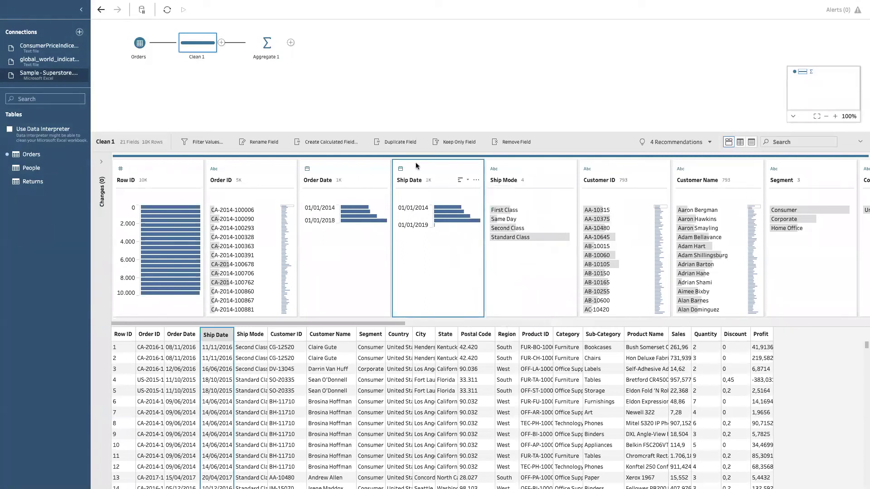
Create a calculated field named Year Shipping Date in the clean step with the formula year([Ship Date])
click(476, 180)
click(334, 143)
drag(367, 133, 368, 247)
text(Year Shipping Date)
click(355, 286)
click(283, 294)
text(year()
key(End)
text()))
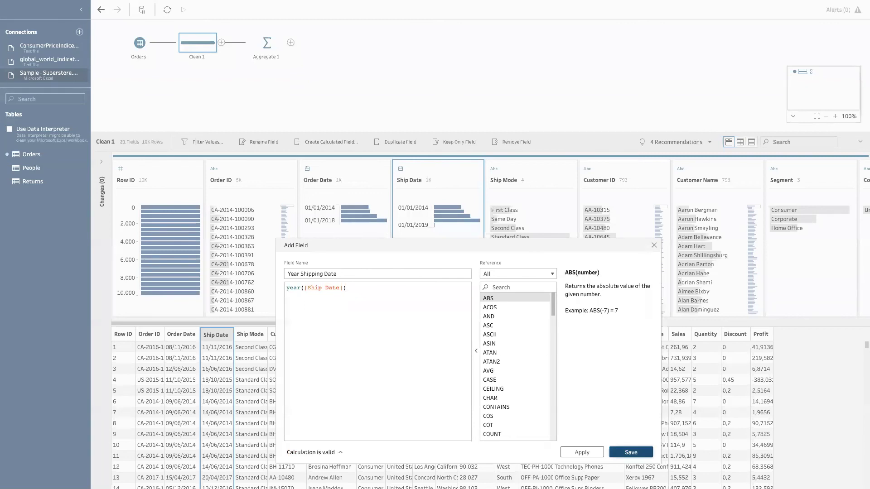
click(631, 452)
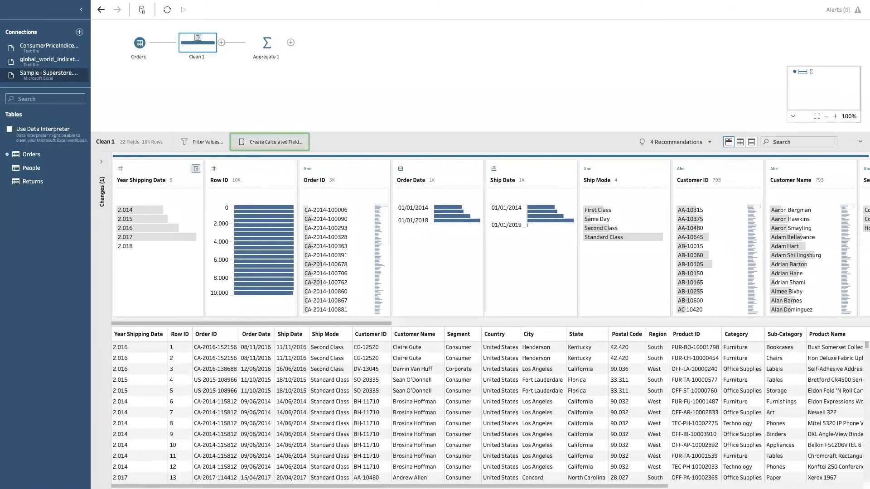
Create a calculated field named Month Shipping Date in the clean step with the formula month([Ship Date])
click(270, 141)
text(Month Shipping Date)
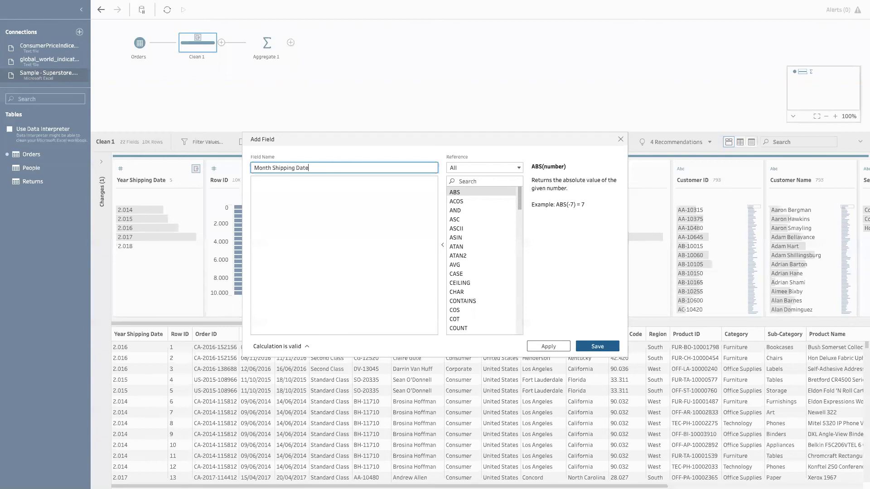
click(341, 233)
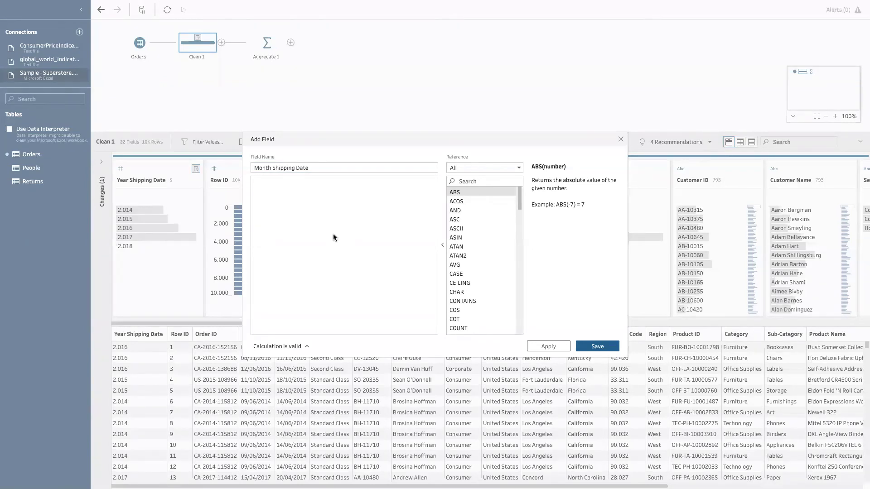
text(month(sh)
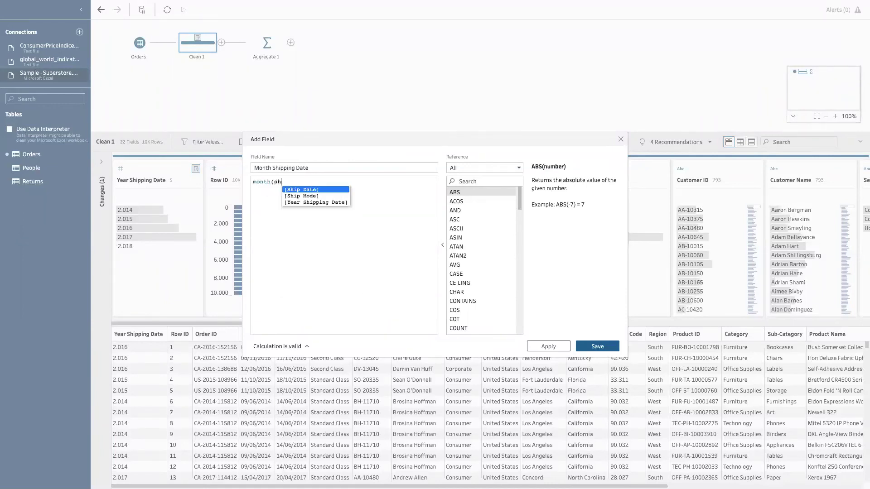
key(Return)
text())
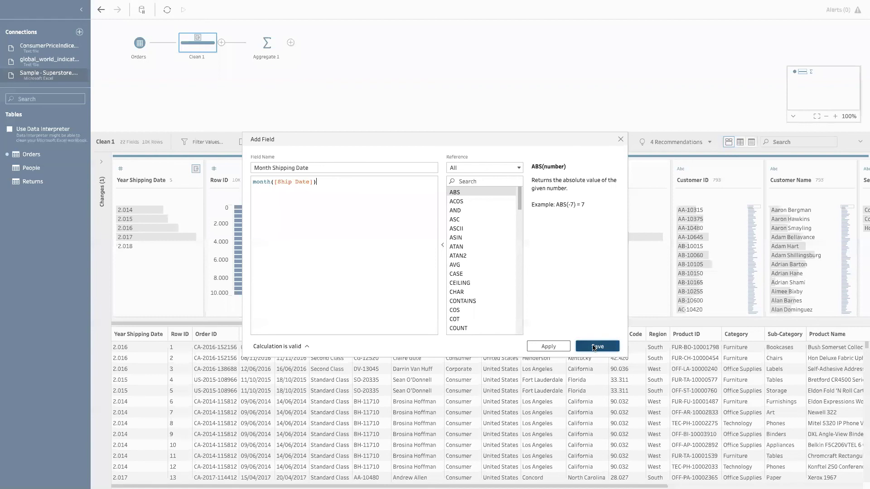
click(594, 347)
Group the aggregate step by Year Shipping Date and change that field's data type to string
click(264, 42)
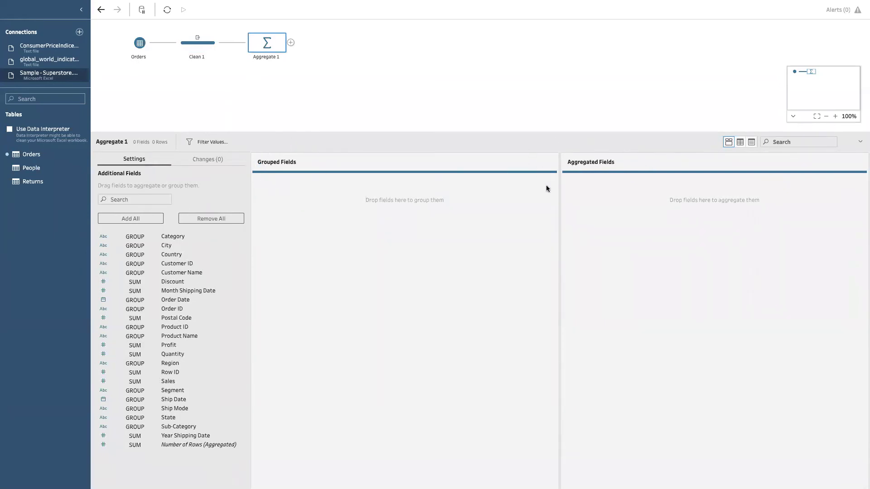
click(133, 200)
text(ye)
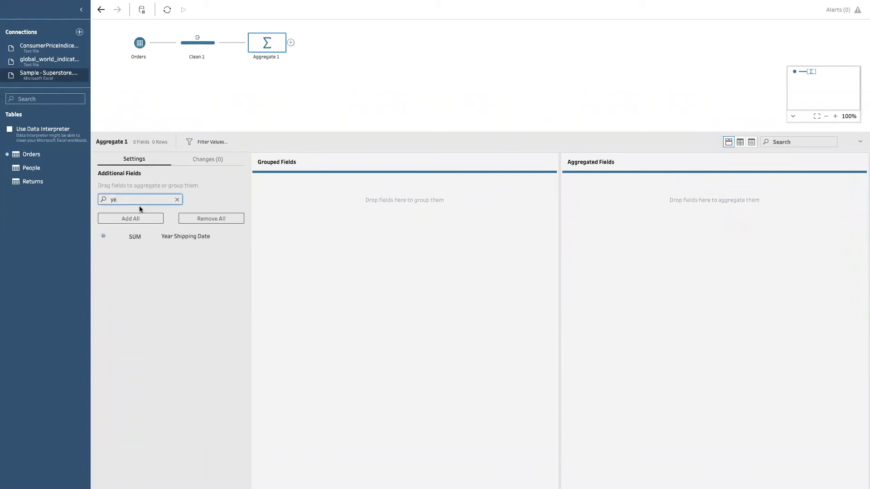
drag(173, 237, 317, 236)
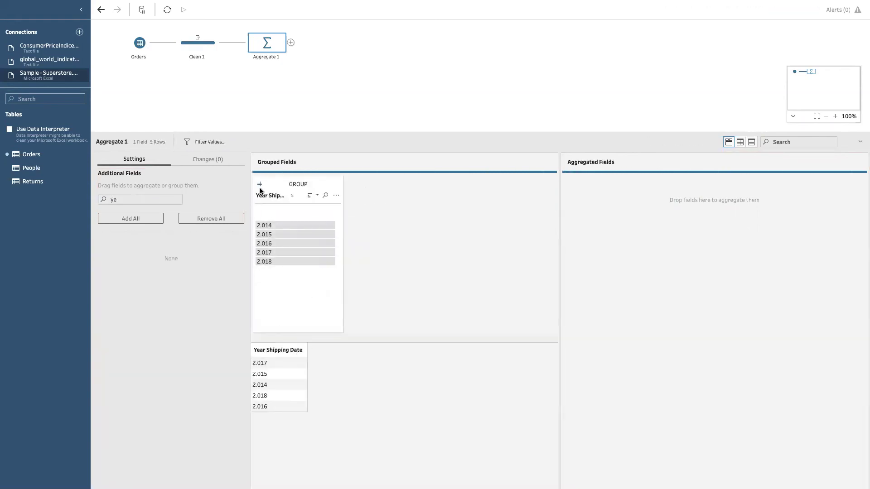
click(260, 185)
click(285, 244)
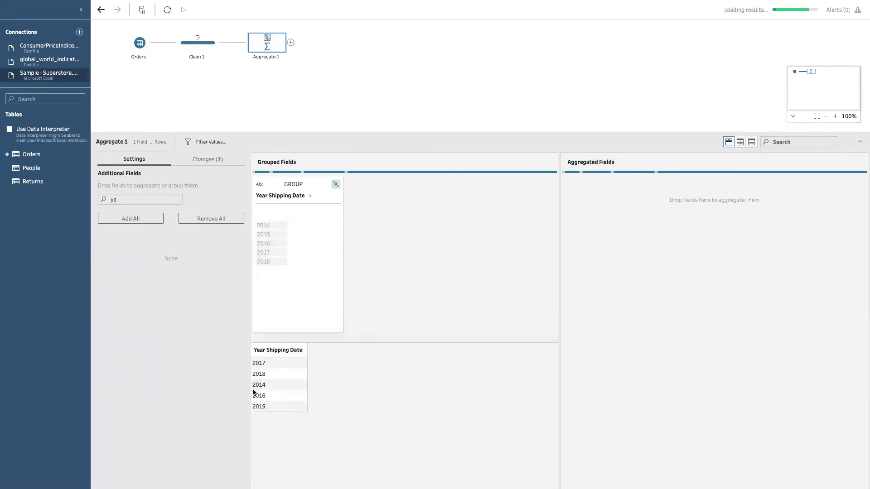
Add Month Shipping Date as a second grouped field in the aggregate step, placed after Year Shipping Date
click(140, 199)
key(BackSpace)
key(BackSpace)
text(mont)
key(BackSpace)
key(BackSpace)
key(BackSpace)
key(BackSpace)
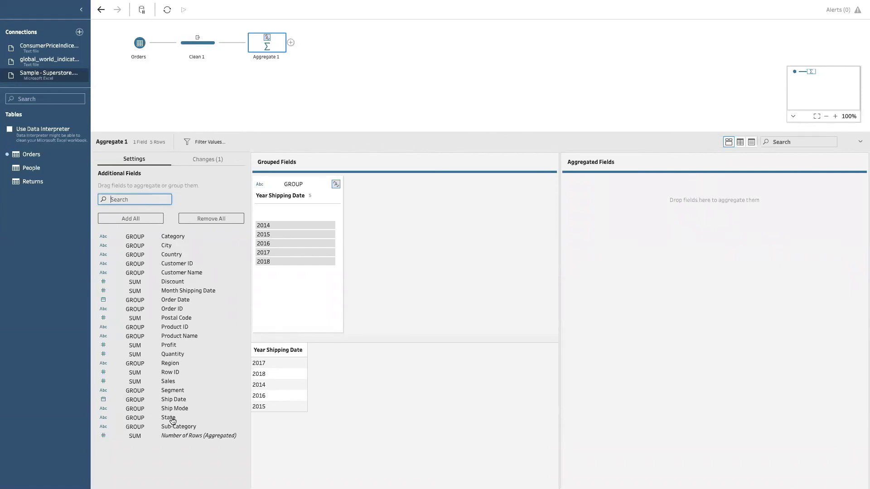
text(mot)
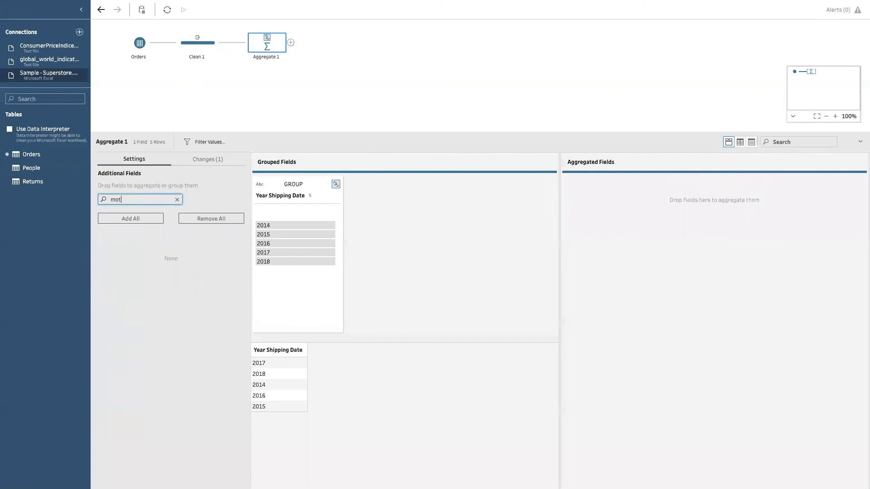
key(BackSpace)
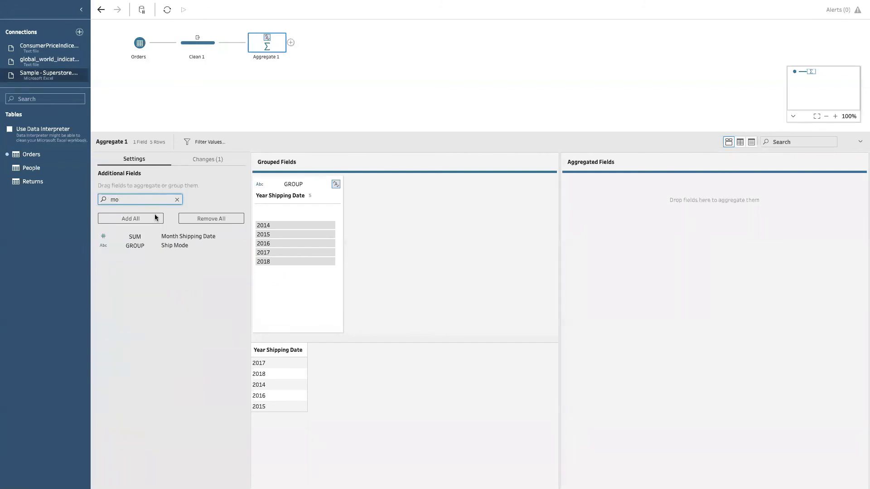
drag(162, 237, 359, 249)
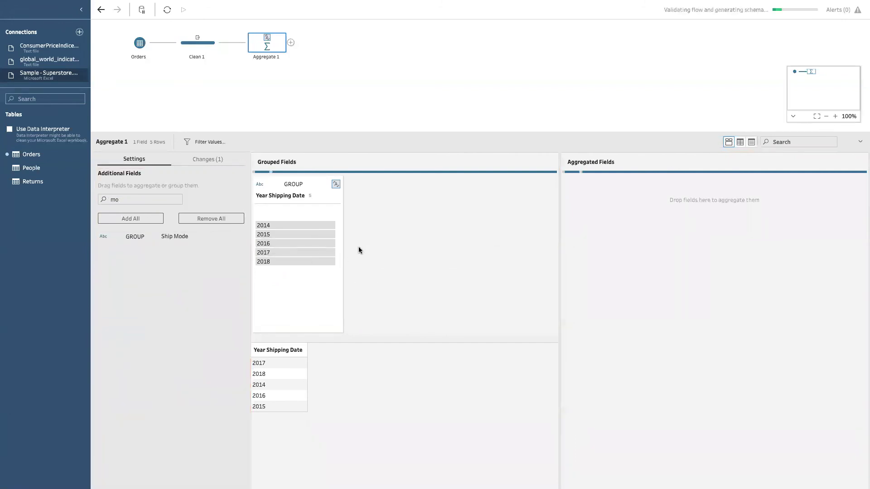
drag(291, 351, 351, 389)
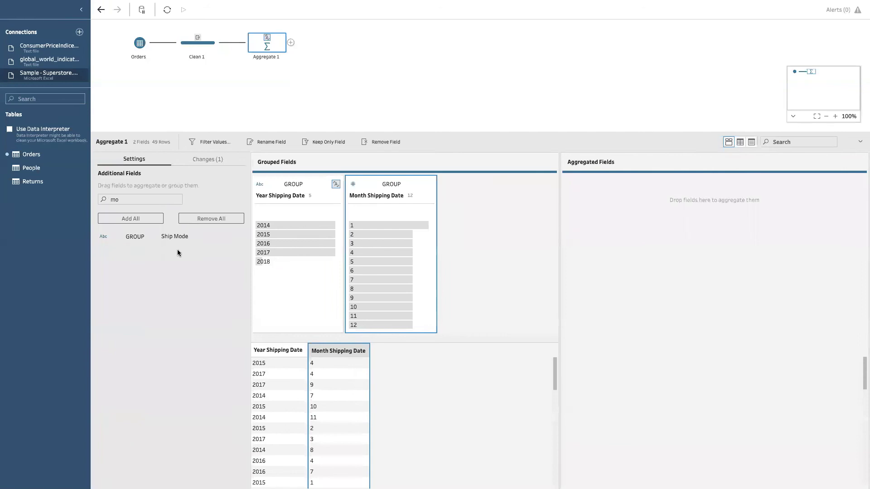
Add Sales to the aggregate step as a summed aggregated field
click(145, 200)
key(BackSpace)
key(BackSpace)
text(sale)
click(174, 239)
drag(167, 240, 662, 266)
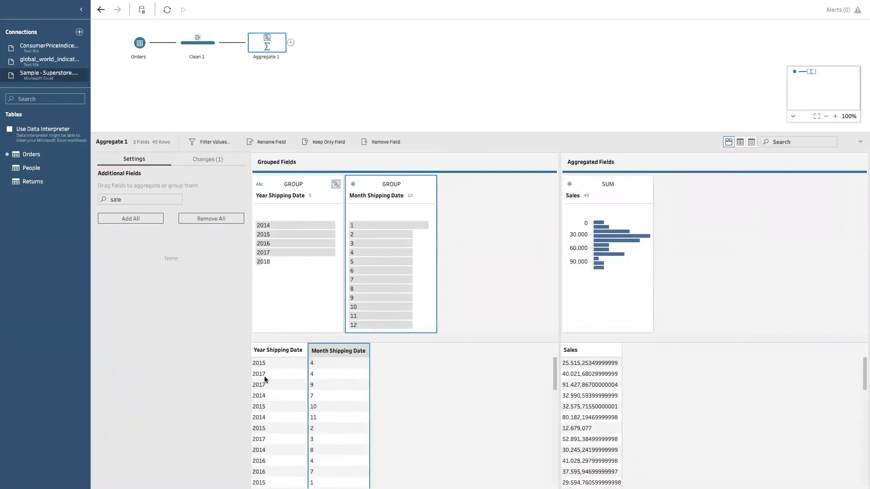
Add Profit to the aggregate step as a summed aggregated field and clear the additional-fields search
click(134, 195)
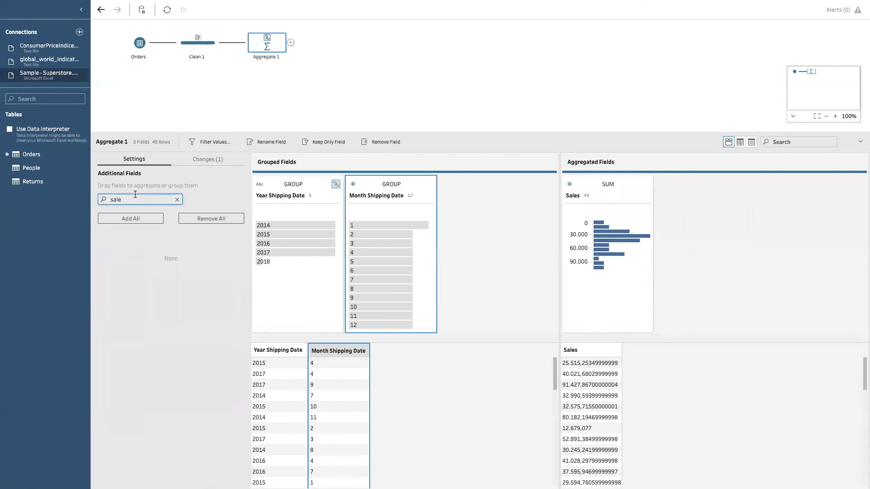
key(BackSpace)
key(BackSpace)
key(BackSpace)
key(BackSpace)
text(pro)
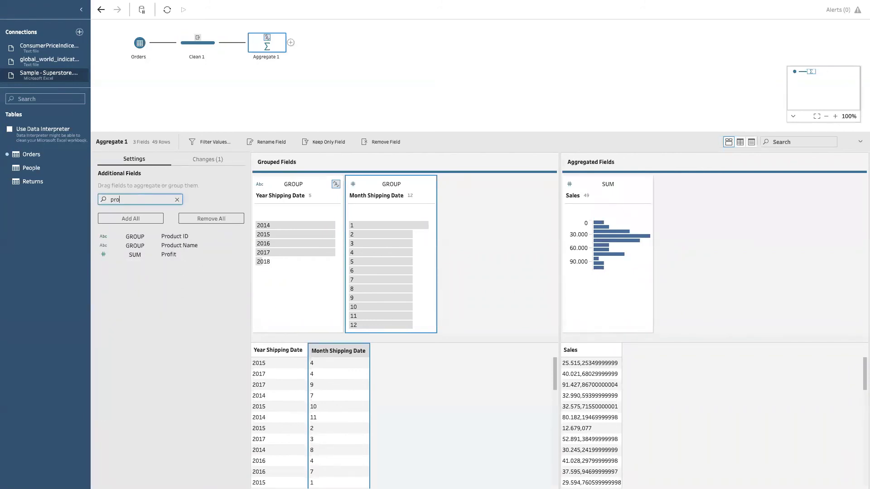
drag(182, 259, 681, 245)
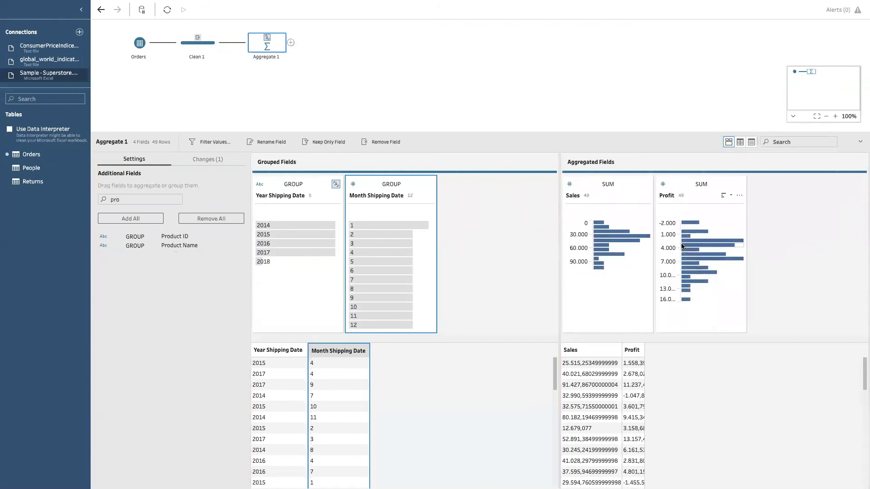
click(127, 201)
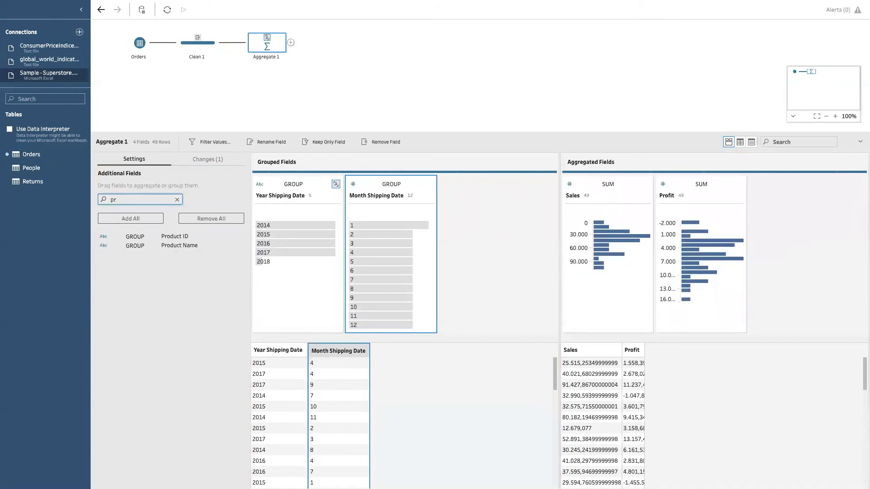
key(BackSpace)
key(BackSpace)
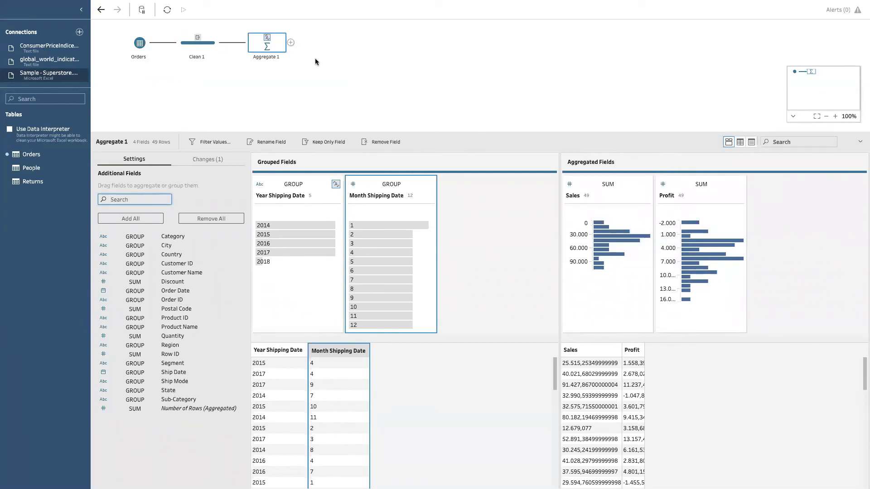
Add a clean step after the aggregate step to show the aggregated rows
click(291, 43)
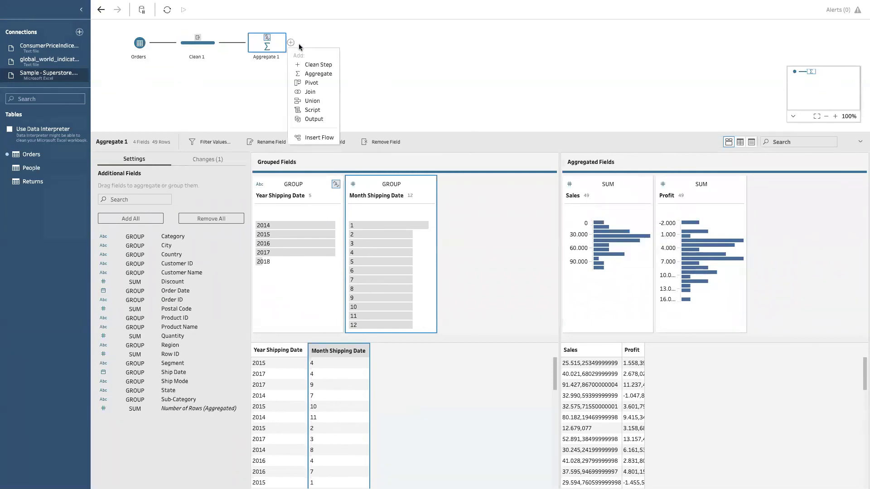
click(314, 65)
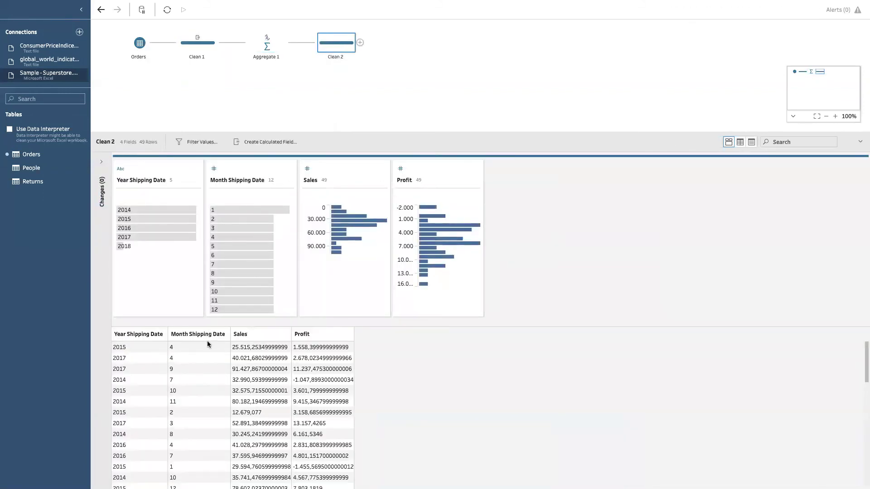
click(137, 350)
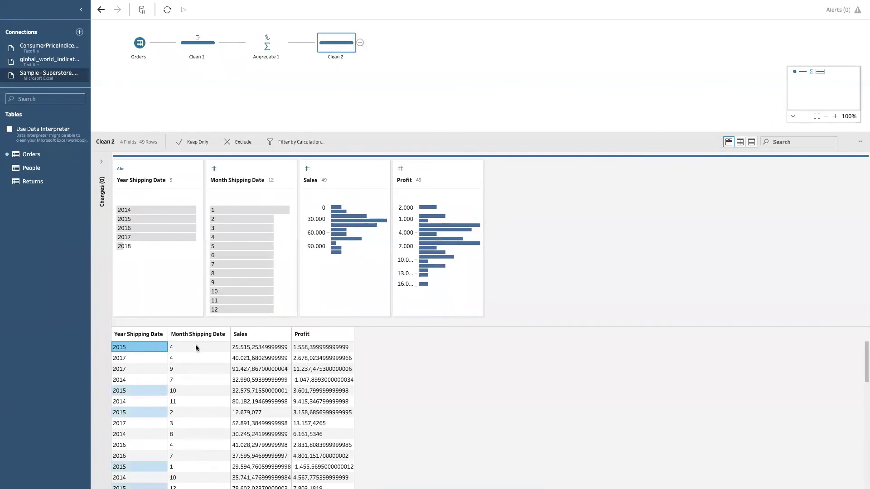
click(196, 347)
Add Sub-Category as a third grouped field in the aggregate step, placed after Month Shipping Date
click(267, 43)
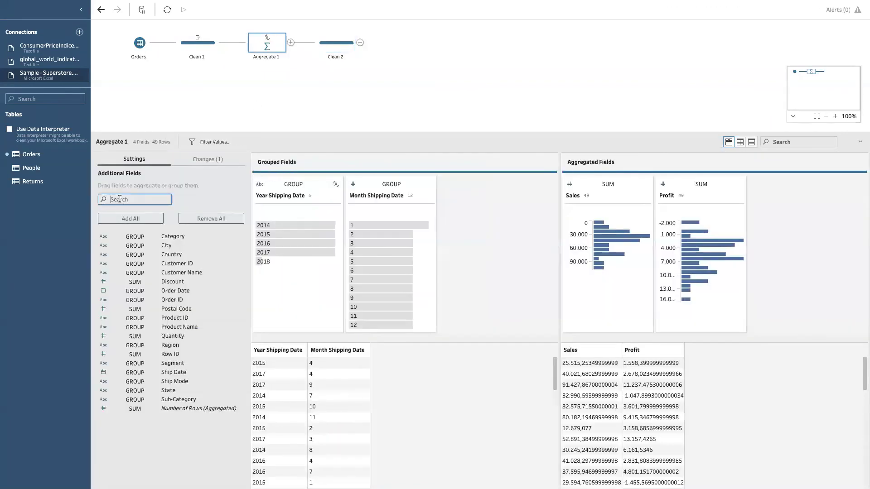
text(sub)
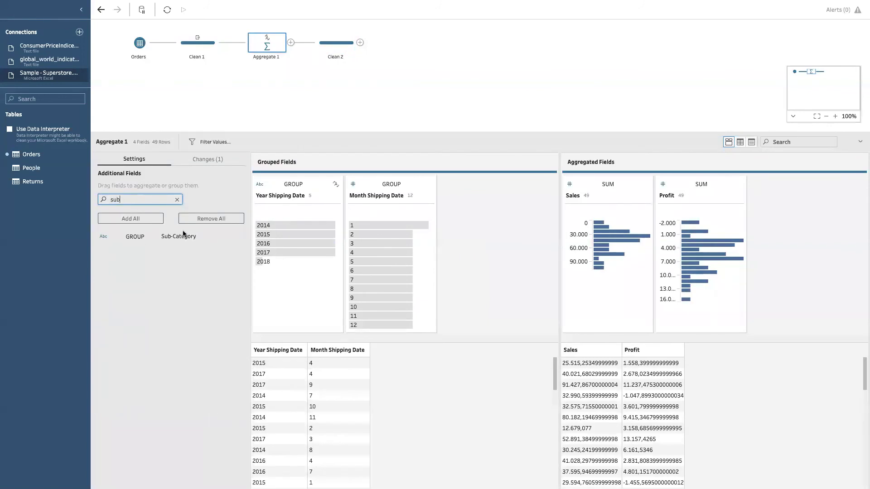
drag(189, 237, 453, 233)
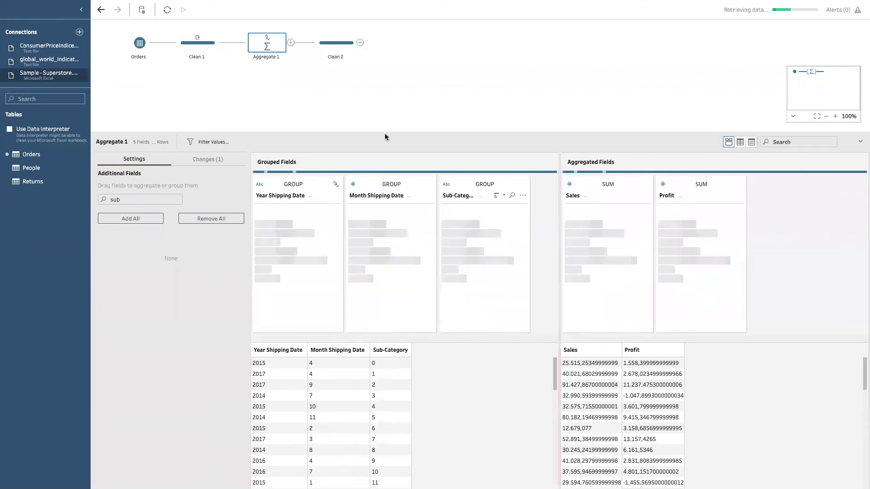
Compare the aggregated rows in the Clean 2 step with the detailed order rows in the Clean 1 step
click(338, 53)
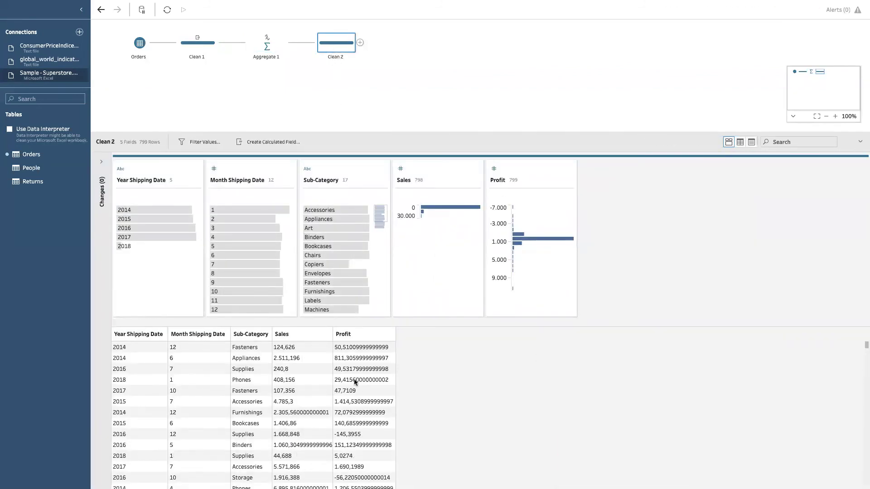
click(200, 51)
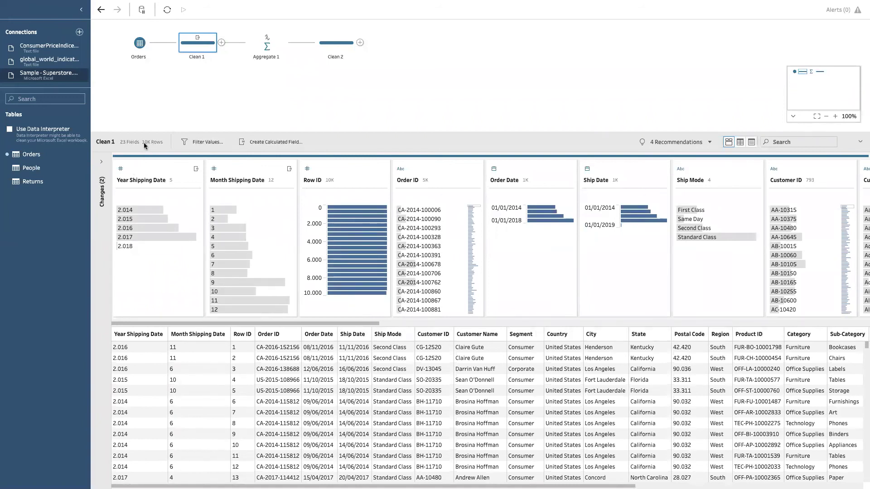
click(337, 45)
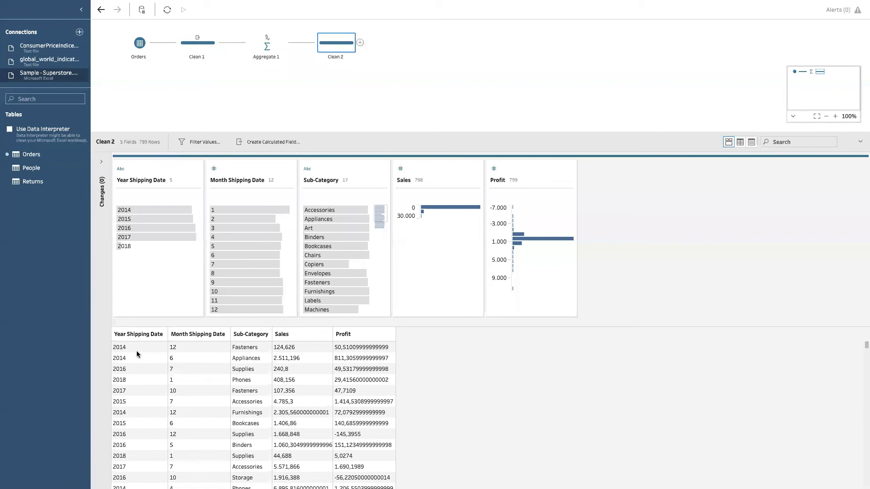
click(360, 42)
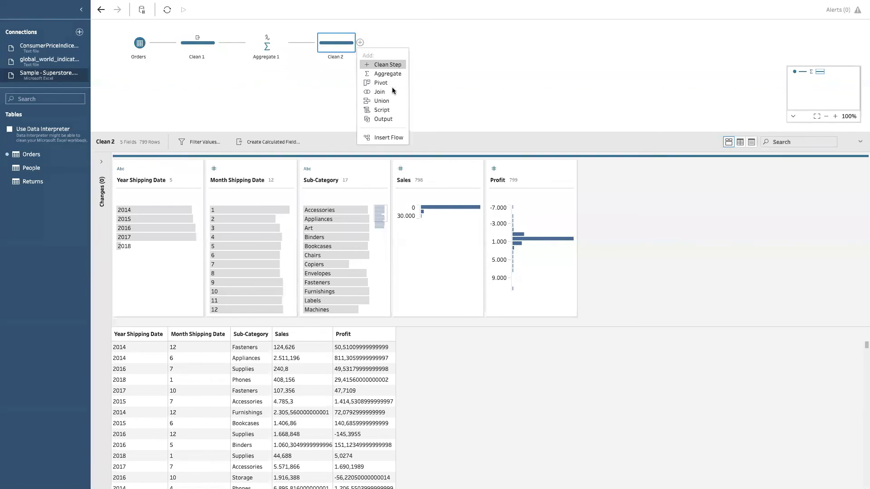
click(336, 86)
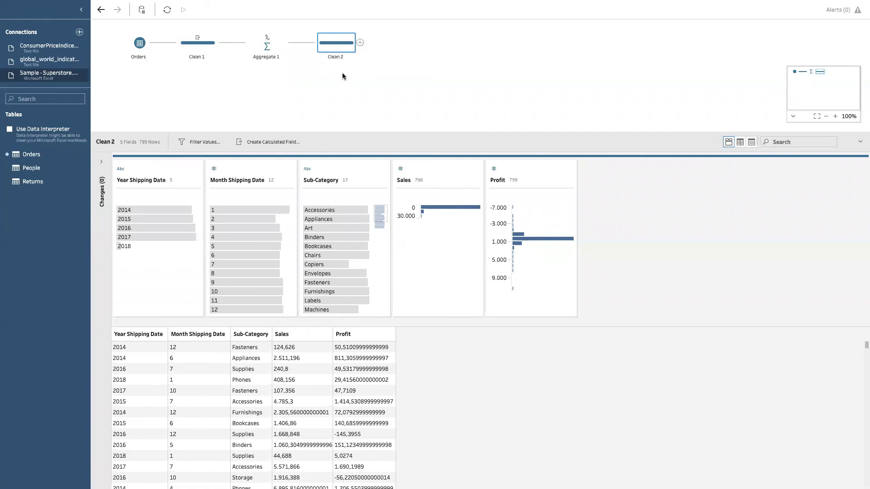
click(360, 42)
click(330, 121)
click(360, 42)
click(329, 102)
Widen the Year and Month Shipping Date columns in the Clean 2 data grid and preview the step in Tableau Desktop
drag(169, 334, 175, 335)
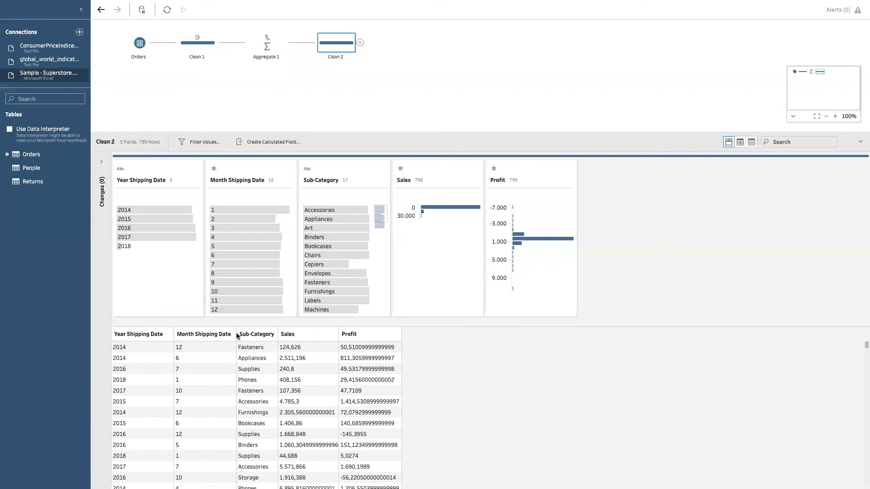
drag(237, 335, 293, 335)
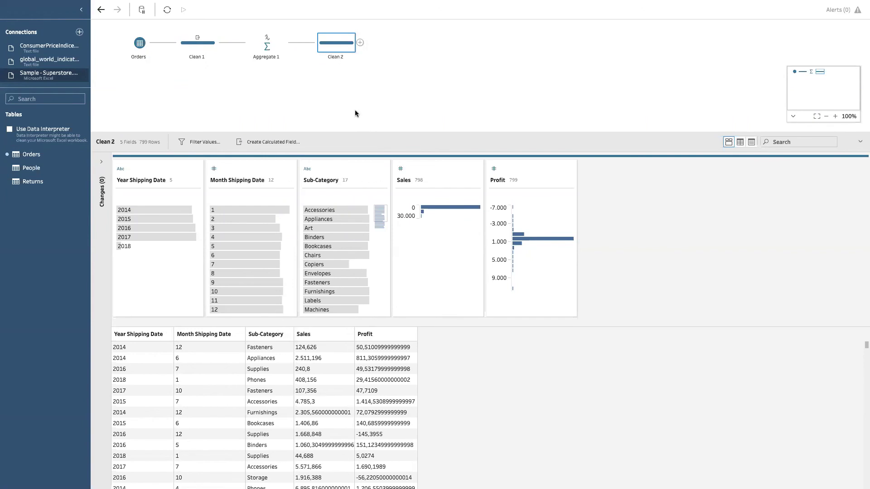
right_click(335, 46)
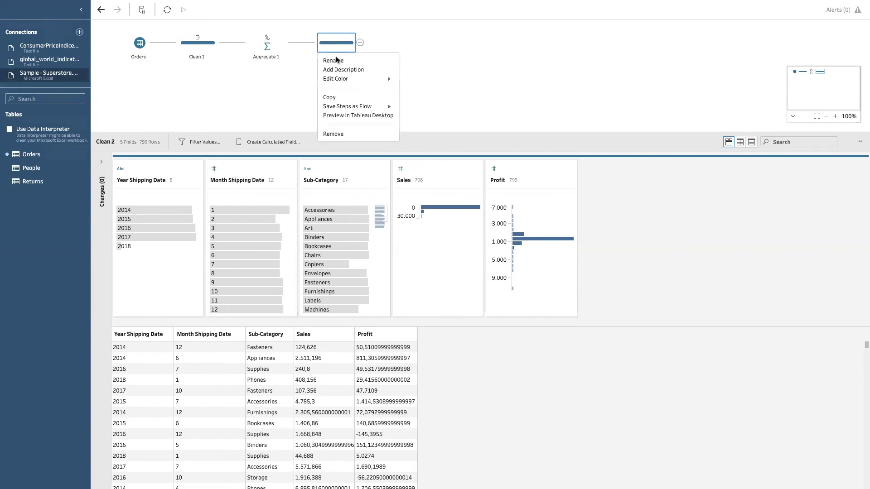
click(367, 116)
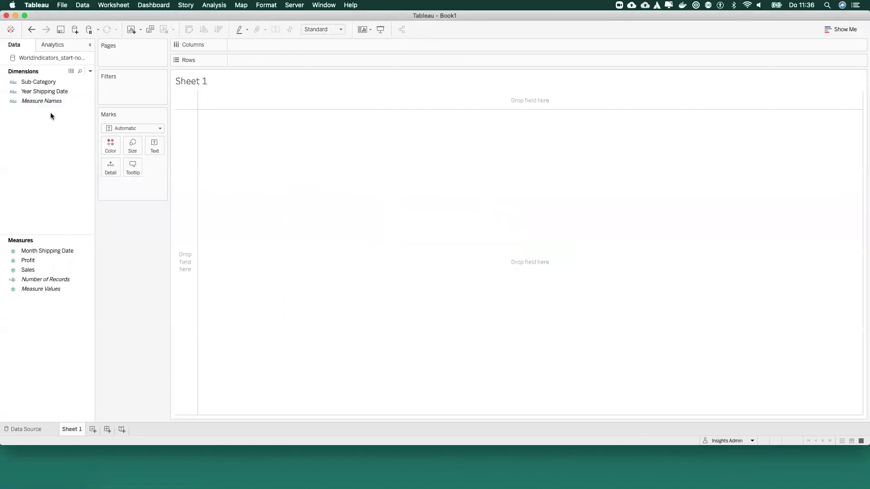
Build a bar chart of summed Sales by Year Shipping Date, with the bars coloured by Sub-Category
drag(39, 90, 270, 42)
drag(28, 270, 286, 63)
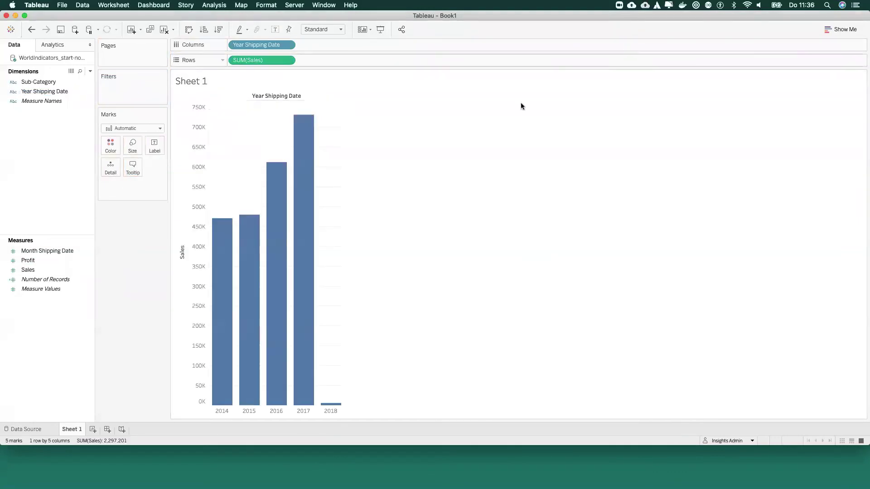
click(44, 83)
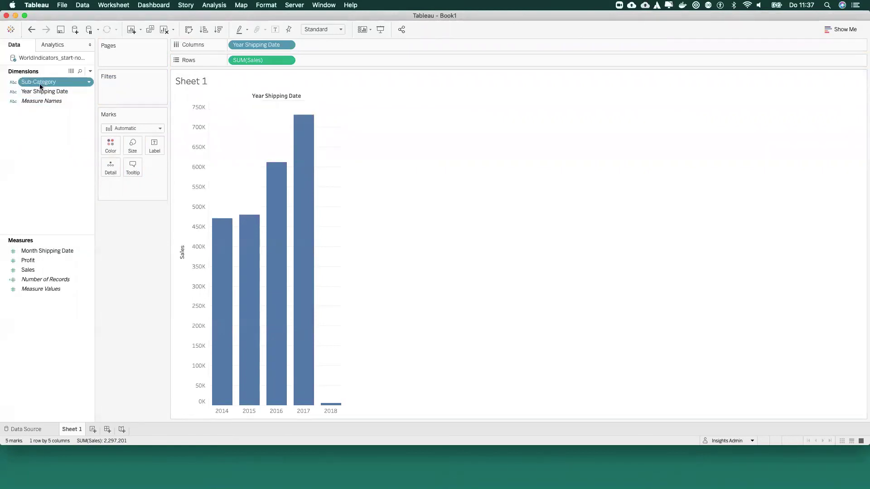
drag(39, 85, 109, 143)
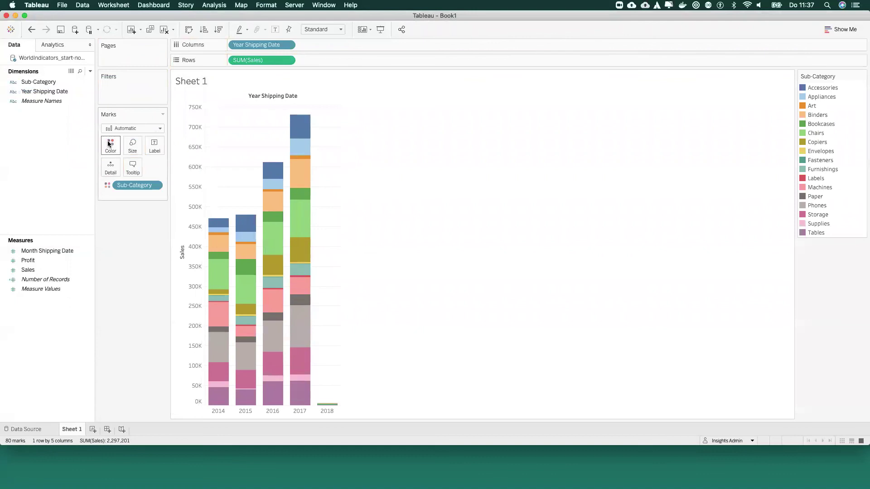
Apply a Percent of Total quick table calculation to the summed Sales, computed using Table (down)
click(288, 61)
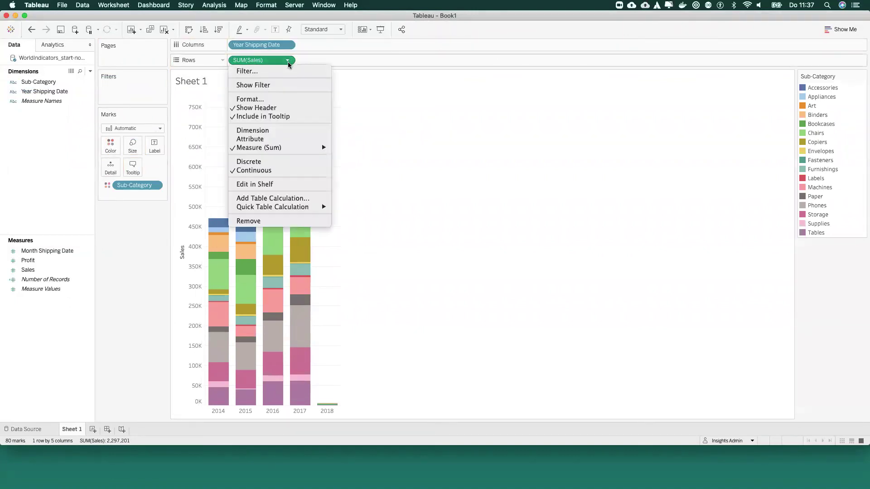
mouse_move(319, 208)
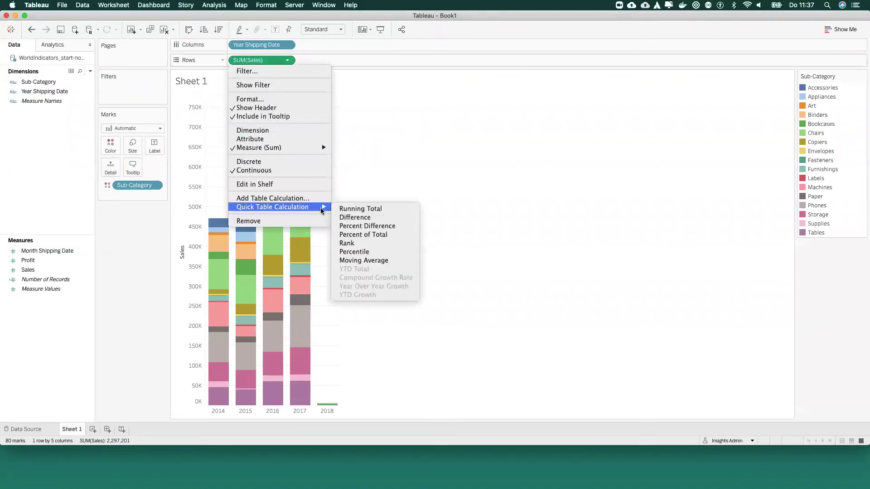
click(382, 235)
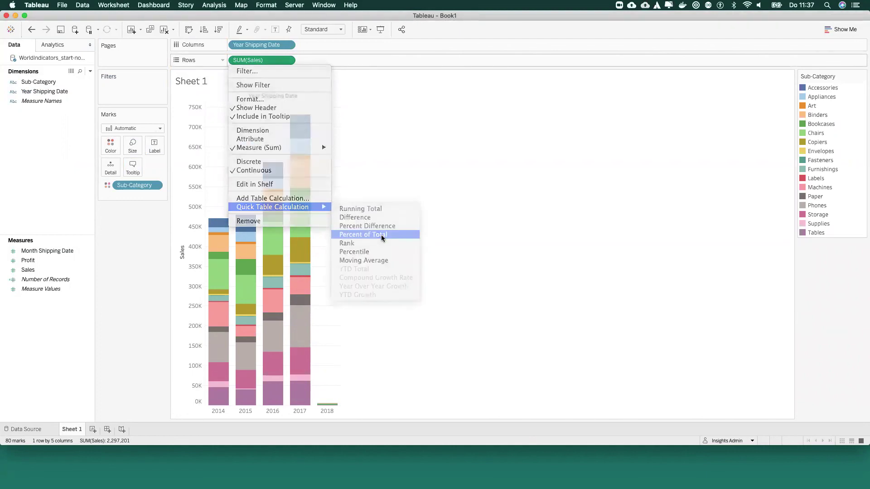
click(287, 60)
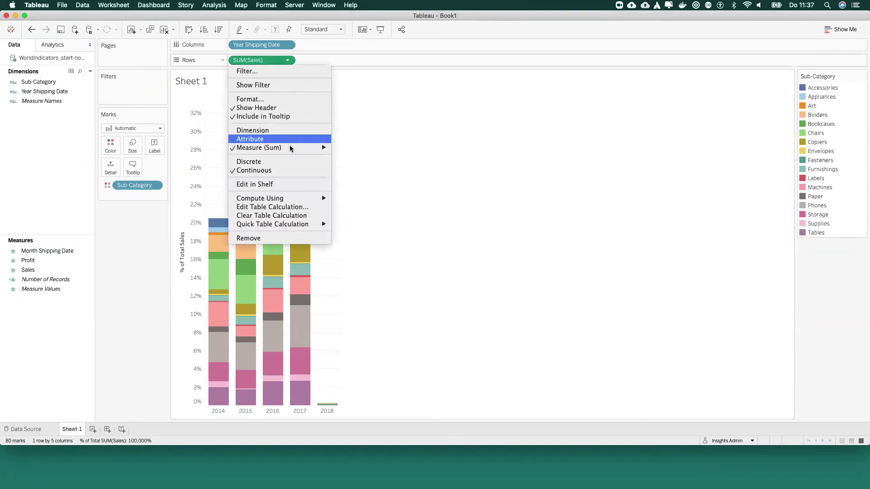
mouse_move(313, 198)
click(379, 209)
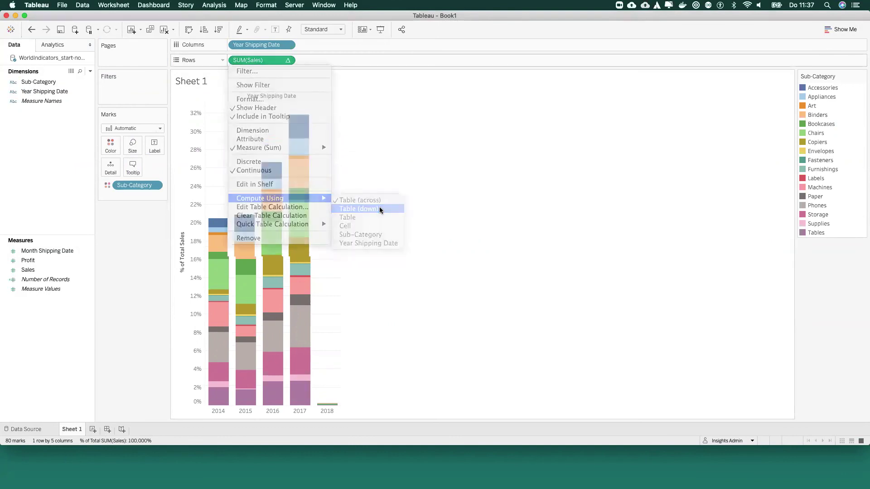
Swap the chart's rows and columns and fit it to Entire View
click(189, 30)
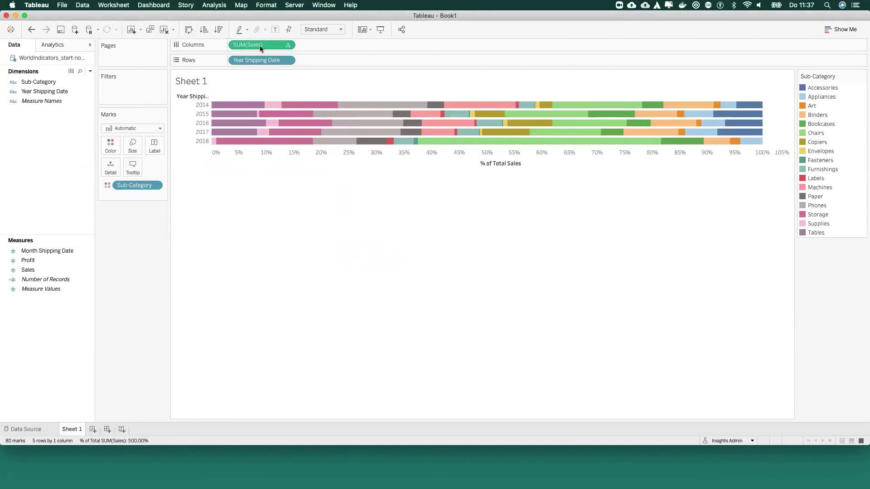
click(321, 29)
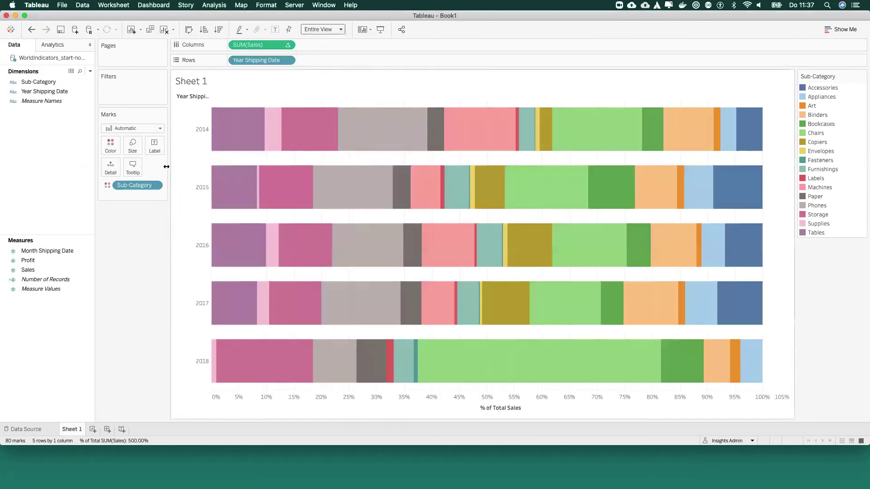
Show mark labels on the stacked bars and inspect the percentages of individual sub-category segments
click(155, 146)
click(176, 167)
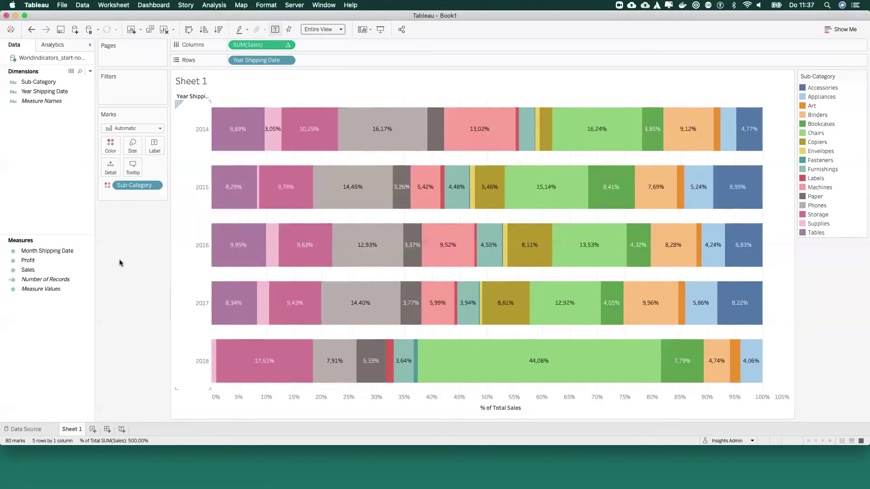
mouse_move(480, 294)
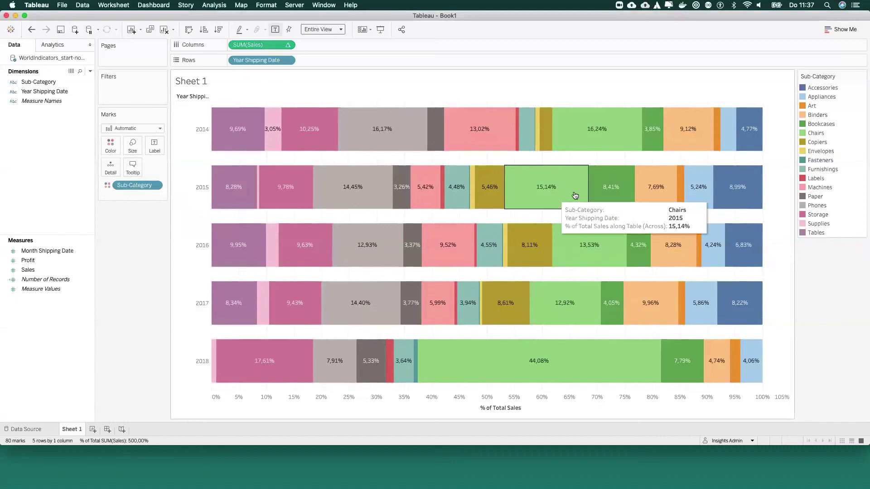
mouse_move(564, 150)
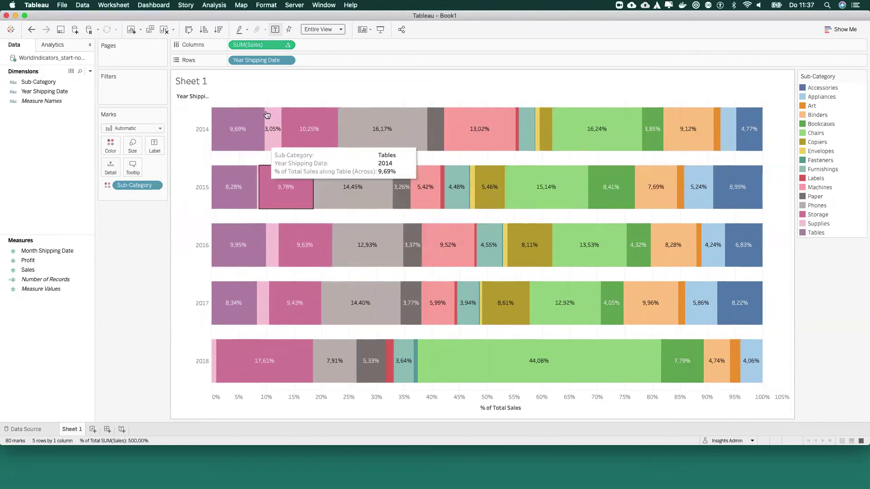
Inspect the full table calculation formula behind the SUM(Sales) measure on Columns without changing it
double_click(254, 45)
click(327, 42)
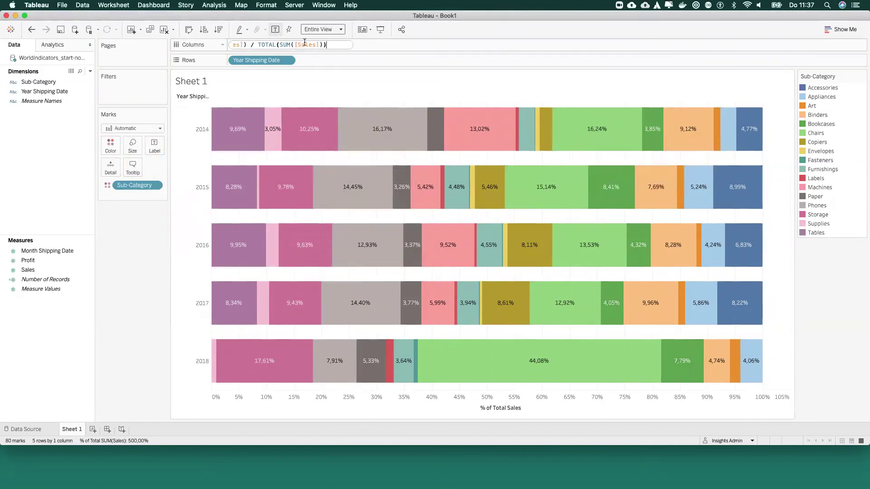
drag(327, 42, 156, 41)
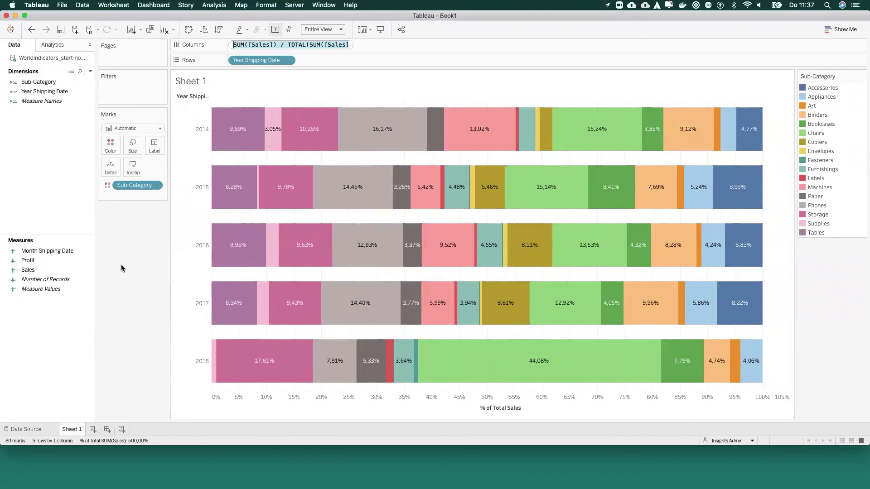
key(Escape)
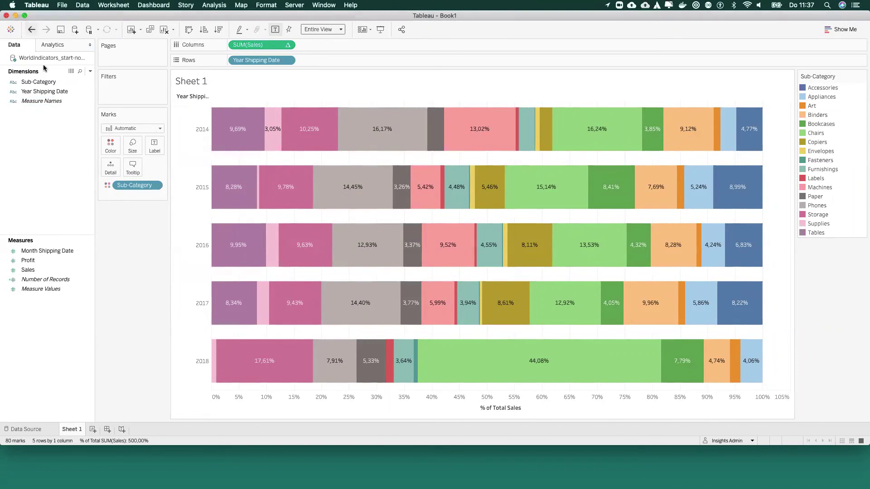
Leave the Tableau Desktop preview, return to Tableau Prep and dismiss the finished flow run dialog
click(16, 16)
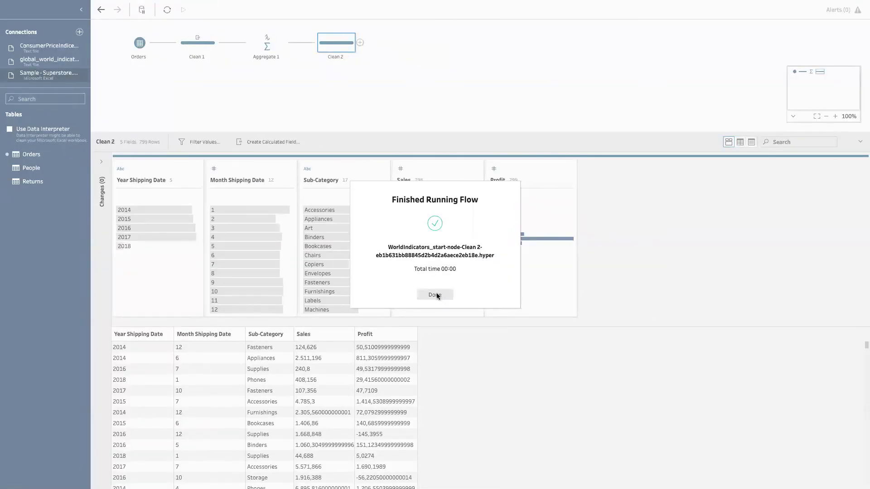
click(436, 295)
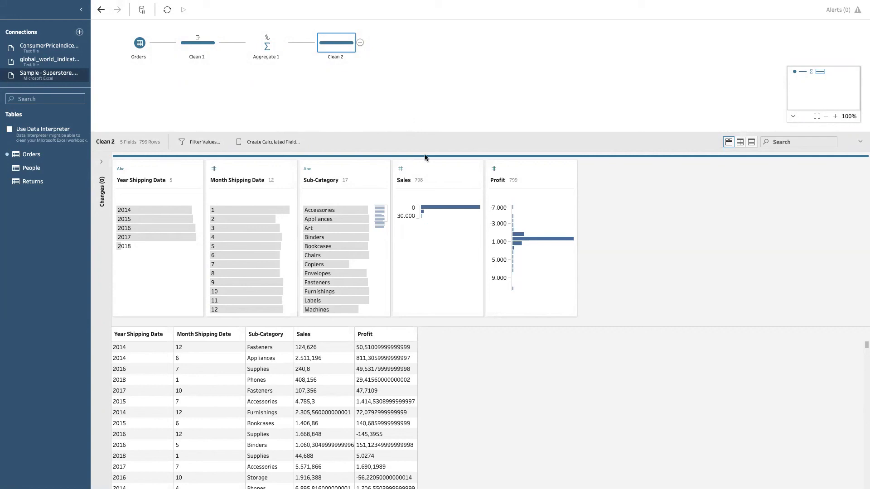
click(245, 43)
click(270, 66)
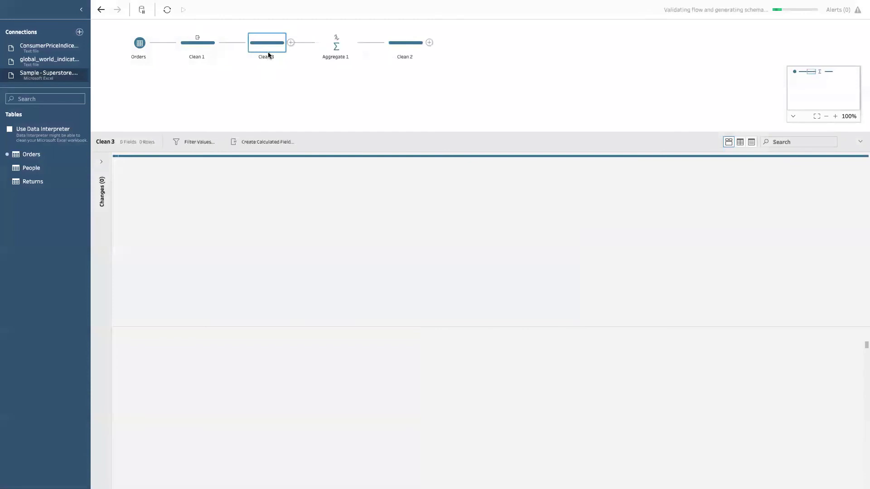
key(ctrl+z)
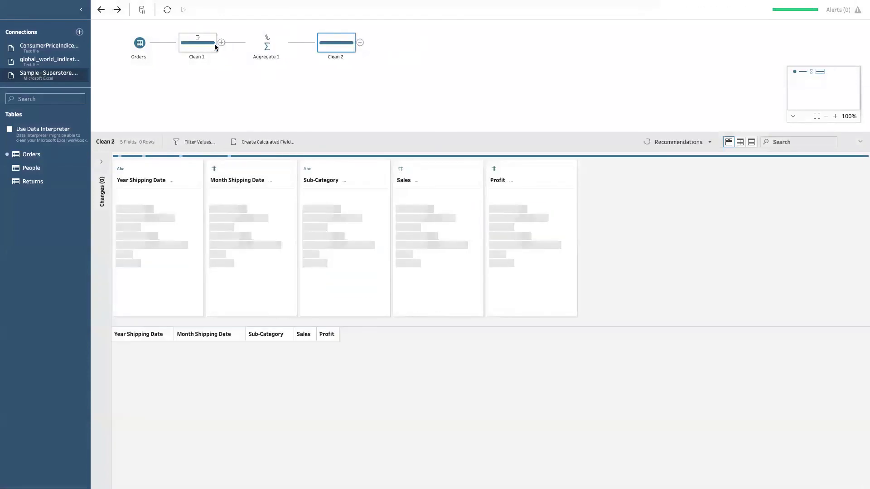
Add a clean step as a new branch from Clean 1 and place it below Aggregate 1
click(221, 42)
click(246, 64)
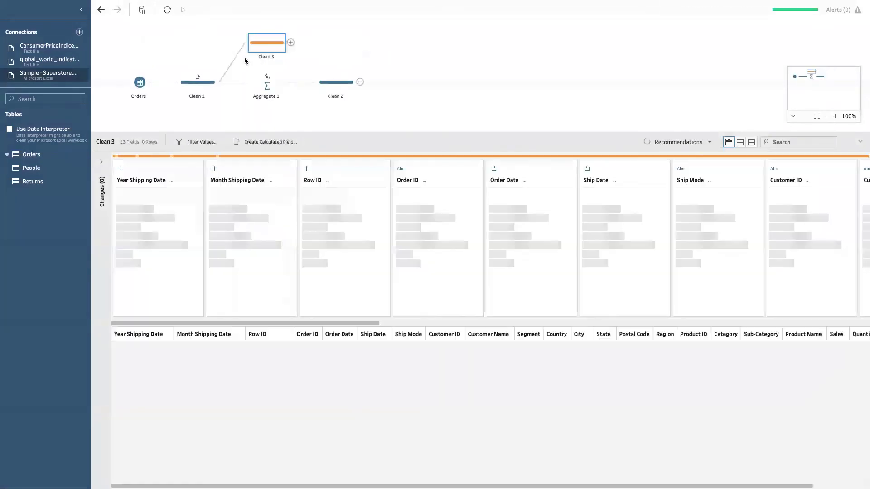
drag(266, 43, 276, 110)
Add an aggregate step after Clean 3 and group it by Year Shipping Date
click(291, 113)
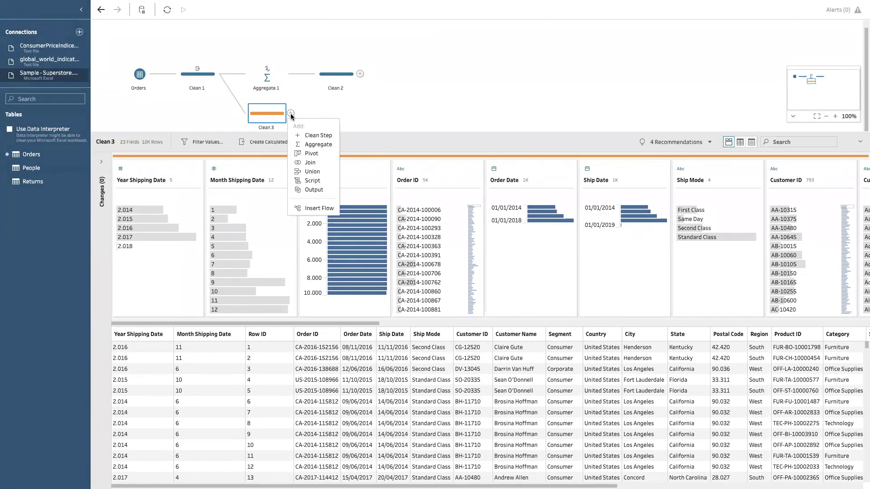
click(319, 145)
click(149, 199)
text(year)
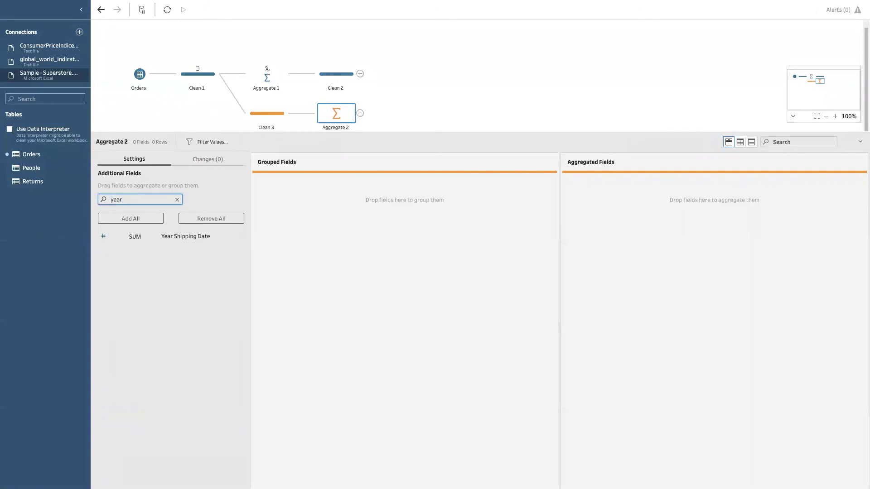
drag(188, 239, 350, 247)
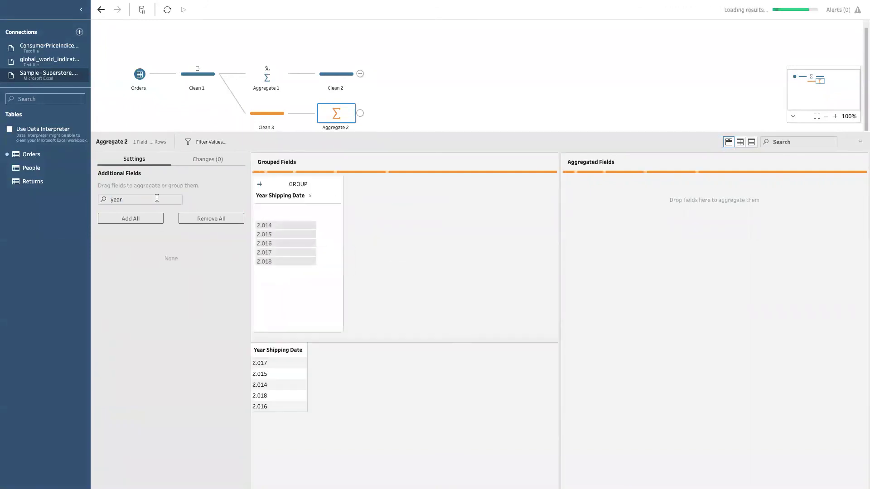
Find the Sales field and add it to the aggregated fields as a sum
click(123, 199)
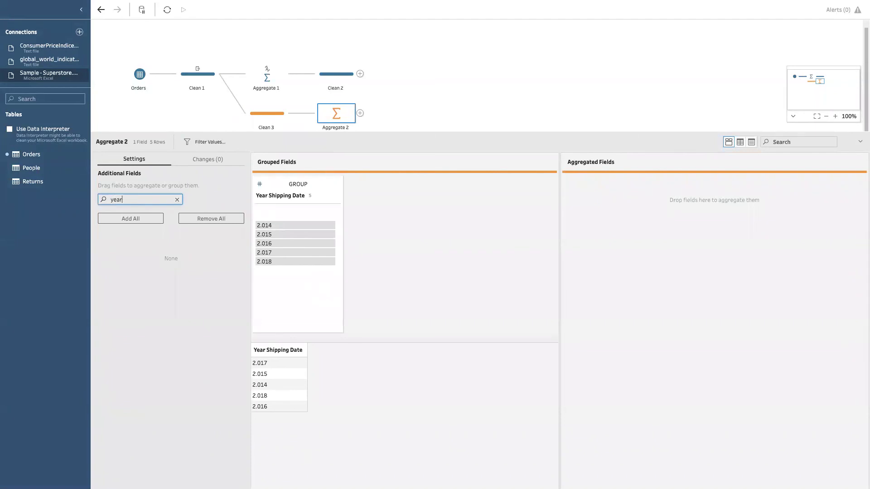
key(BackSpace)
key(BackSpace)
key(BackSpace)
text(sa)
drag(173, 240, 625, 258)
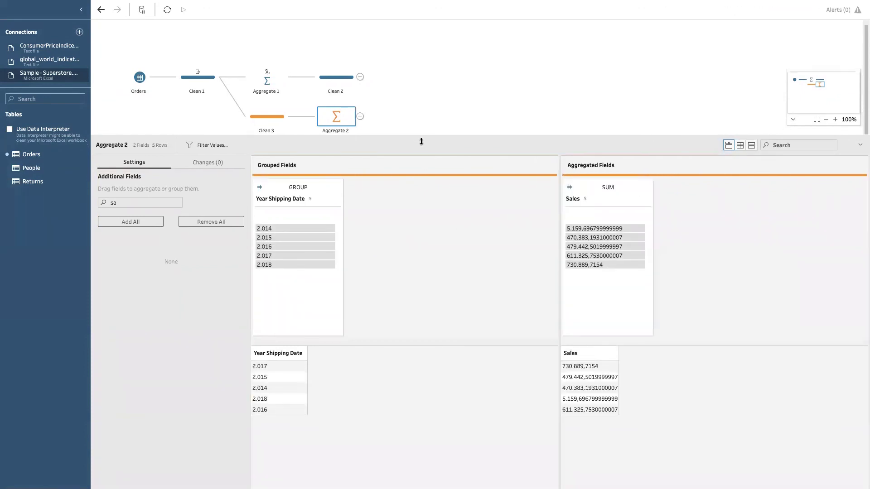
Enlarge the flow area and add a clean step after Aggregate 2
drag(420, 133, 408, 195)
click(361, 120)
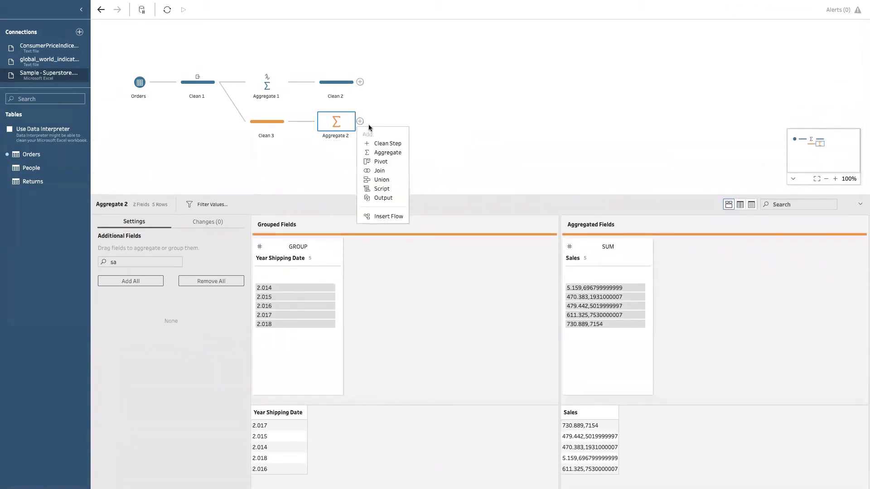
click(384, 143)
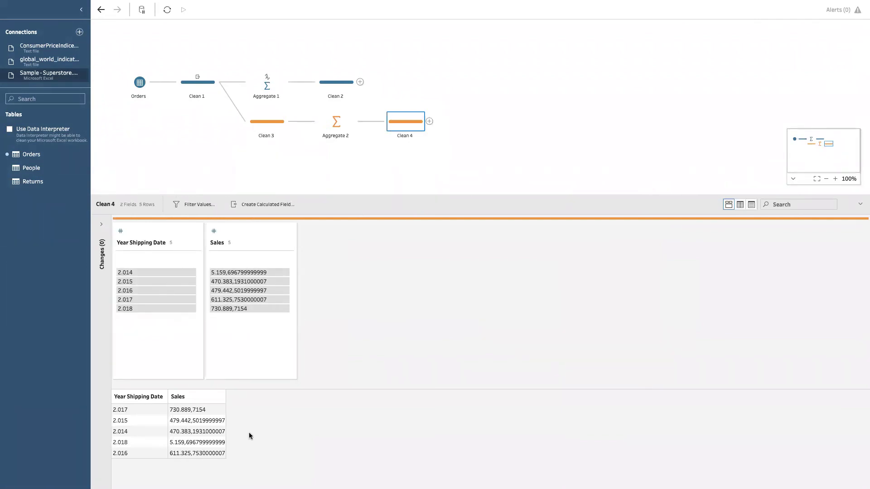
Change Year Shipping Date to a string and Sales to a whole number in Clean 4
click(122, 231)
click(136, 291)
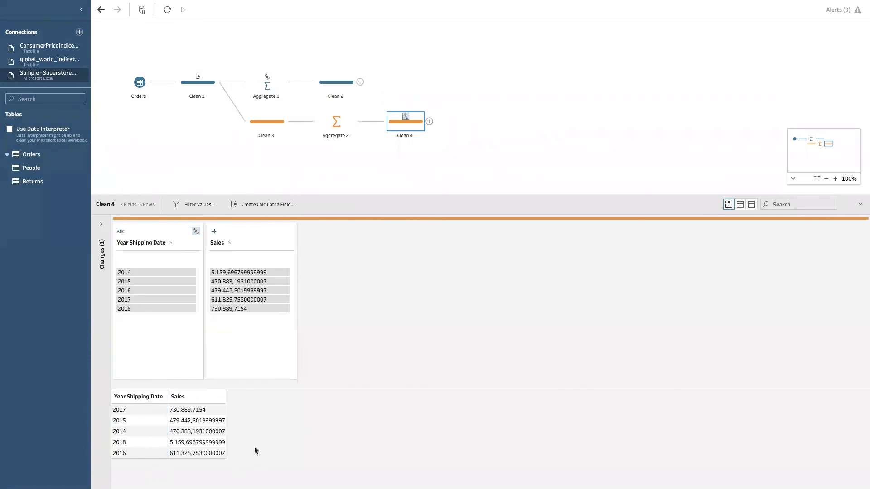
click(214, 230)
click(257, 262)
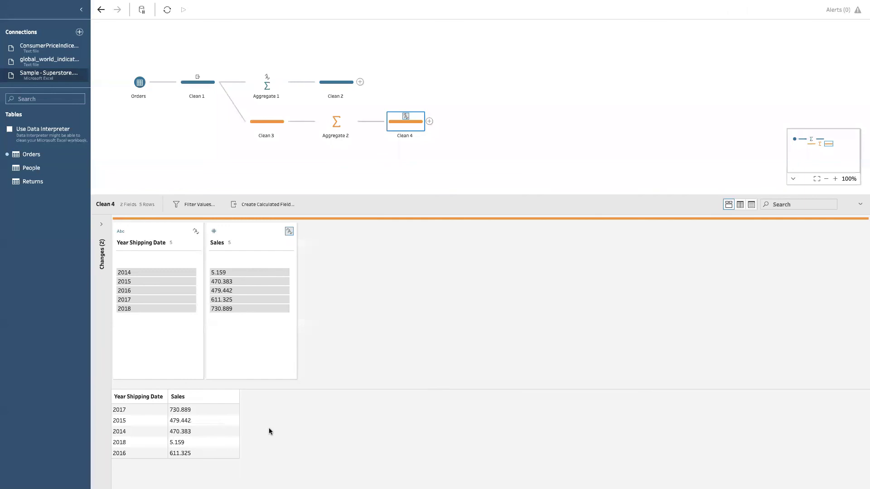
Compare with the fields in Clean 2, add Month Shipping Date to Aggregate 2's grouped fields, and review the result in Clean 4
click(330, 83)
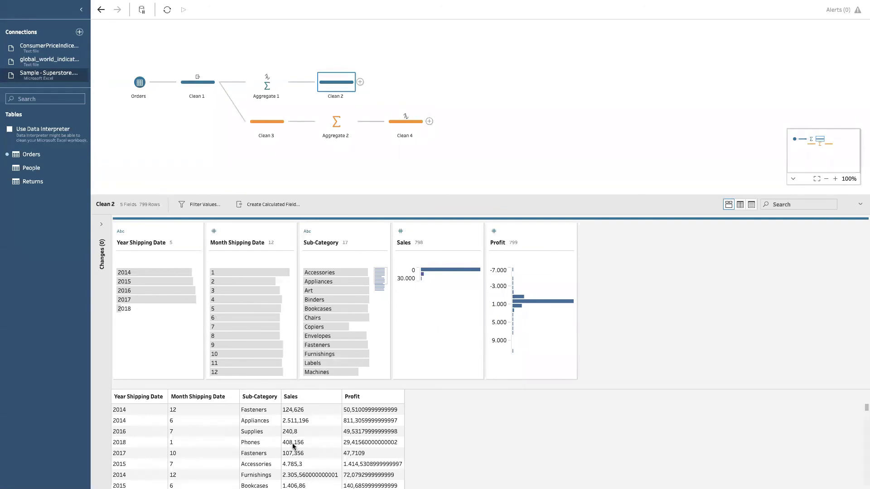
click(337, 122)
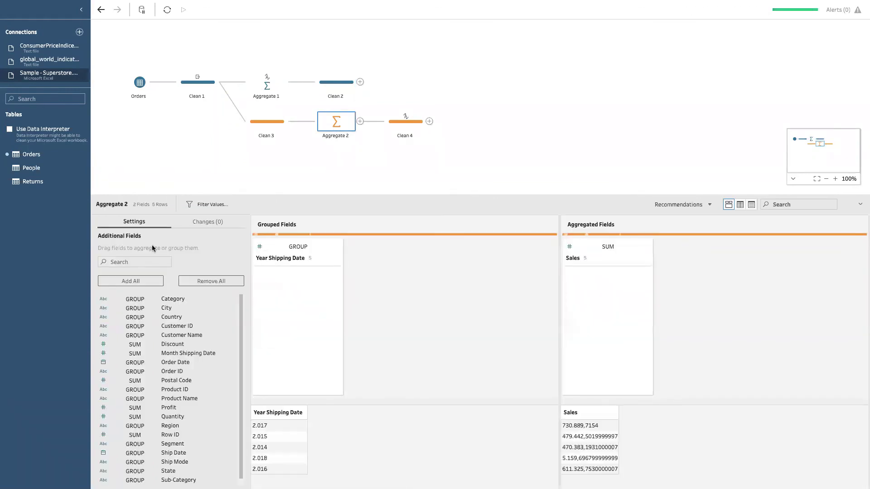
click(136, 262)
text(month)
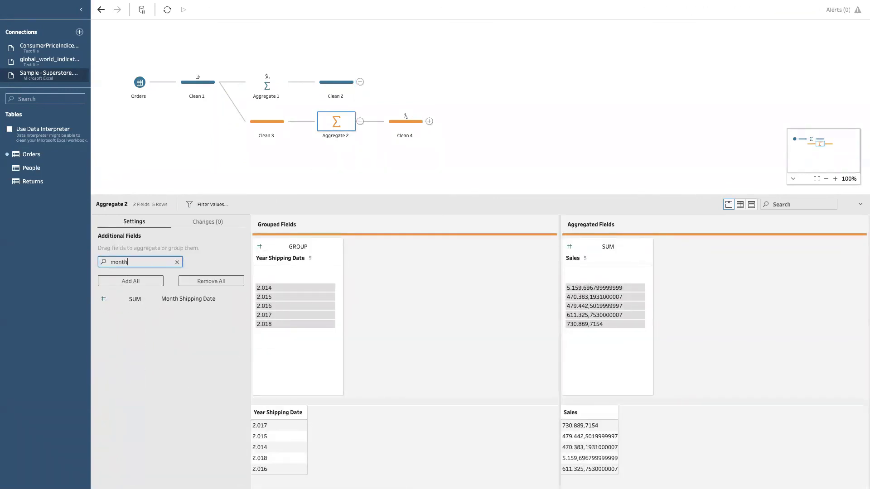
click(152, 305)
drag(190, 302, 401, 282)
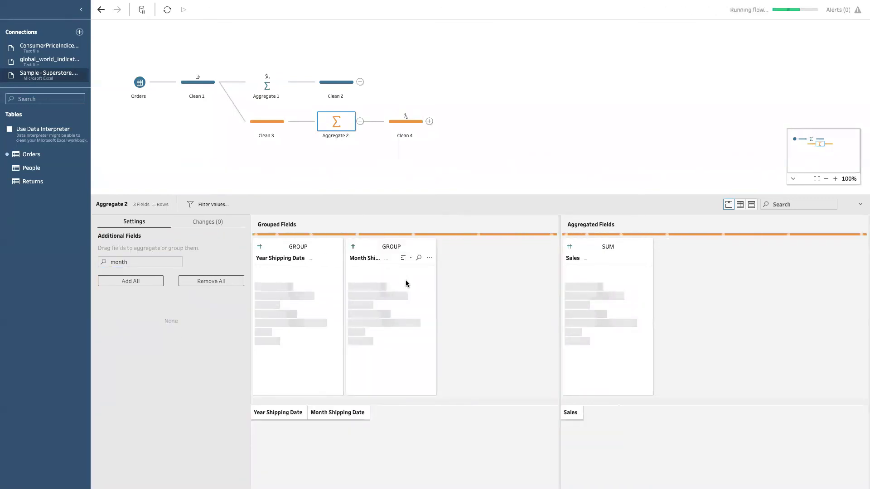
click(404, 129)
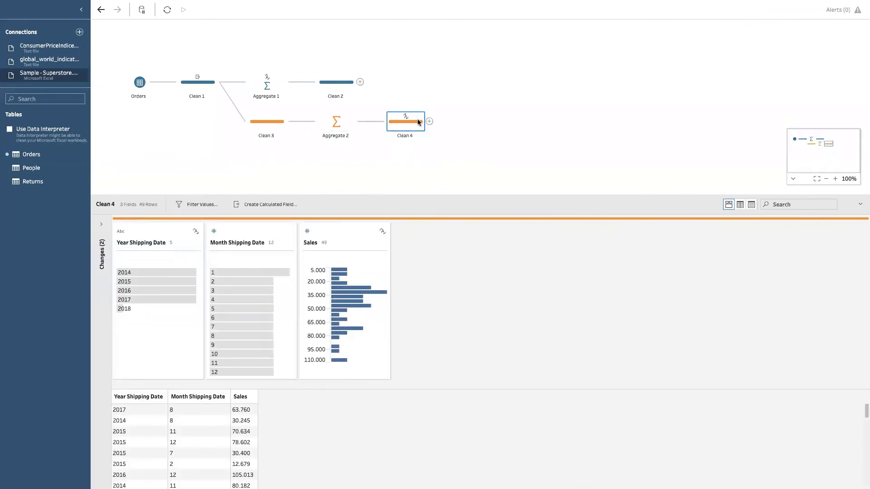
Join Clean 4 with Clean 2 and add a join clause matching Year Shipping Date on both sides
drag(405, 129, 364, 81)
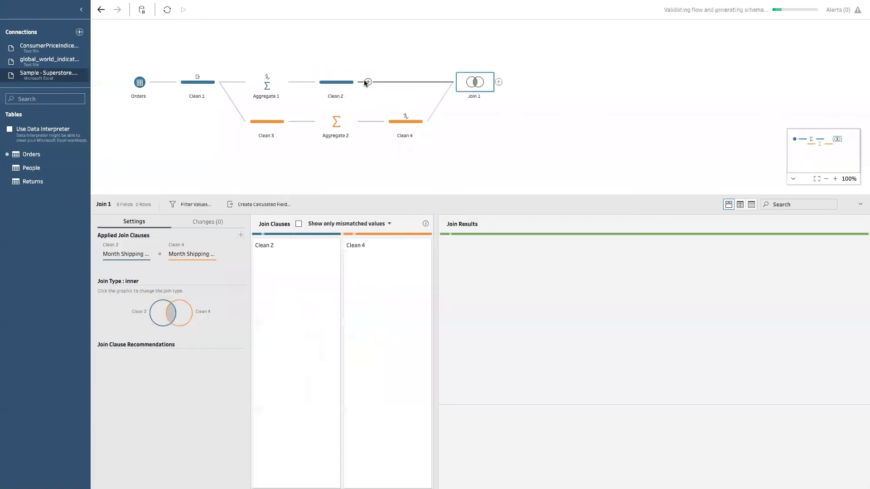
click(241, 235)
text(yea)
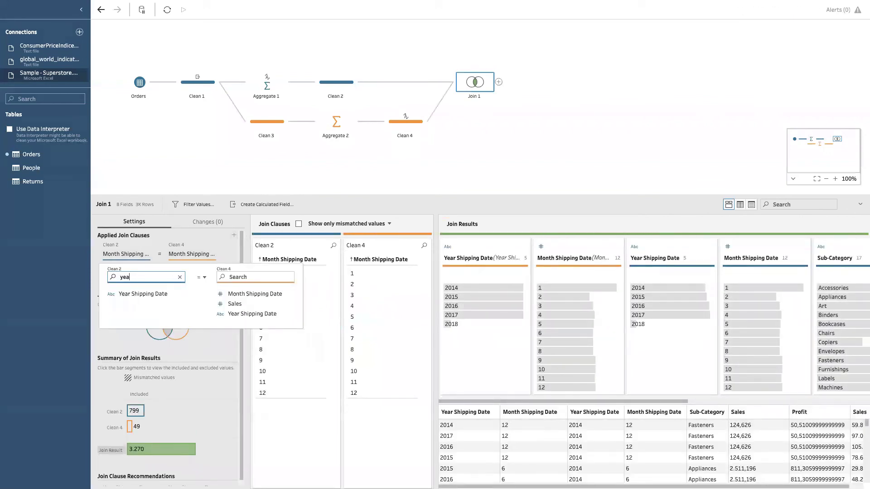
click(170, 295)
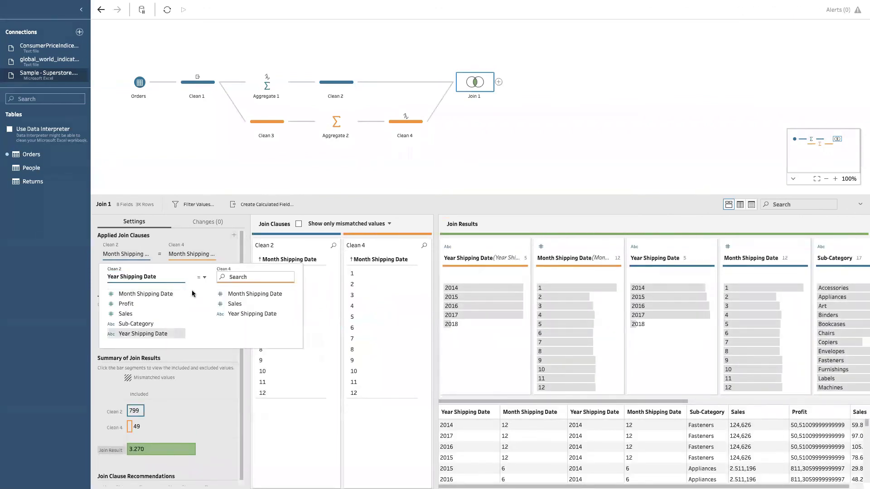
click(252, 313)
Add a clean step after Join 1 and enlarge its profile and data area
click(499, 82)
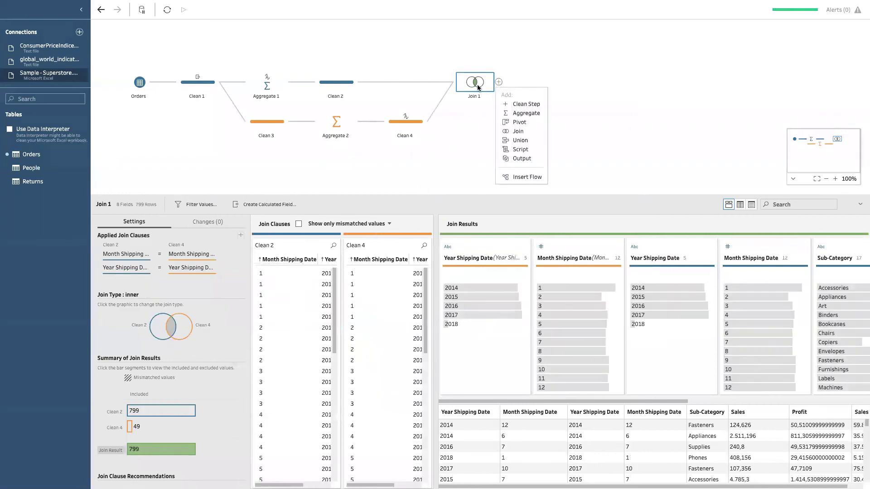
click(522, 104)
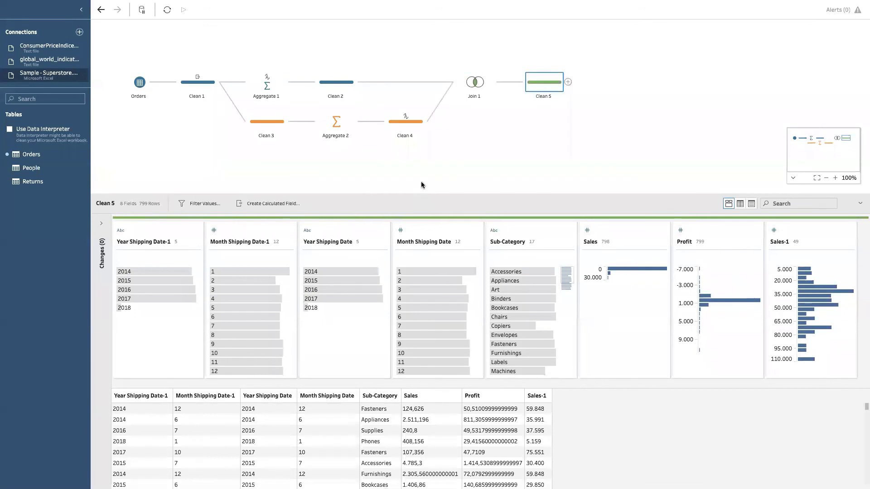
drag(423, 196, 410, 89)
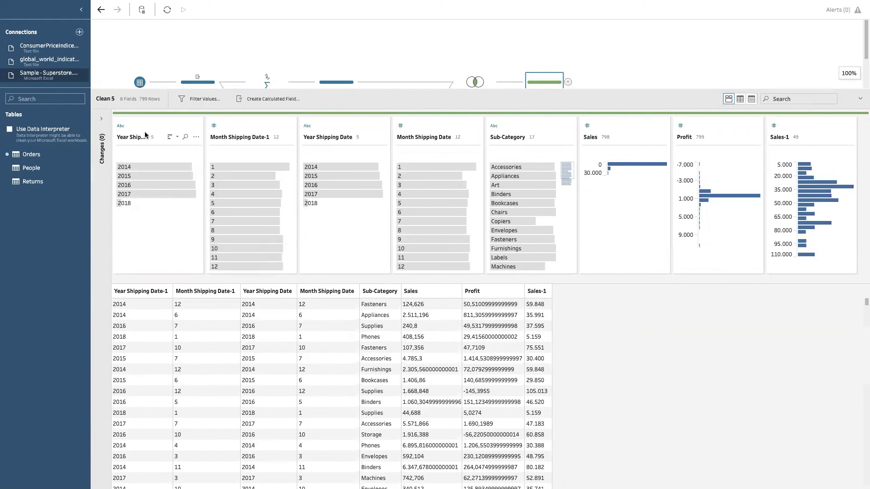
Remove the duplicate fields Year Shipping Date-1 and Month Shipping Date-1 from the joined data
click(195, 137)
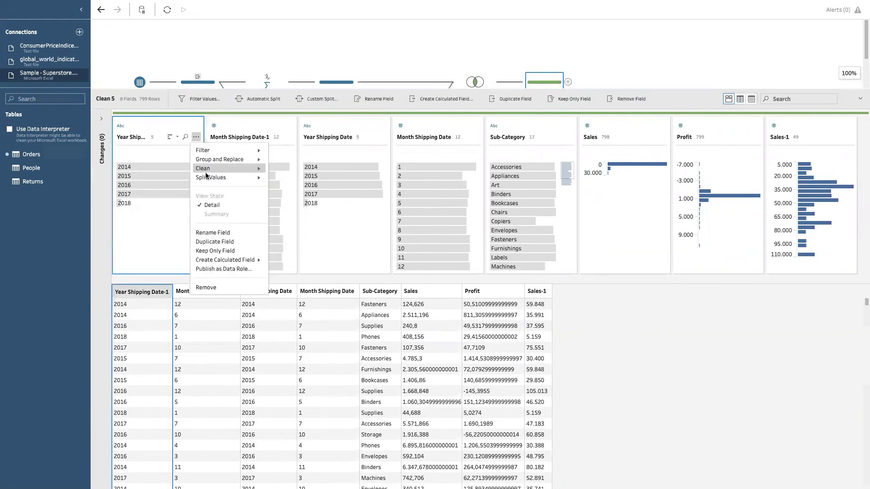
click(213, 292)
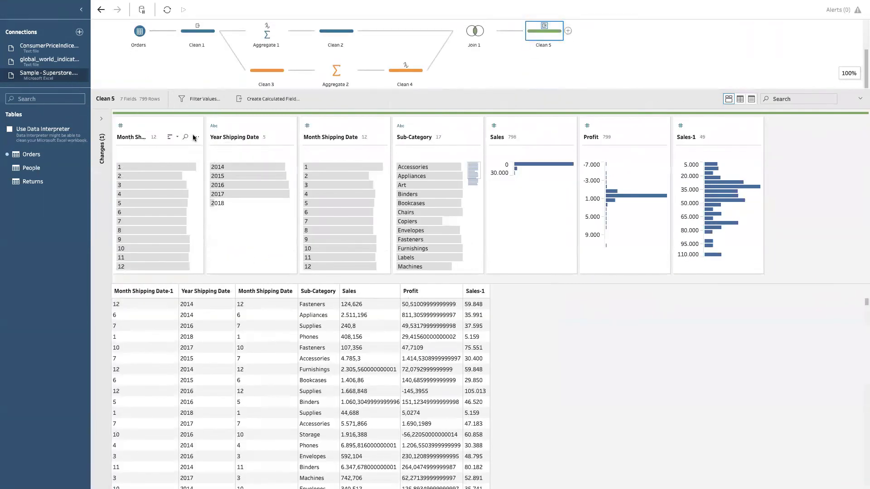
click(196, 137)
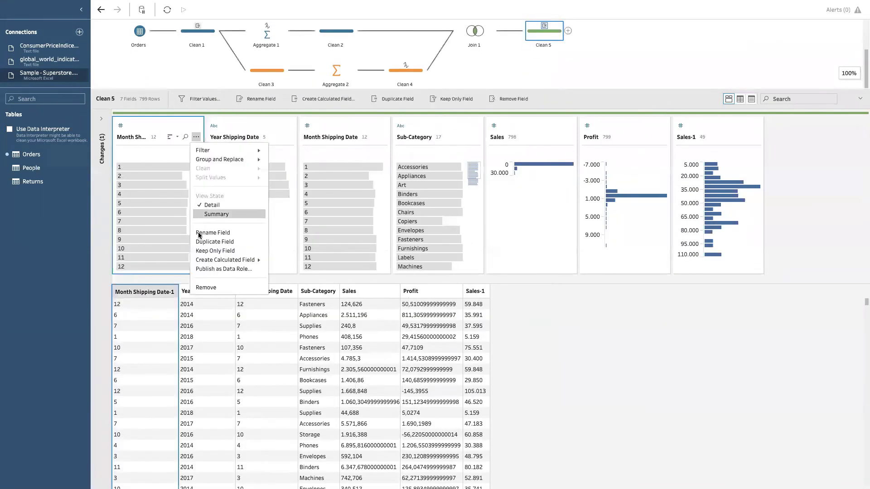
click(217, 287)
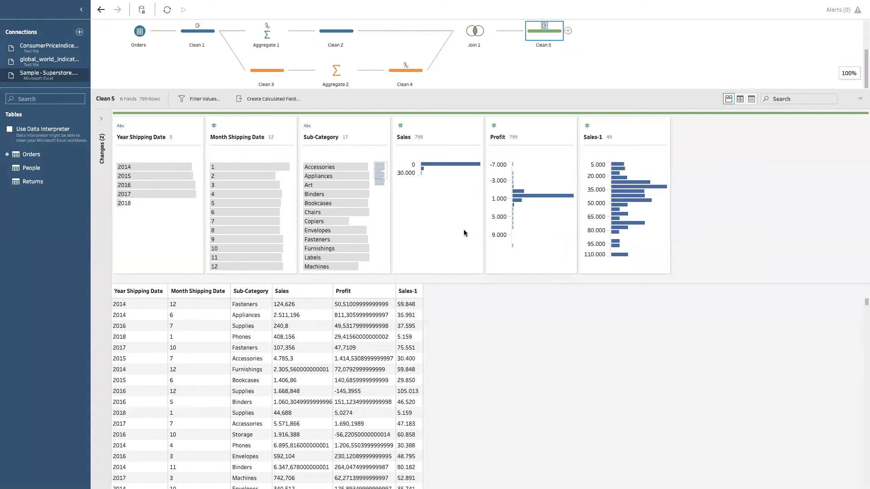
Rename the Sales-1 field to Total Sales
click(588, 137)
double_click(588, 137)
text(Tootal)
key(Return)
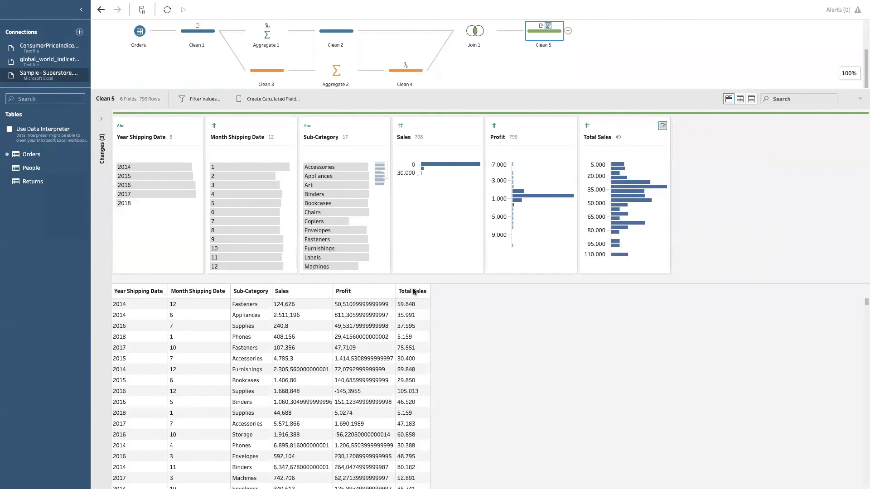
Widen the Total Sales column in the data grid and move Sales between Profit and Total Sales
drag(429, 294, 466, 293)
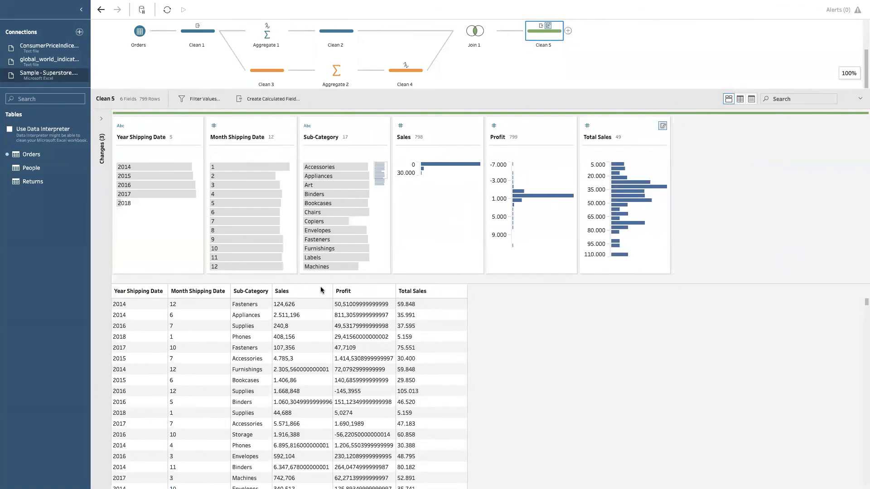
drag(314, 292, 405, 293)
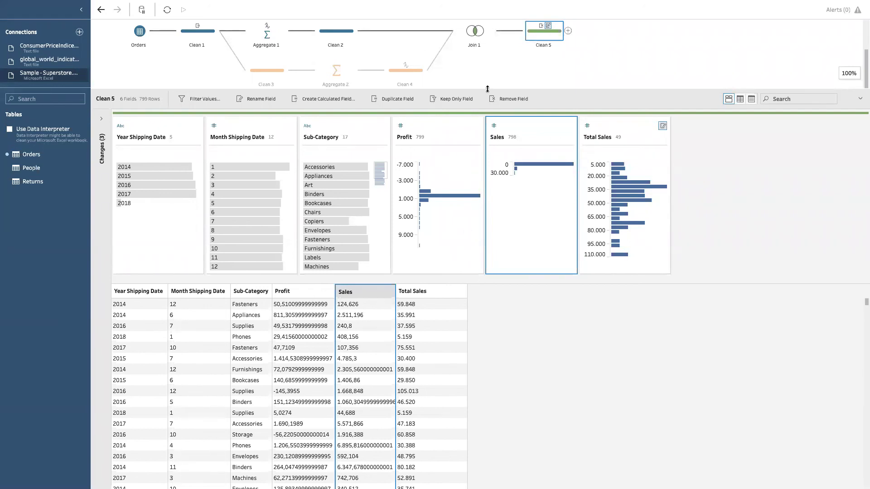
Review the data in Clean 4, the Join 1 settings and the joined rows in Clean 5
drag(487, 88, 472, 167)
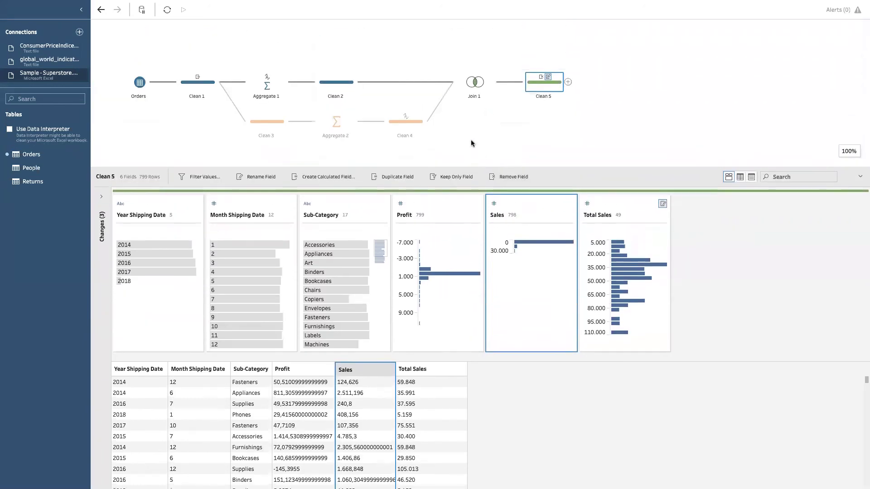
click(399, 131)
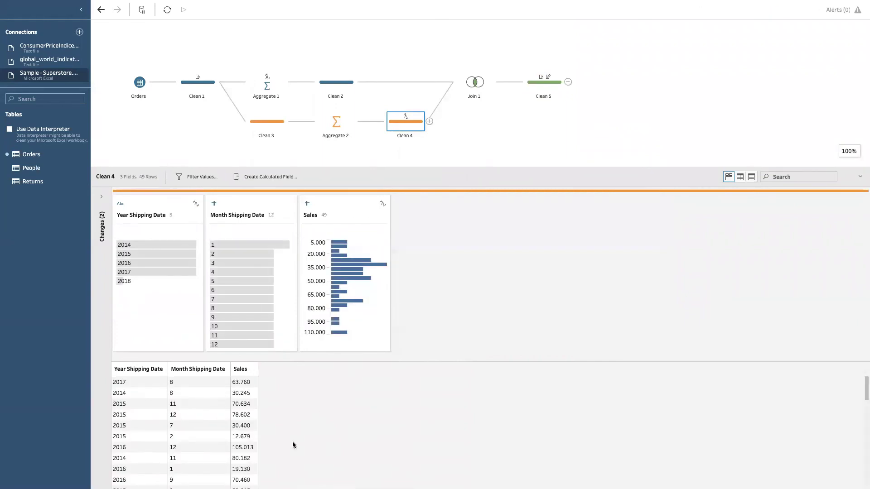
click(468, 86)
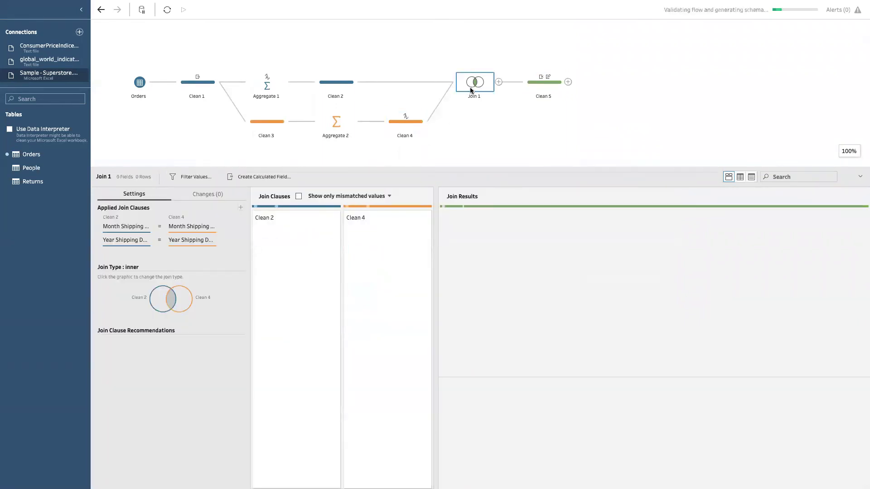
click(536, 82)
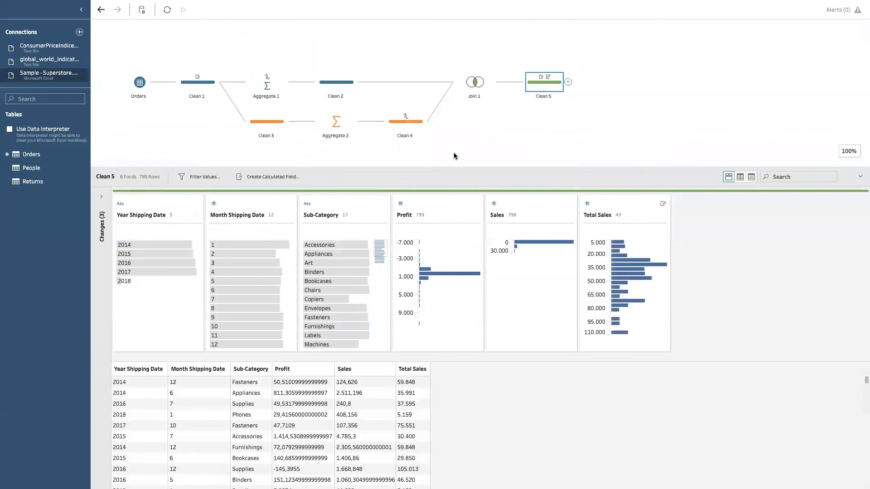
drag(457, 167, 459, 103)
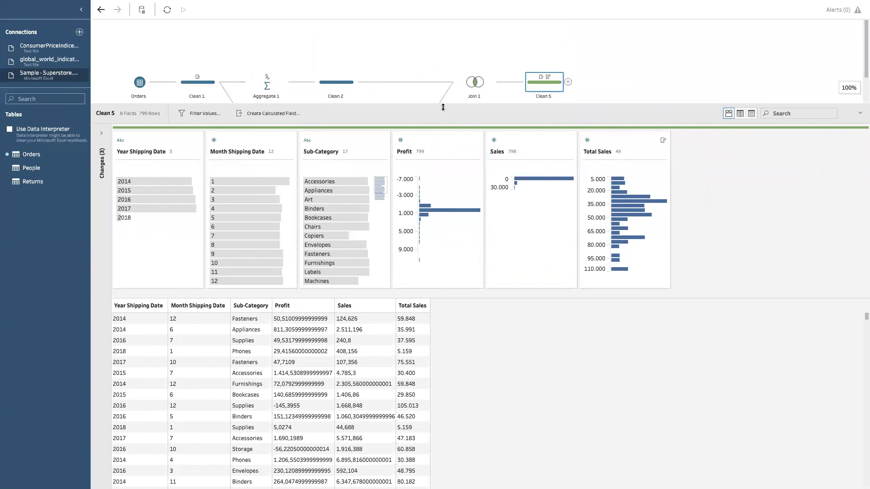
drag(443, 107, 443, 170)
Start a calculated field in Clean 5 with the formula [Sales]/[Total Sales]
click(285, 177)
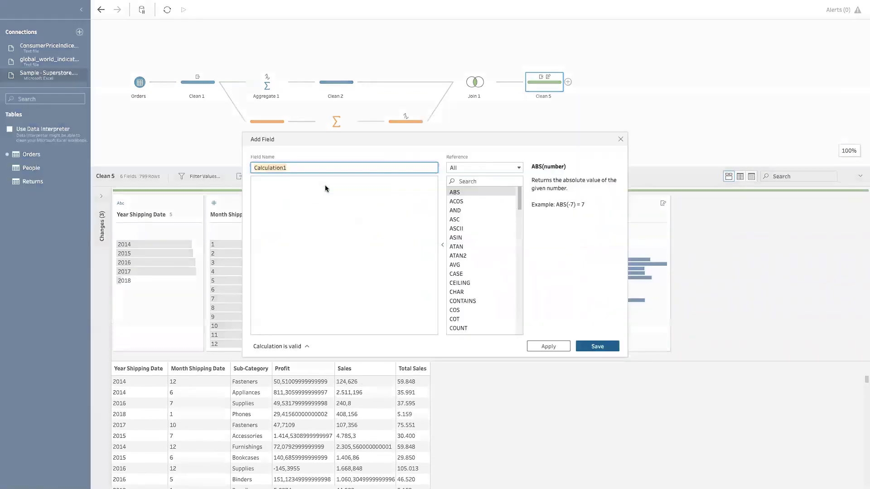
drag(359, 133, 455, 94)
click(417, 189)
text([Sa)
key(Return)
text(/)
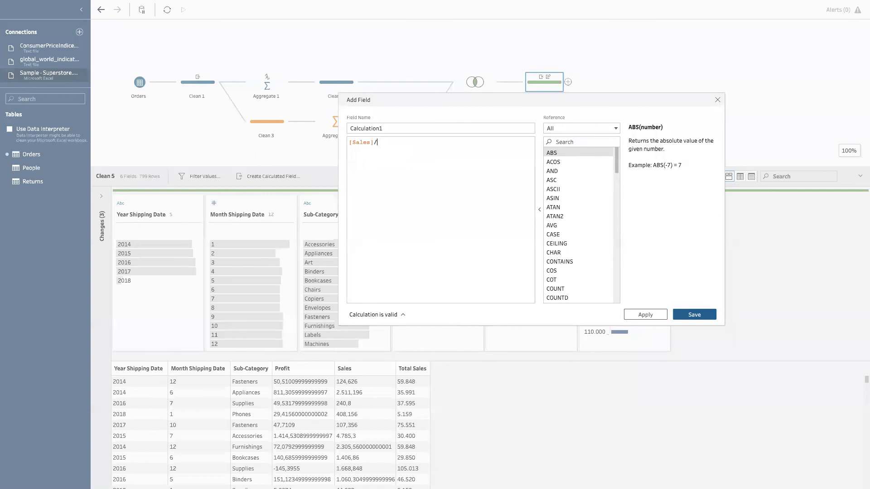
text(t)
key(Return)
Name the calculated field % of sales, save it, and move its column after Total Sales
click(398, 128)
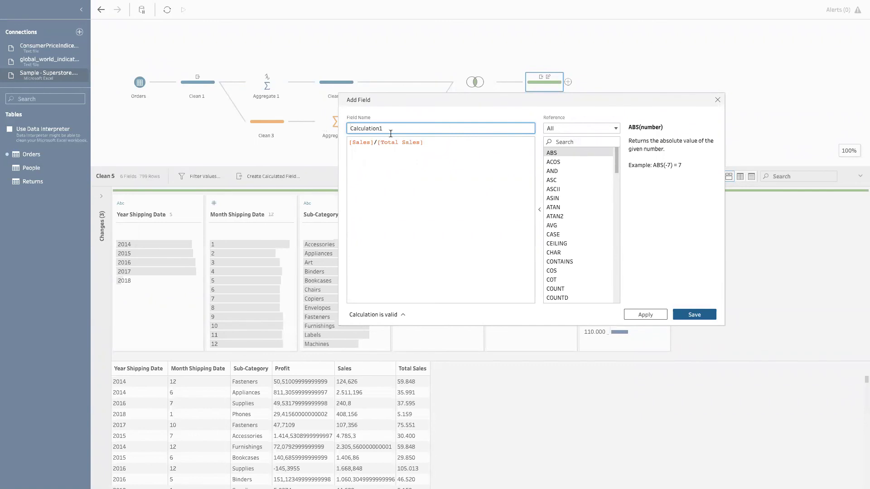
drag(393, 129, 344, 130)
text(% of sales)
click(694, 314)
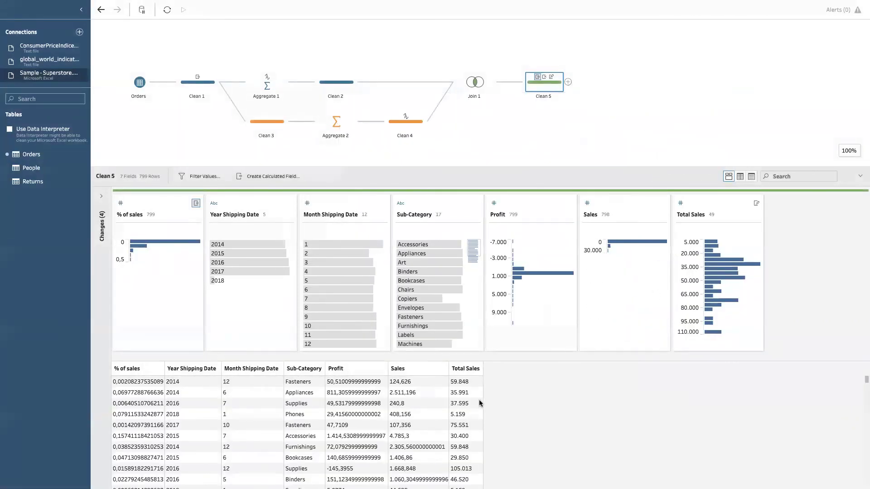
drag(138, 369, 472, 371)
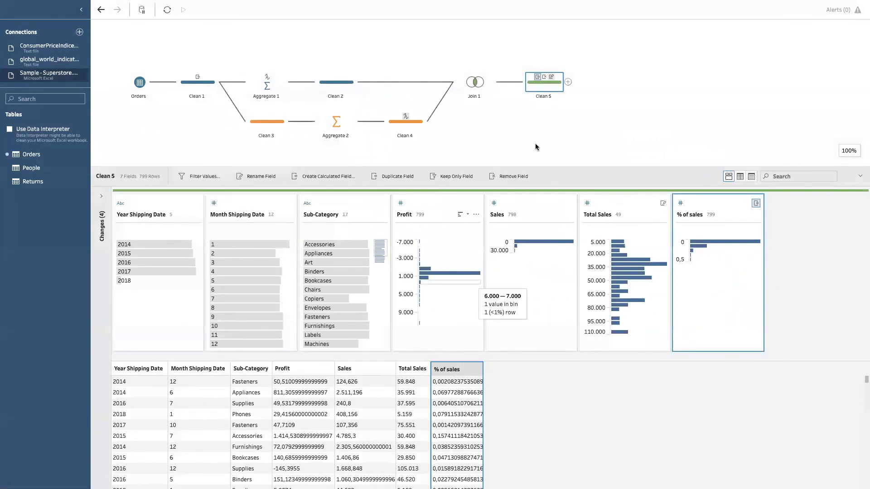
Change the % of sales formula to ([Sales]/[Total Sales])*100 and review the recalculated values in the data grid
click(101, 196)
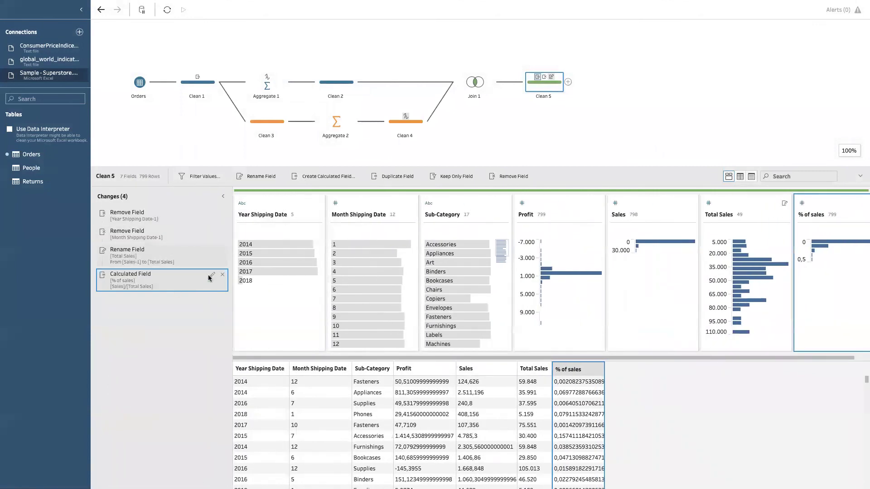
click(214, 282)
click(255, 181)
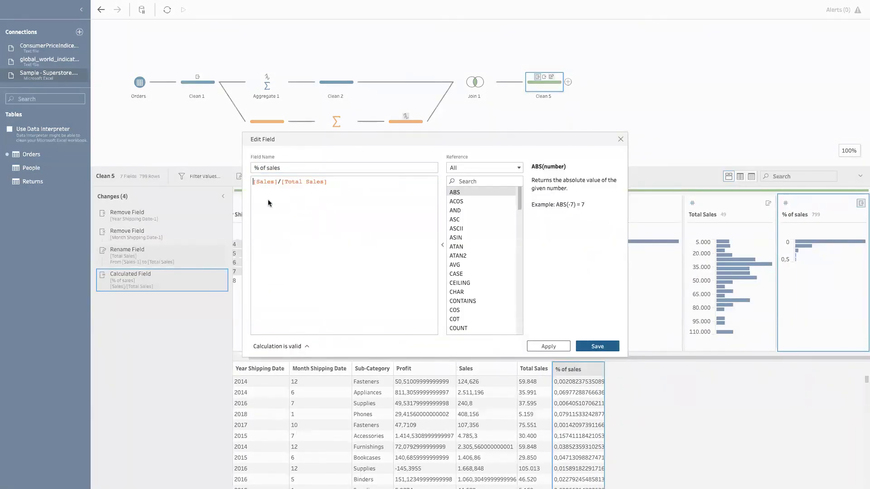
text(())
click(601, 349)
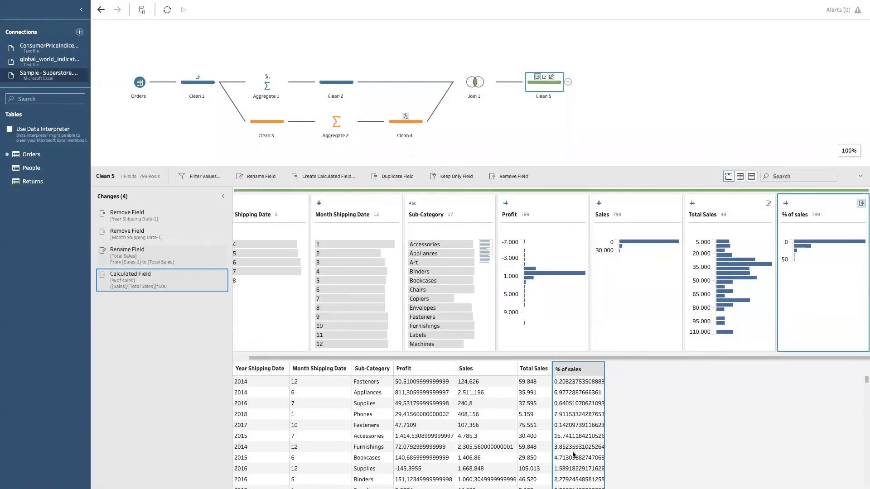
scroll(578, 432, down, 5)
scroll(578, 437, down, 5)
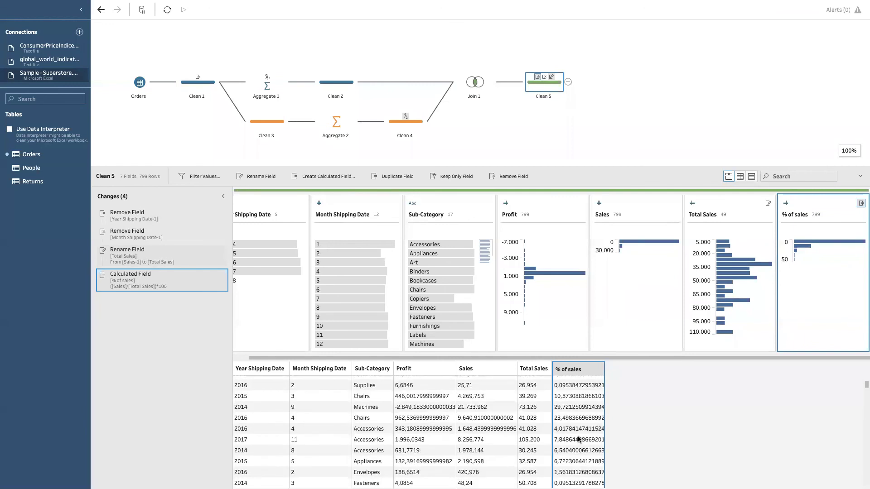
scroll(584, 453, down, 5)
scroll(584, 453, up, 5)
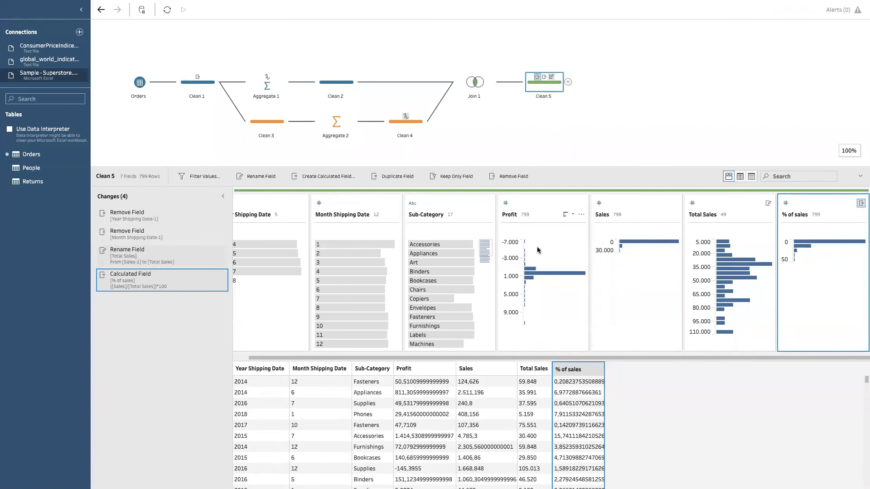
Remove every step after Clean 1 from the flow, including both aggregate branches, the join and Clean 5
click(562, 155)
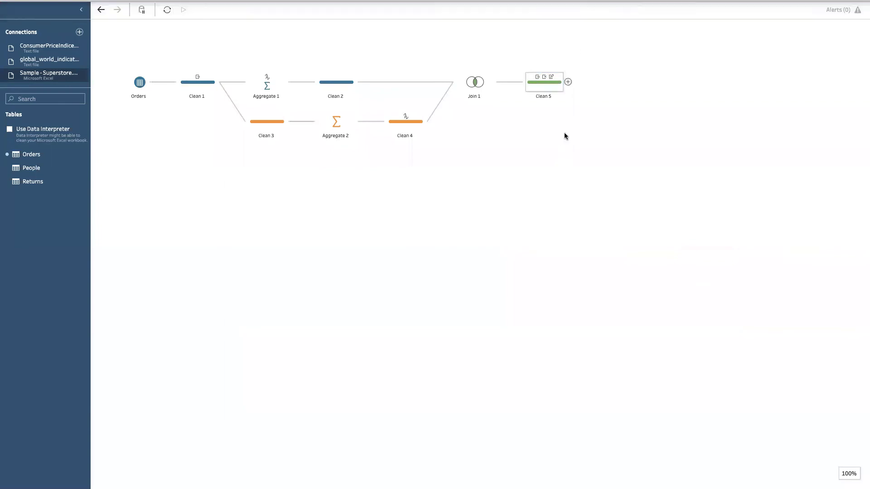
click(567, 82)
click(443, 286)
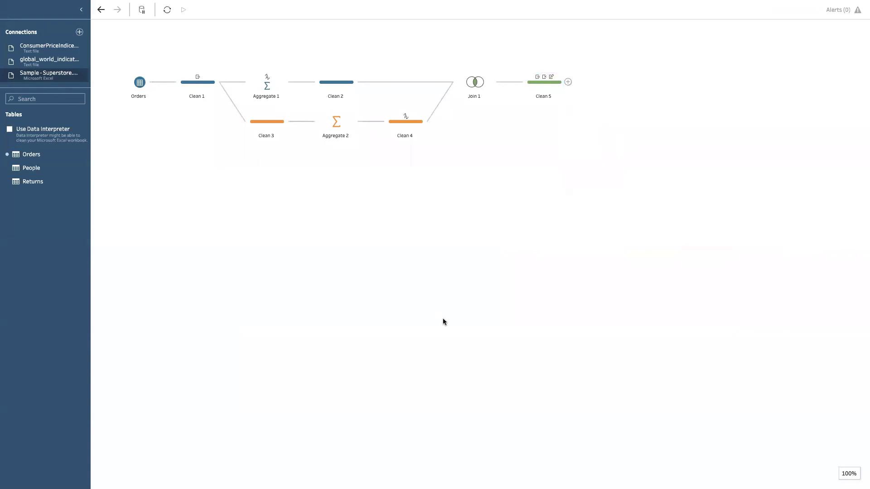
drag(599, 252, 548, 250)
drag(621, 229, 231, 62)
right_click(256, 91)
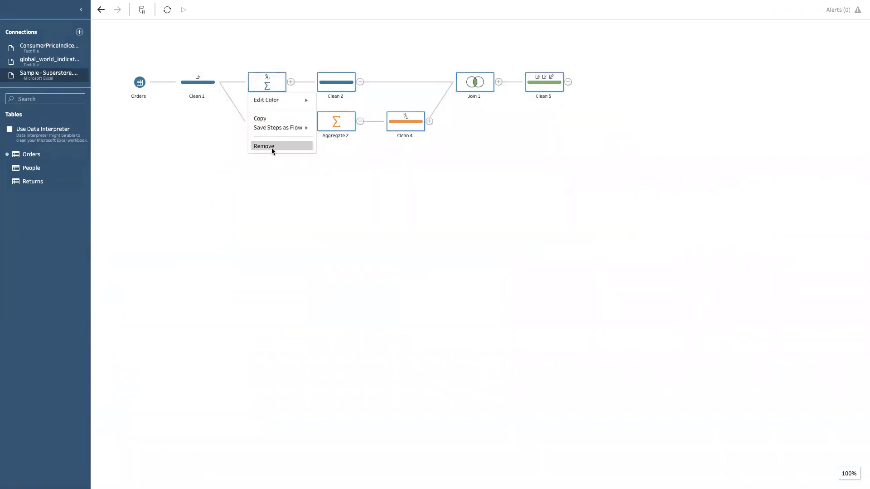
click(271, 146)
Add a script step after Clean 1 and set its connection type to Tableau Python (TabPy) Server
click(221, 81)
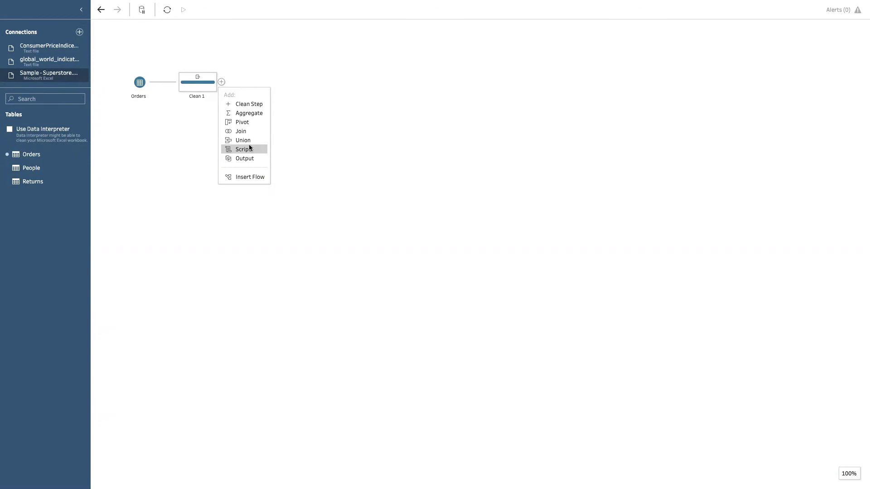
click(248, 148)
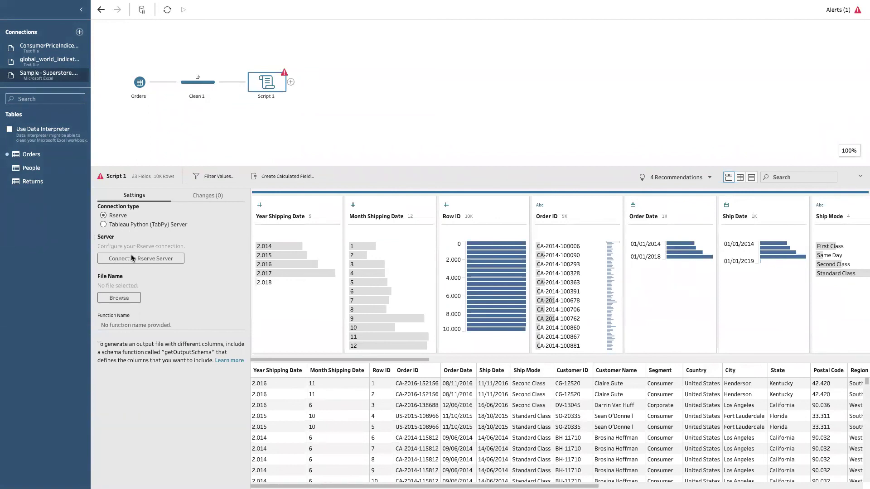
click(105, 225)
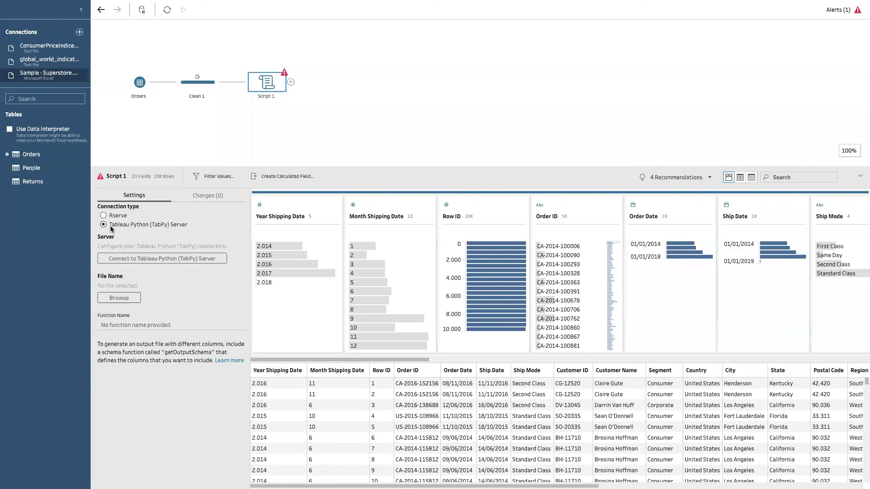
click(103, 216)
click(104, 225)
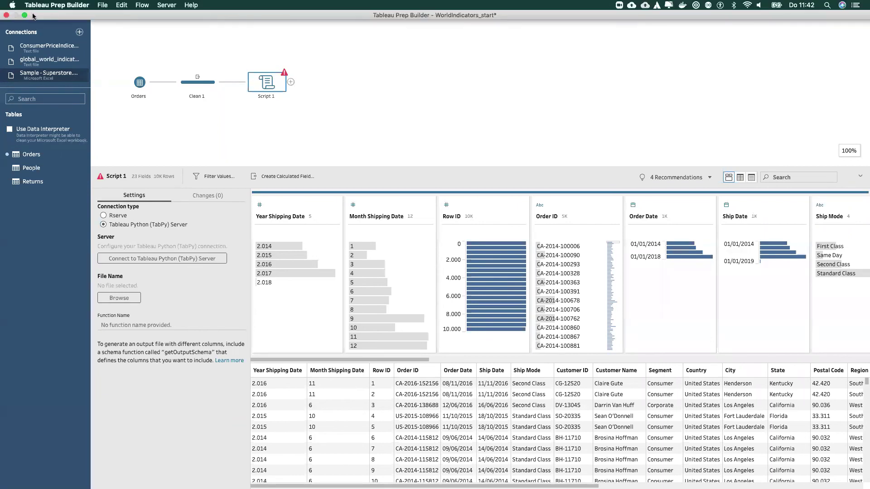
Switch to Terminal, change to the tabpy folder and start the TabPy server with ./startup.sh
click(26, 17)
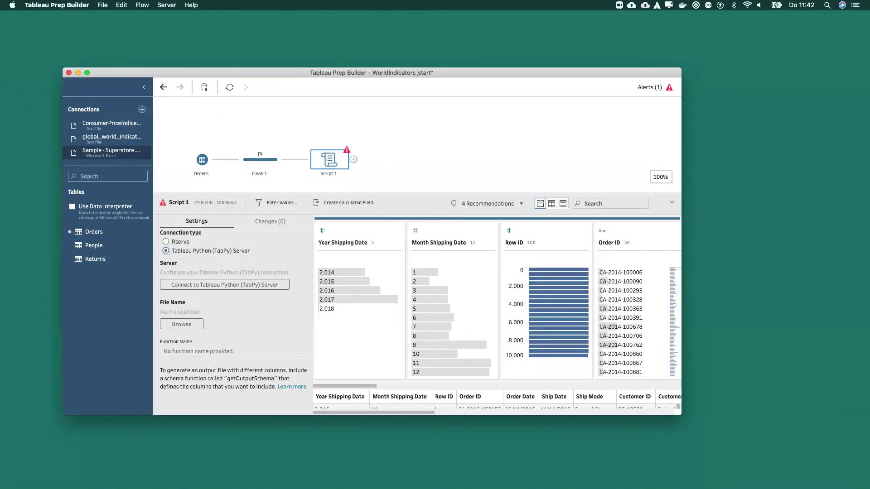
click(12, 244)
text(cd tabpy)
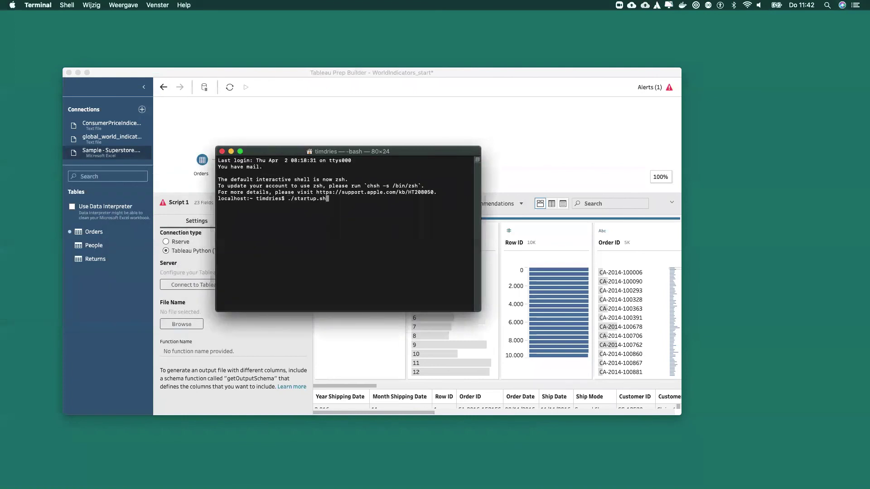
key(Return)
text(cd tabpy)
key(Up)
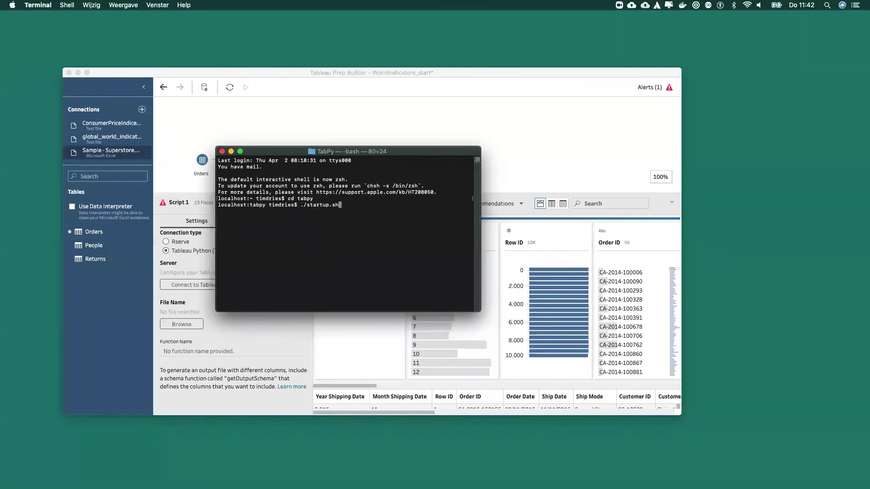
key(Return)
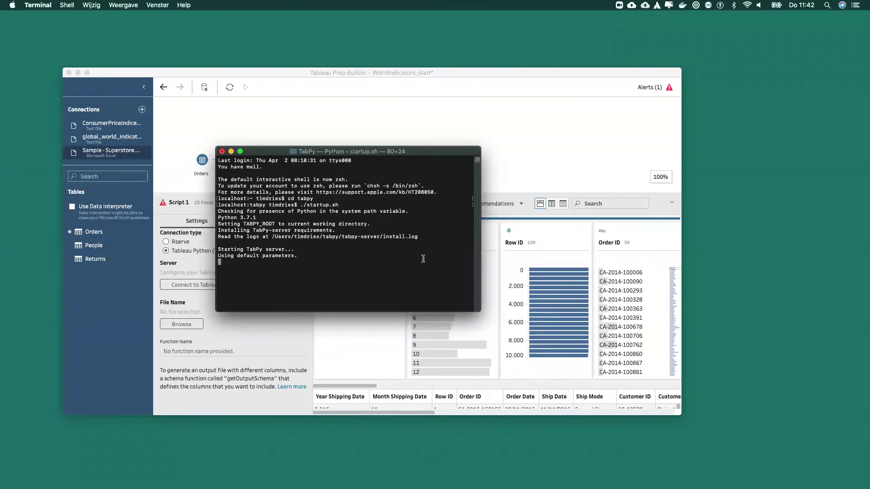
Enlarge the Terminal window, highlight the port the TabPy web service listens on, and minimise the window
drag(476, 308, 569, 367)
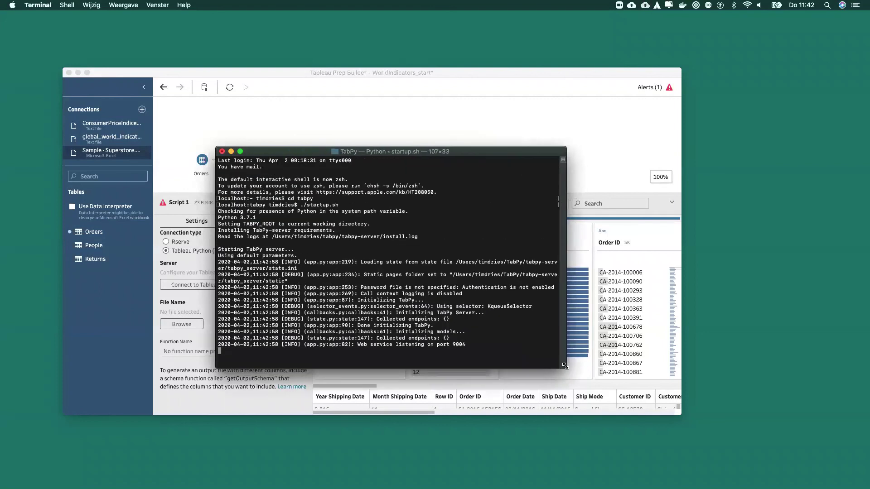
drag(465, 345, 424, 343)
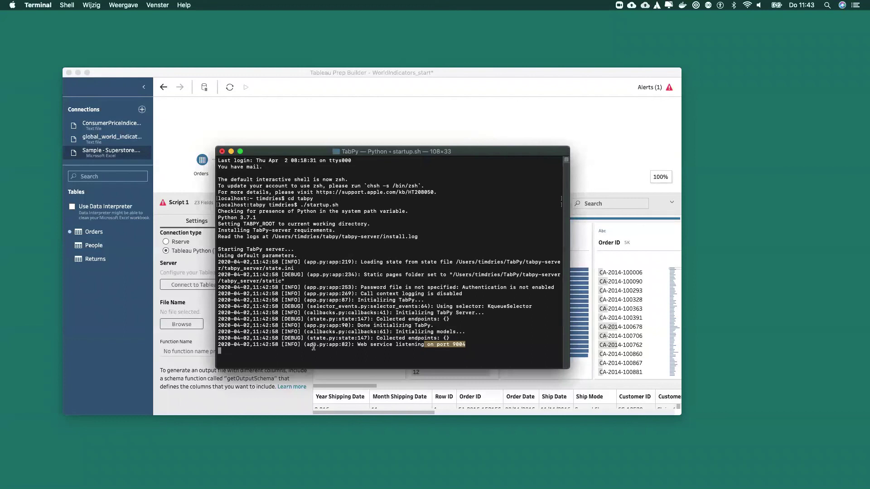
drag(466, 344, 447, 344)
click(231, 152)
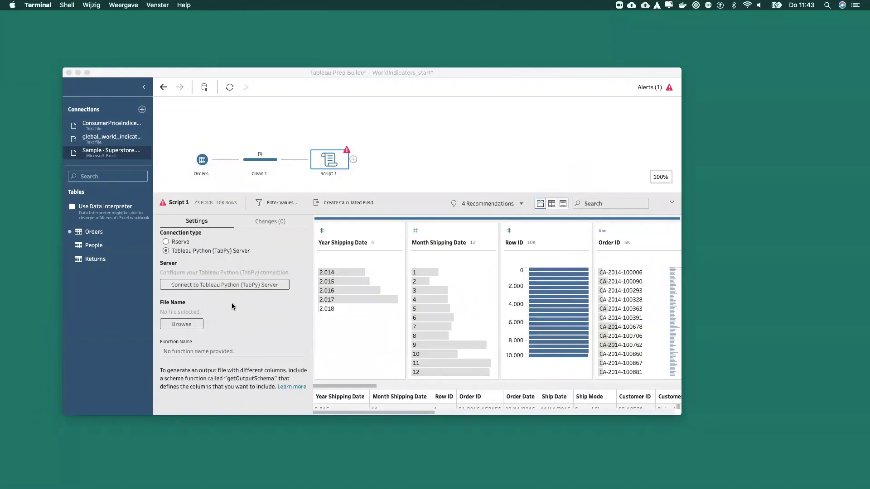
Connect the script step to the TabPy server at localhost, port 9004, without SSL, and return Tableau Prep Builder to full screen
click(208, 283)
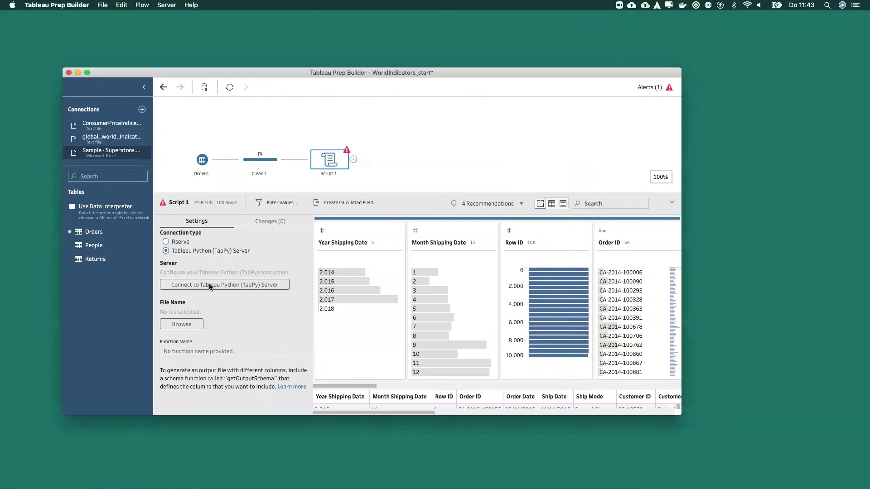
click(240, 286)
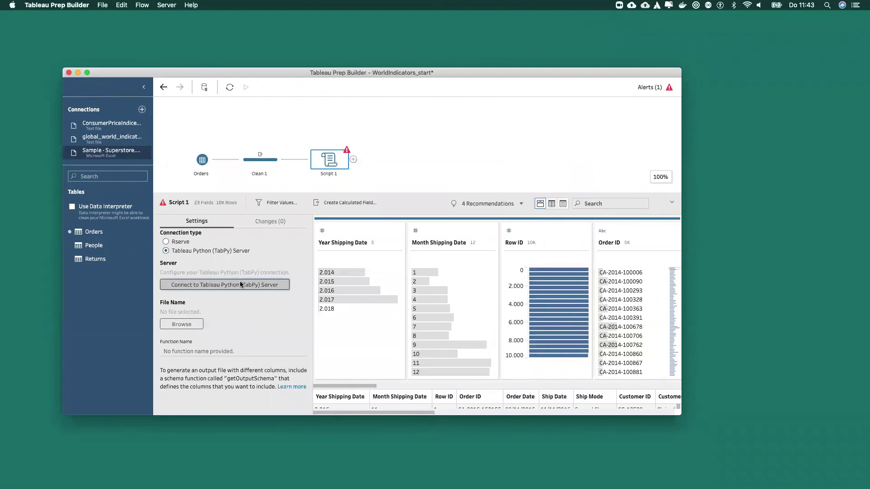
click(334, 233)
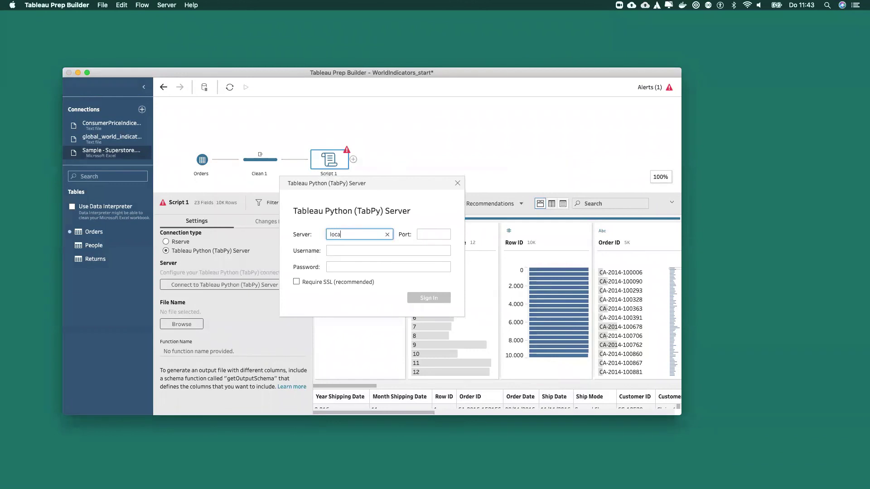
click(421, 235)
text(9004)
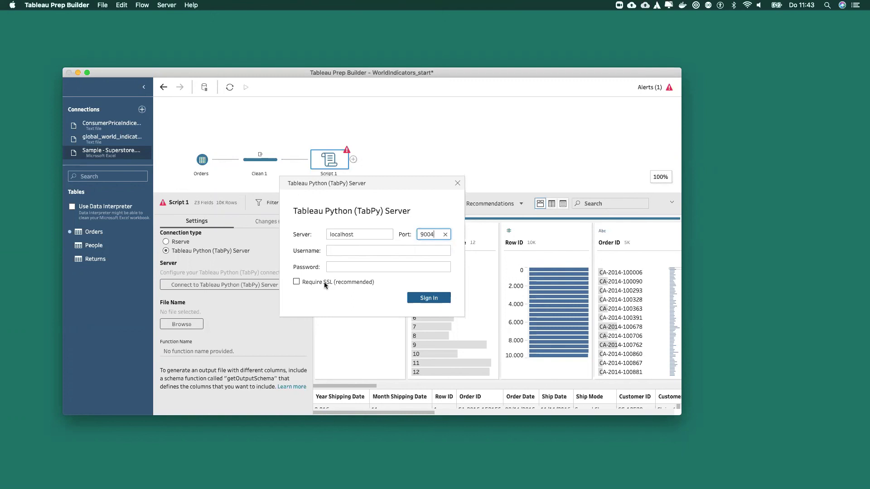
click(433, 298)
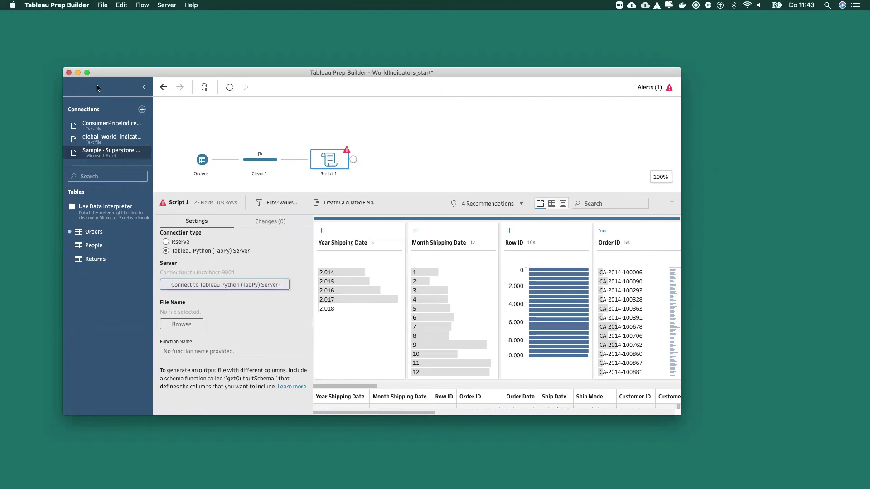
click(87, 73)
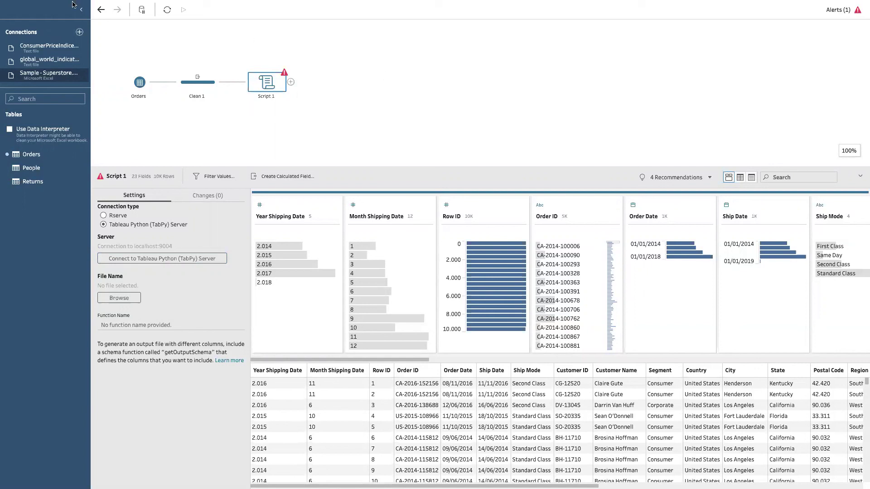
Take Tableau Prep Builder out of full screen, switch to Chrome and log in to Trailhead with the Google account
click(26, 16)
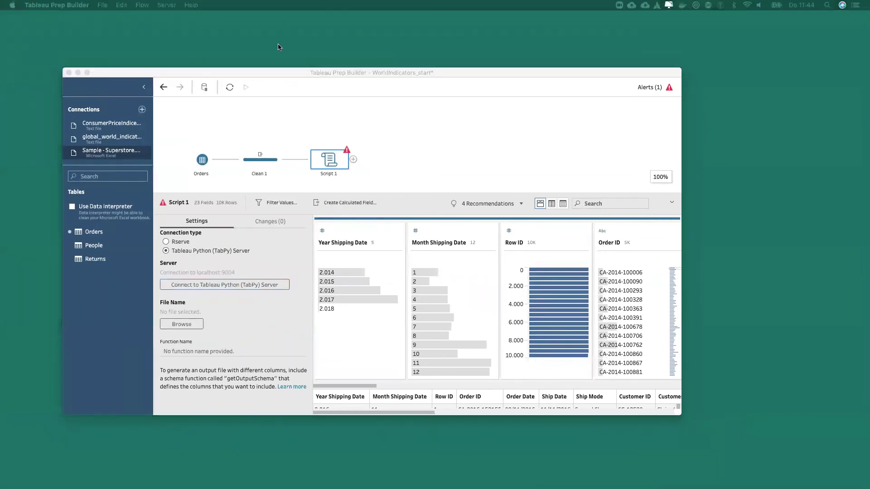
key(super+Tab)
click(167, 48)
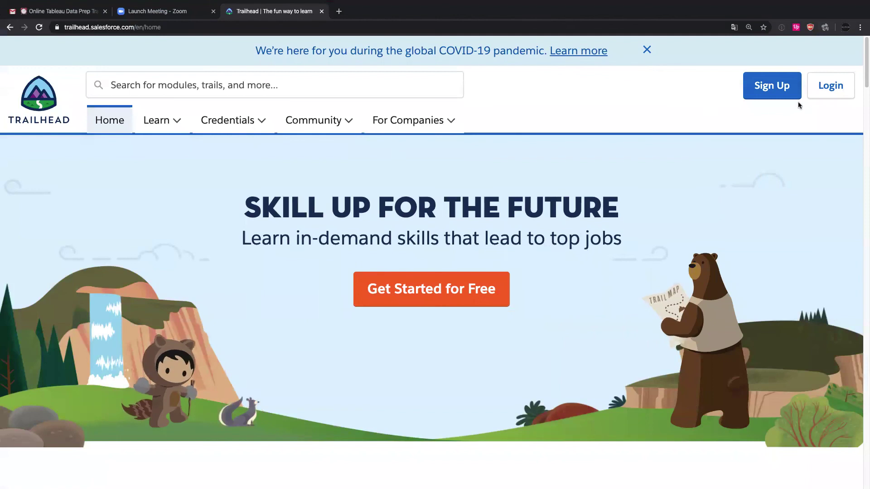
click(830, 86)
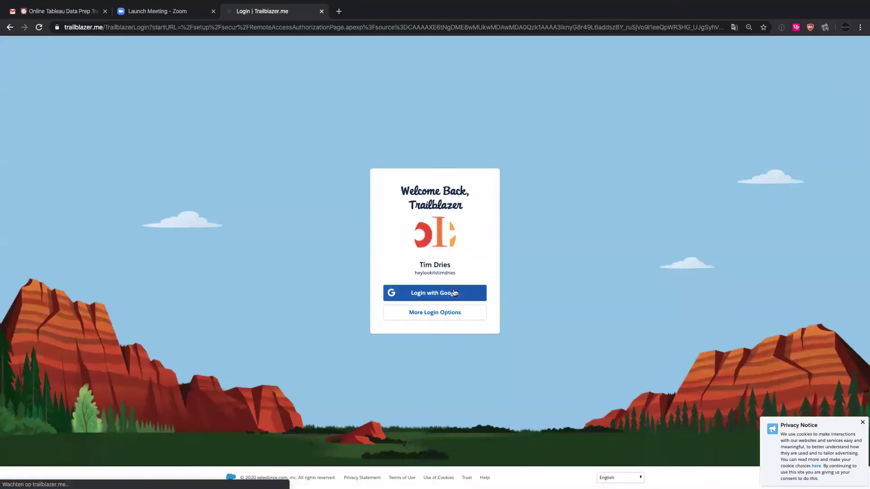
click(452, 292)
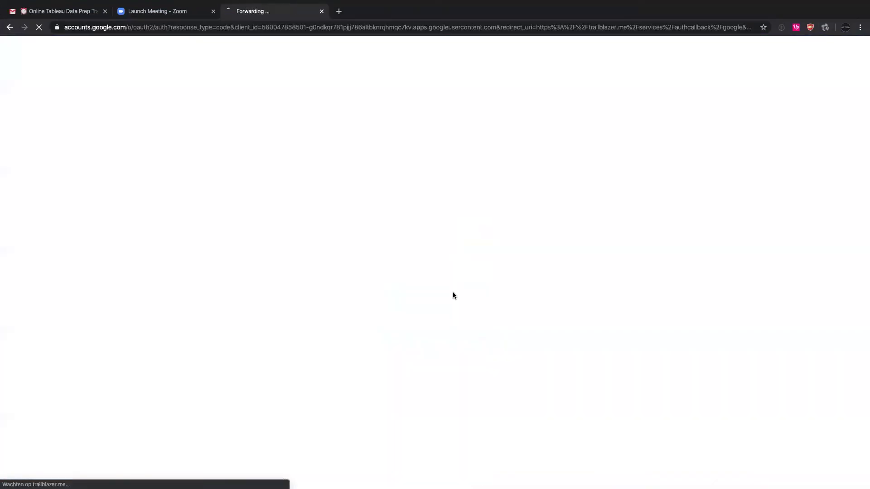
click(395, 258)
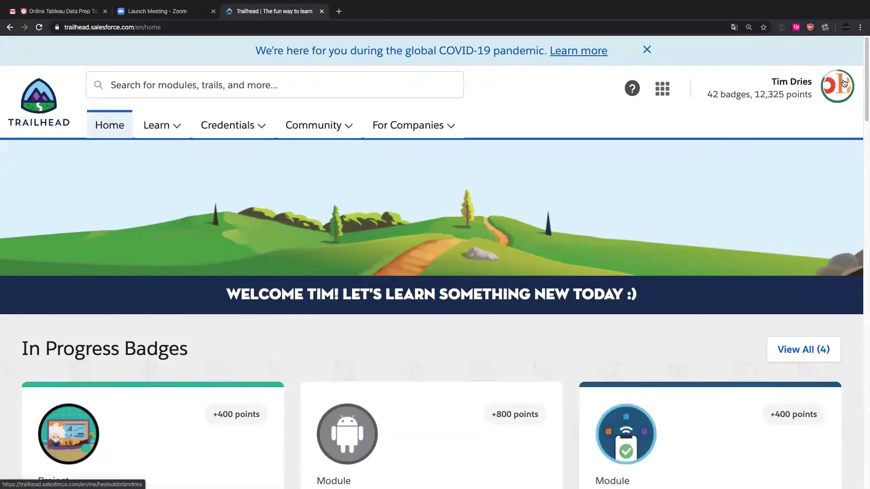
Open the Trailblazer profile to view its rank, badges and points, and minimise the Chrome window
click(837, 86)
click(711, 216)
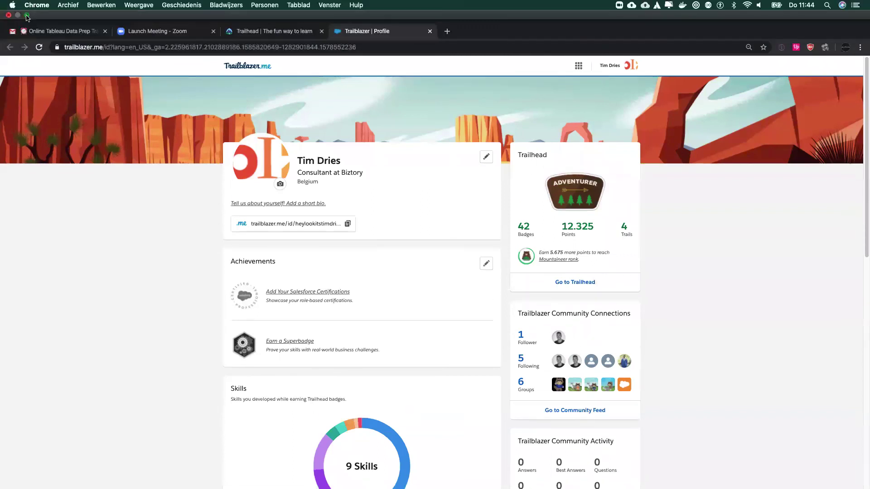
click(26, 31)
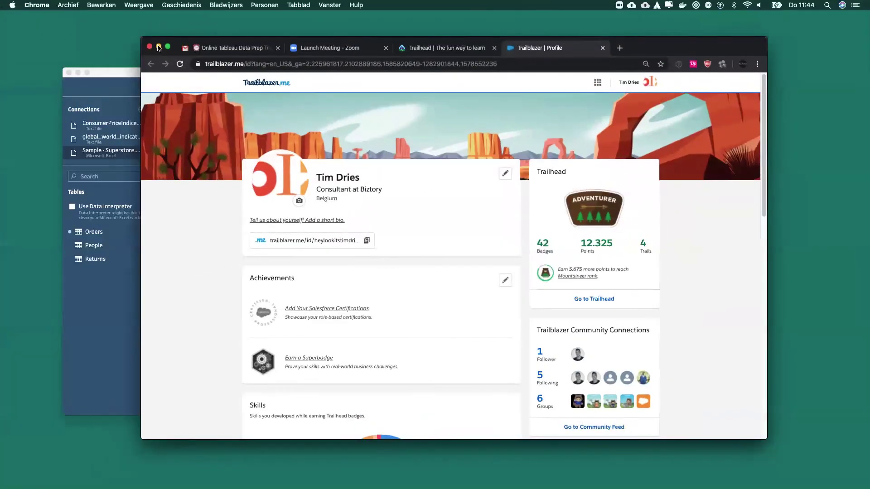
click(157, 41)
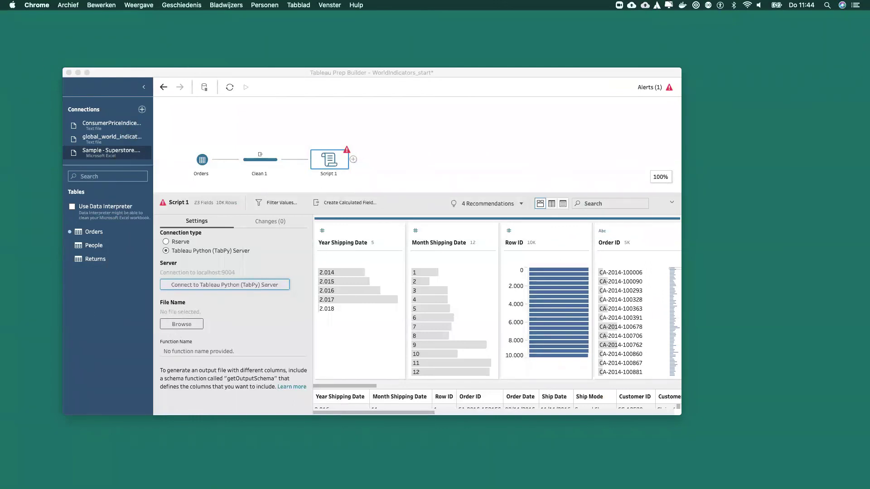
End the PowerPoint slide show and minimise the PowerPoint and Tableau Prep Builder windows to reach Finder
key(ctrl+Right)
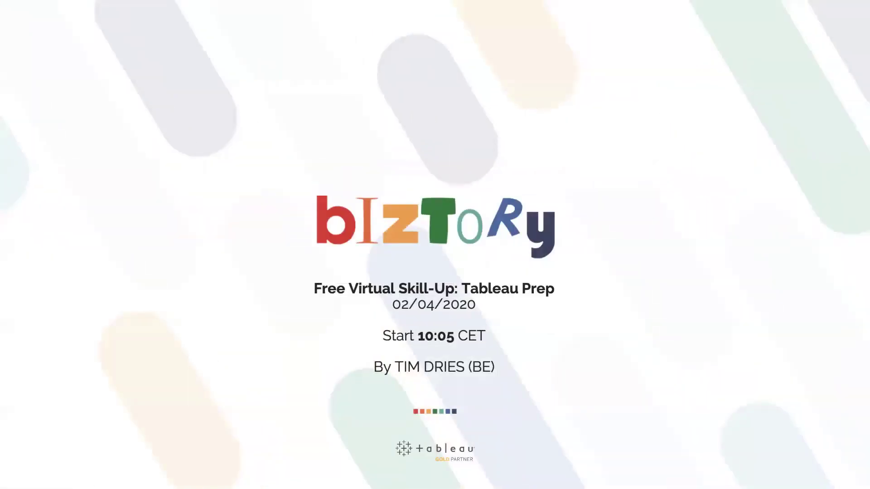
key(Escape)
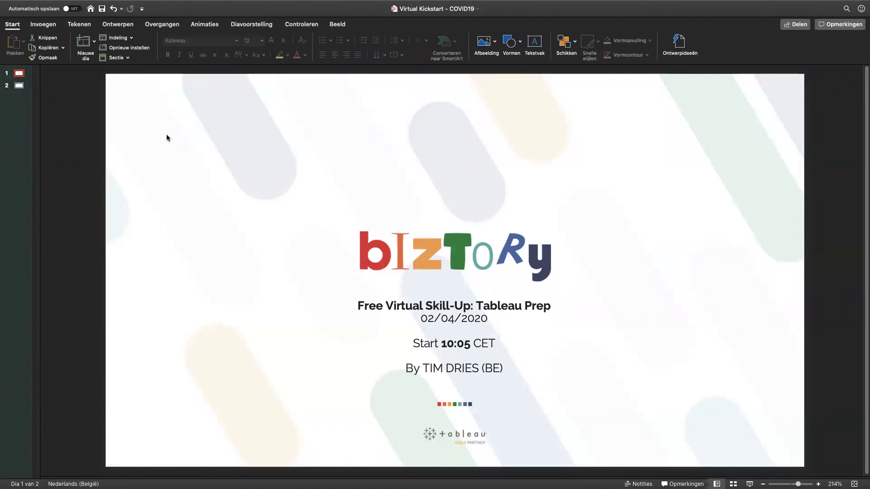
mouse_move(98, 4)
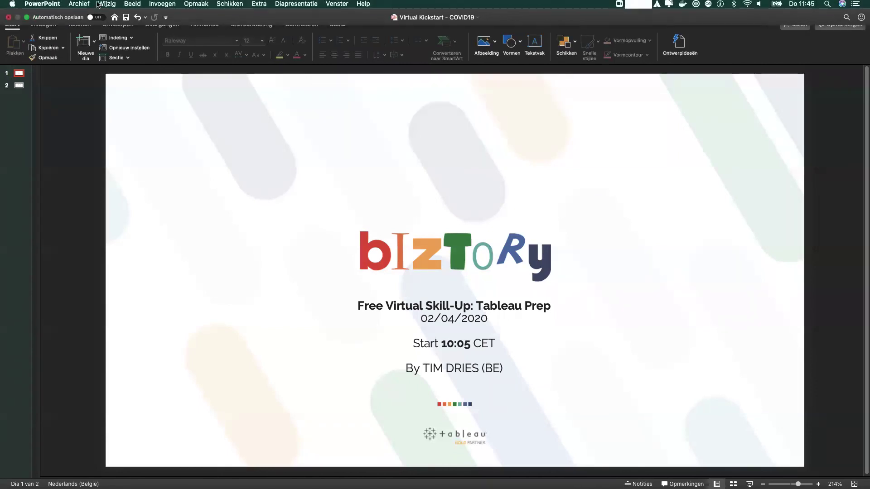
click(26, 17)
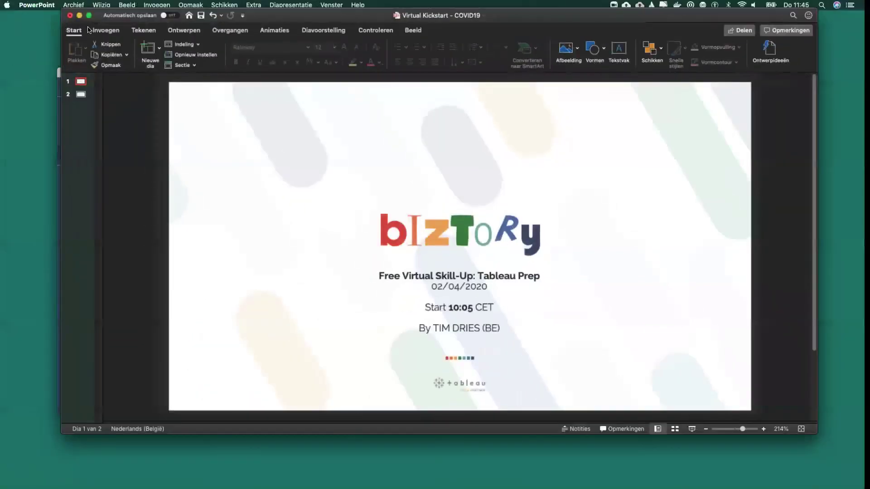
click(79, 15)
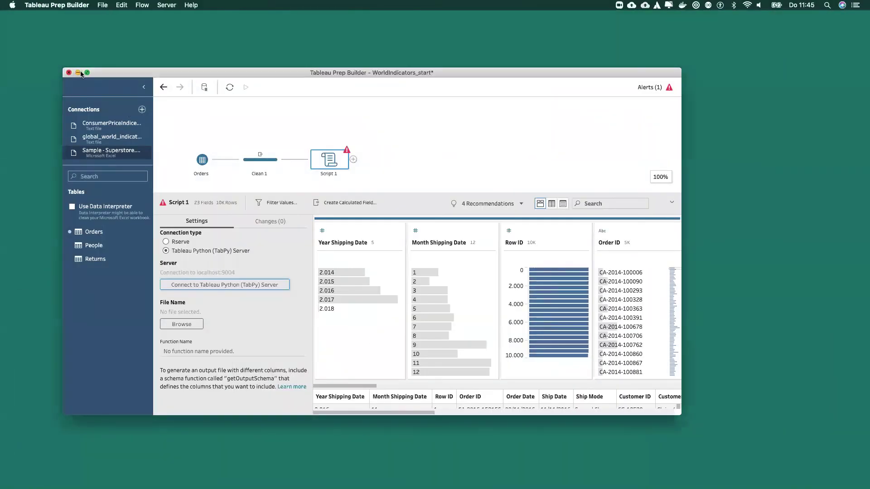
click(78, 73)
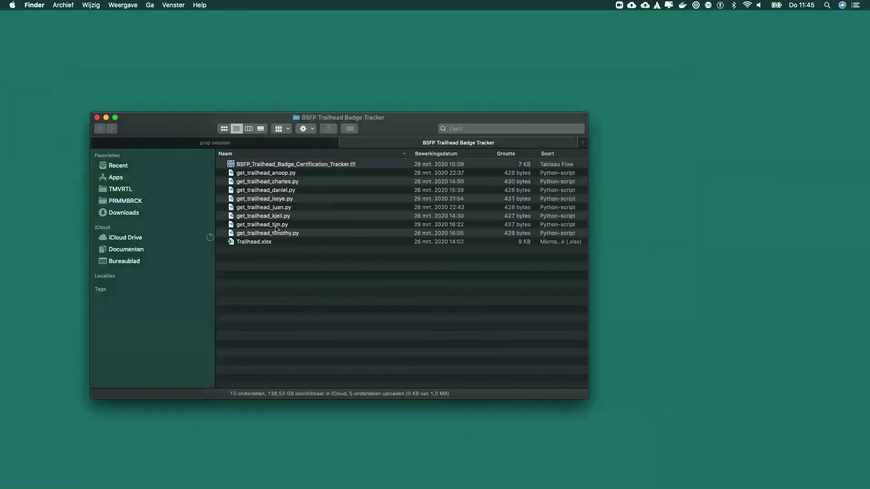
Preview get_trailhead_tim.py from the BSFP Trailhead Badge Tracker folder in an enlarged preview window, and close the preview
click(278, 224)
key(space)
drag(618, 299, 754, 276)
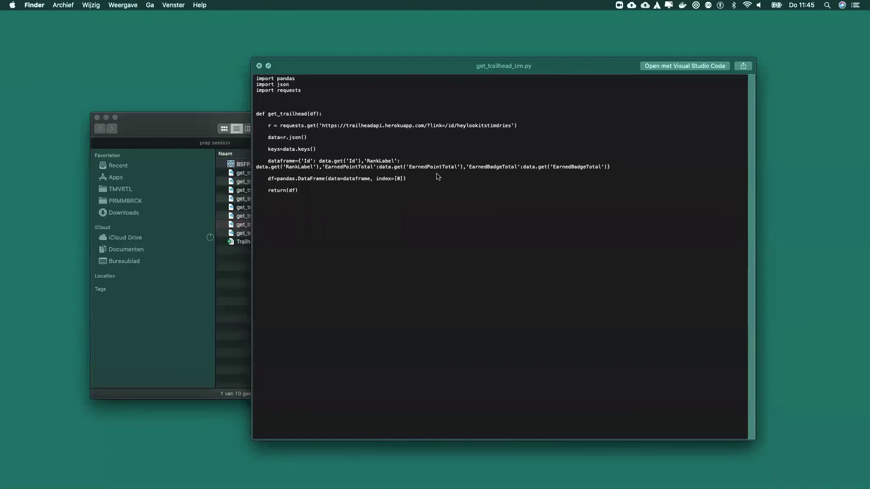
key(space)
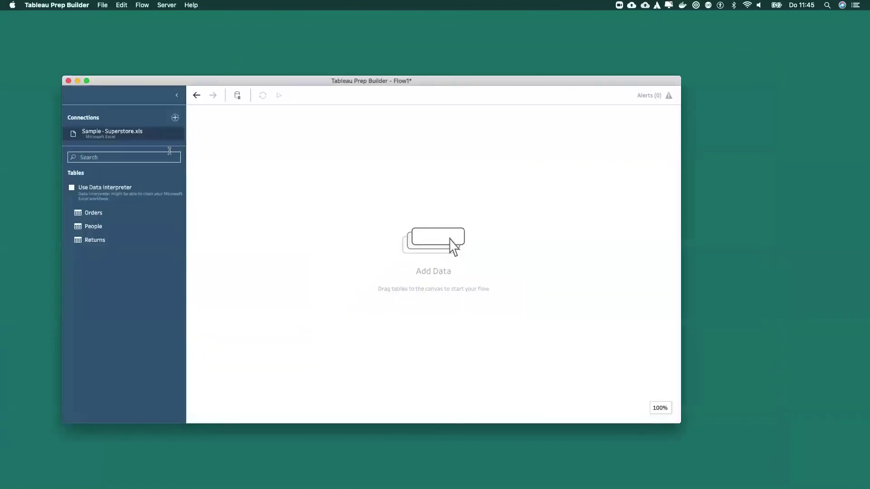
In Tableau Prep Builder's Flow1, connect to the Excel file Trailhead.xlsx in the BSFP Trailhead Badge Tracker folder on the desktop
click(175, 117)
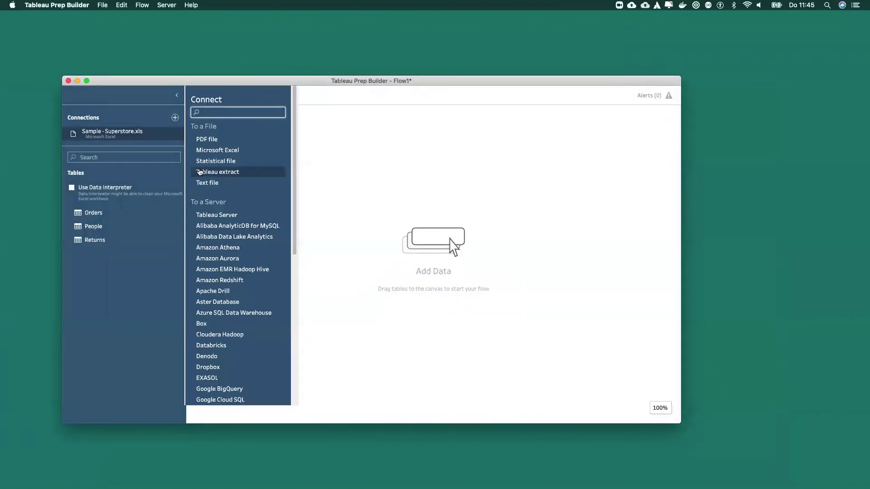
click(204, 152)
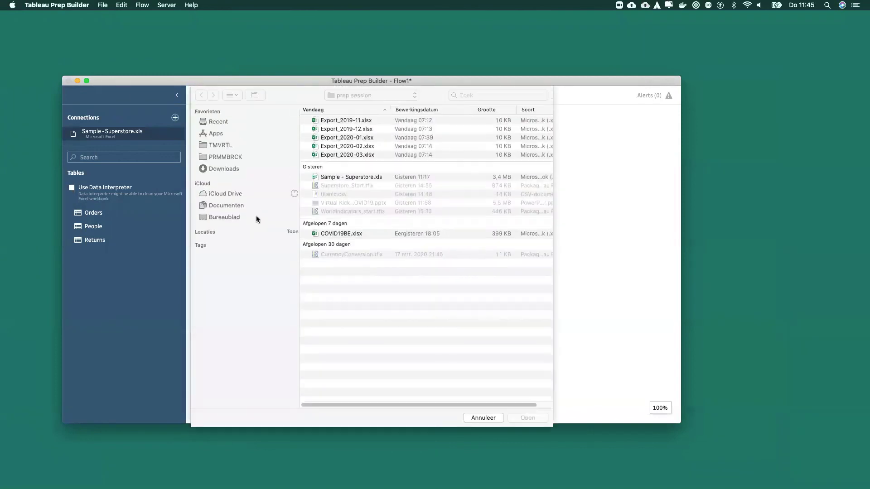
click(222, 217)
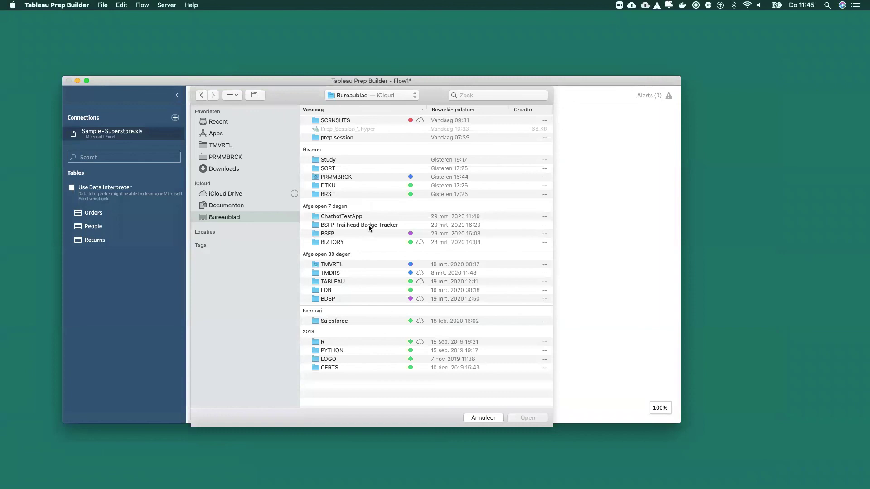
double_click(368, 225)
click(350, 197)
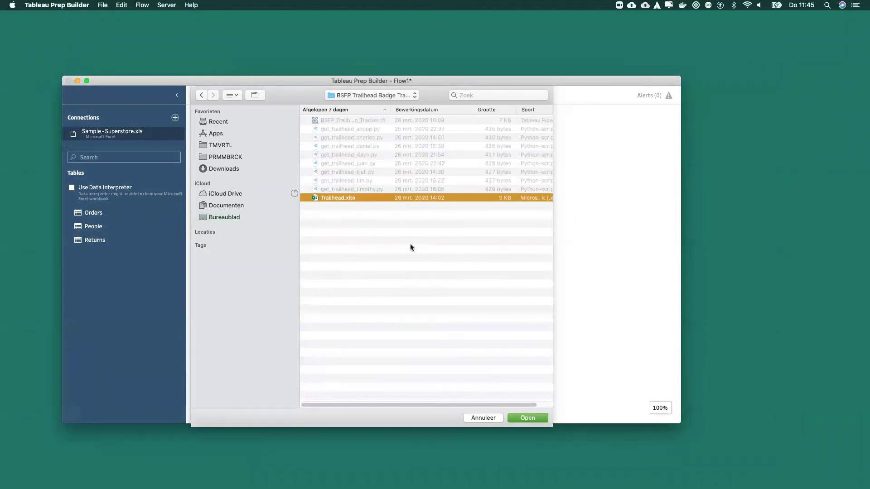
click(536, 420)
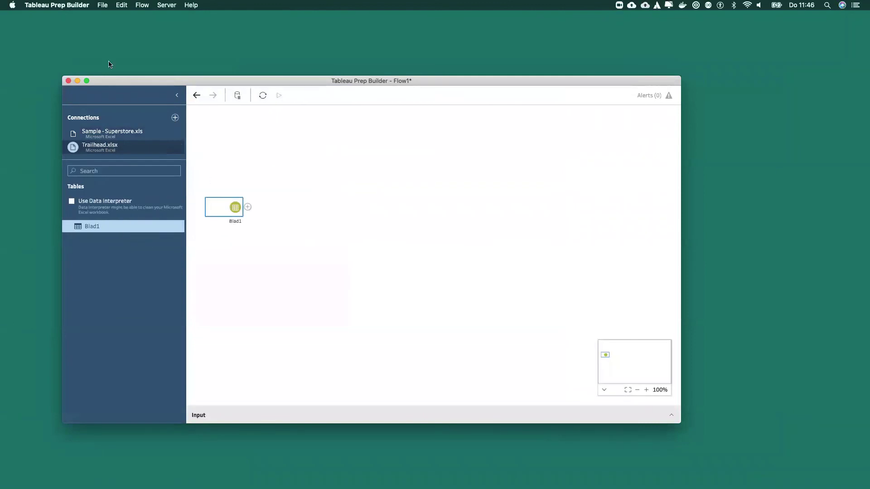
Make the Flow1 window full screen and add a clean step after the Blad1 input
click(87, 81)
click(184, 120)
click(207, 141)
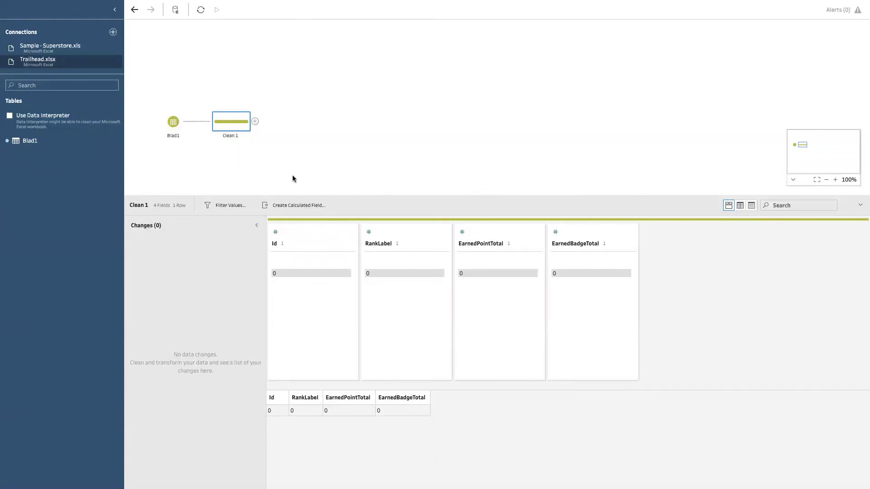
Add a script step after Clean 1 and connect it to the TabPy server at localhost, port 9004, without SSL
click(254, 121)
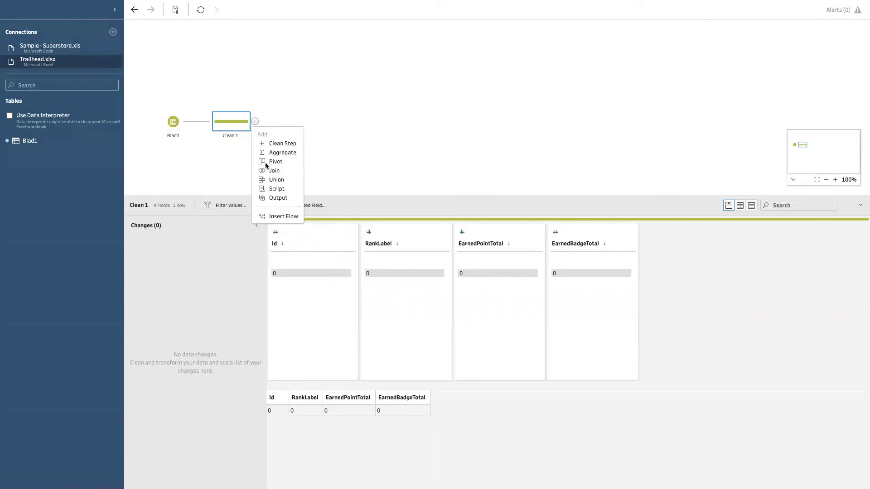
click(278, 187)
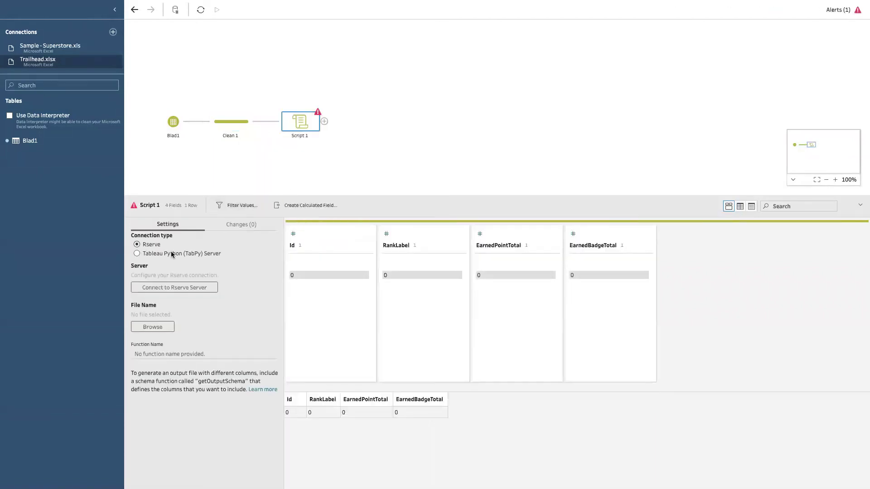
click(162, 290)
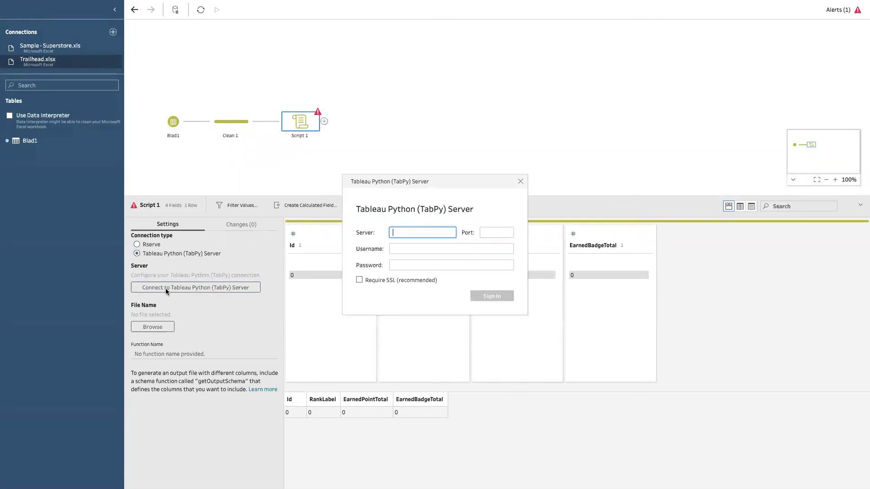
text(localhost)
click(495, 233)
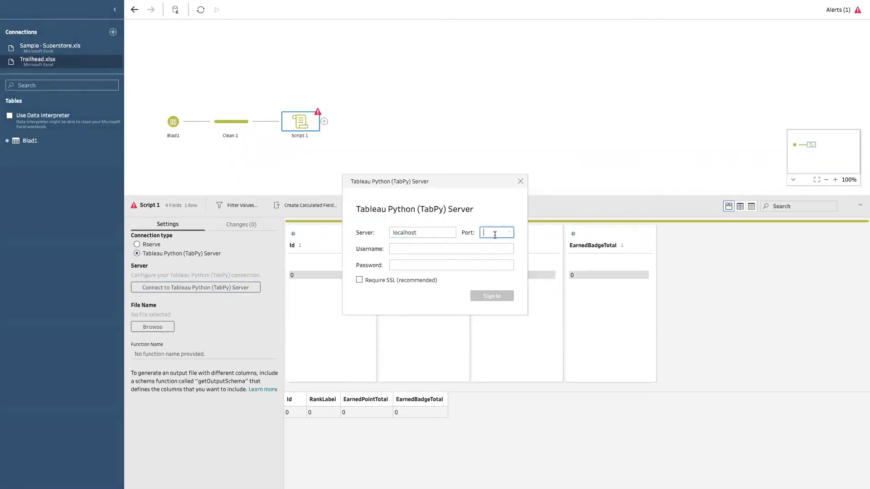
text(9004)
click(504, 296)
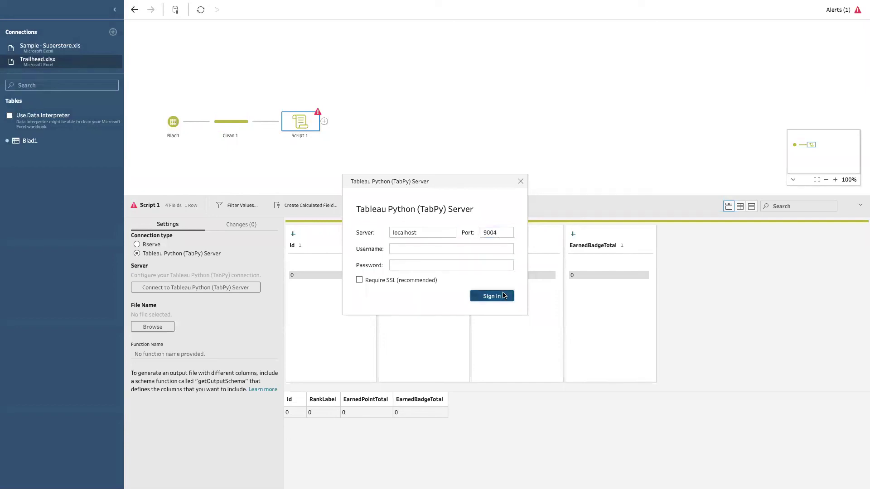
Choose get_trailhead_tim.py as the script file and open the function name for editing
click(156, 328)
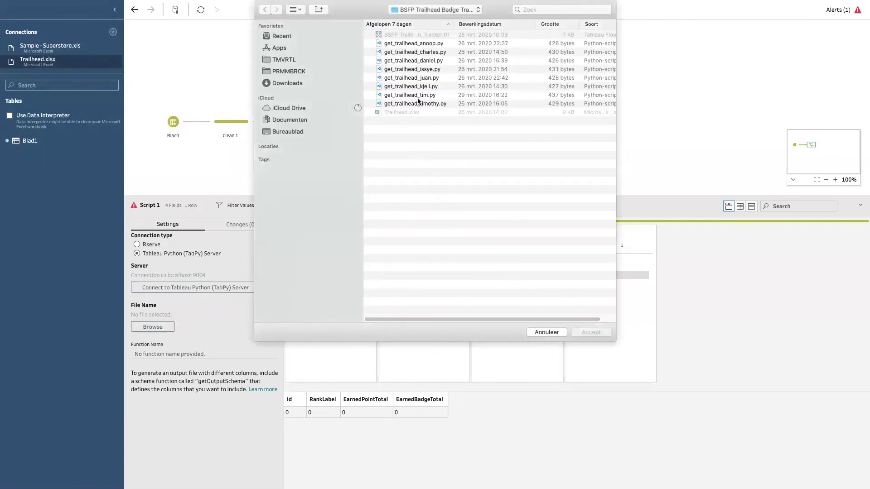
click(399, 96)
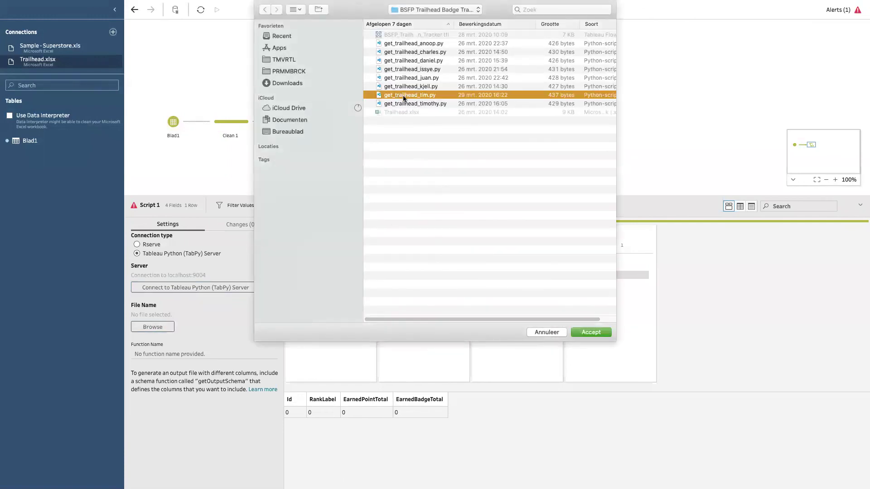
click(585, 332)
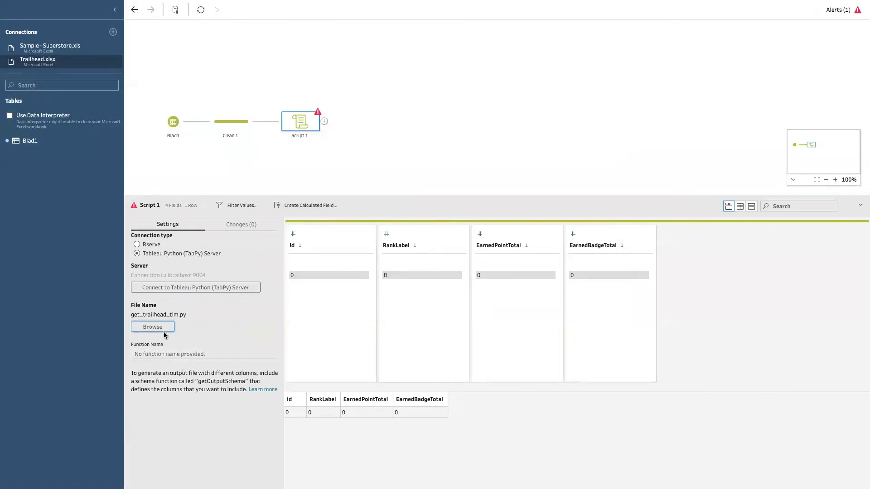
click(143, 355)
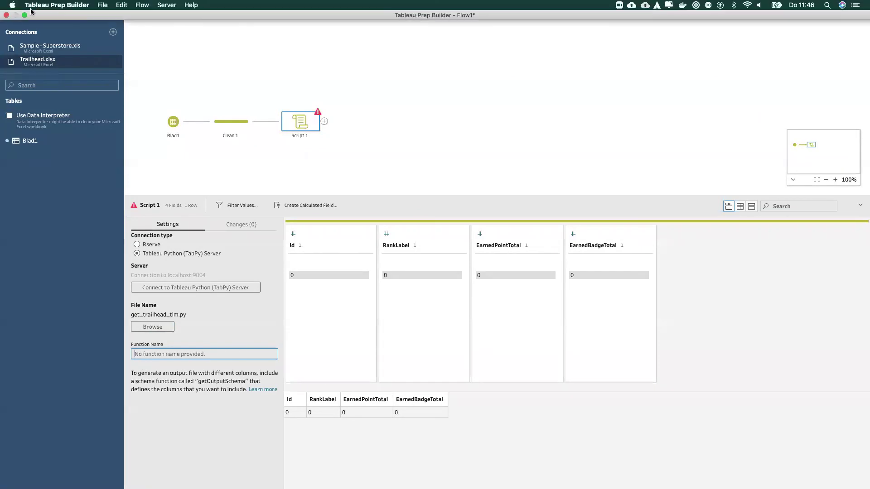
Minimise the Flow1 window, look up the function name in a preview of get_trailhead_tim.py, and return to Flow1
click(24, 14)
click(78, 82)
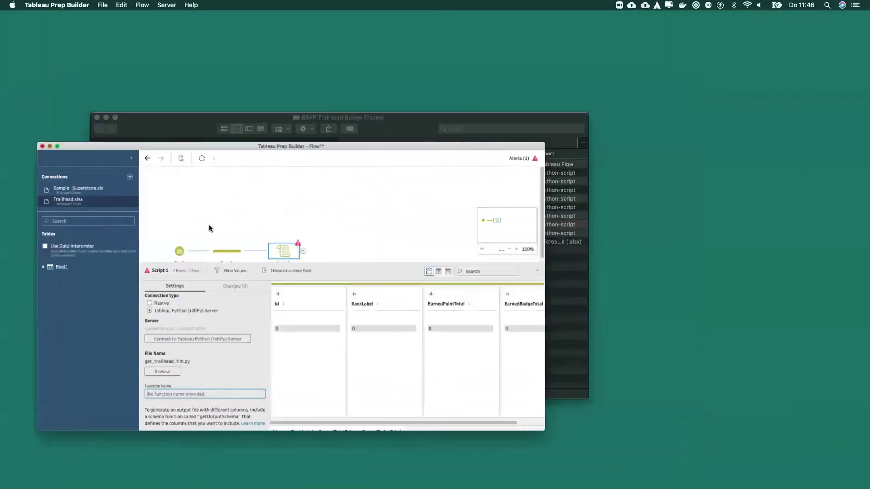
click(272, 226)
key(Return)
key(BackSpace)
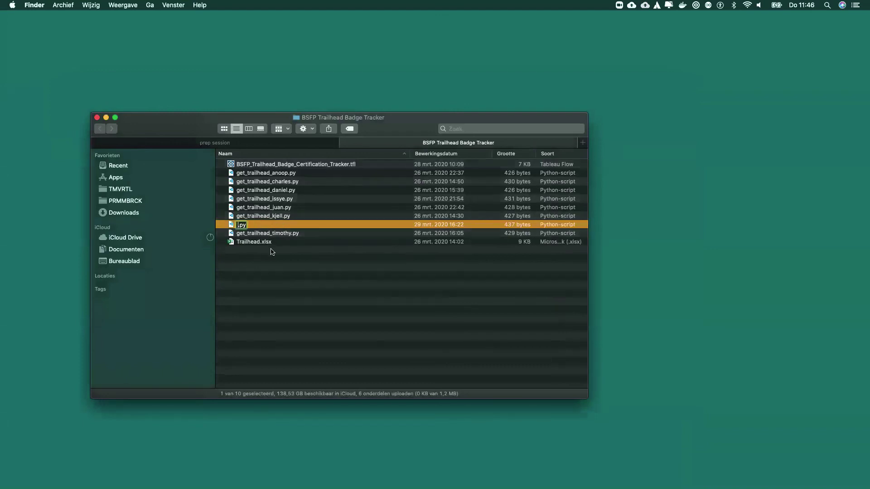
key(Escape)
key(space)
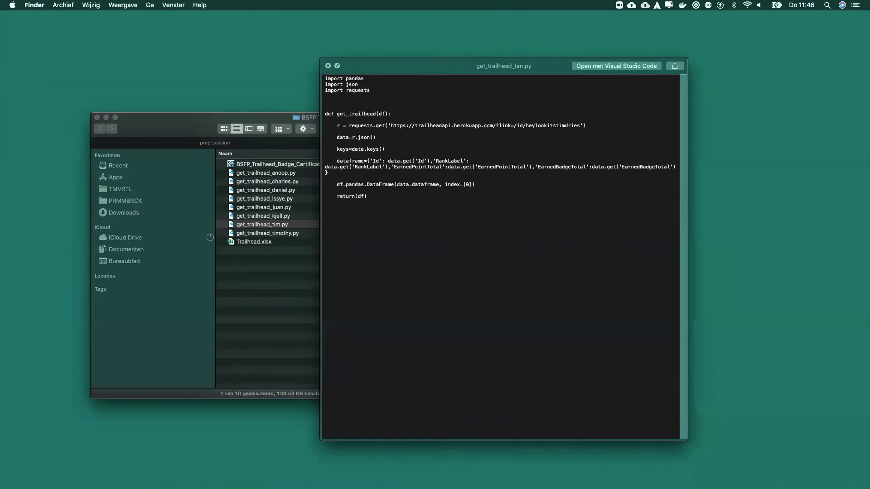
key(super+Tab)
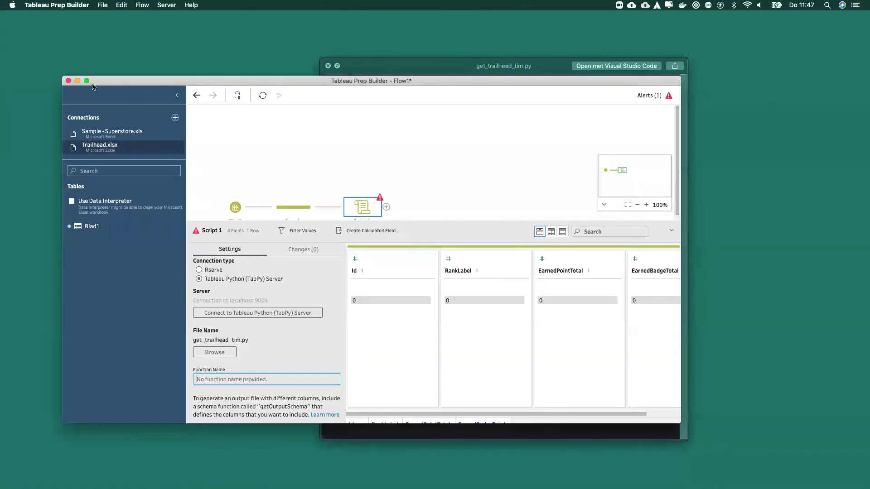
Set the script's function name to get_trailhead and add a clean step after Script 1
drag(156, 83, 160, 83)
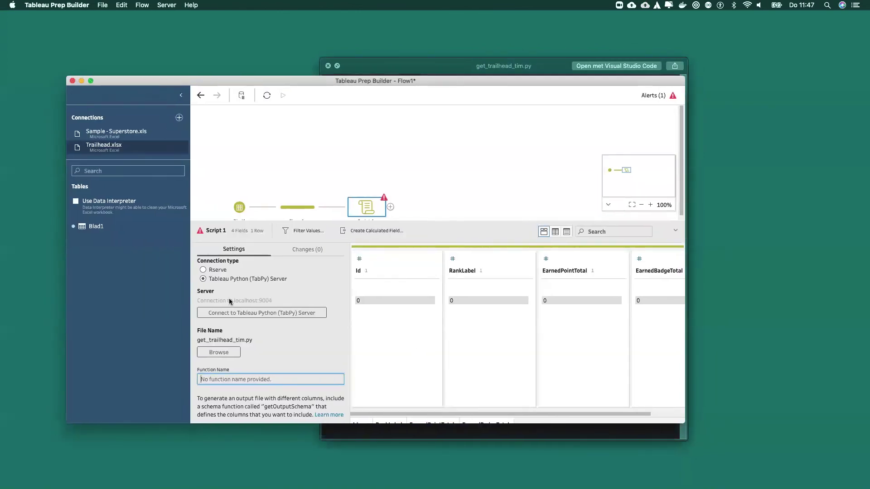
text(get_trailhead)
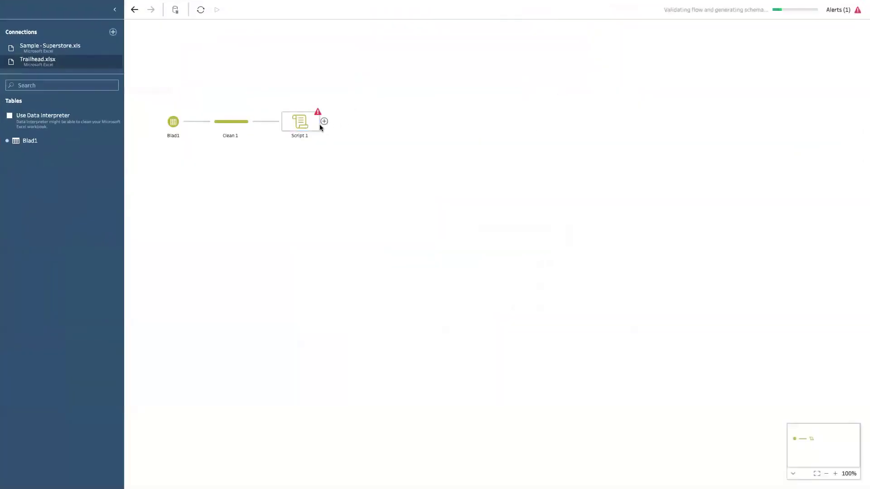
click(324, 121)
click(345, 142)
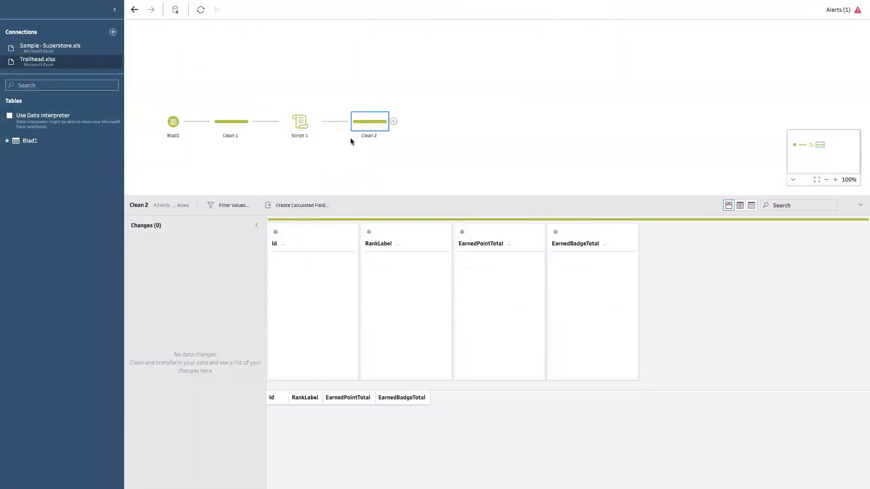
Read the flow's error alert, review the Script 1 settings, and check the alert again from Clean 2
click(856, 10)
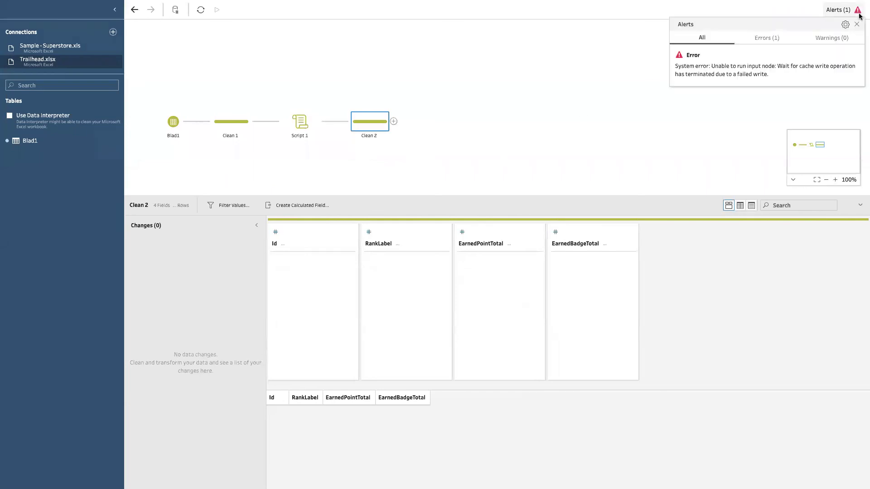
click(718, 124)
click(306, 123)
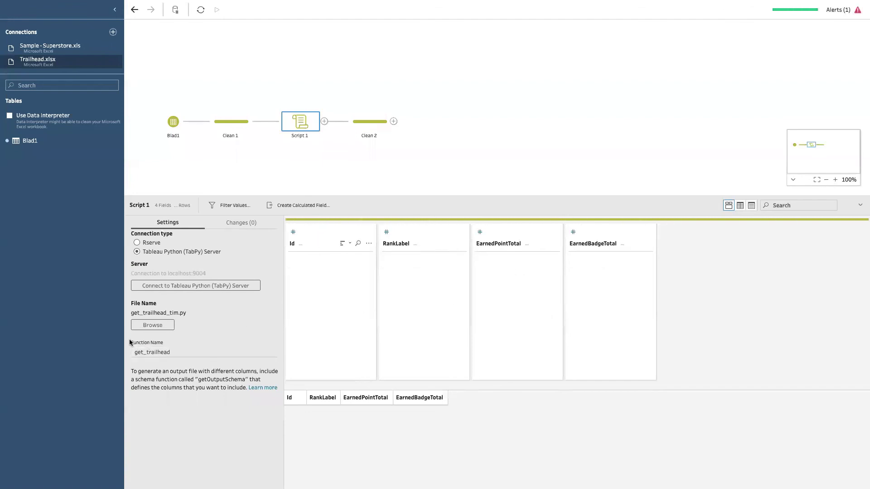
click(369, 128)
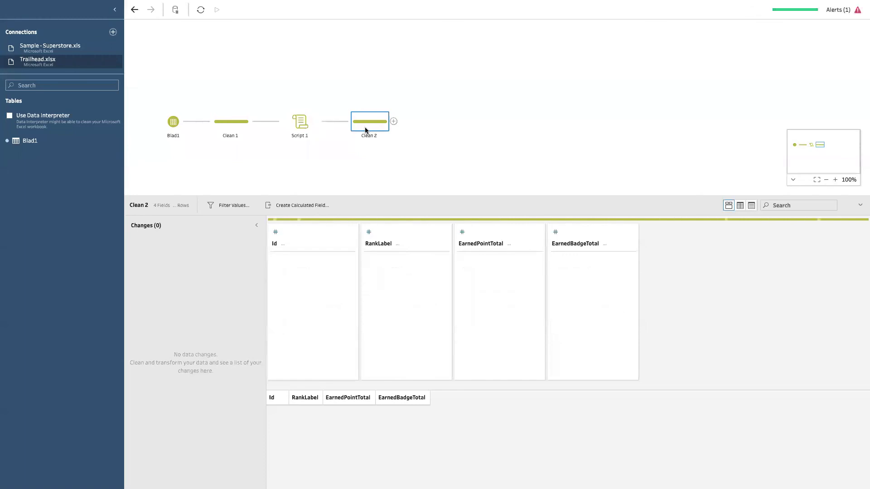
click(856, 11)
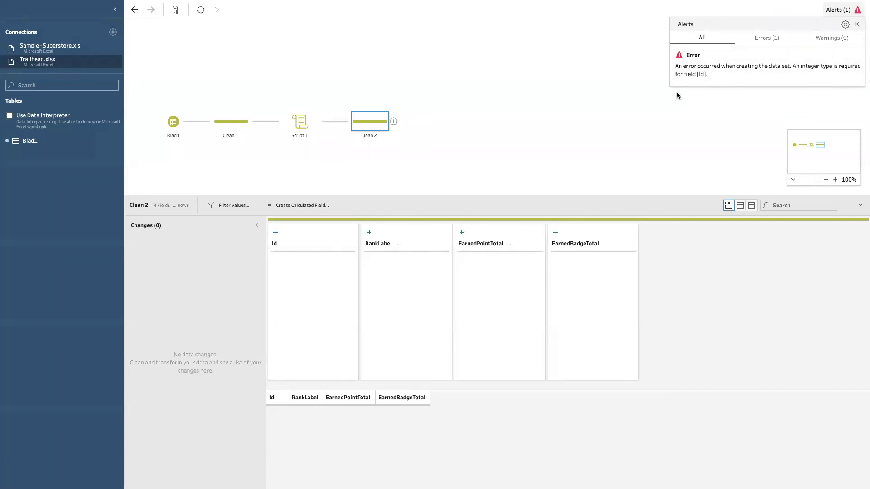
Change the Id field's data type to String in Clean 2
click(234, 118)
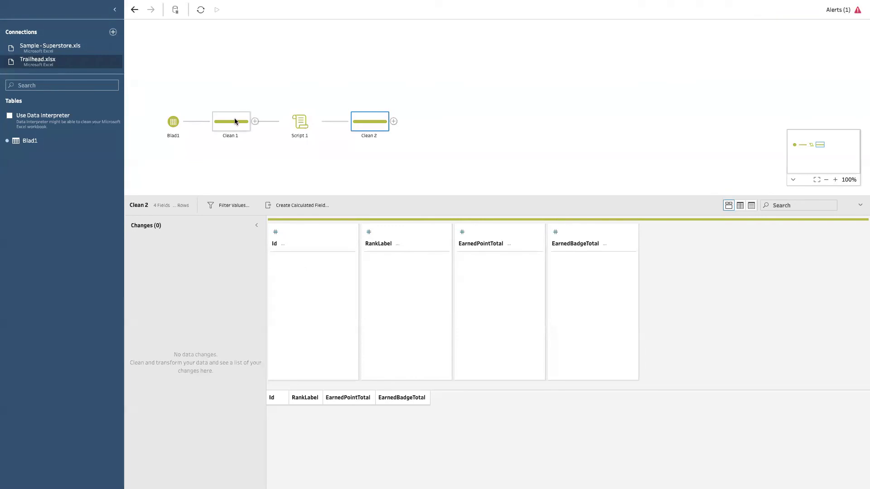
click(275, 232)
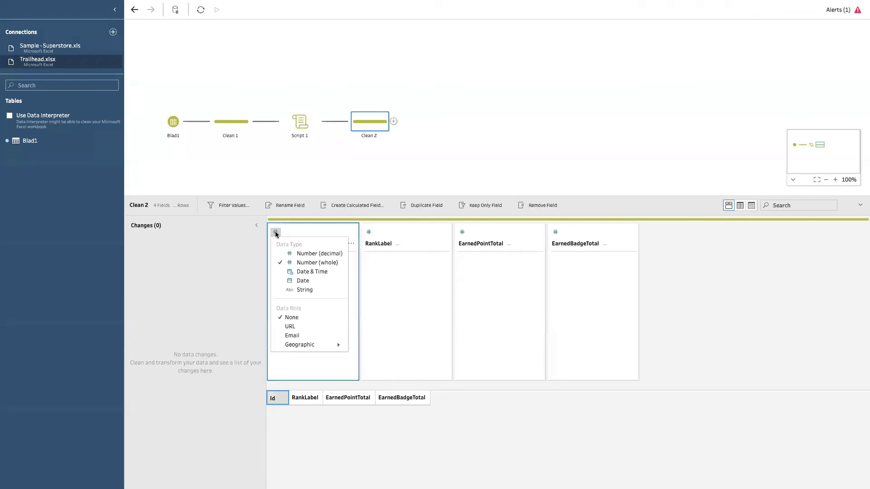
click(303, 290)
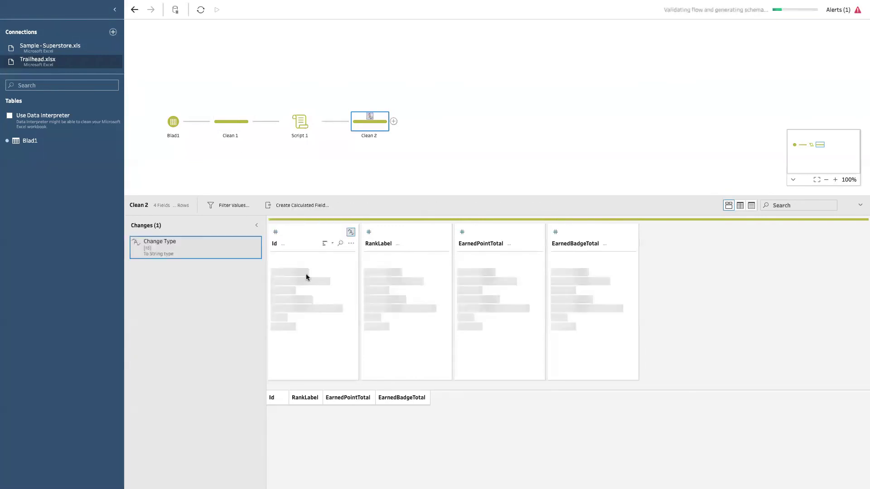
Change the RankLabel field's data type to String in Clean 1
click(240, 123)
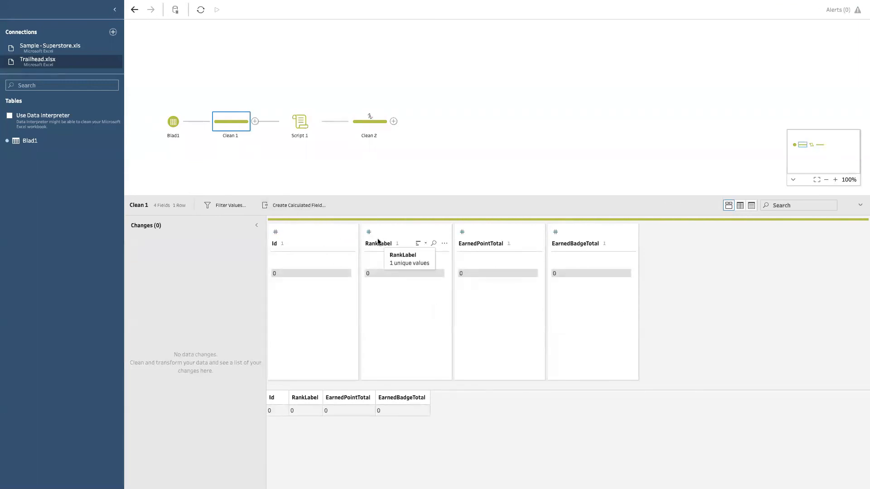
click(368, 232)
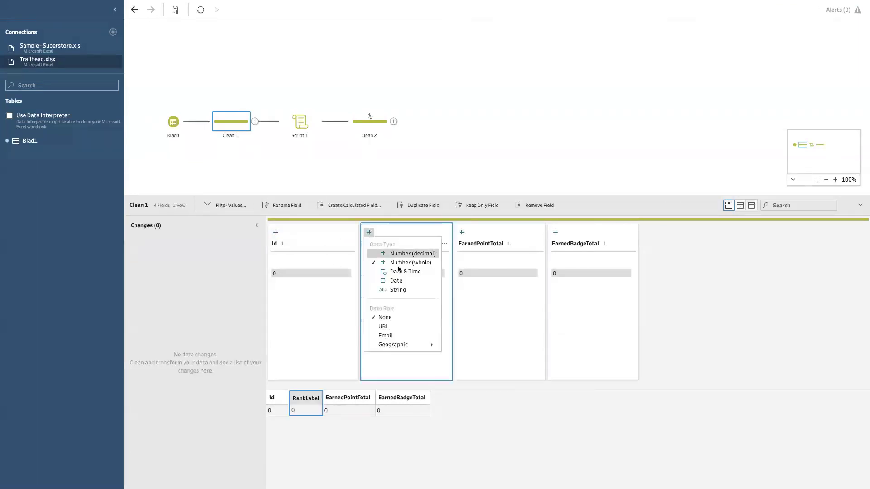
click(401, 291)
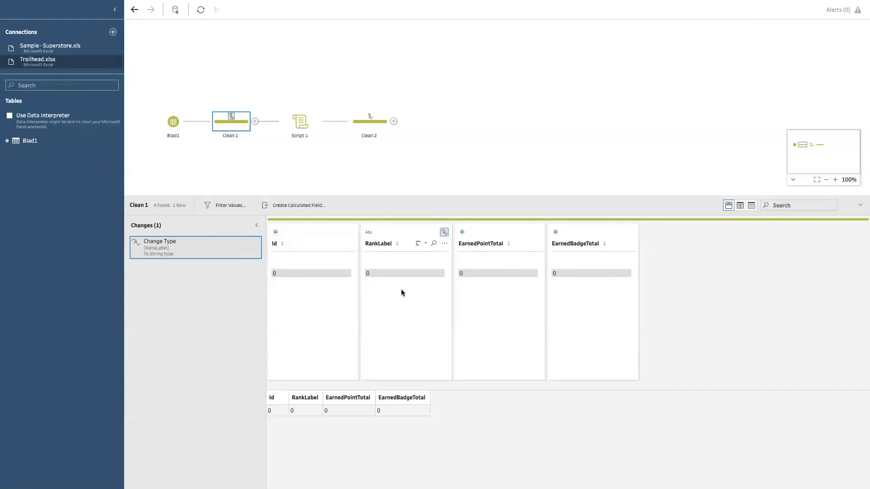
Run the flow up to Clean 2 and read its error alert
click(357, 125)
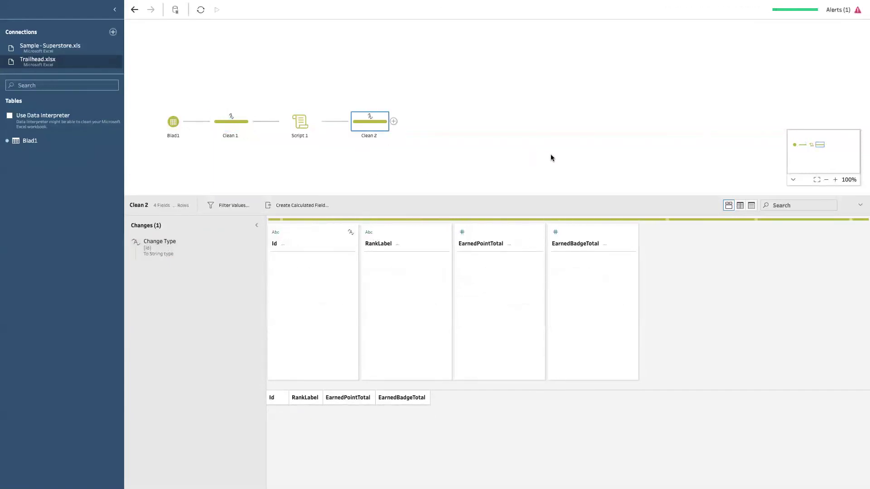
click(851, 10)
click(668, 123)
Change the Id field's data type to String in Clean 1 and load the script's output in Clean 2
click(245, 129)
click(275, 232)
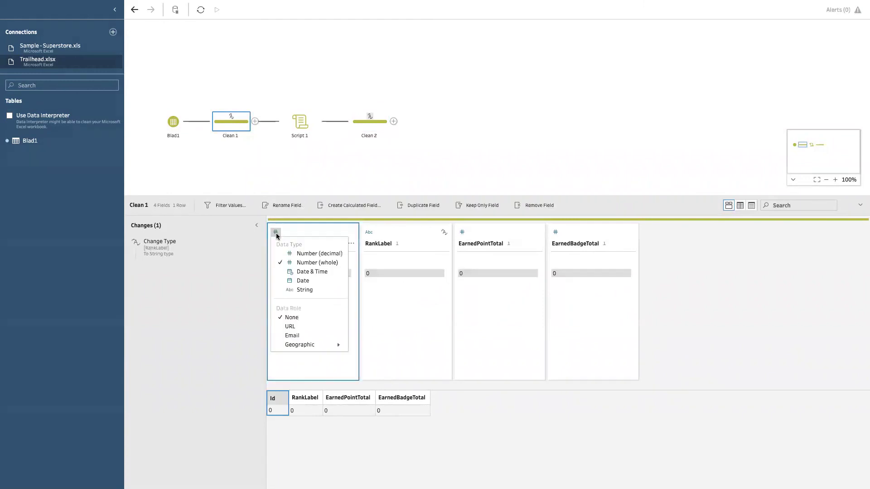
click(310, 289)
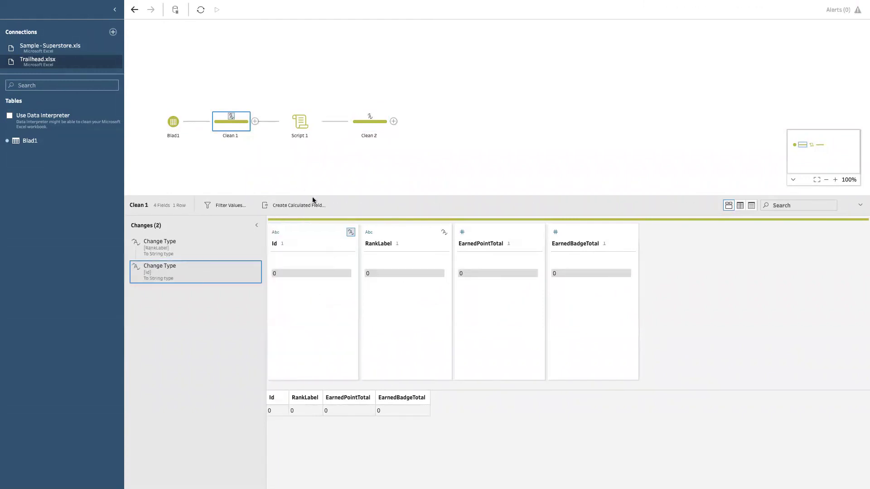
click(362, 131)
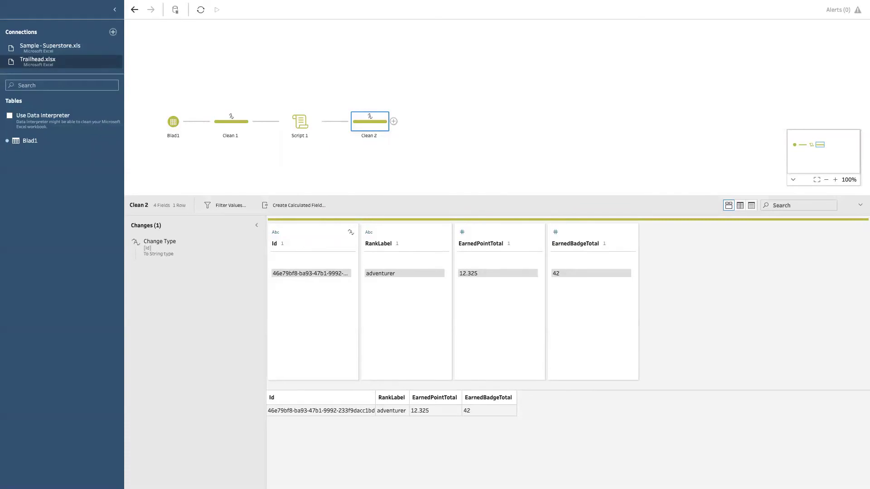
Take the Flow1 window out of full screen and move it slightly higher on the desktop
mouse_move(50, 2)
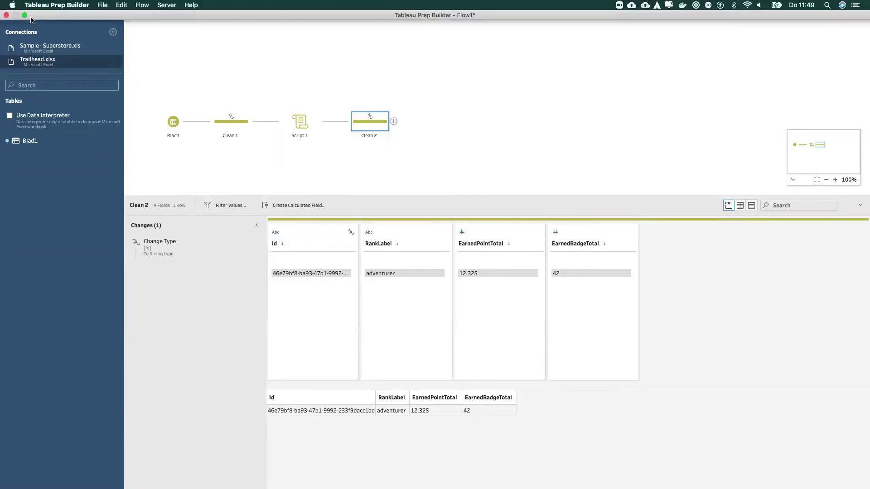
click(25, 16)
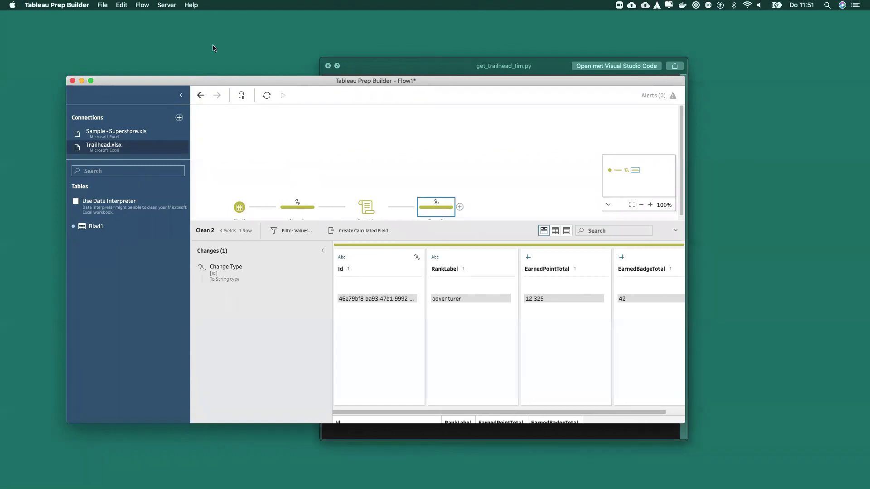
drag(196, 76, 192, 58)
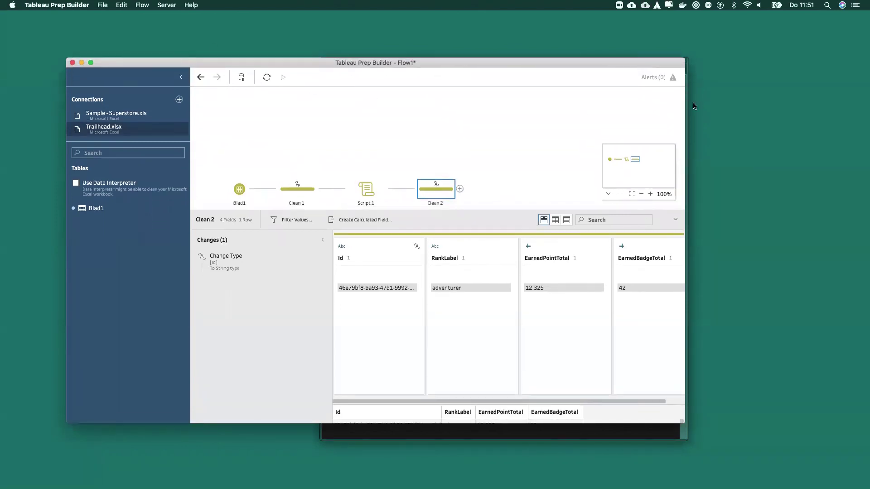
Open a new calculated field in Clean 2 and search its function reference for date
click(350, 219)
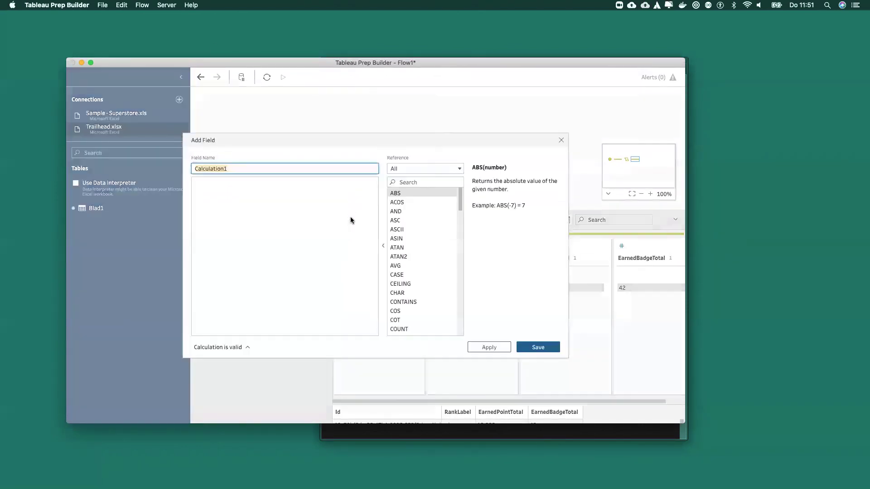
click(431, 177)
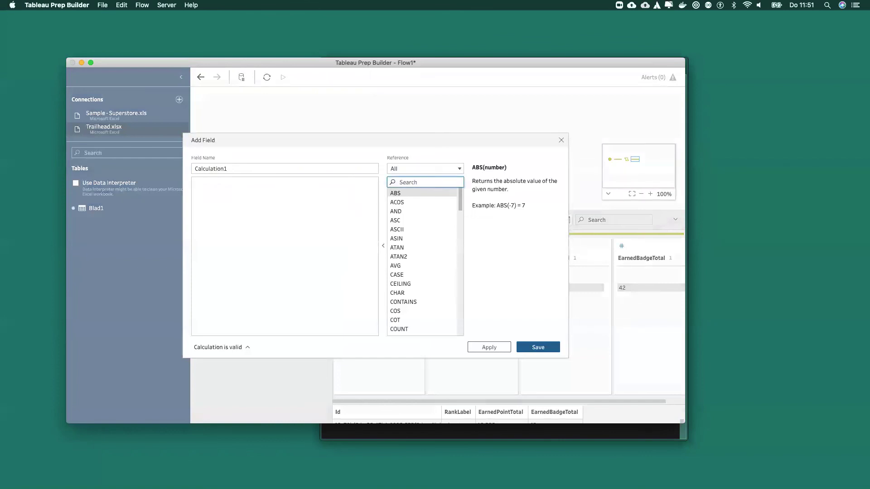
text(date)
drag(393, 140, 331, 146)
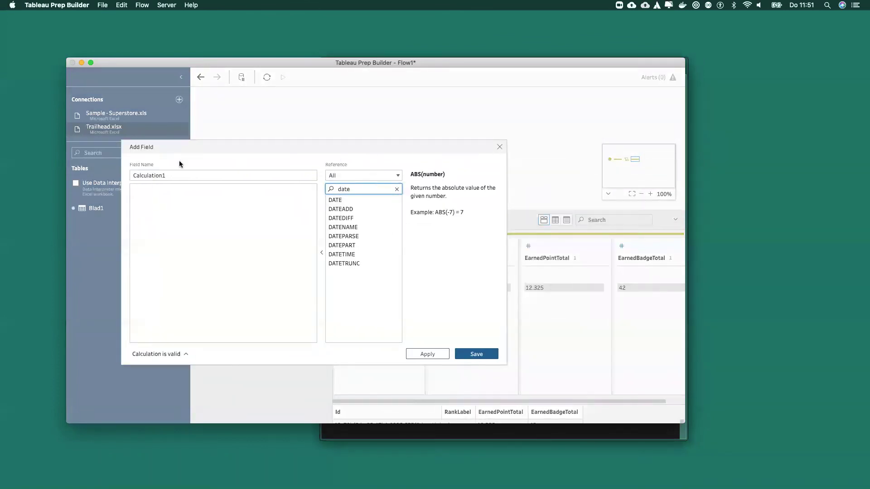
Read the descriptions of the date functions, from DATETRUNC to DATEADD and DATEPARSE, and close the calculation editor without saving
click(356, 263)
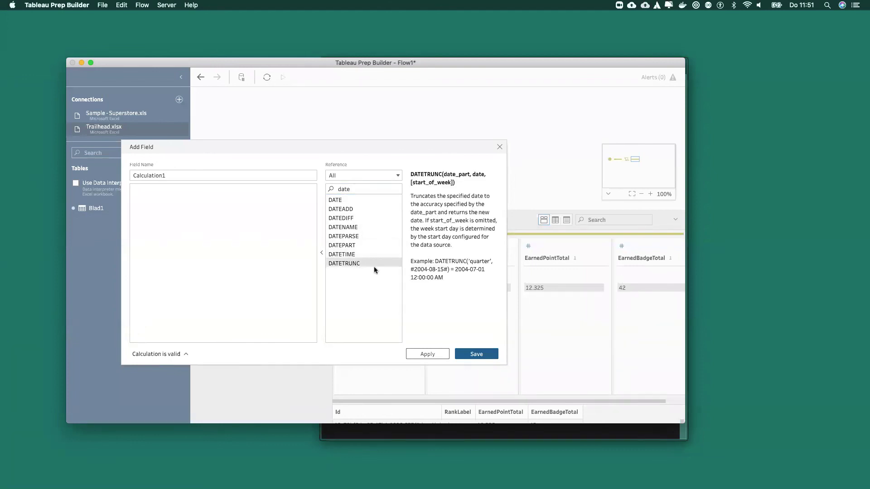
click(347, 254)
click(346, 245)
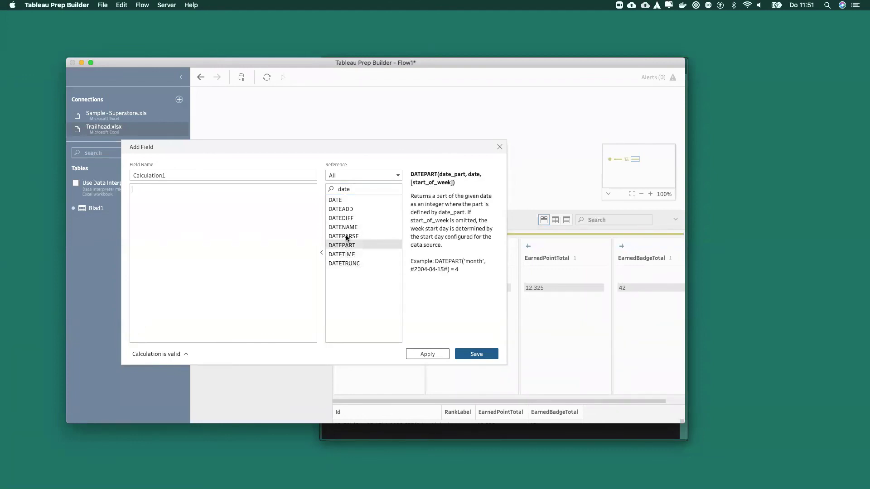
click(346, 226)
click(345, 217)
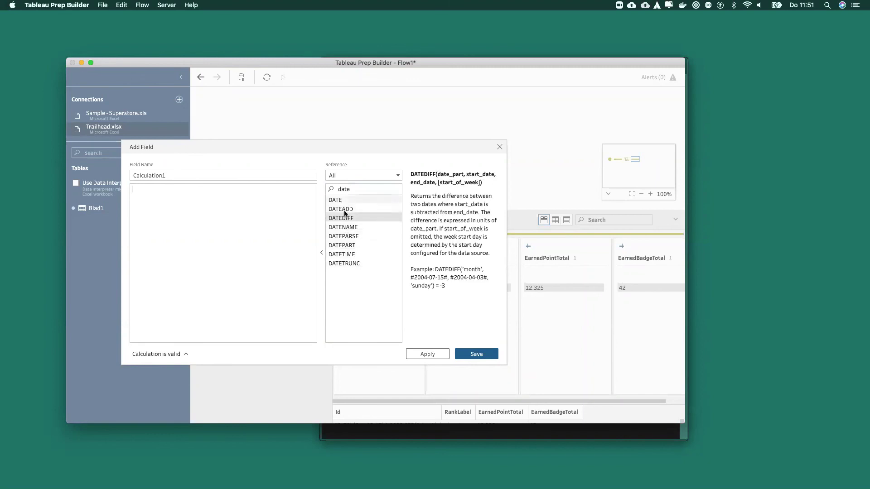
click(339, 200)
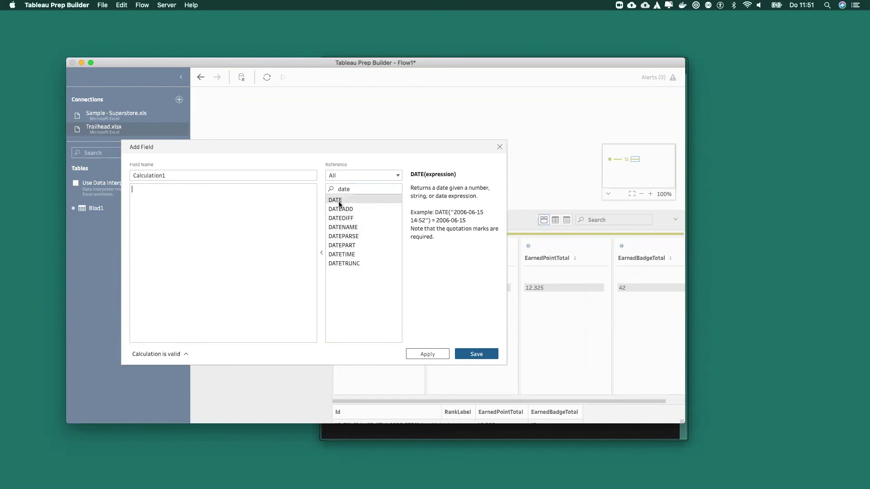
click(354, 208)
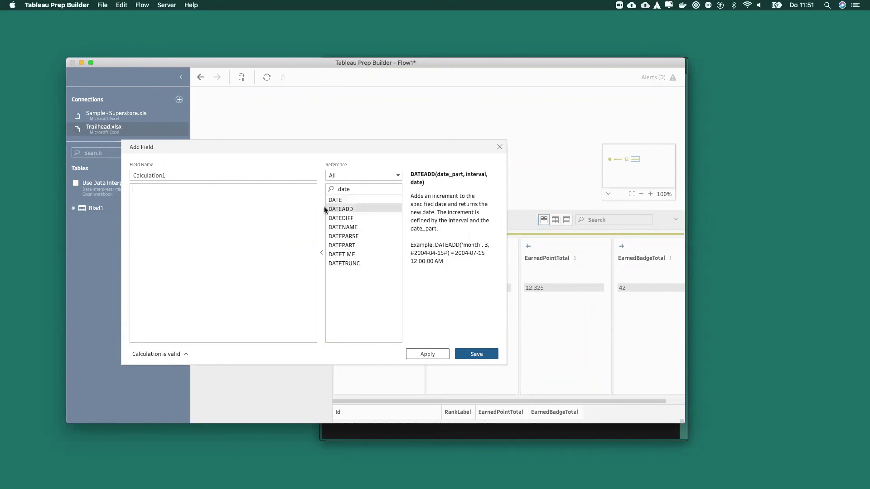
click(359, 236)
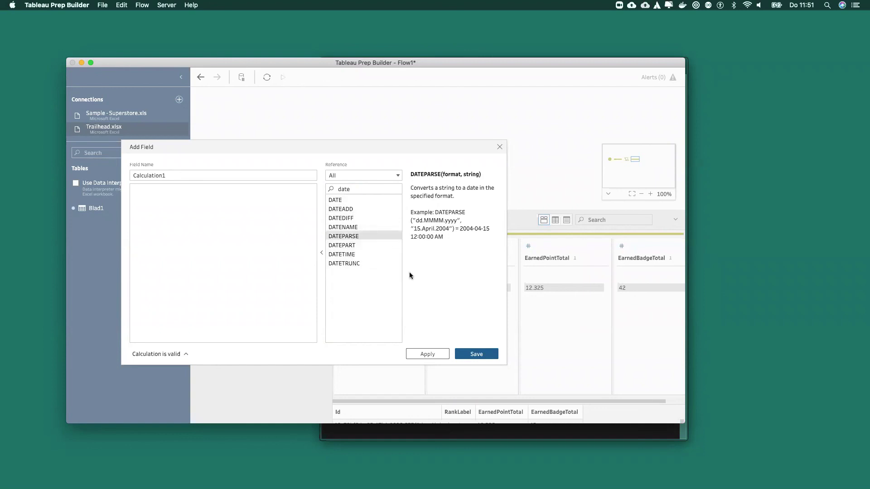
click(499, 147)
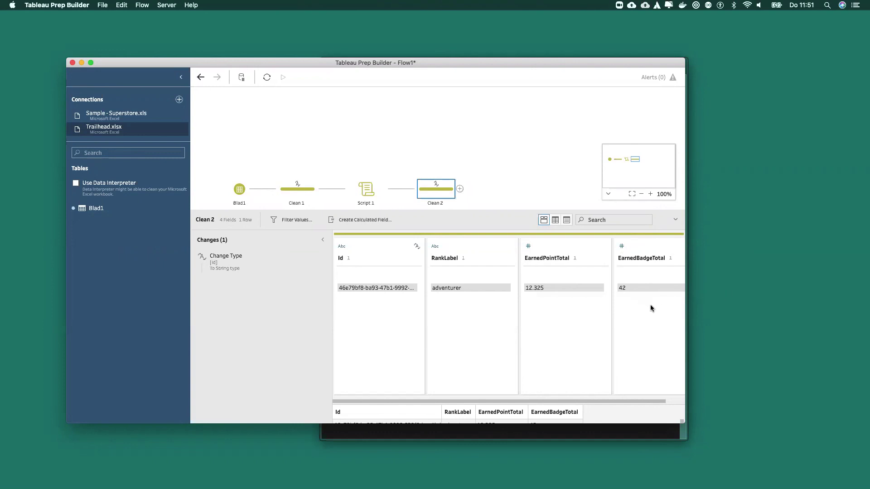
Duplicate the Id field in Clean 1
click(461, 184)
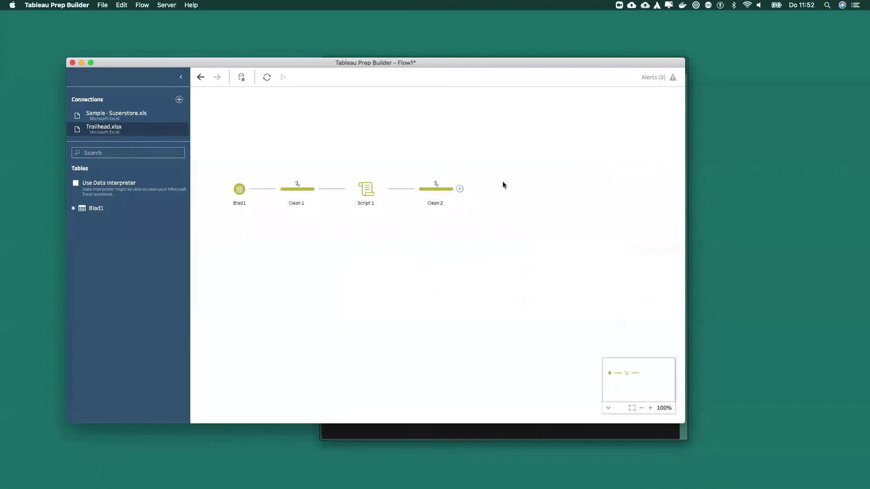
click(312, 188)
right_click(393, 249)
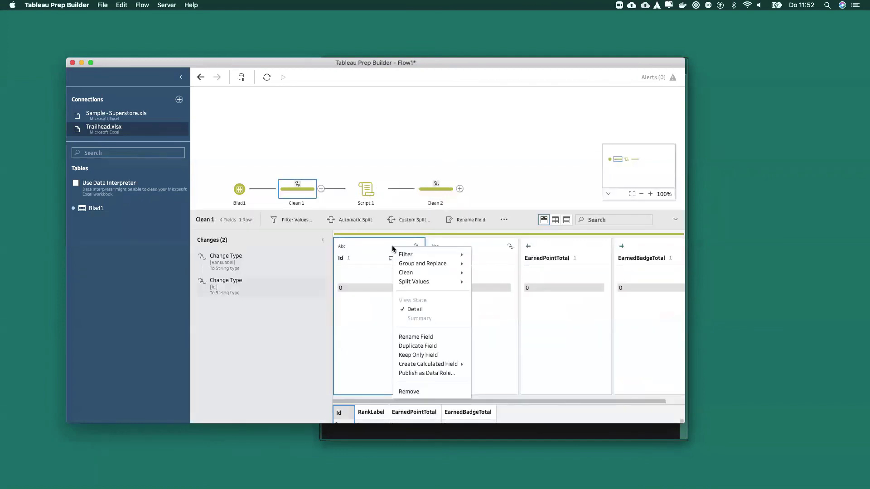
click(421, 346)
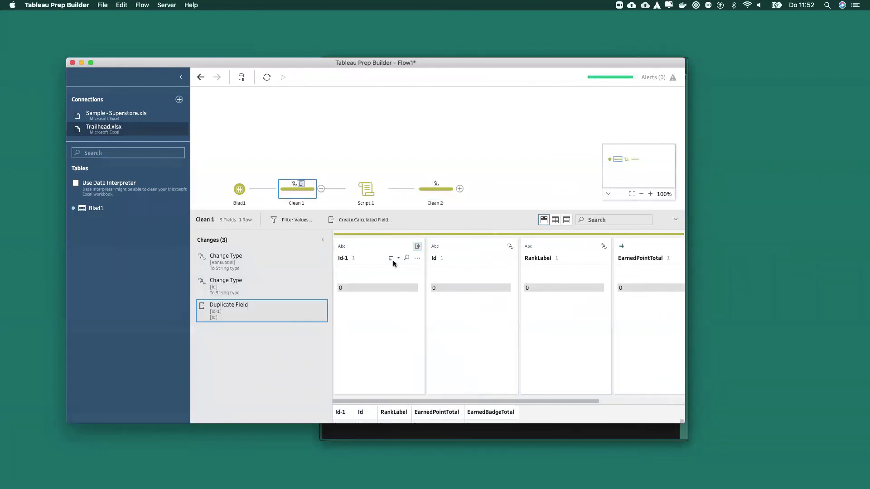
Move the Flow1 window aside from the script preview and view the field actions available for RankLabel in Clean 1
drag(333, 65, 250, 70)
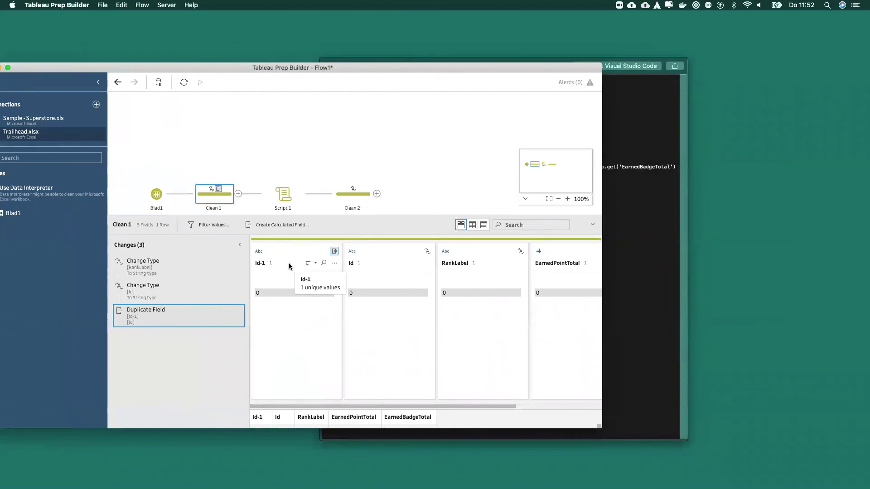
right_click(471, 254)
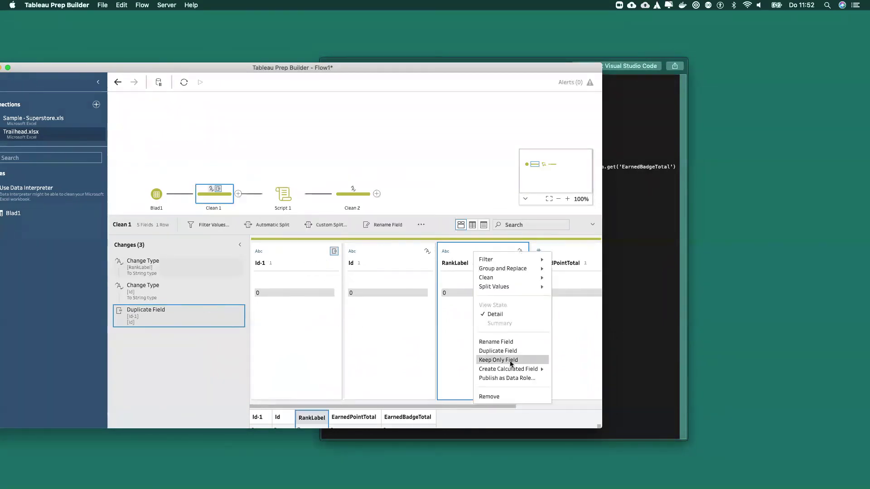
click(437, 160)
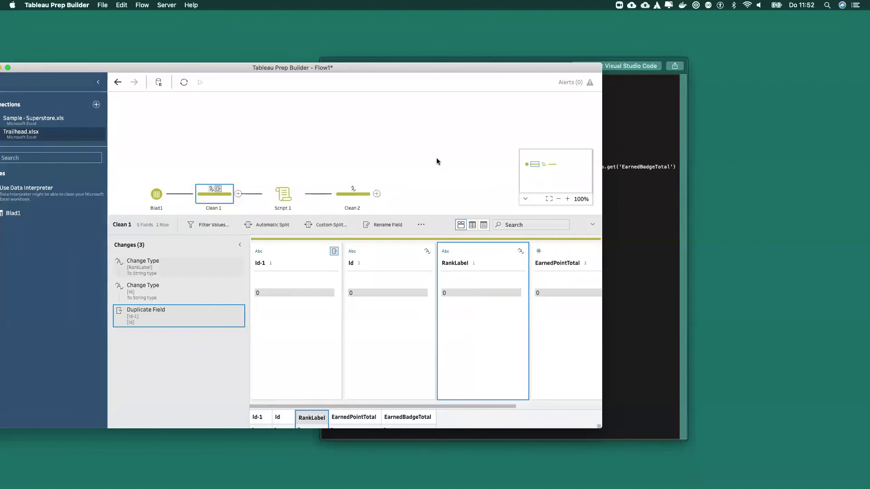